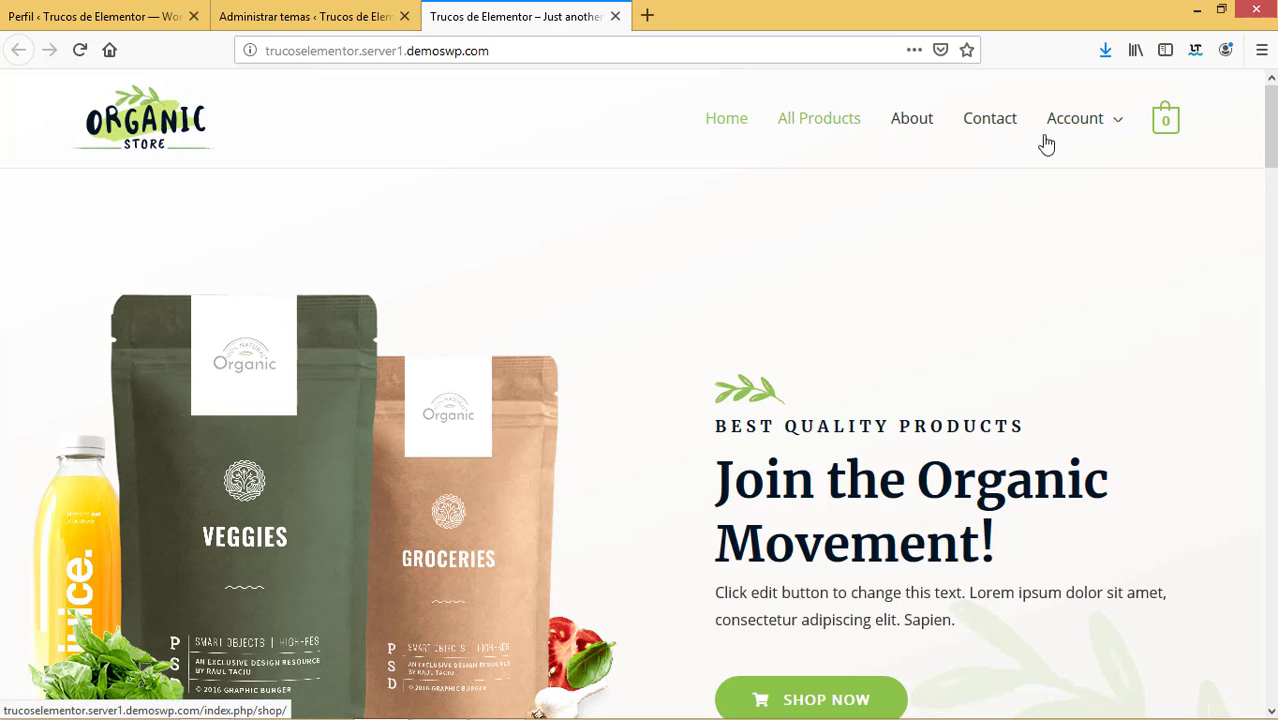
Open the Astra Customizer's main header settings (Diseño > Cabecera > Cabecera principal).
click(120, 12)
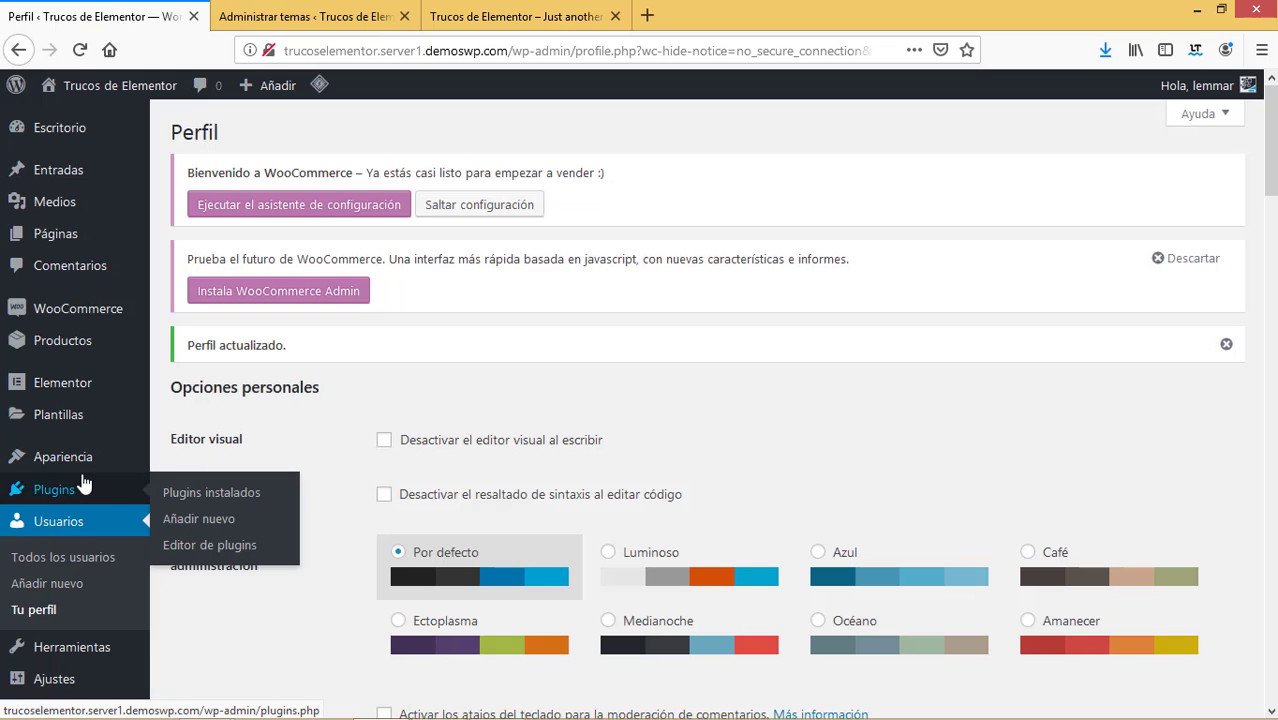
key(ctrl+Tab)
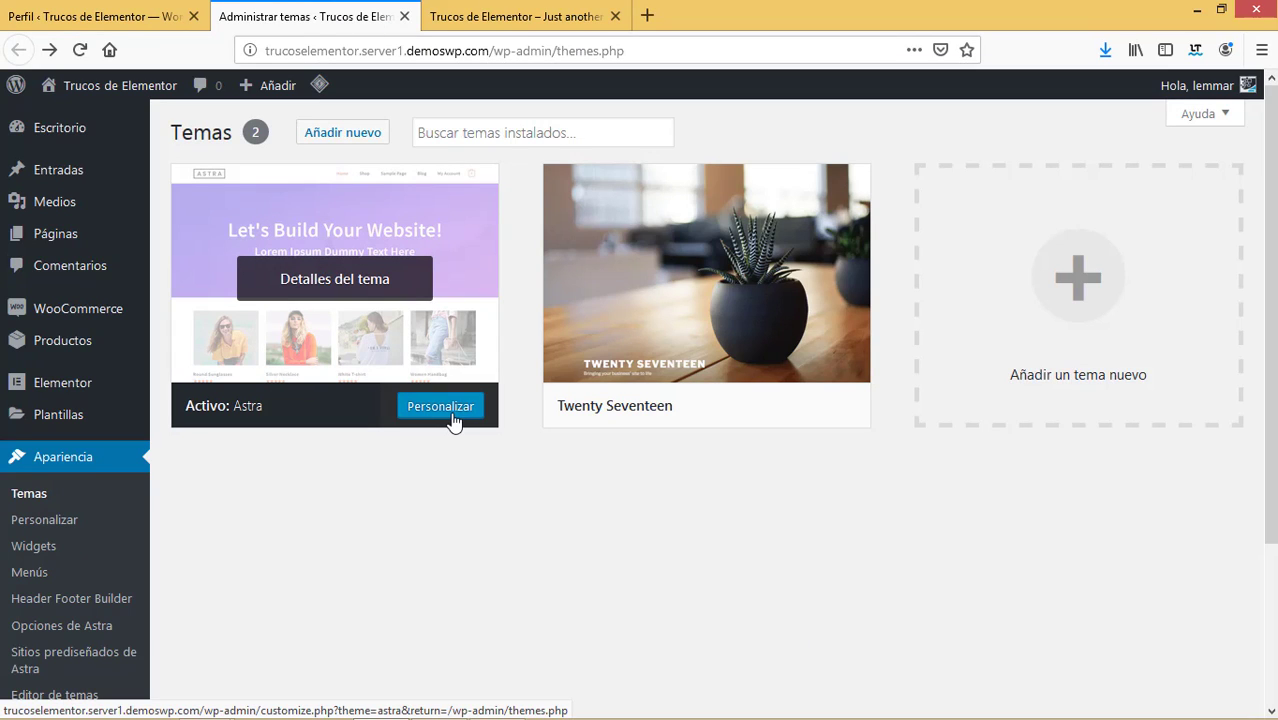
click(451, 418)
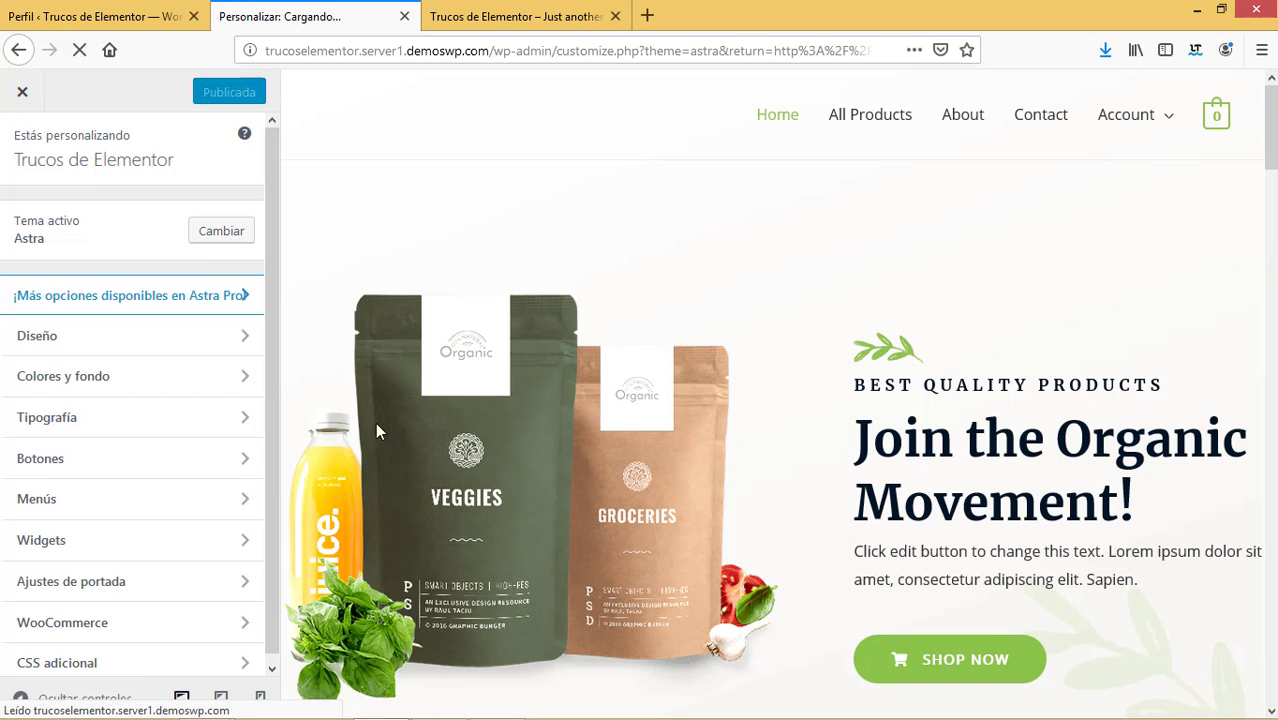
click(97, 339)
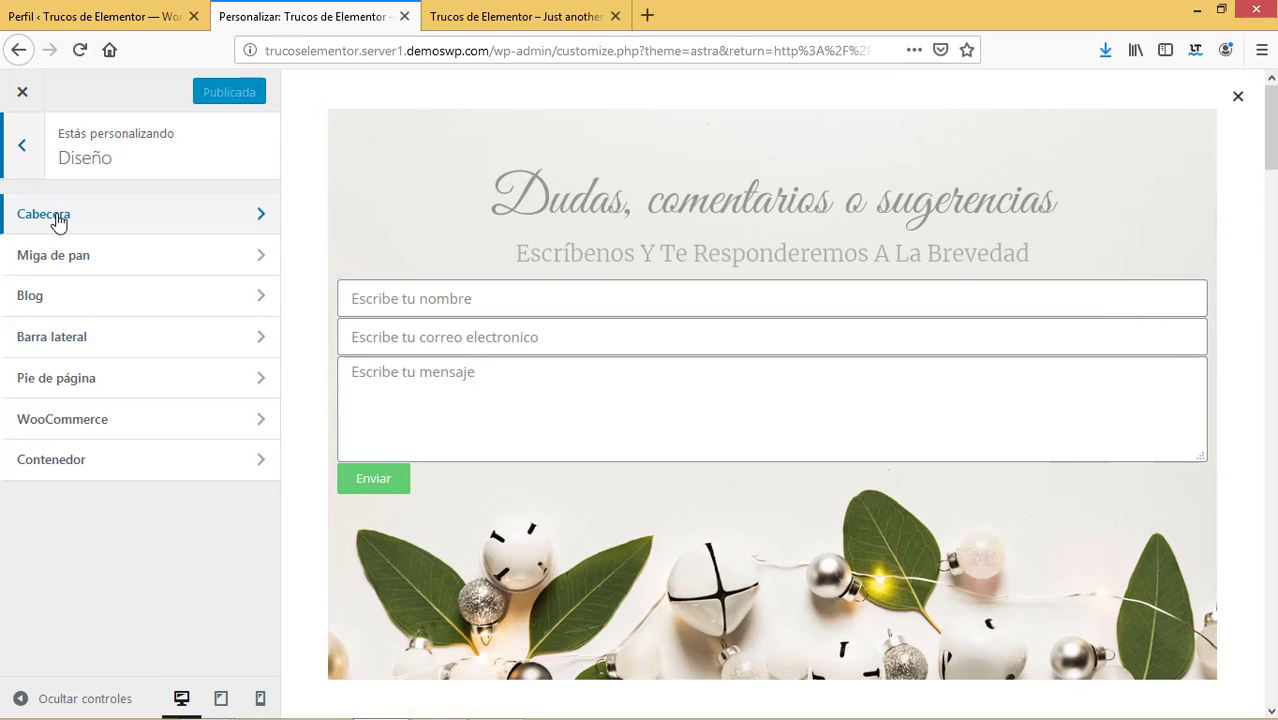
click(58, 220)
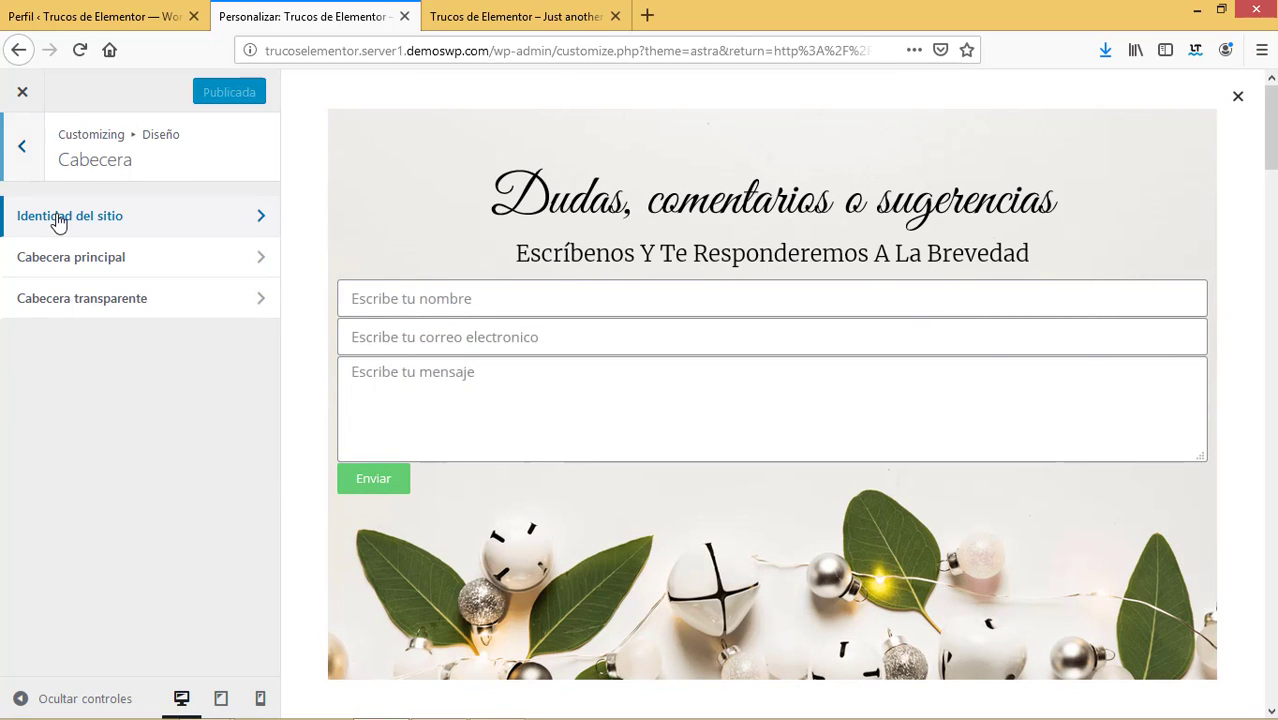
click(58, 218)
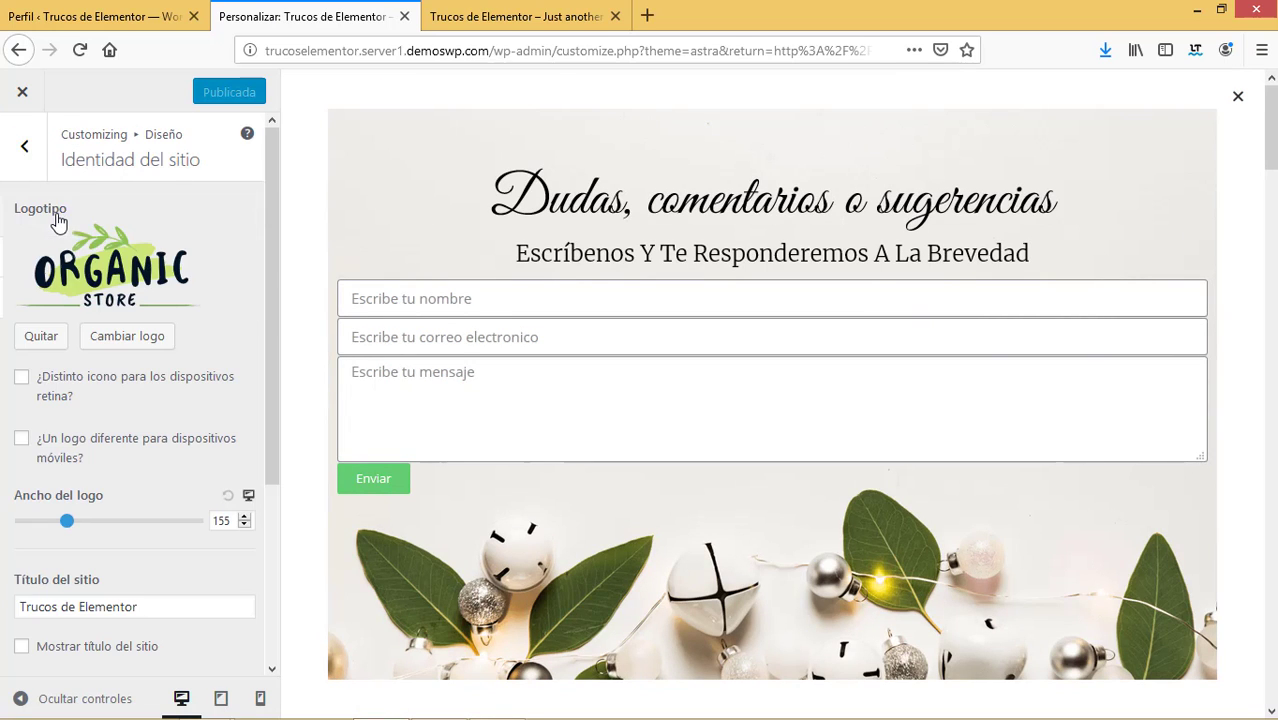
click(24, 150)
click(60, 265)
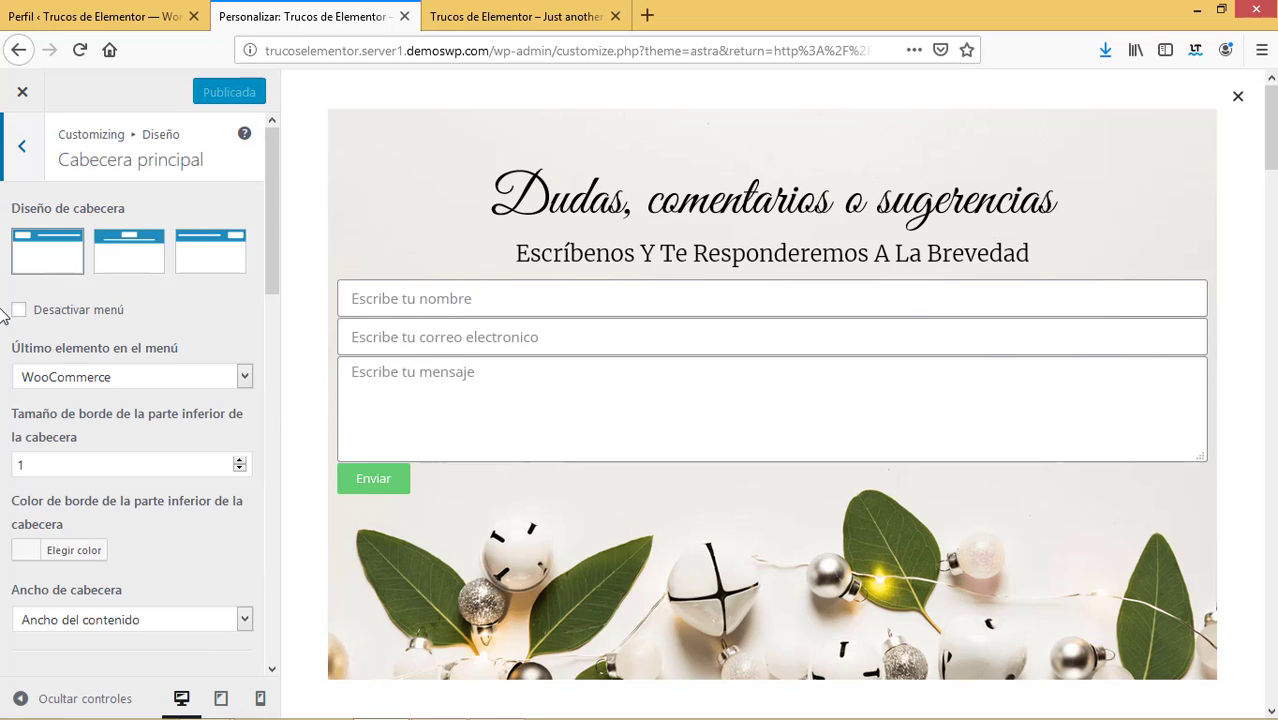
Disable the main header's navigation menu, publish the change, and close the Customizer.
click(1238, 98)
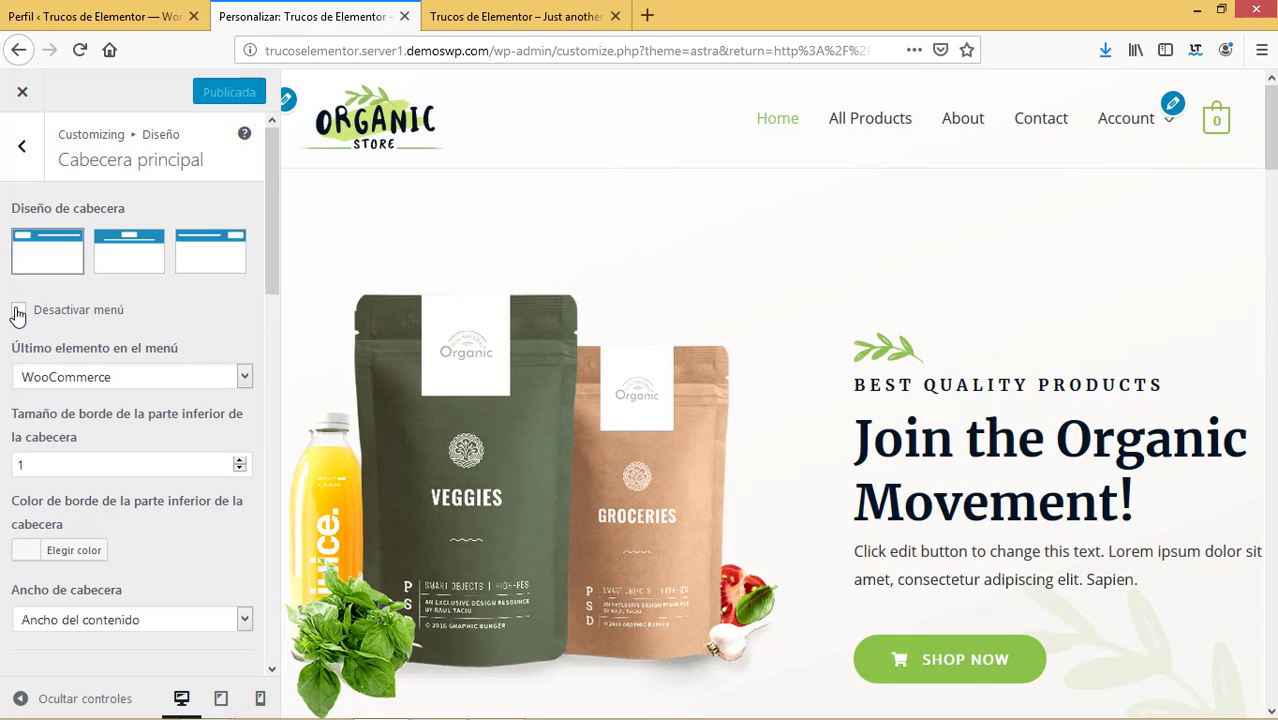
click(18, 311)
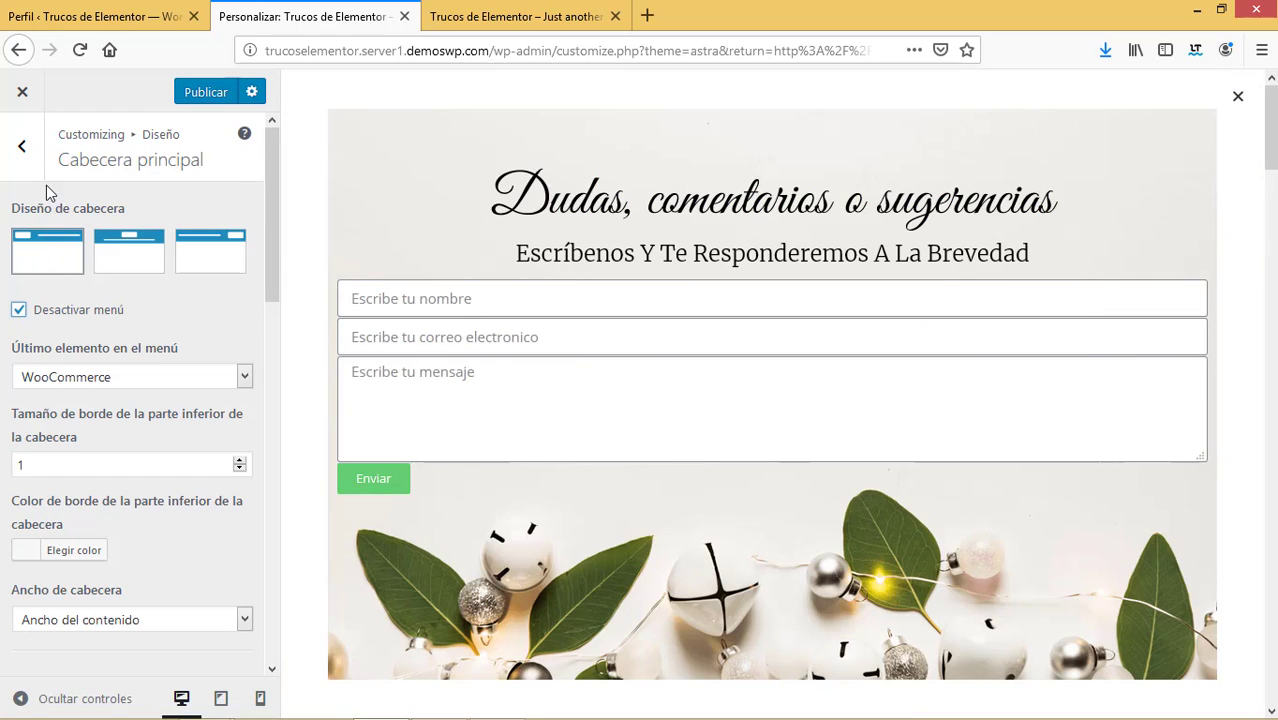
click(25, 155)
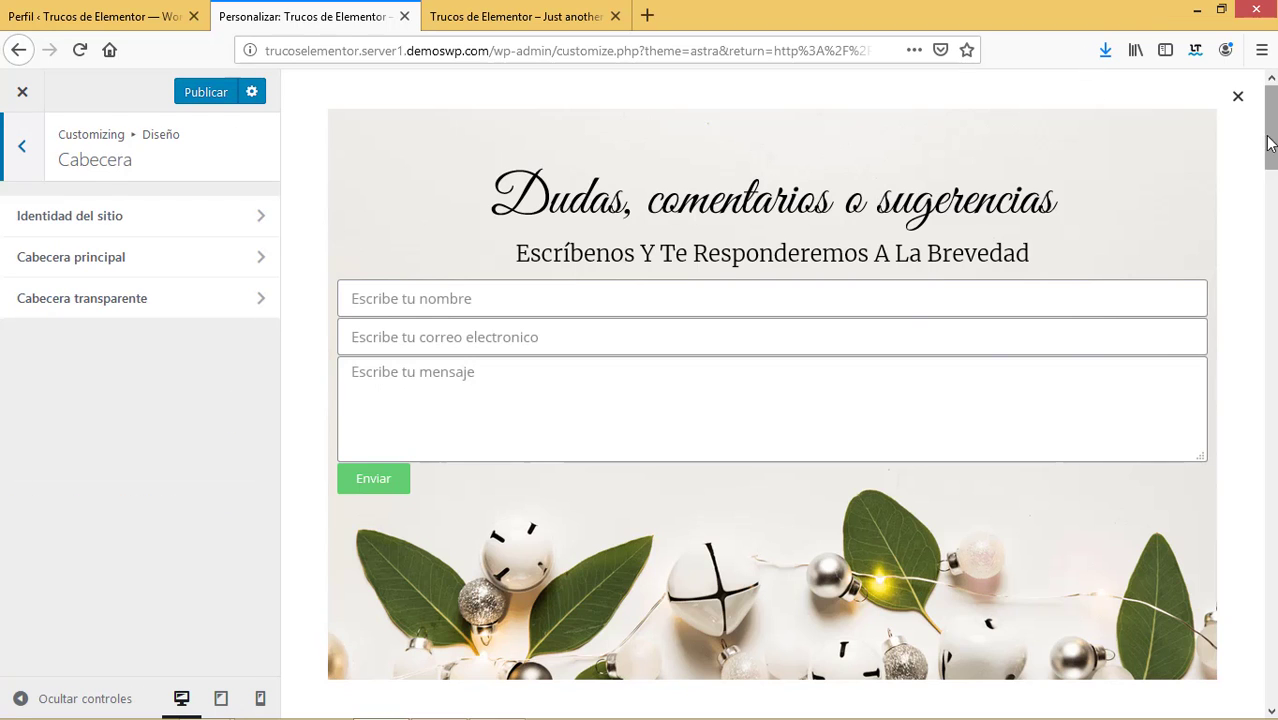
click(1238, 97)
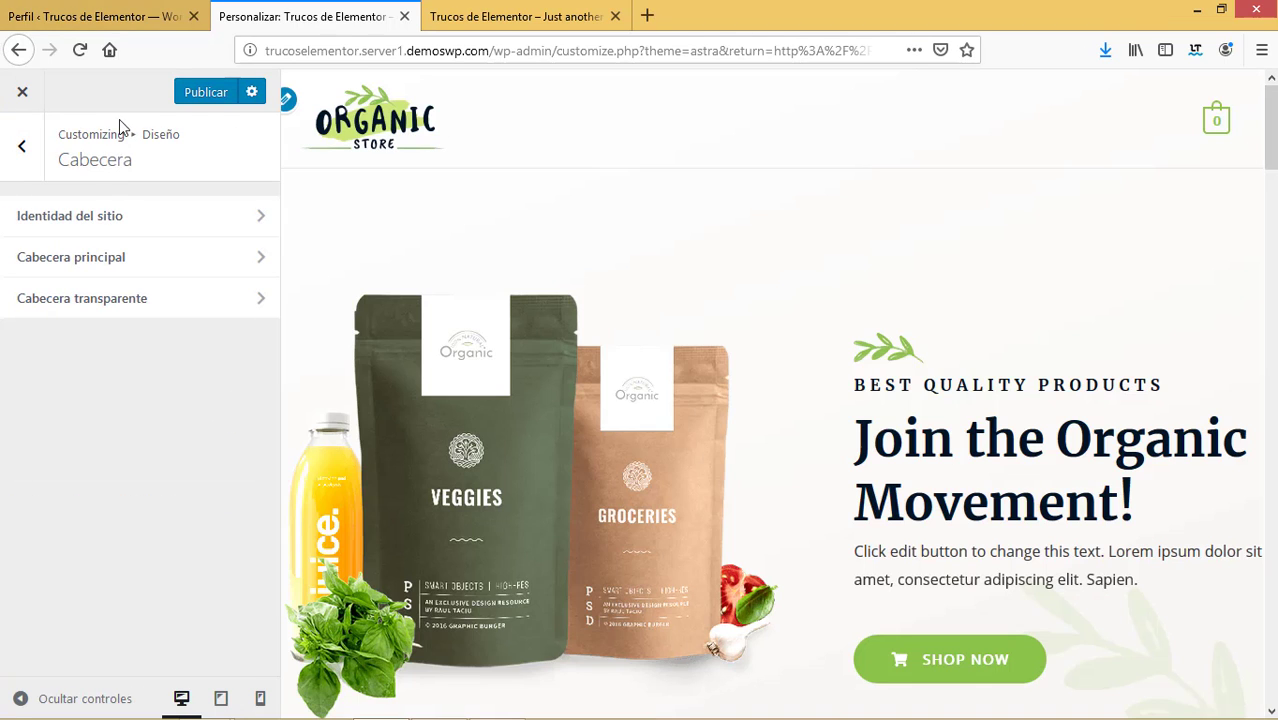
click(224, 93)
click(19, 93)
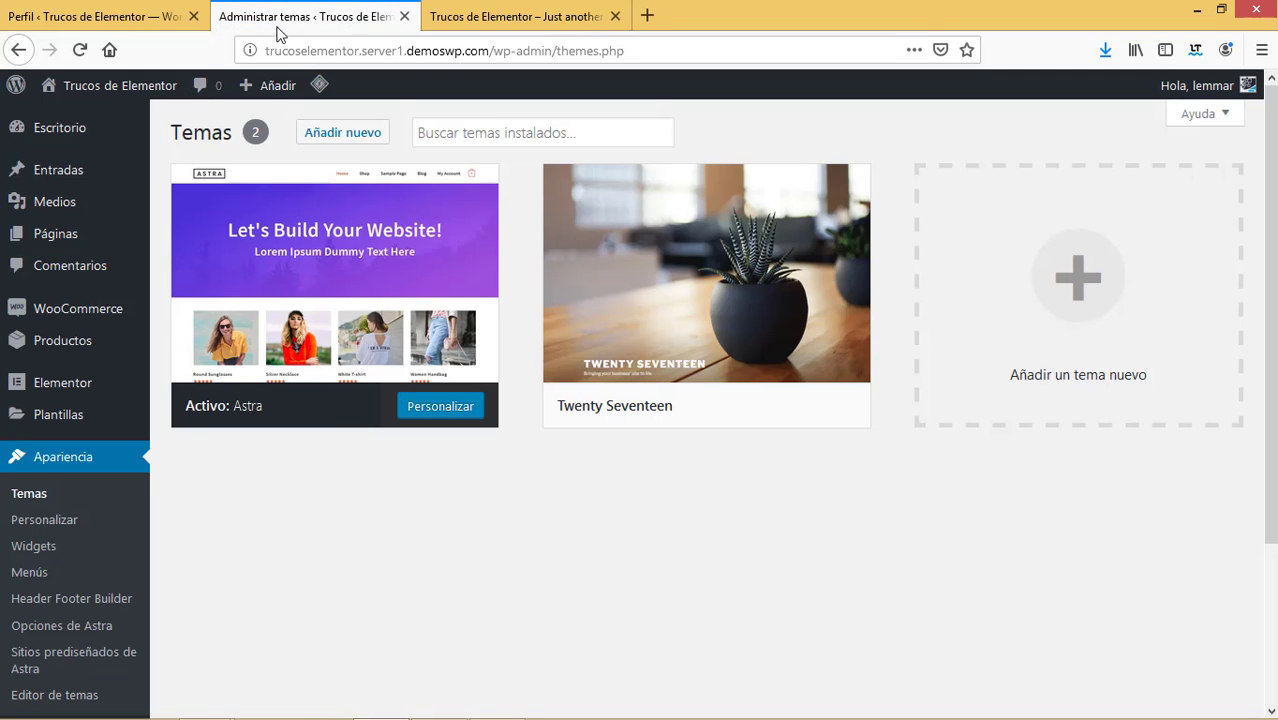
Open the Home page for editing and retitle it 'Inicio'.
mouse_move(54, 234)
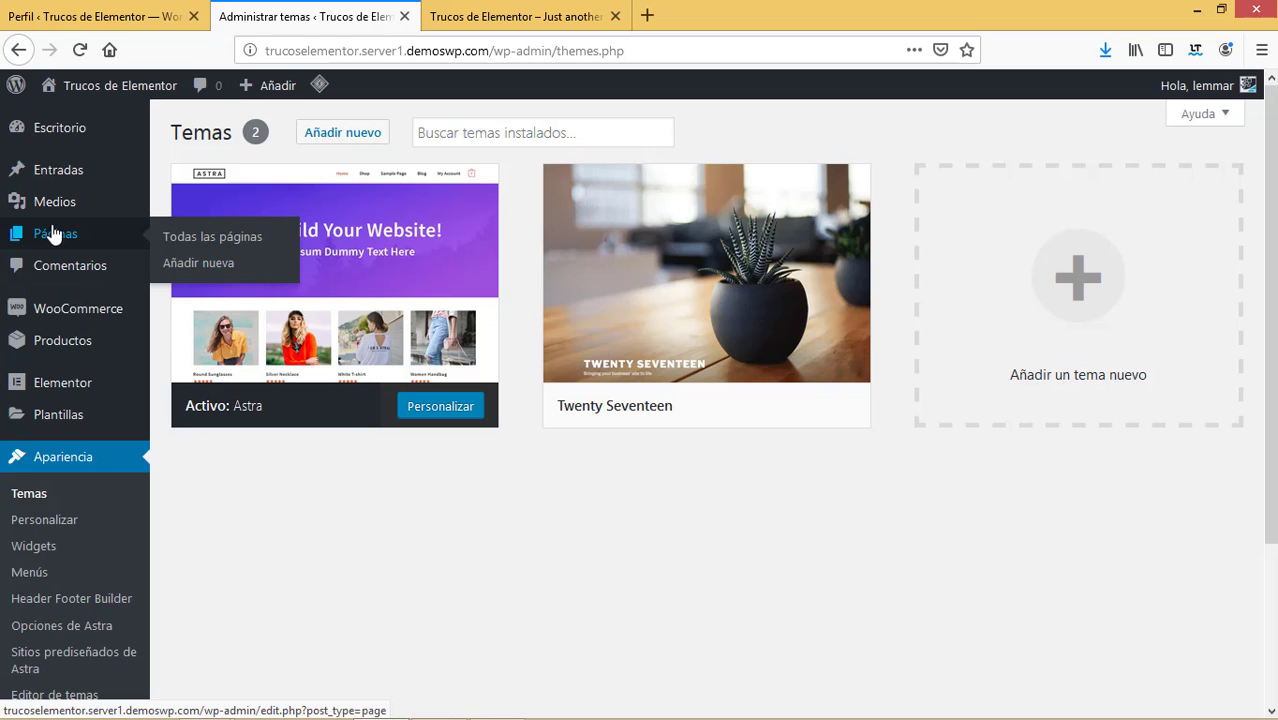
click(222, 238)
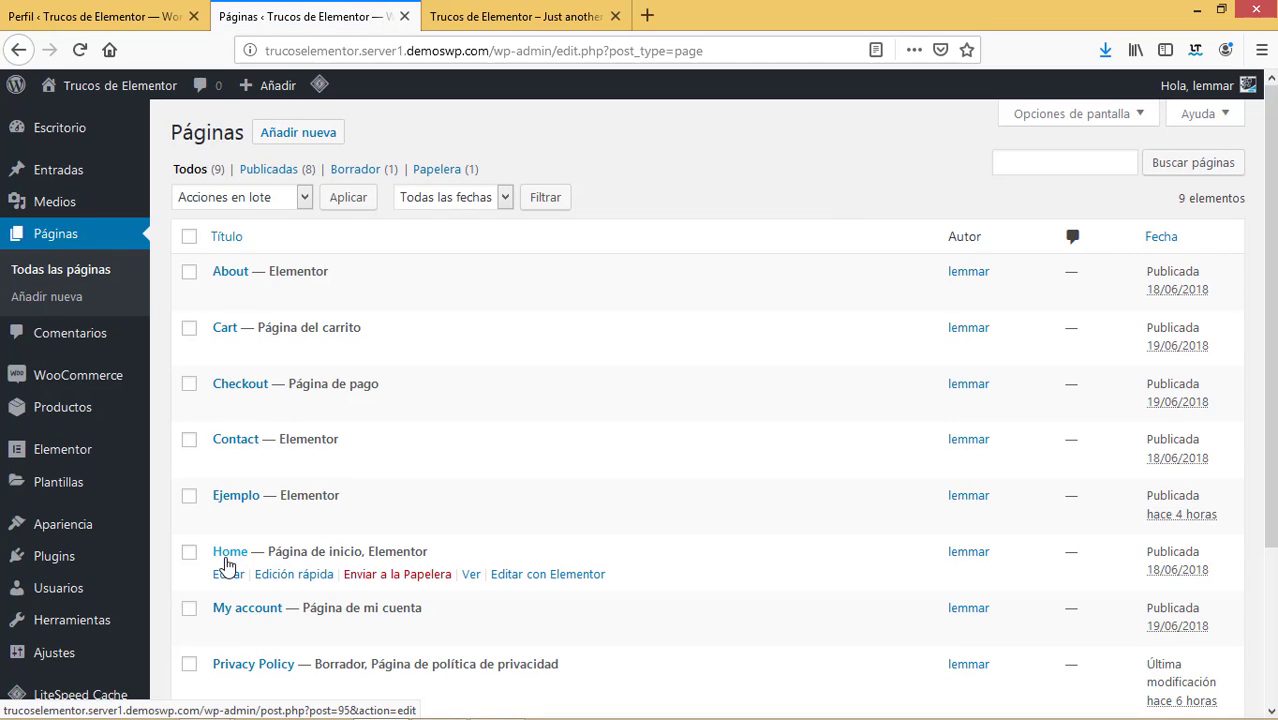
drag(1268, 301, 1268, 366)
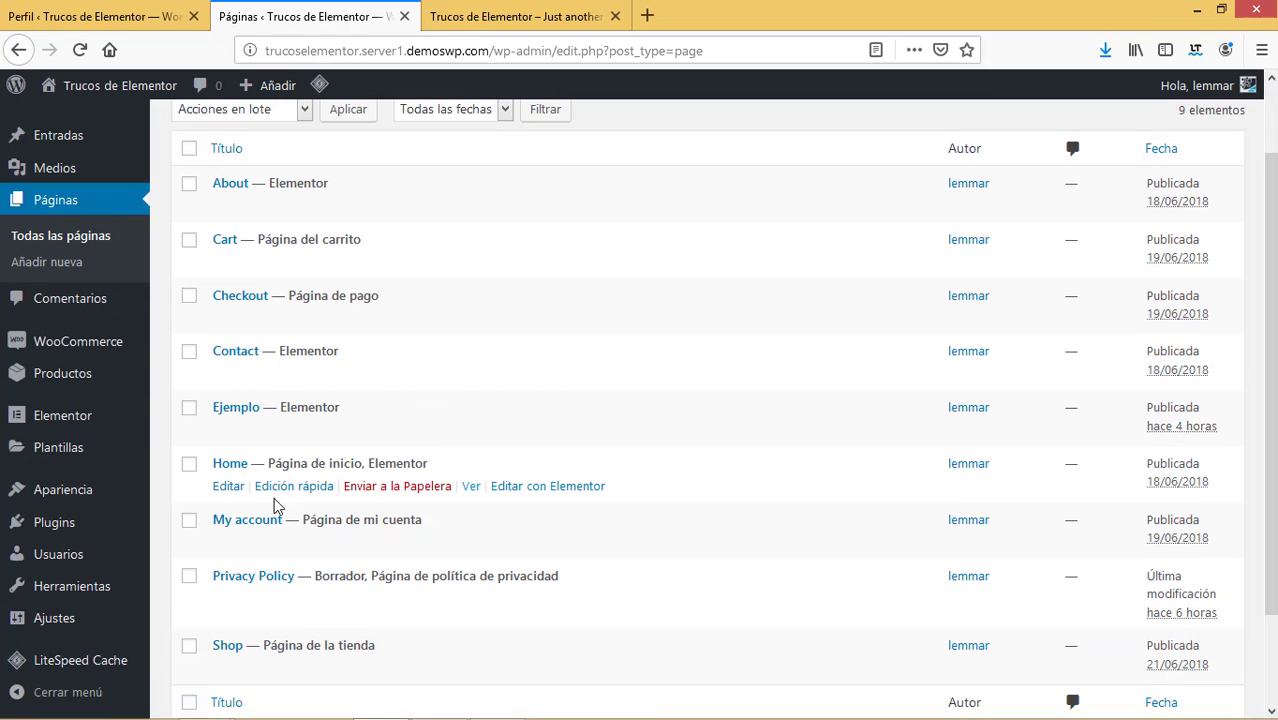
click(224, 486)
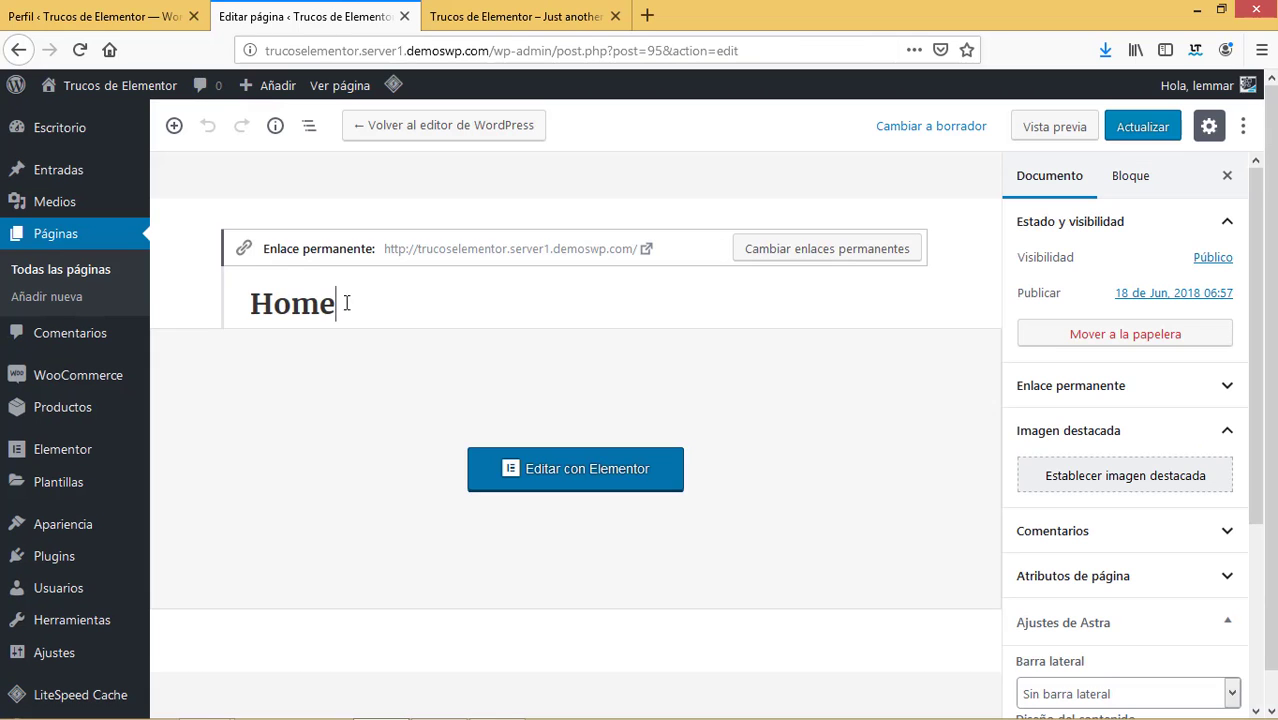
double_click(211, 309)
text(Inicio)
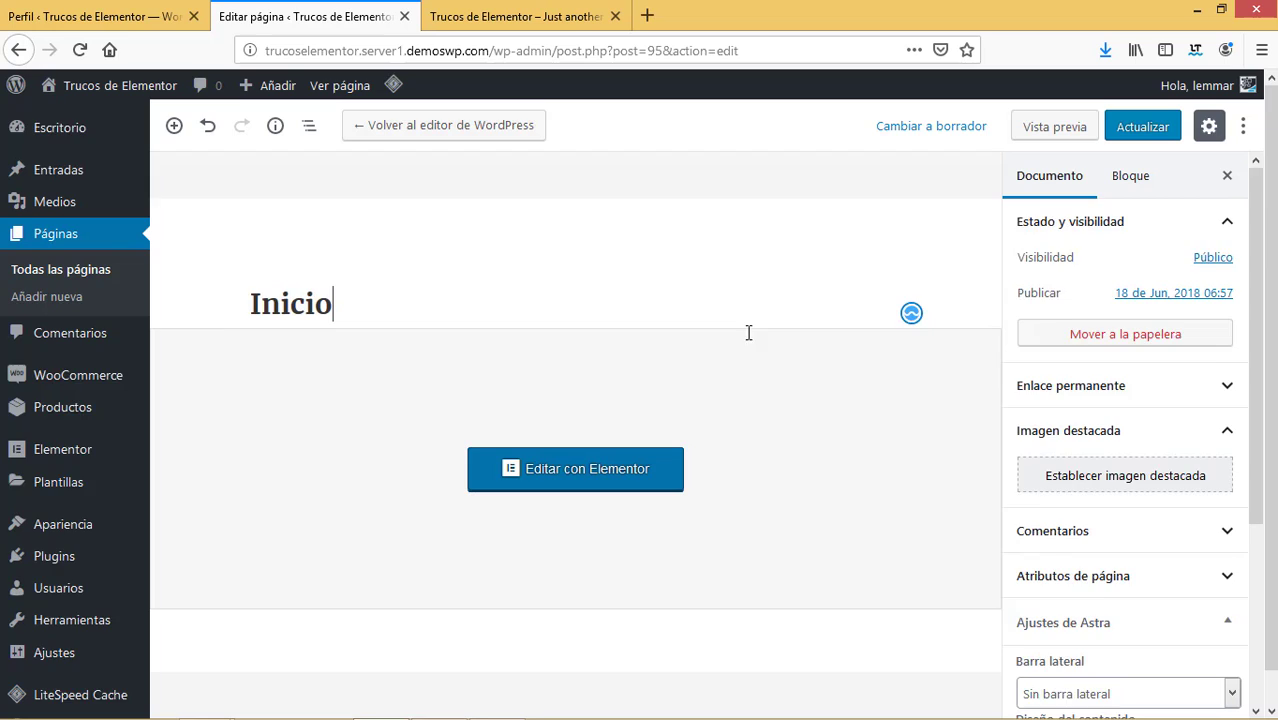
Disable the page's main Astra header and save the page update.
scroll(1130, 480, down, 5)
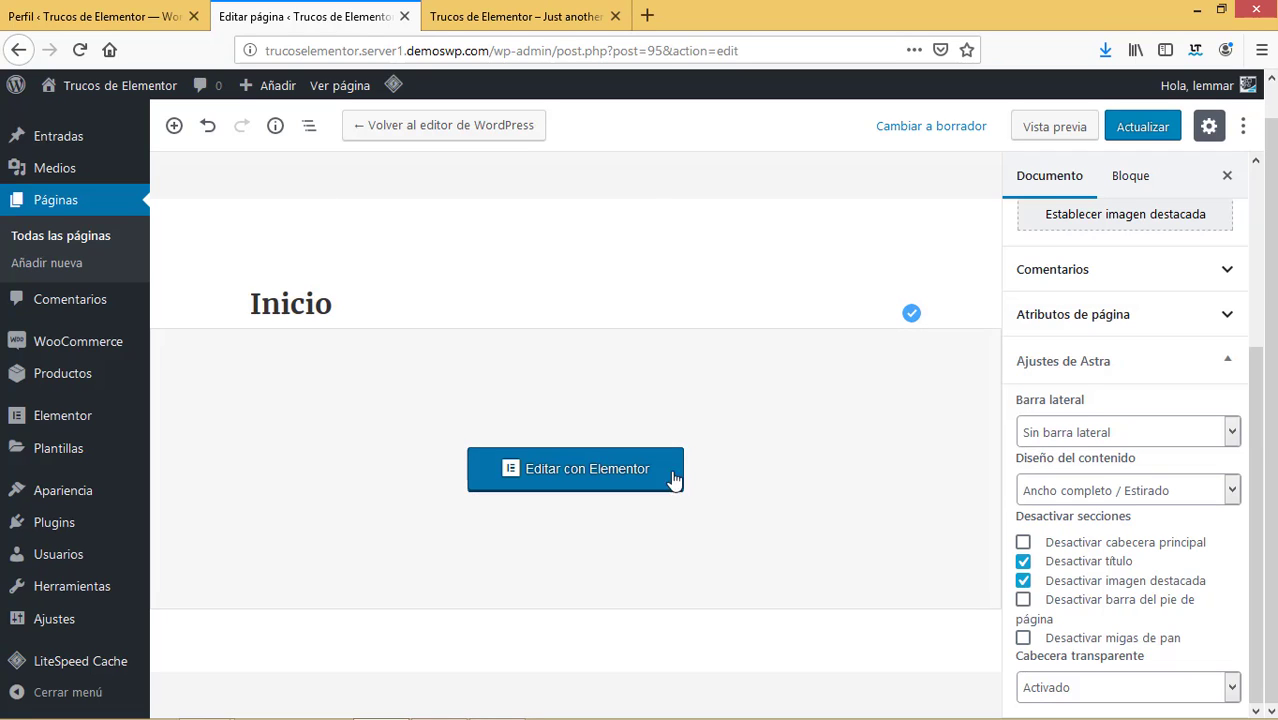
click(1023, 543)
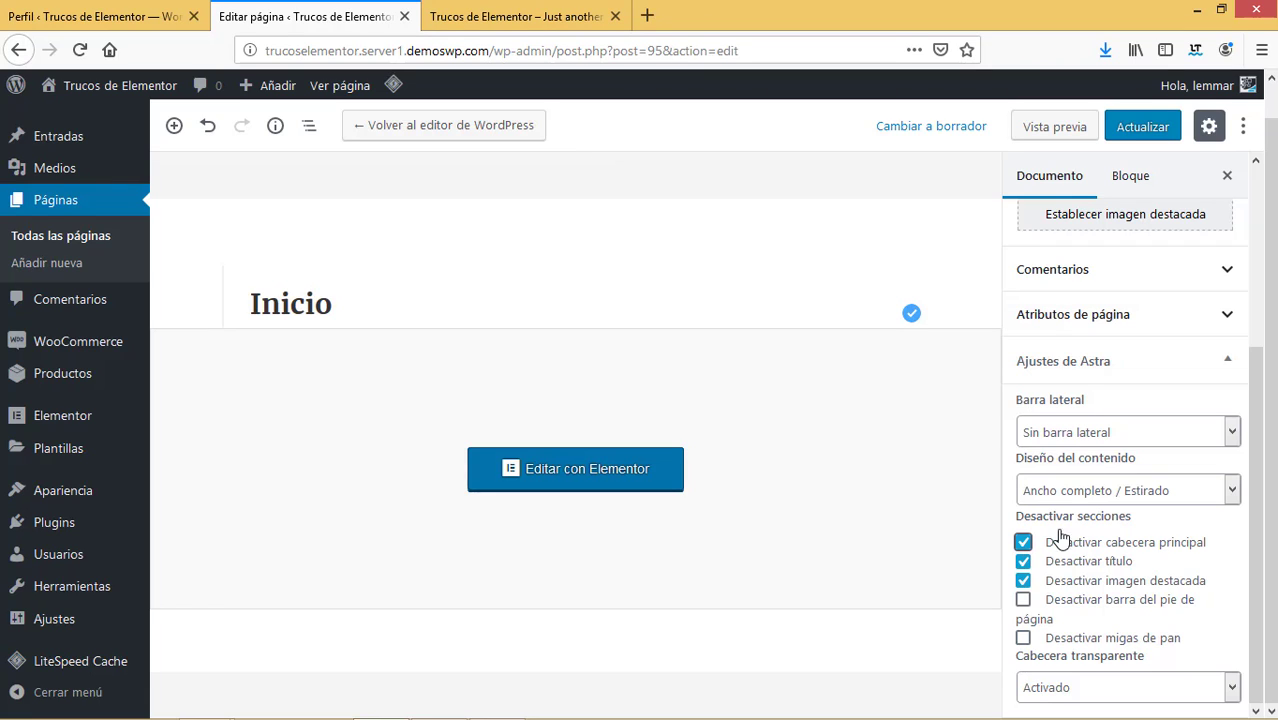
click(1145, 127)
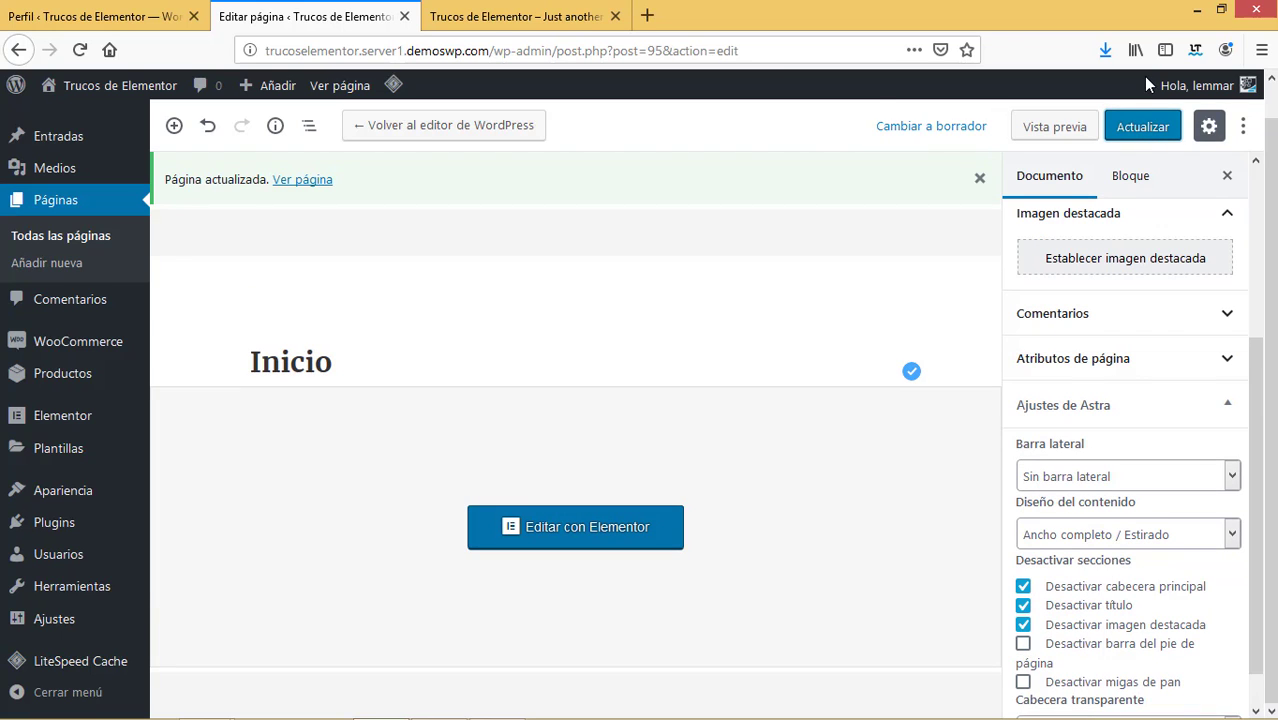
click(404, 17)
In Elementor Theme Builder, add a Header template named 'Cabecera principal'.
click(405, 17)
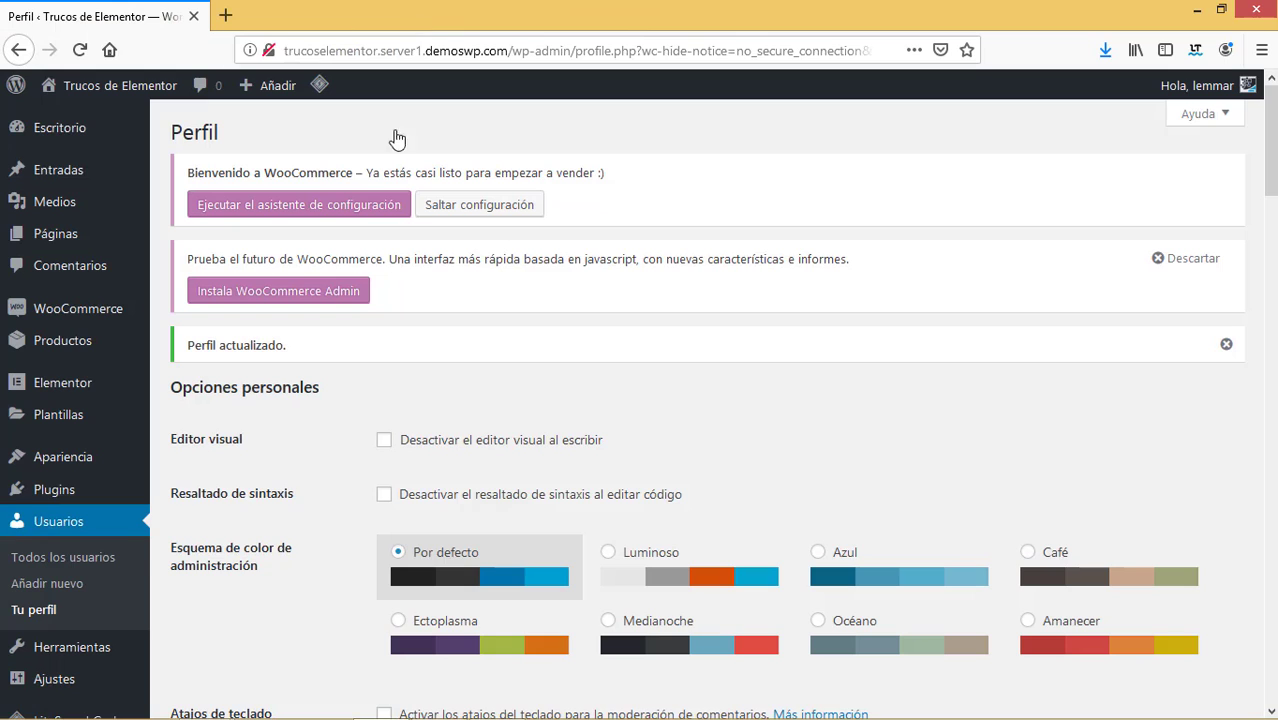
mouse_move(77, 418)
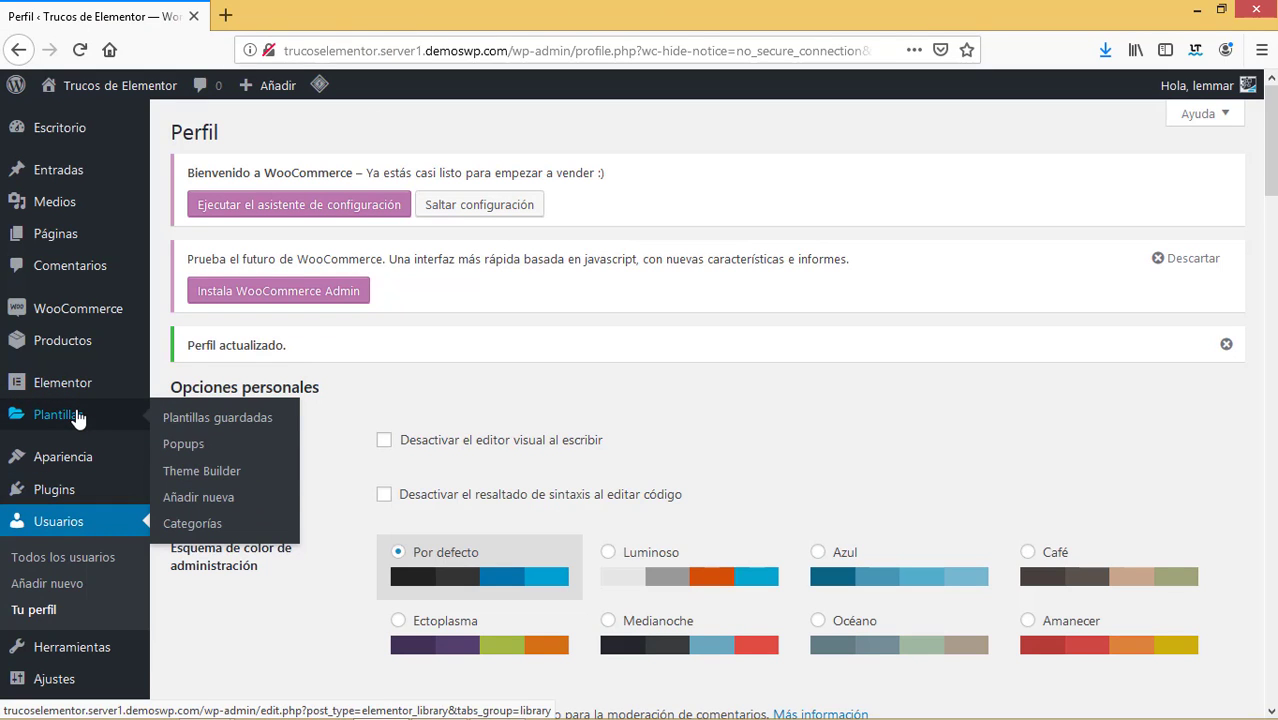
click(211, 477)
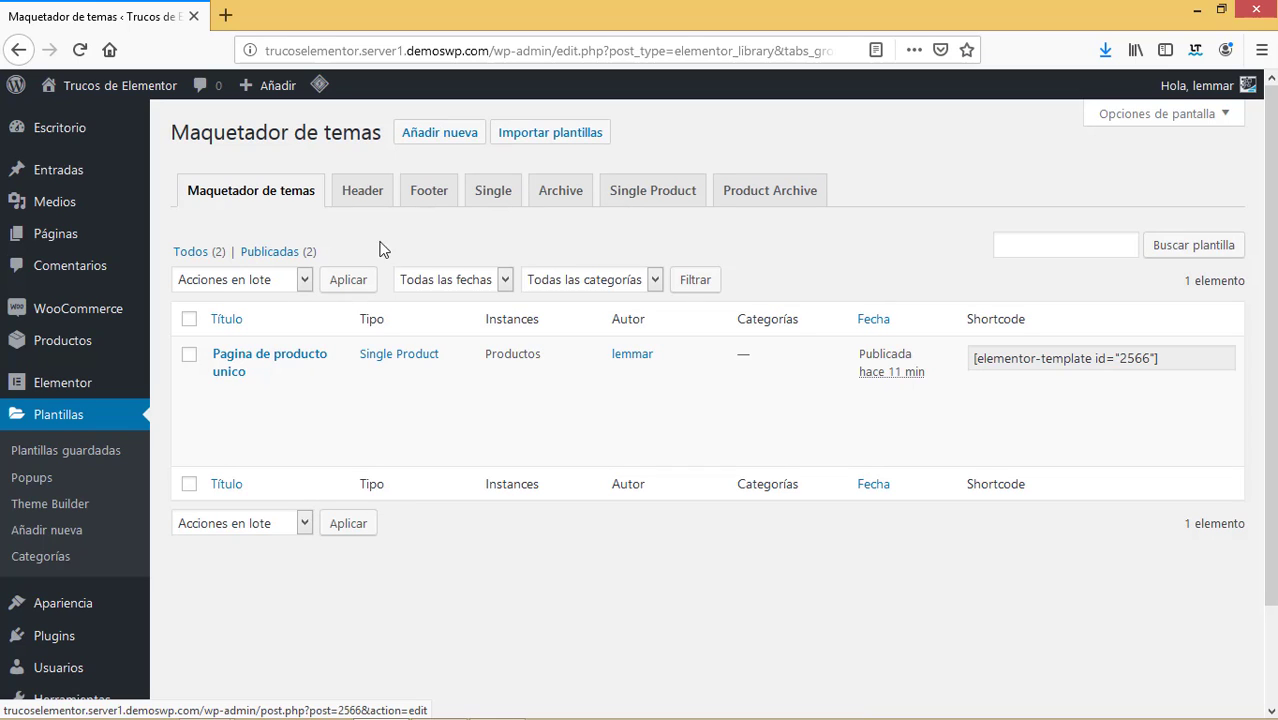
click(362, 191)
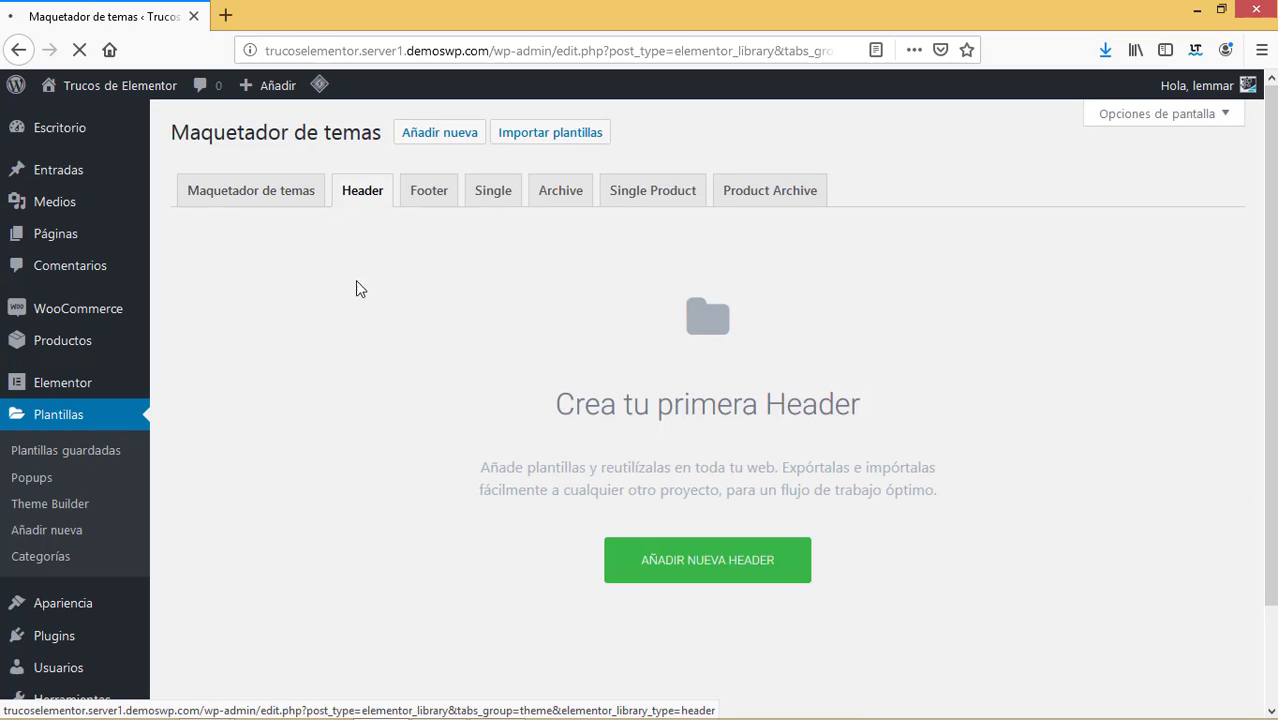
click(741, 563)
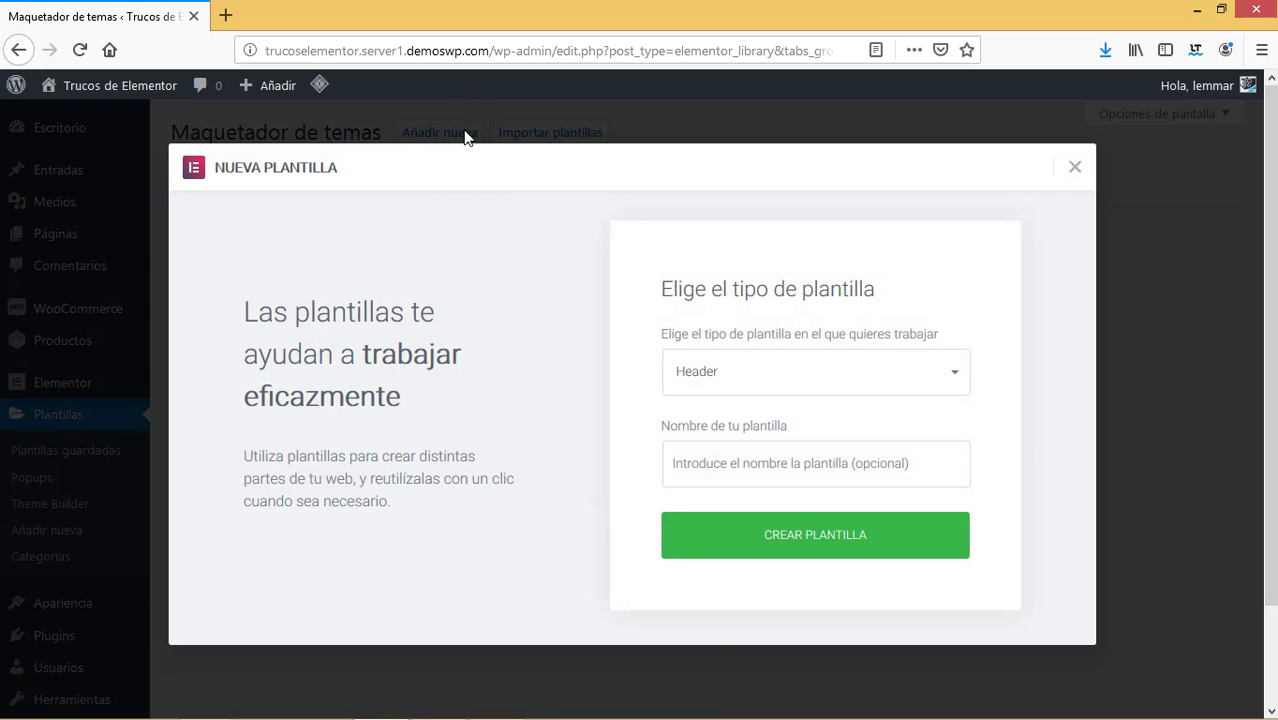
click(753, 465)
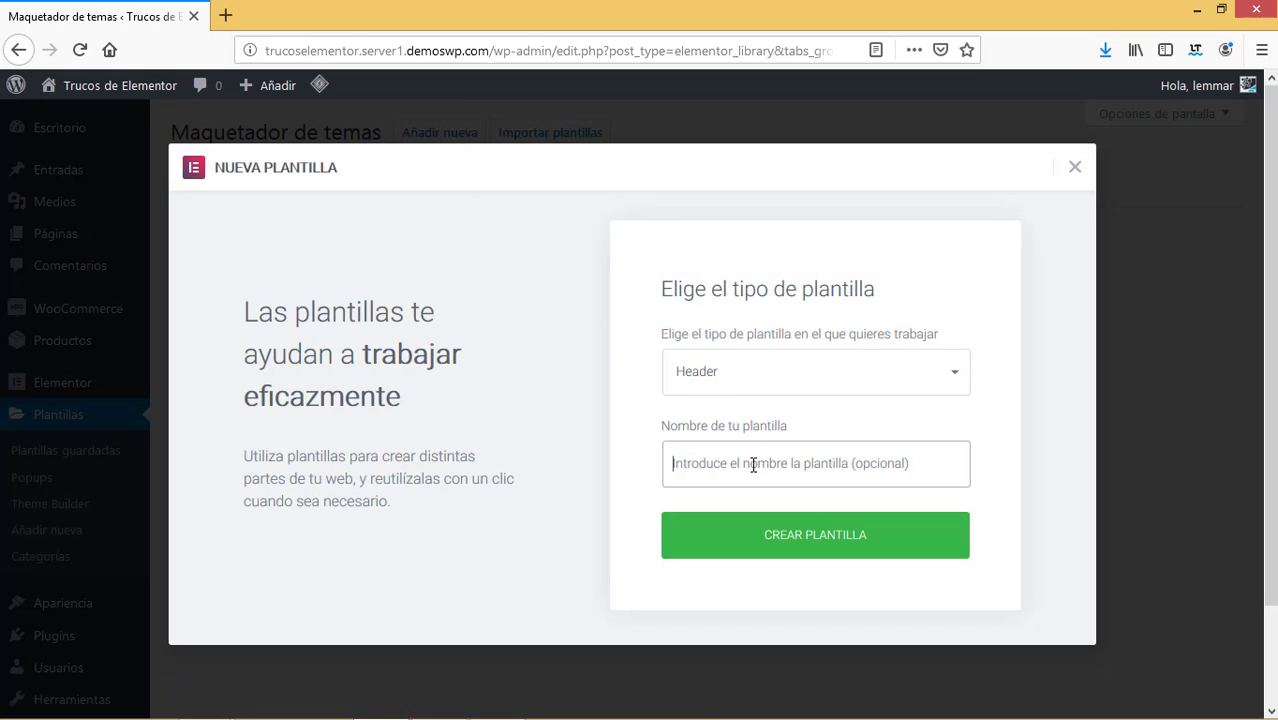
text(Cabecera principal)
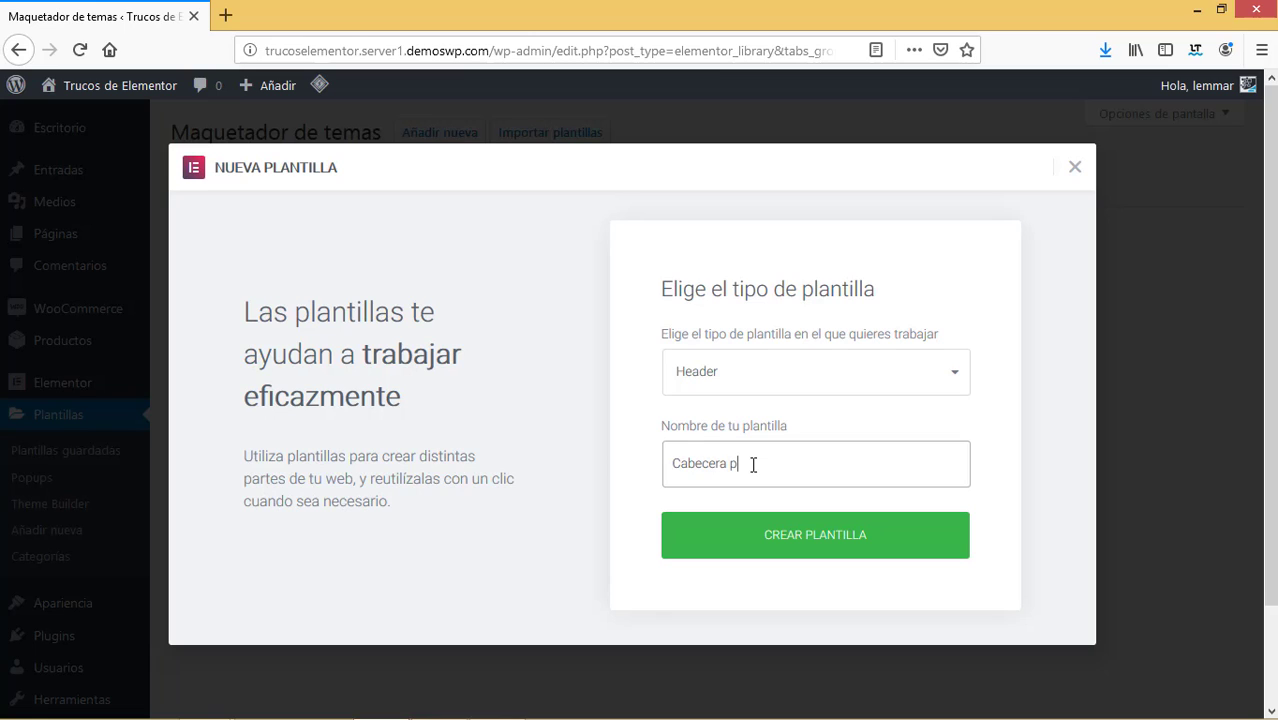
click(753, 540)
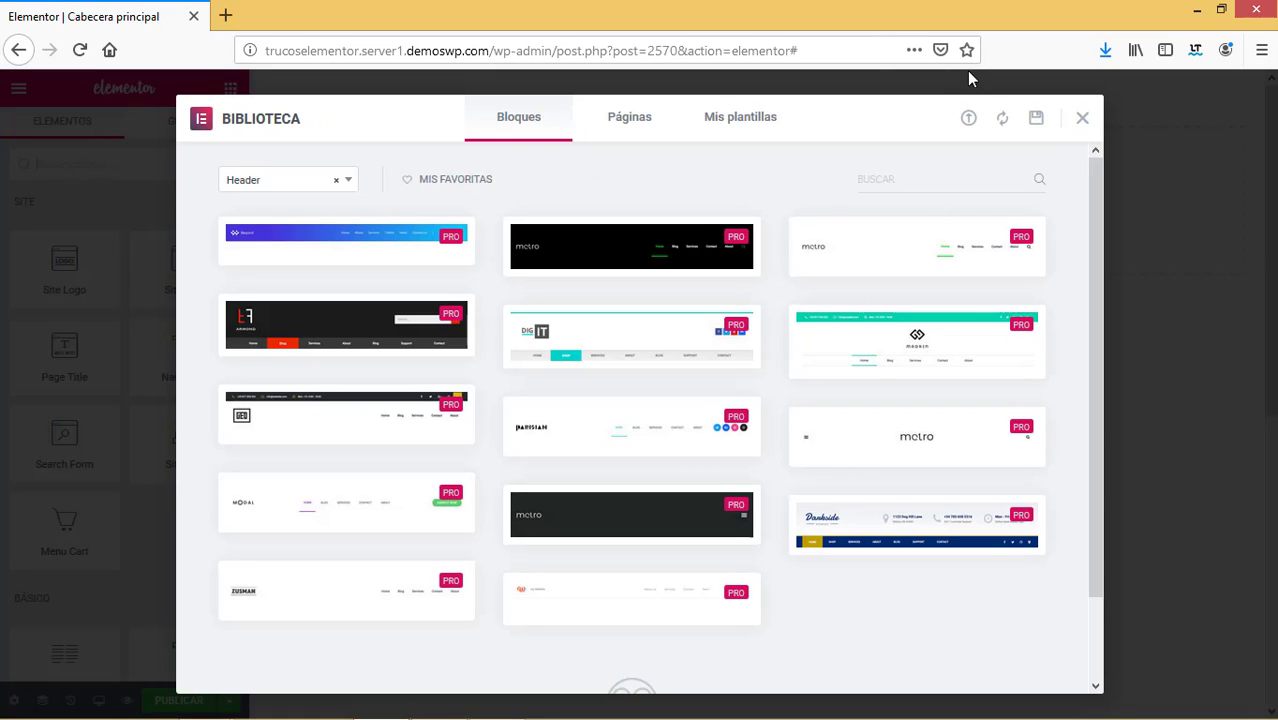
Preview the Darkside header block from the library and insert it into the template.
mouse_move(676, 257)
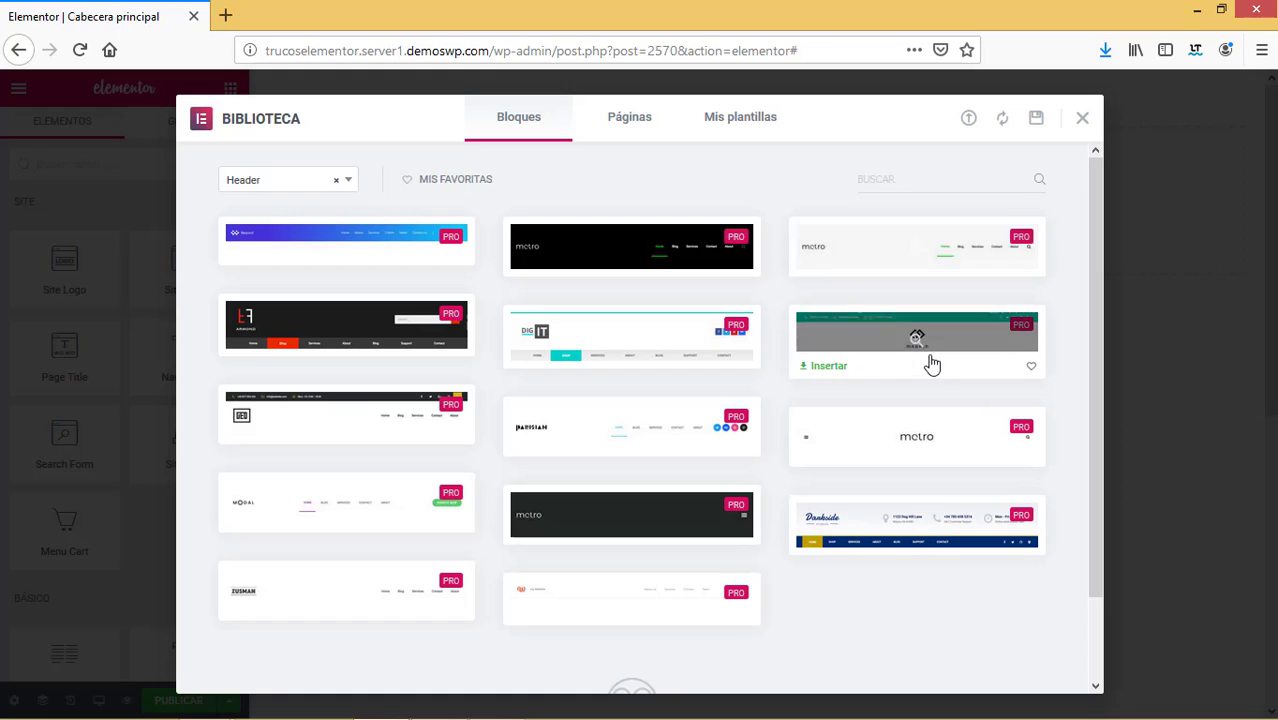
mouse_move(606, 430)
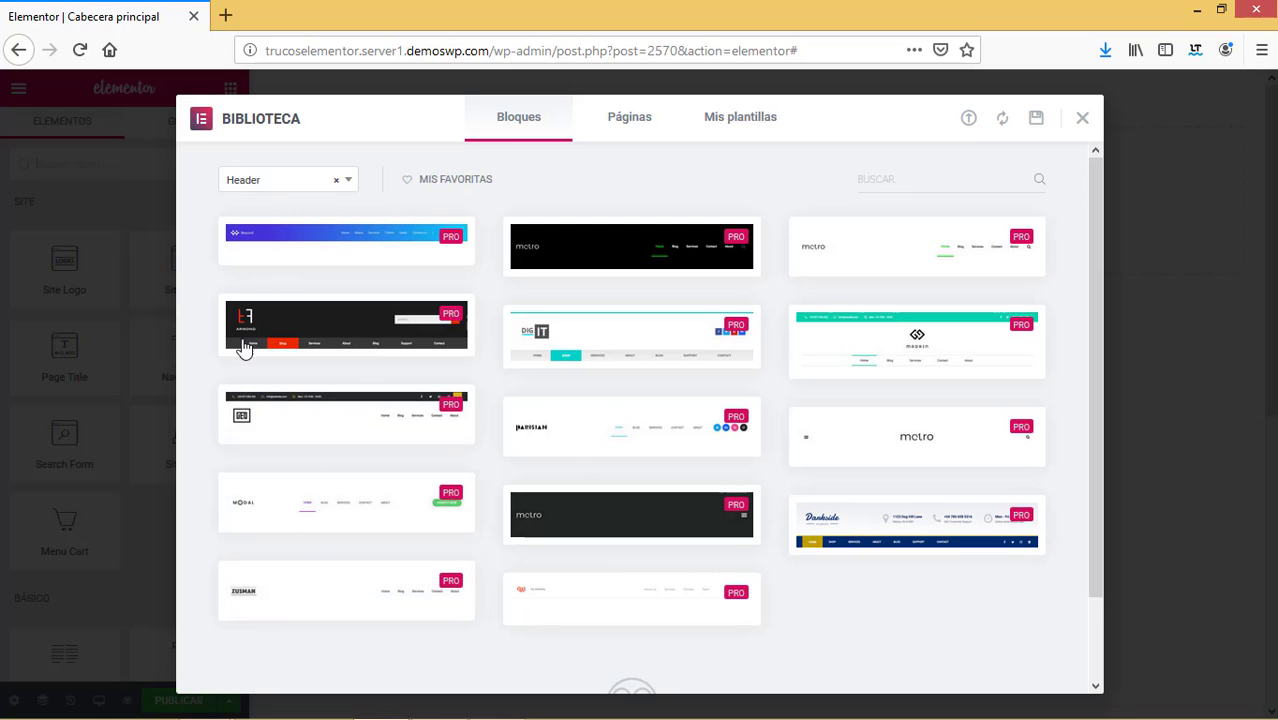
mouse_move(540, 273)
mouse_move(958, 531)
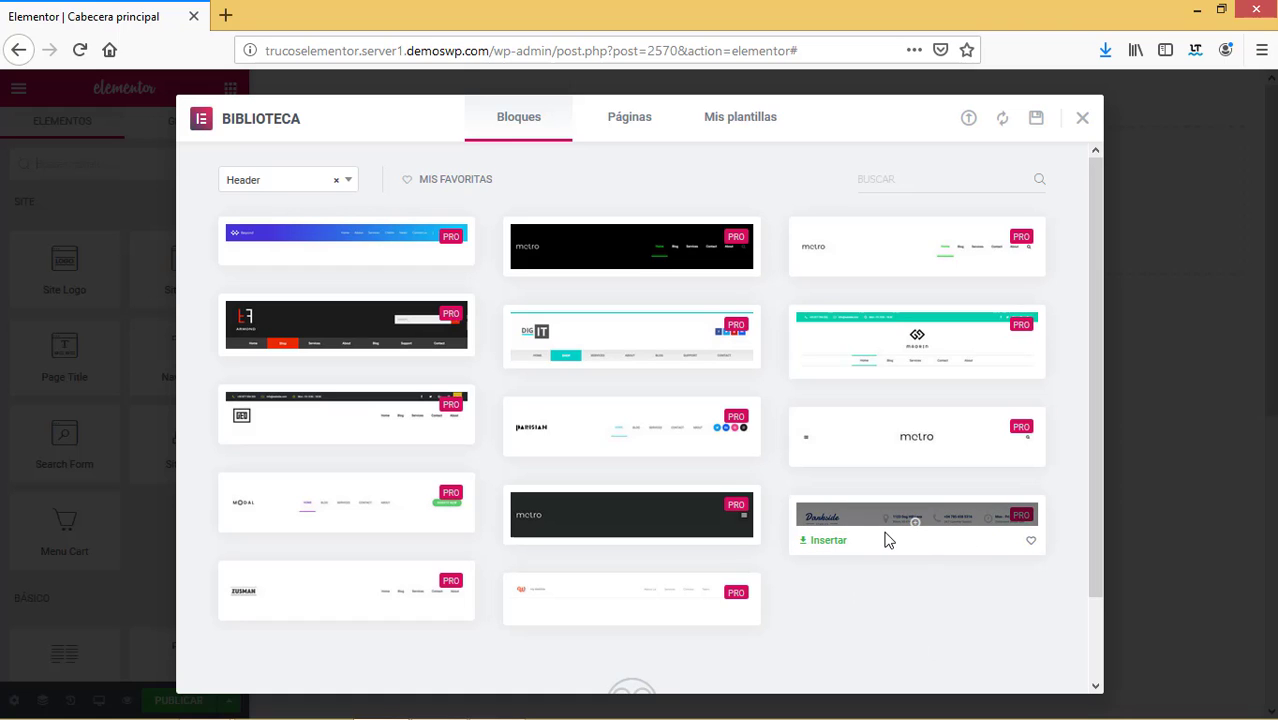
click(925, 528)
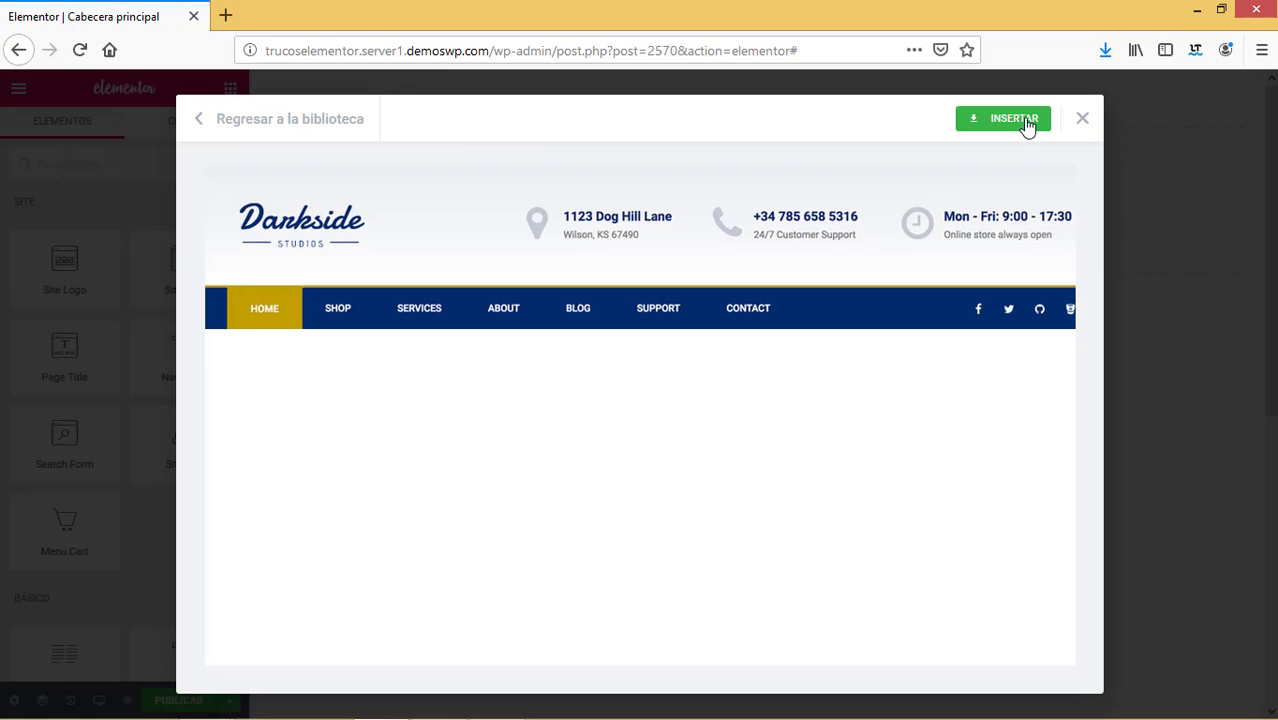
click(1025, 121)
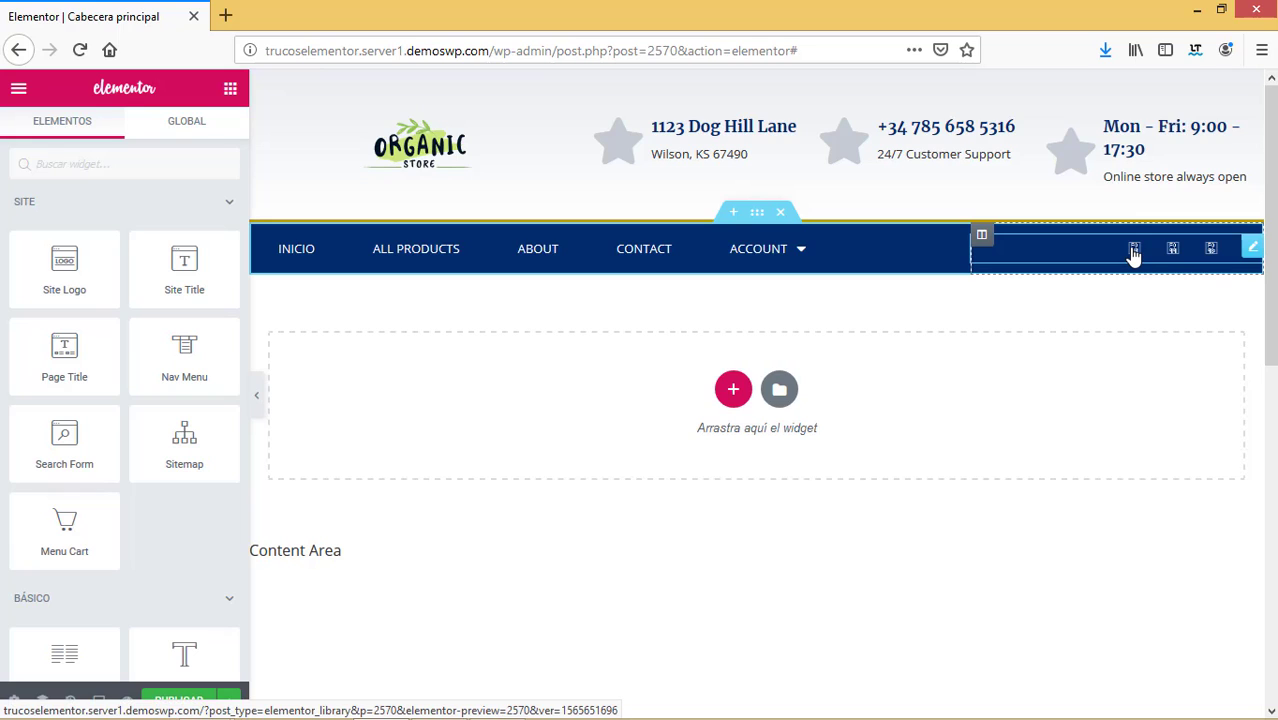
Inspect the social icons widget's settings, then select the address icon box.
click(1095, 258)
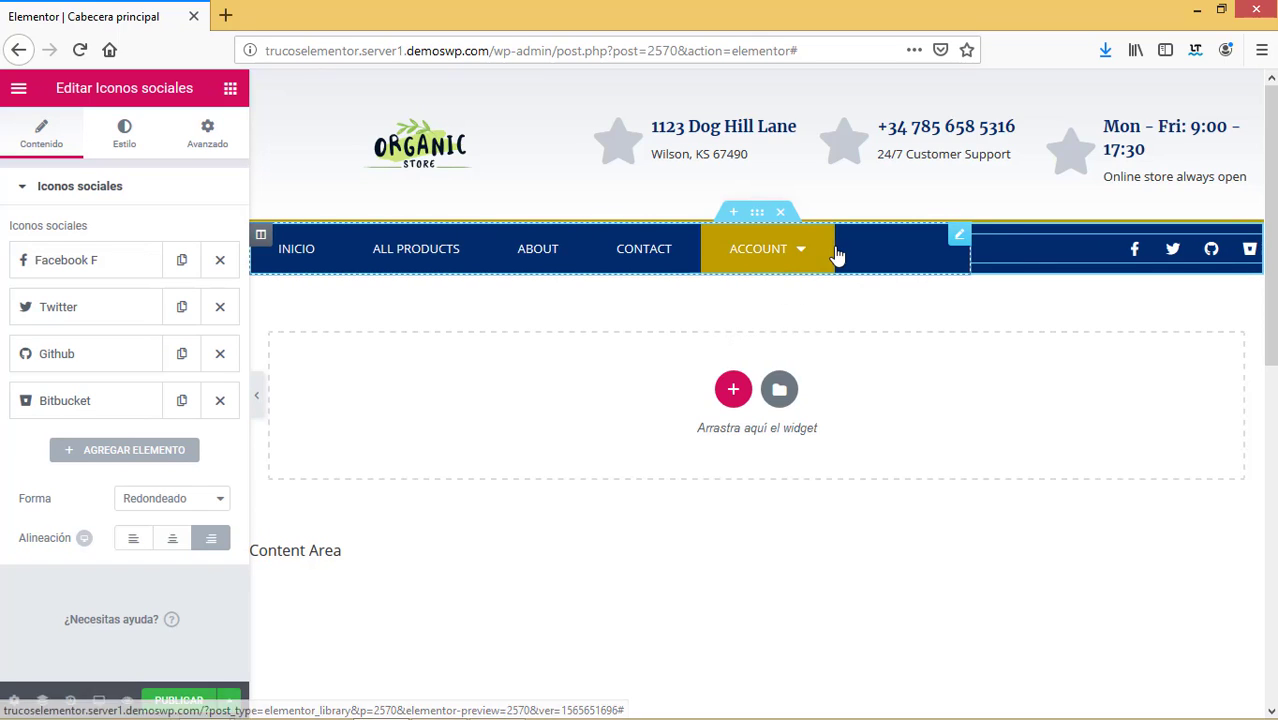
mouse_move(783, 256)
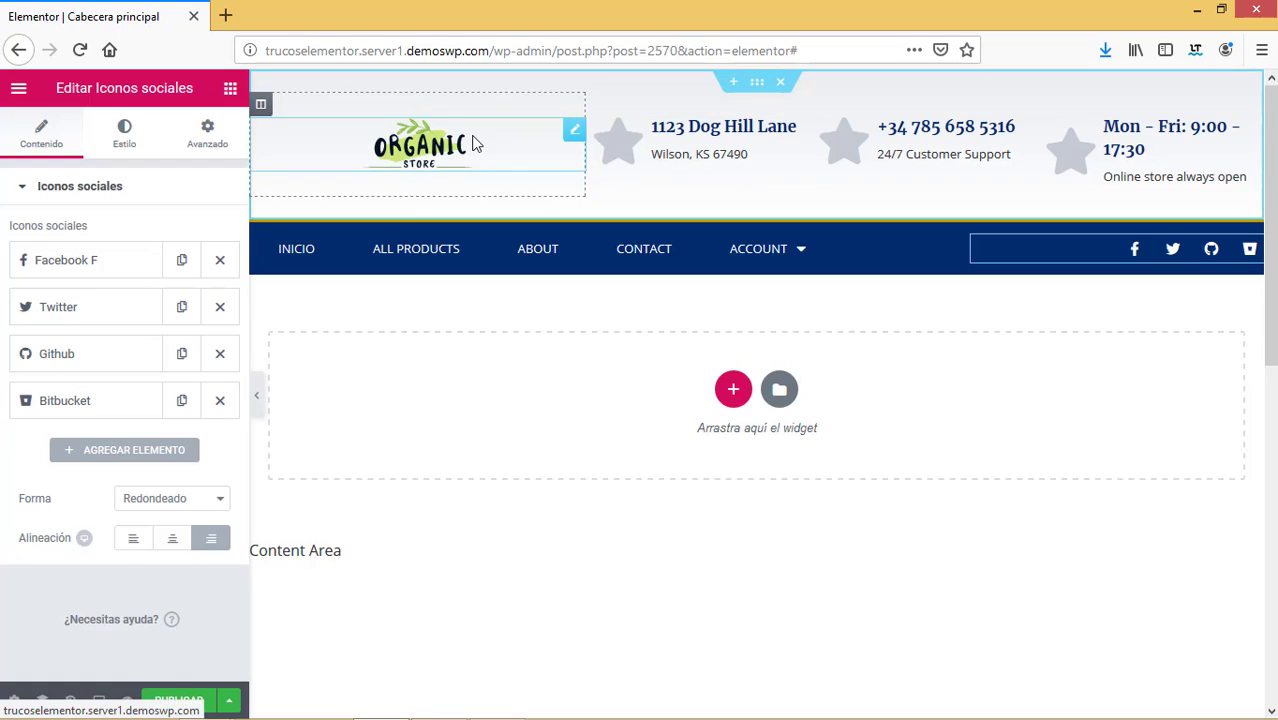
click(670, 128)
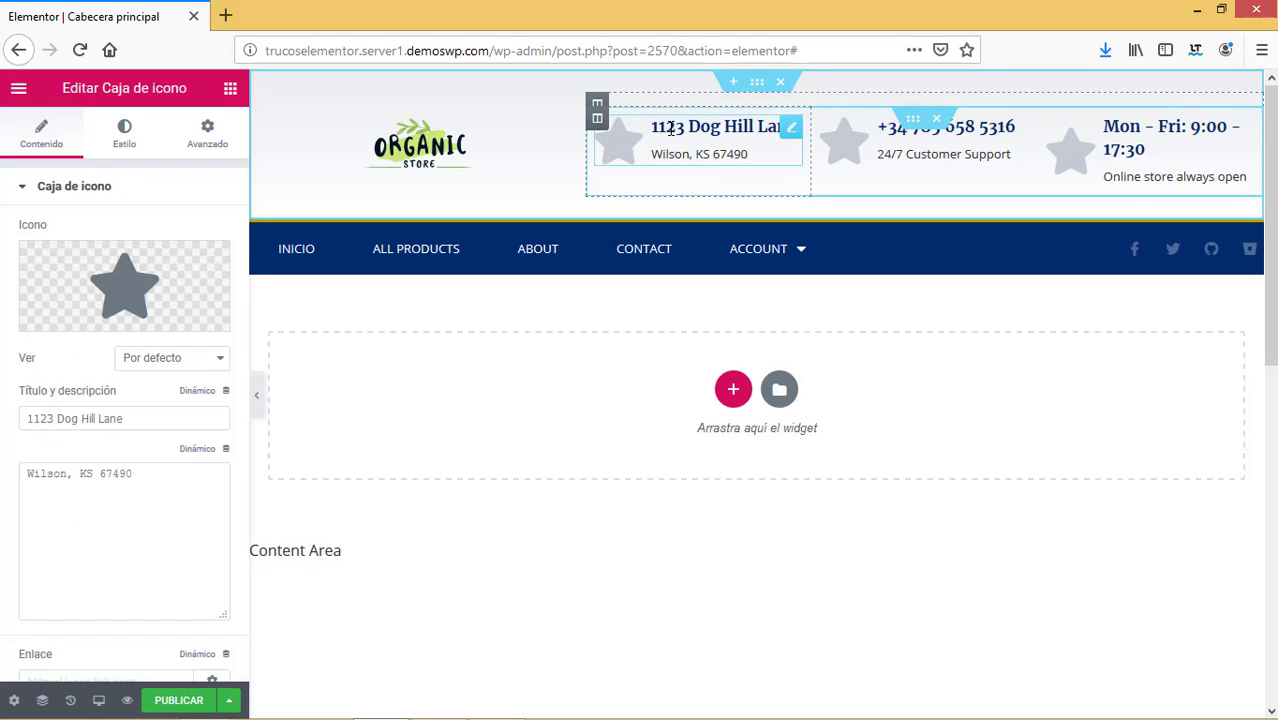
Replace the address box's star icon with a map-marker icon from the Icon Library.
click(208, 262)
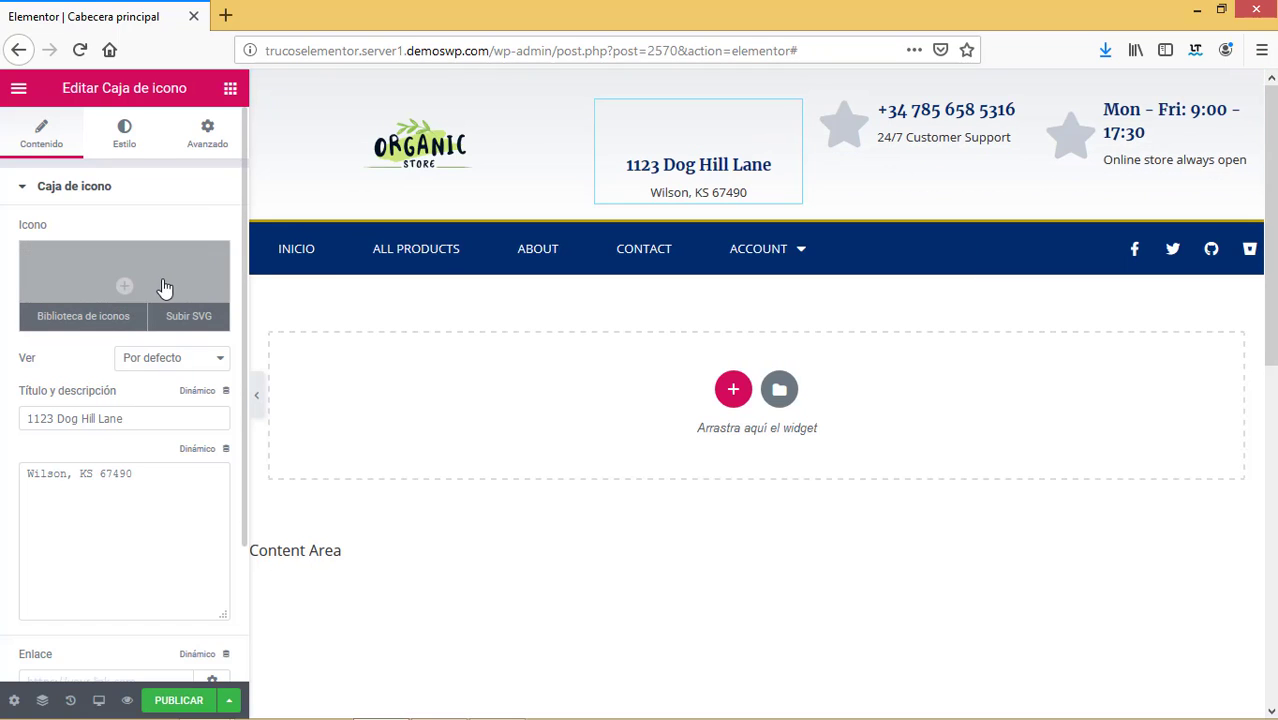
click(110, 320)
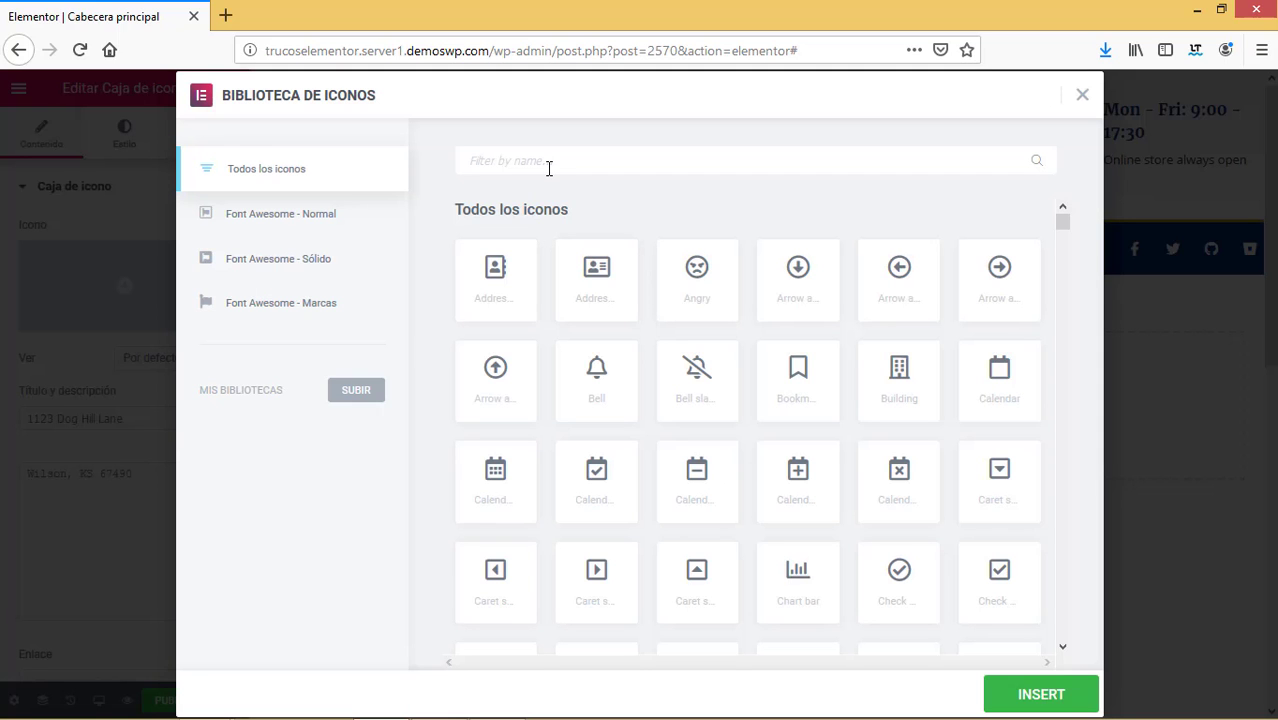
text(map)
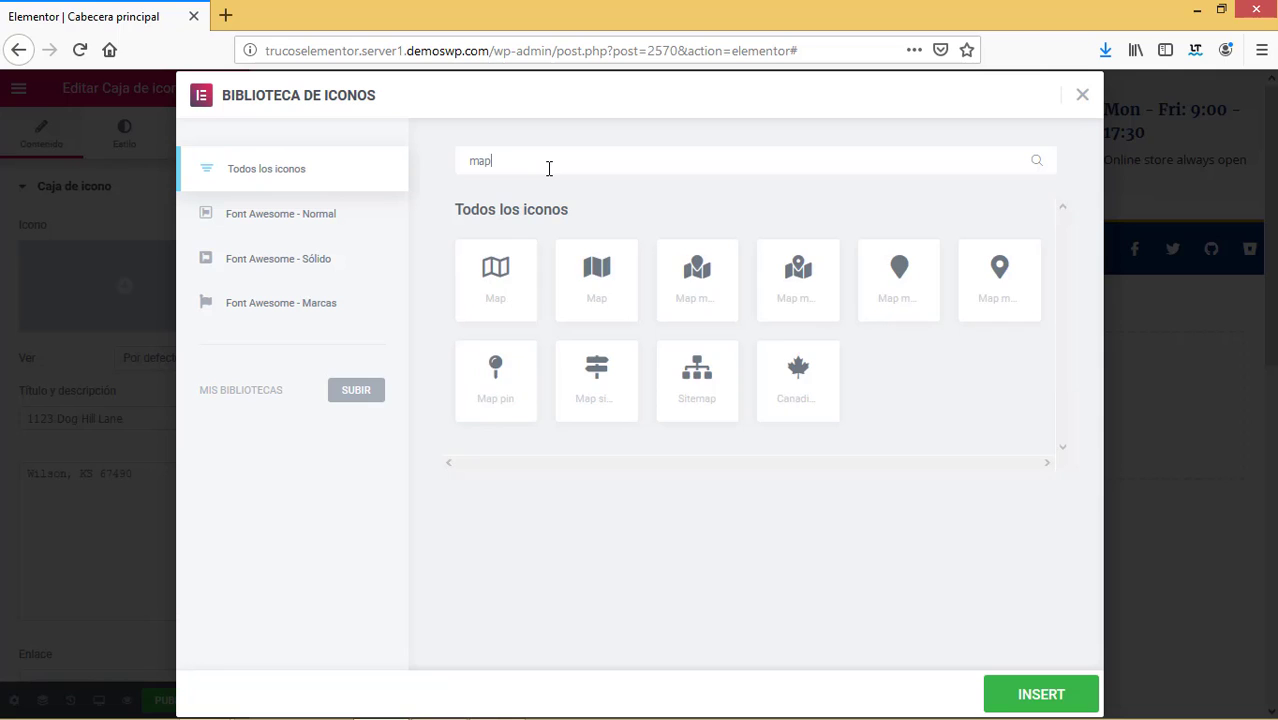
click(899, 288)
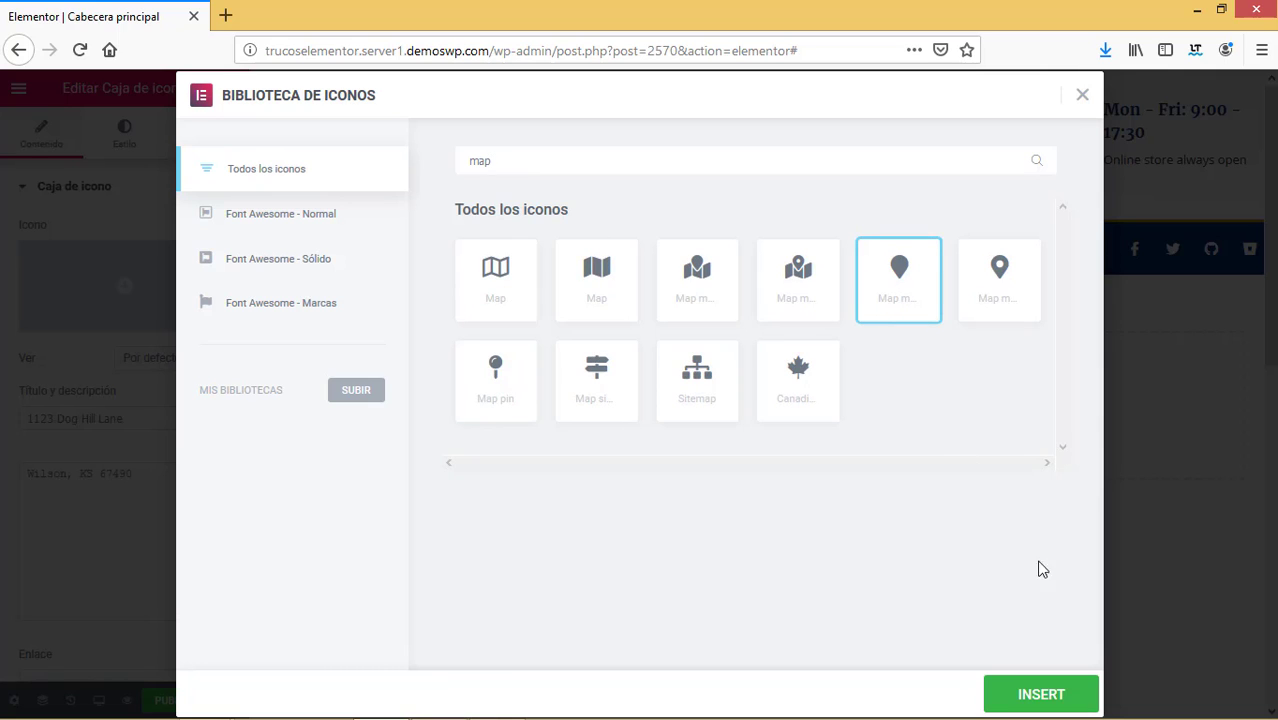
click(984, 278)
click(995, 704)
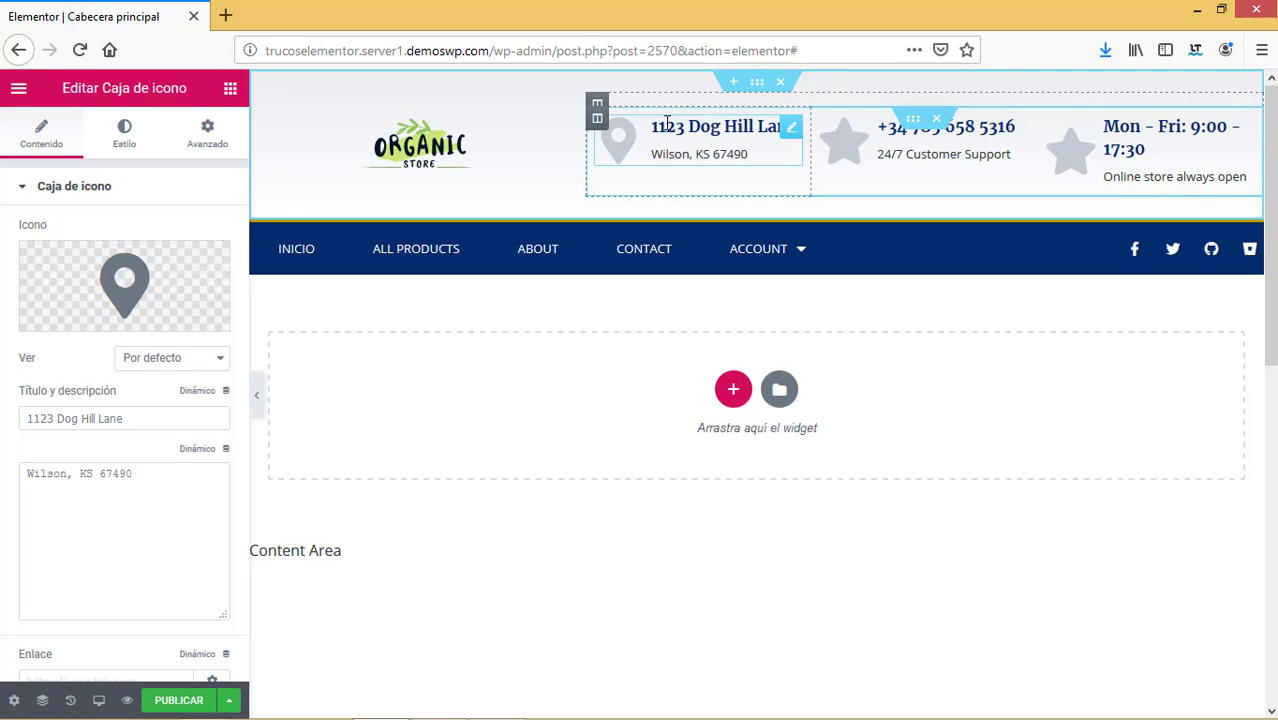
Change the address box title to the store's street address.
triple_click(69, 418)
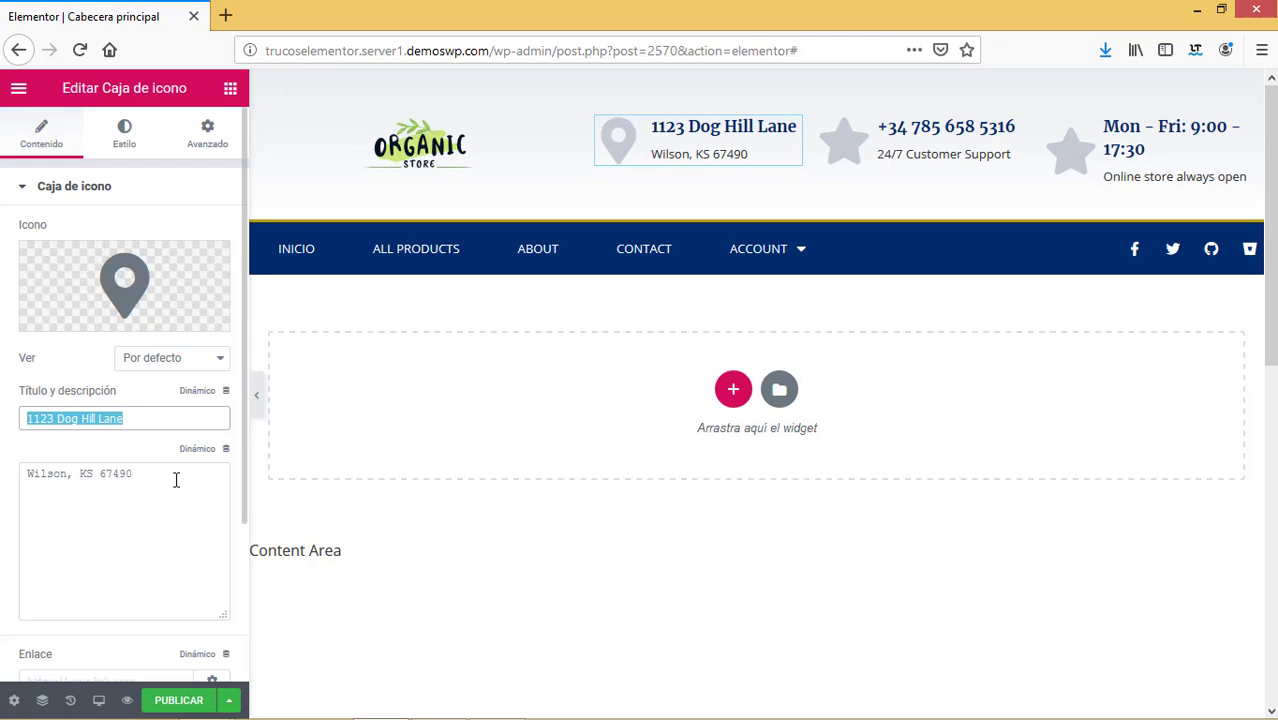
drag(165, 478, 48, 471)
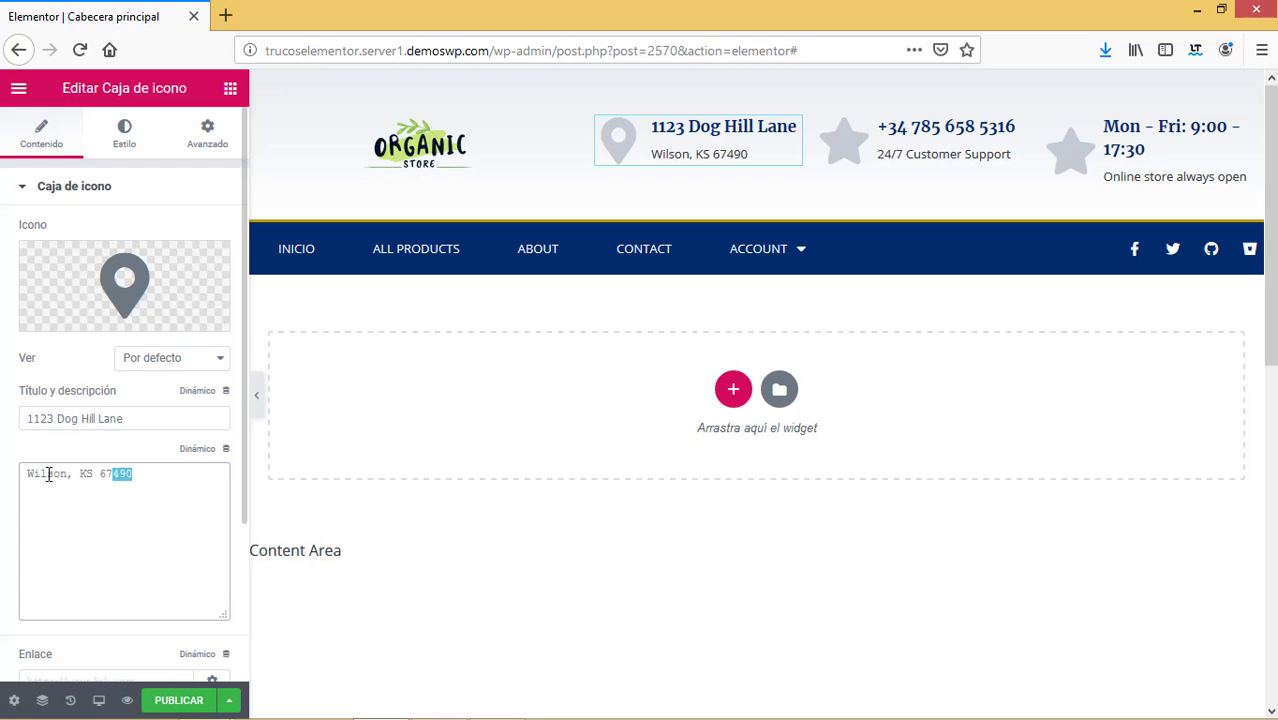
click(140, 412)
triple_click(27, 412)
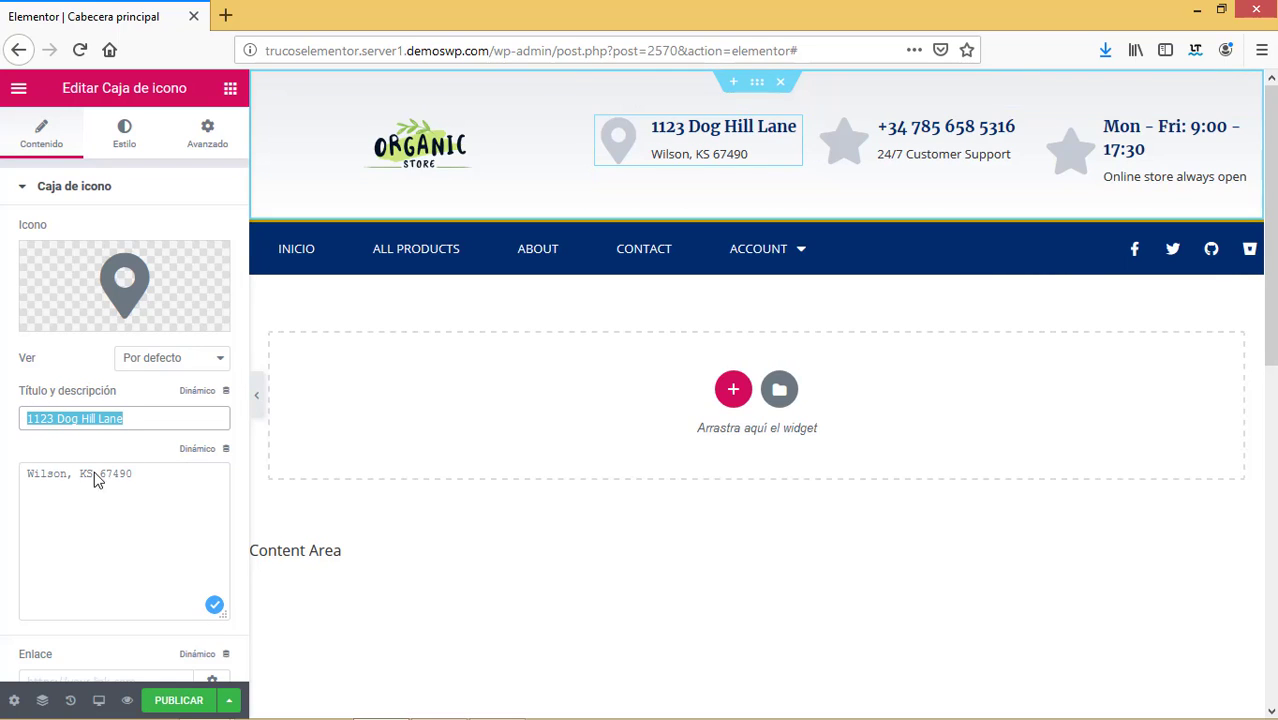
drag(165, 478, 100, 477)
click(106, 420)
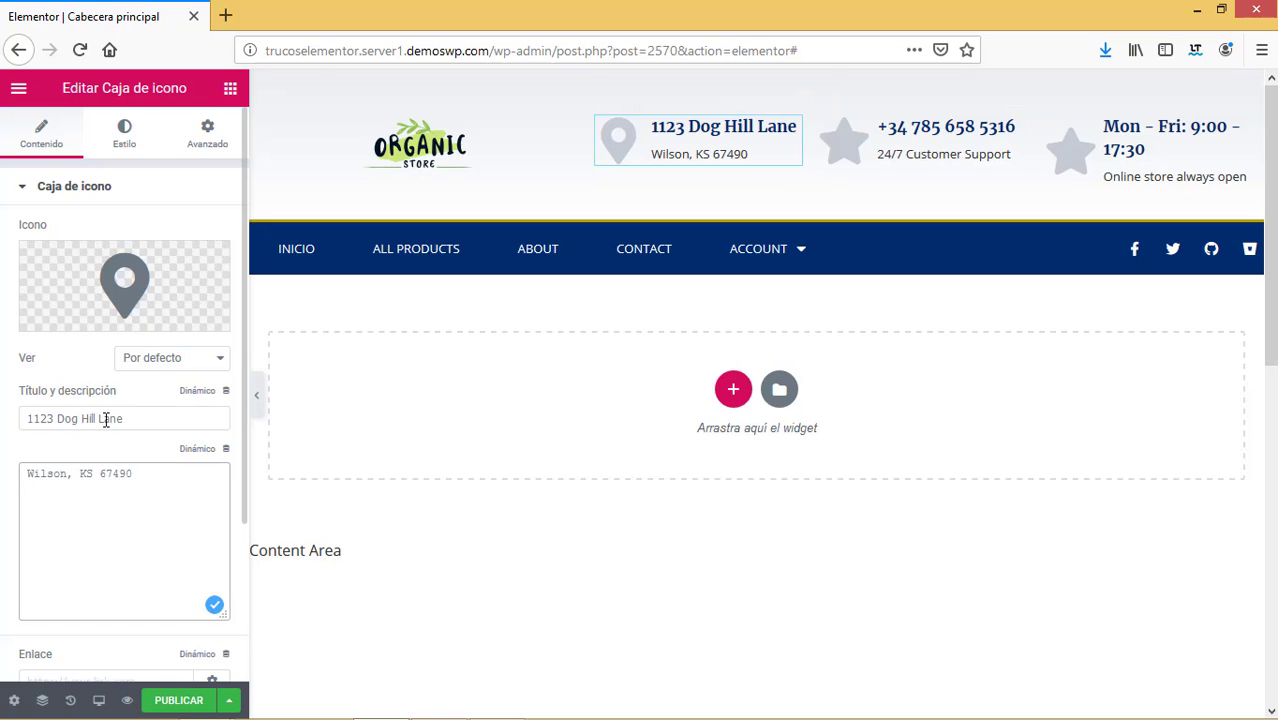
drag(47, 472, 135, 474)
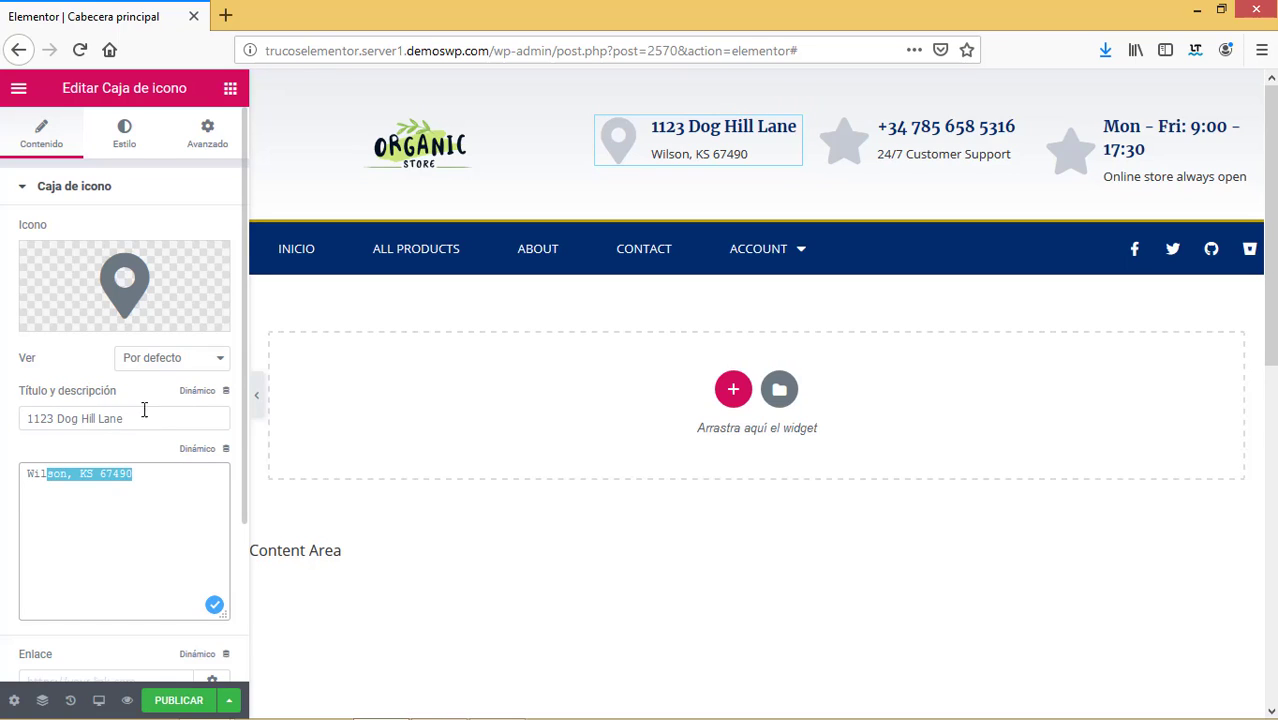
triple_click(48, 414)
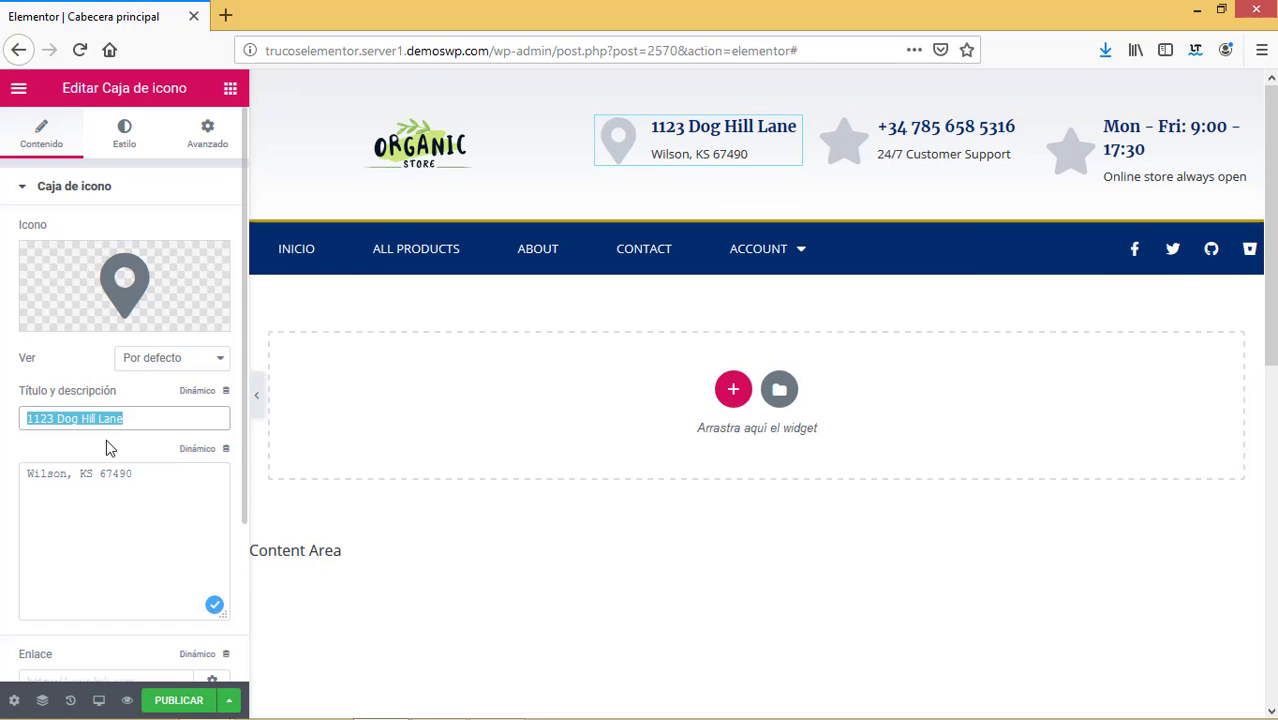
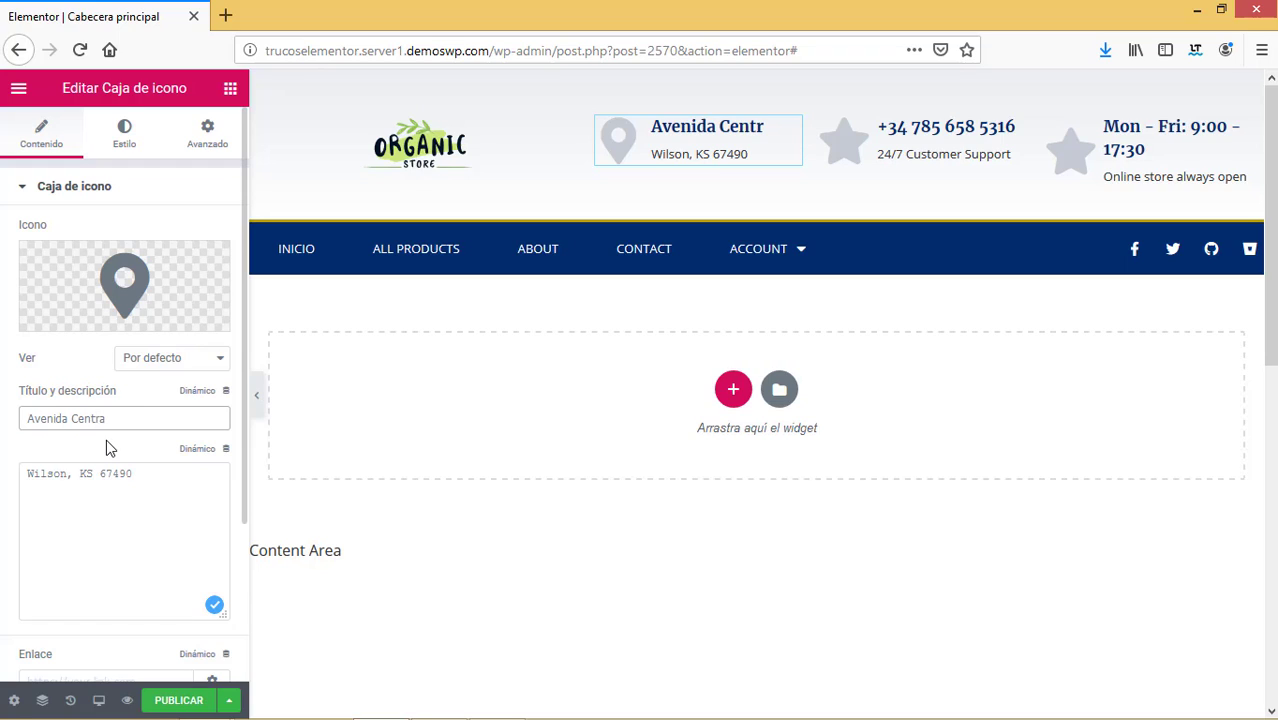
Replace the address box description with 'Madrid, España'.
drag(165, 486, 3, 462)
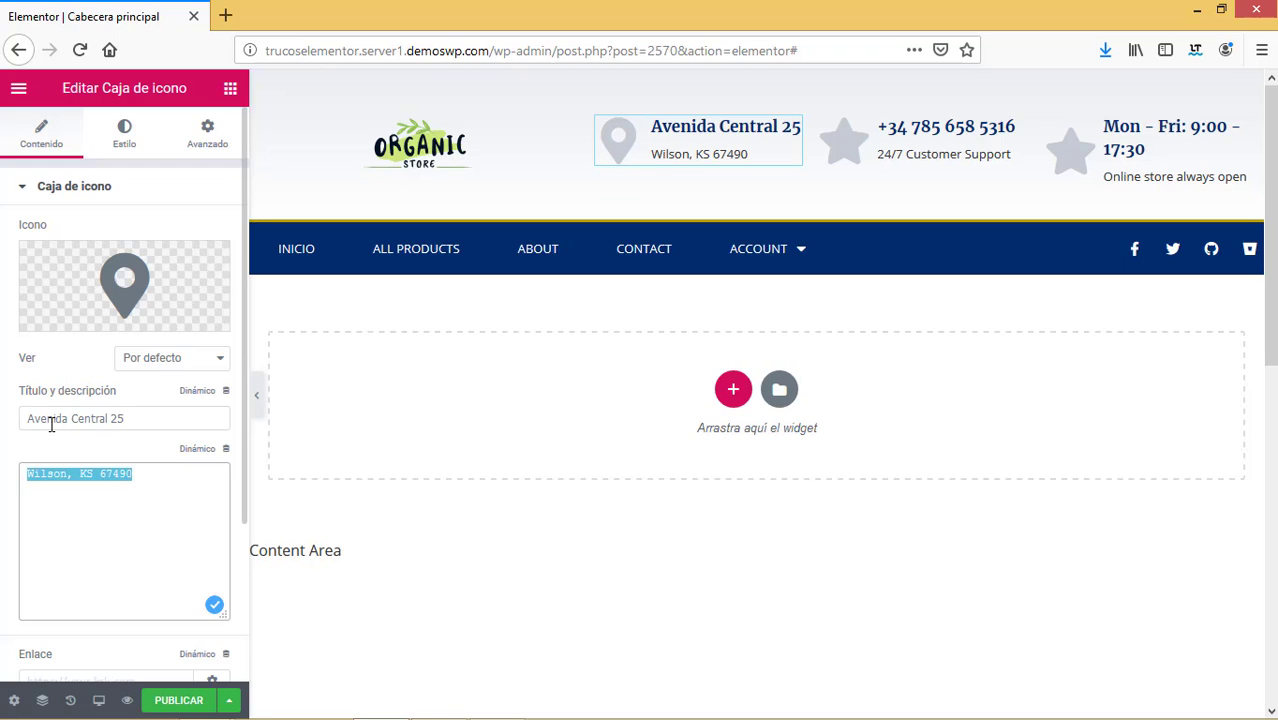
text(C)
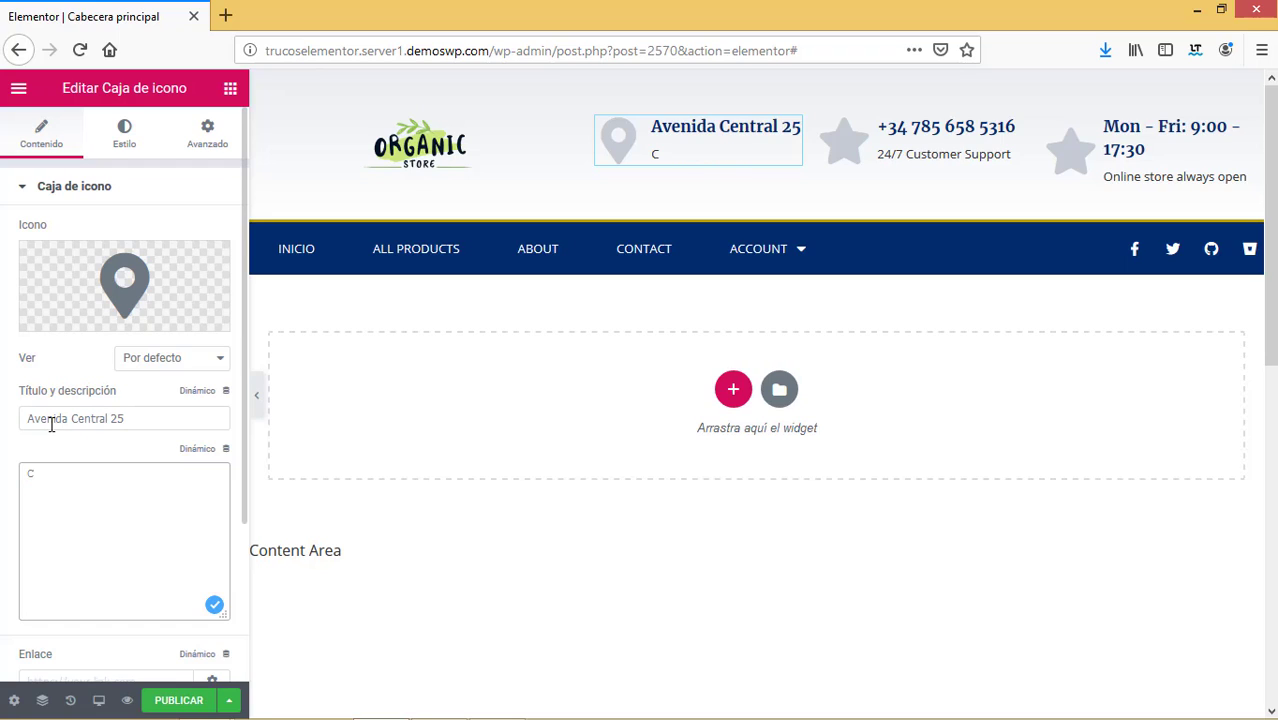
text(ol. Centro)
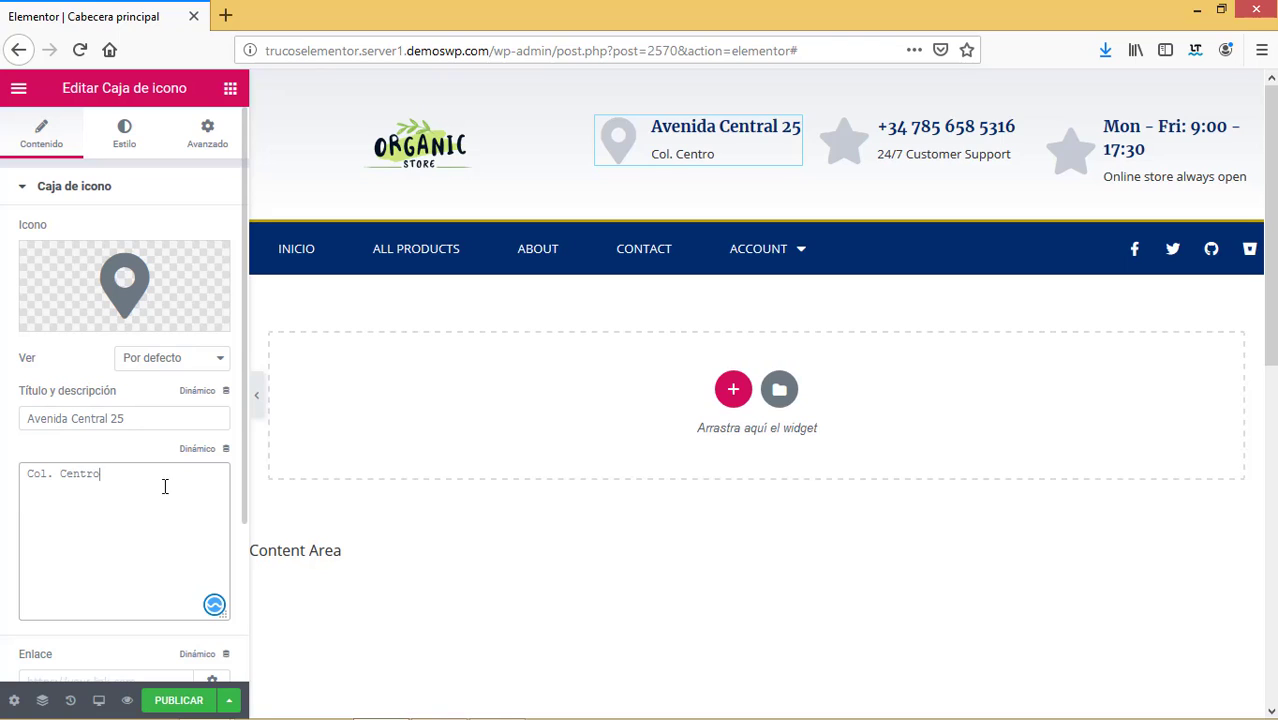
drag(165, 486, 32, 477)
text(Madrid, España)
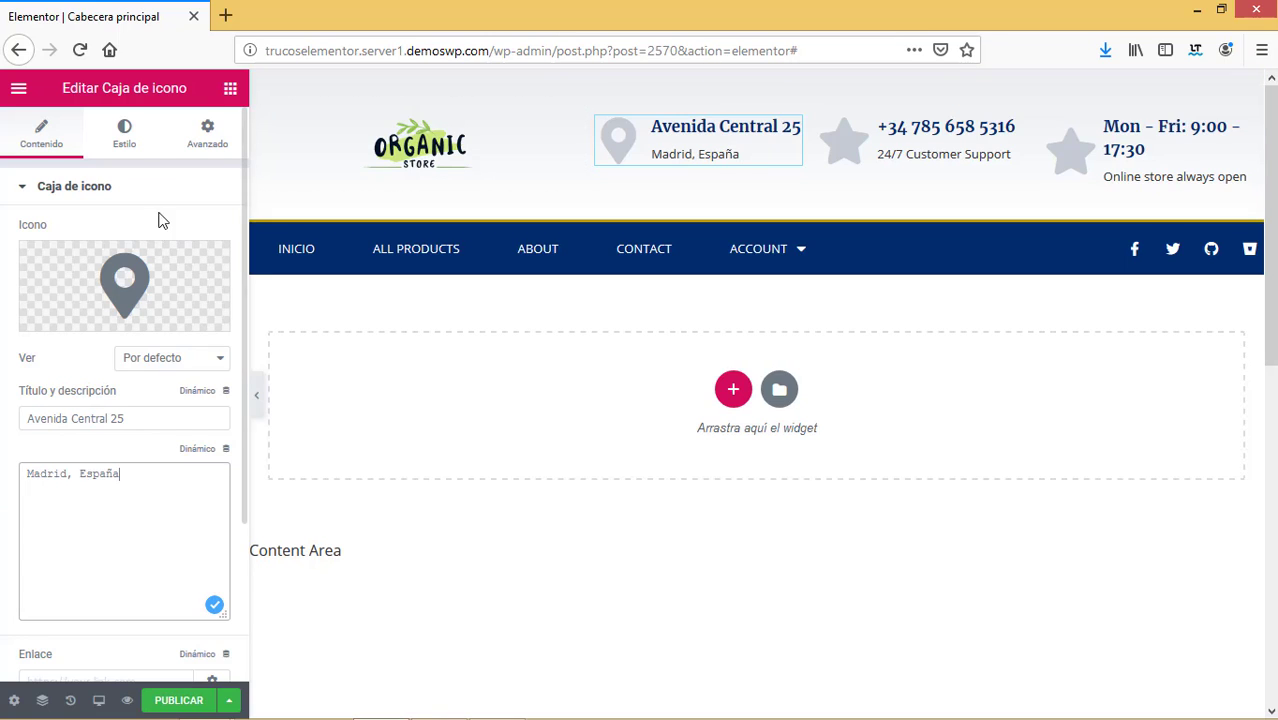
click(121, 131)
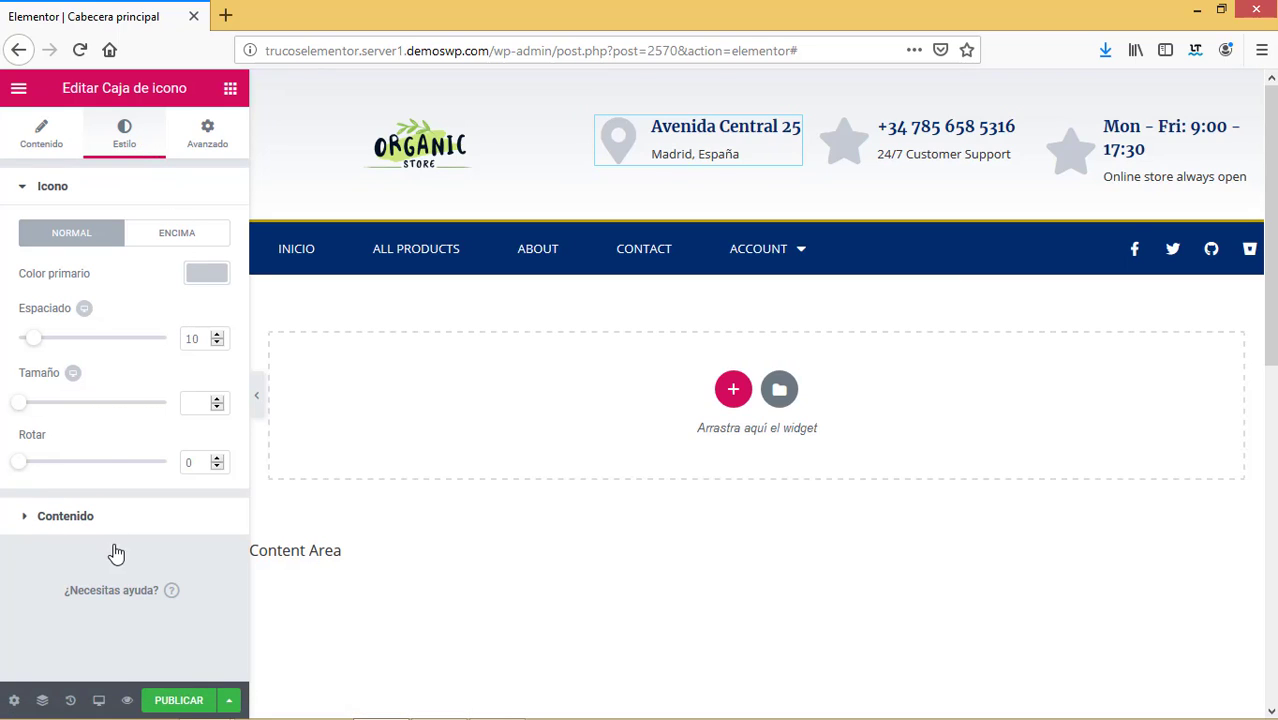
Make the address box's title and icon green.
click(31, 527)
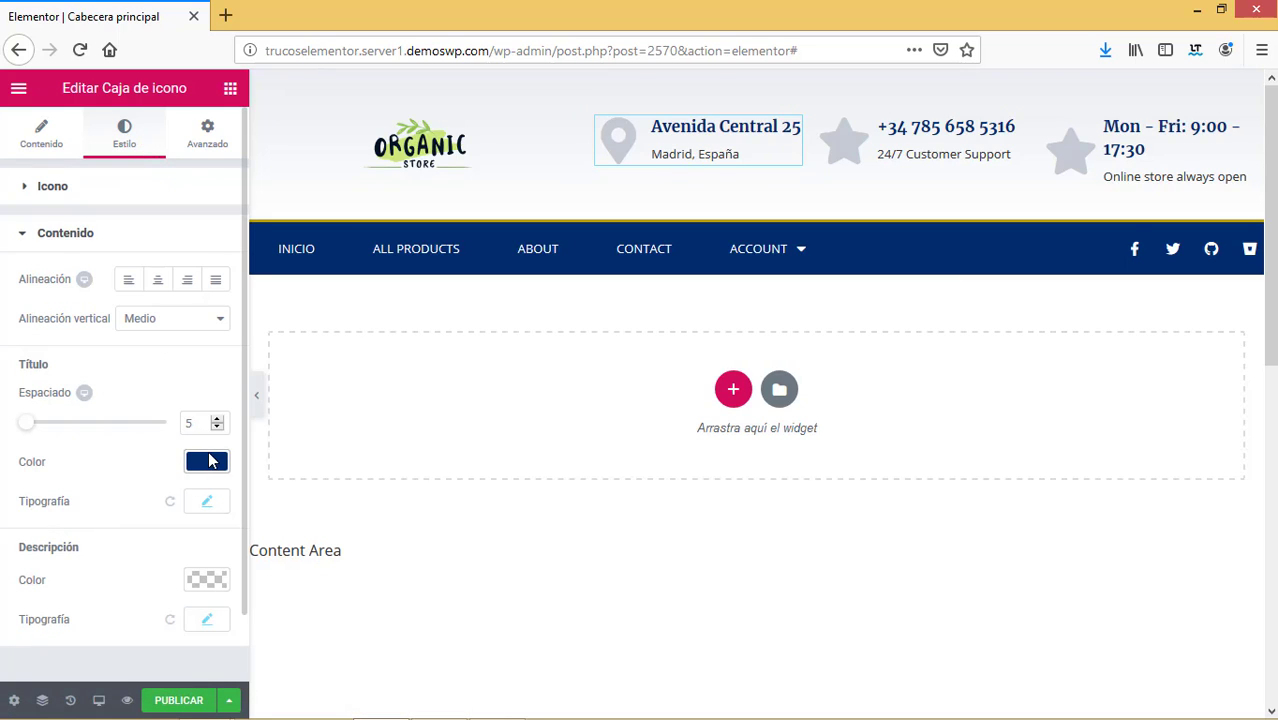
click(209, 461)
click(123, 669)
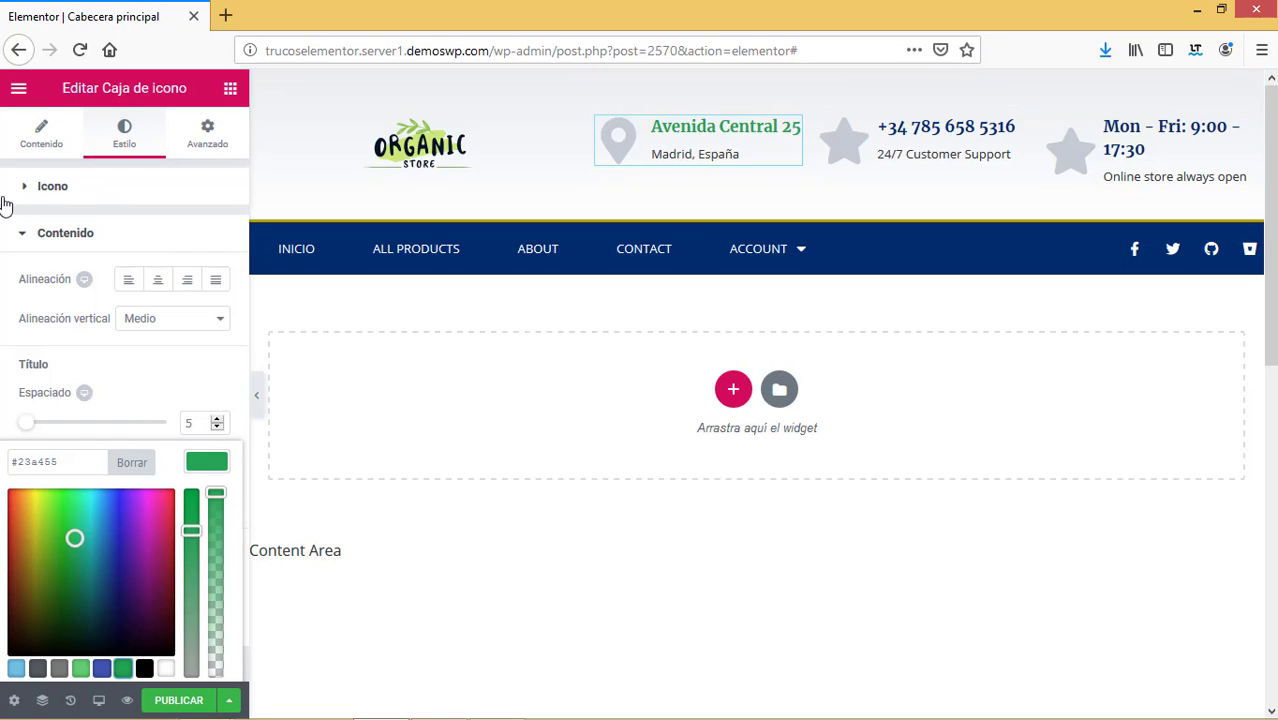
click(52, 145)
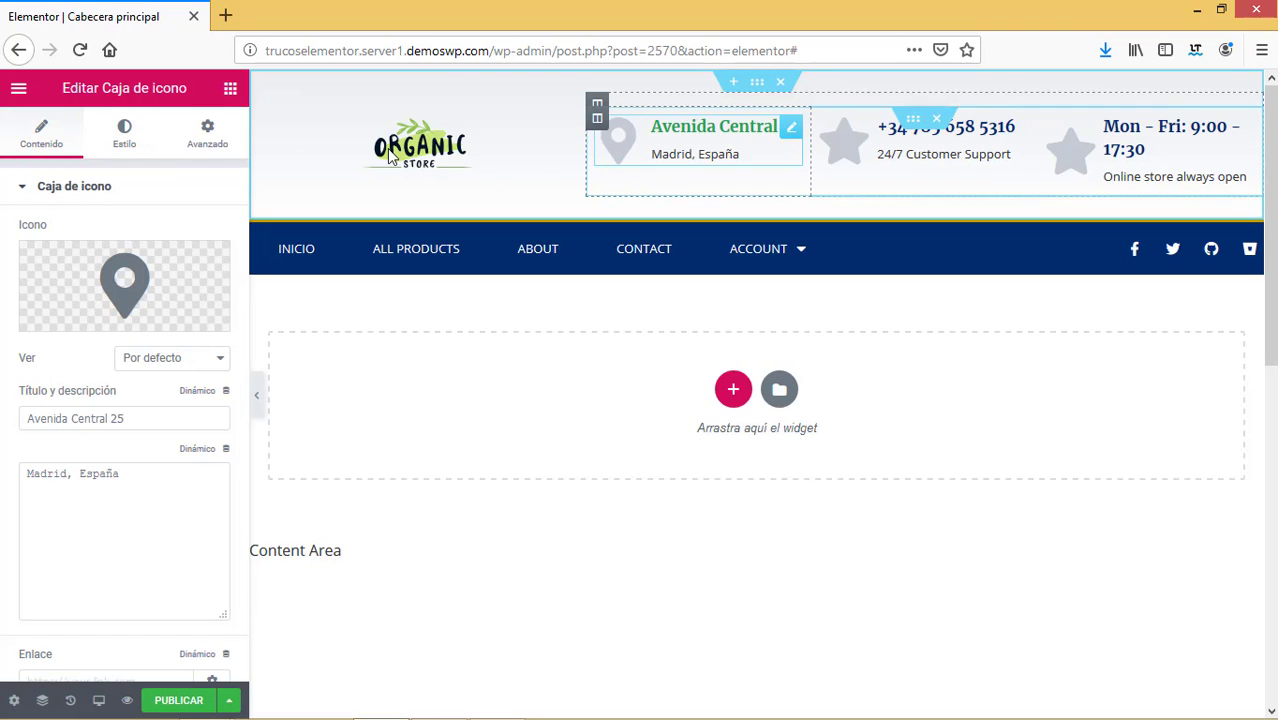
click(125, 145)
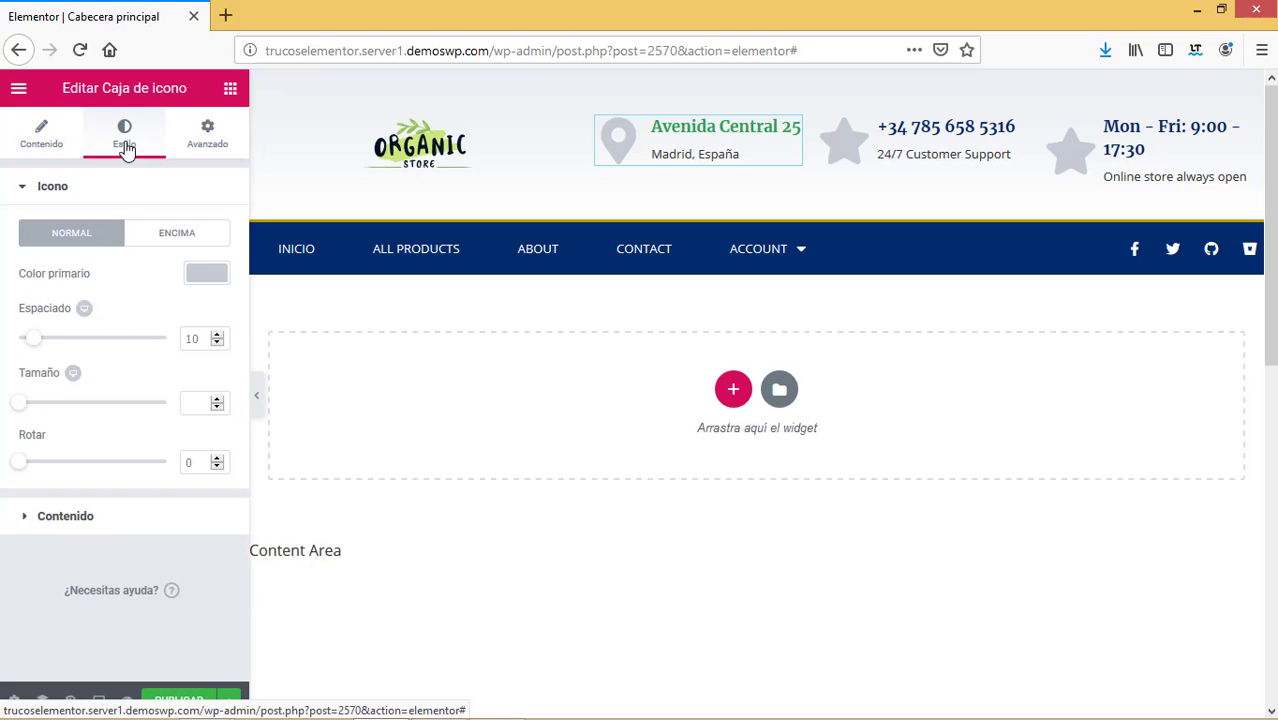
click(220, 274)
click(122, 484)
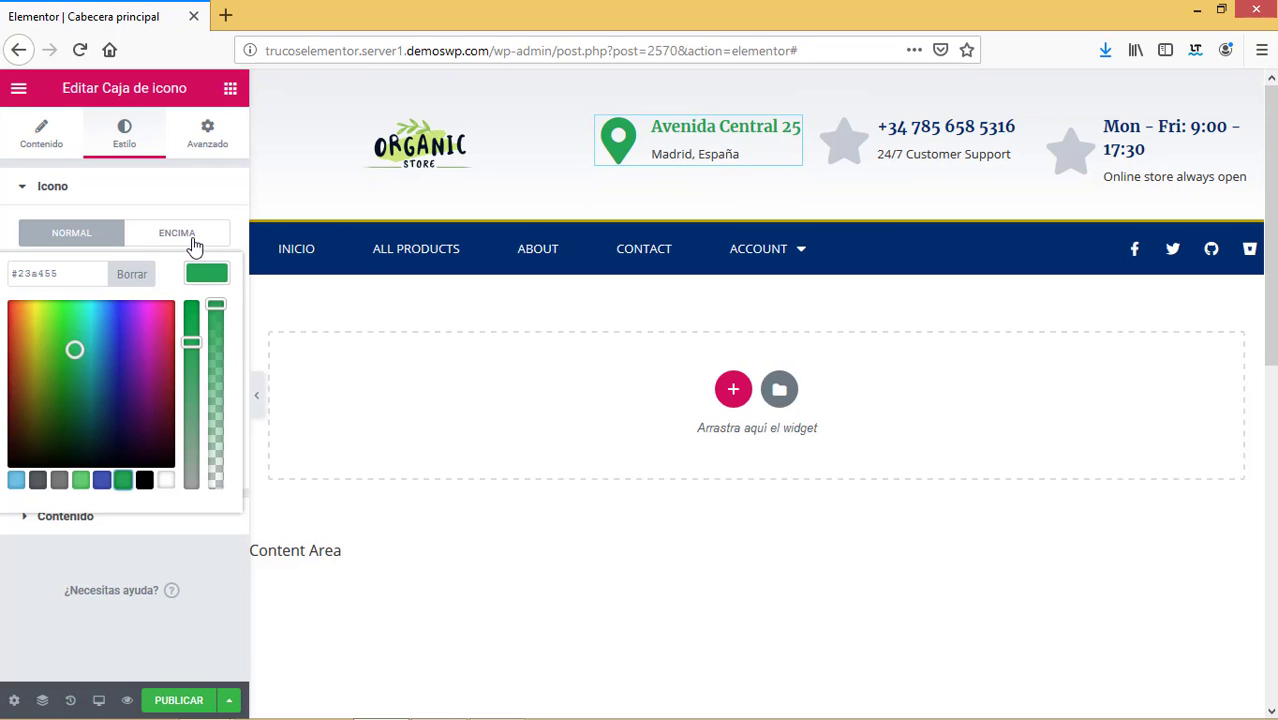
Give the icon a light-green #61ce70 hover colour and a Shrink hover animation.
click(192, 240)
click(206, 273)
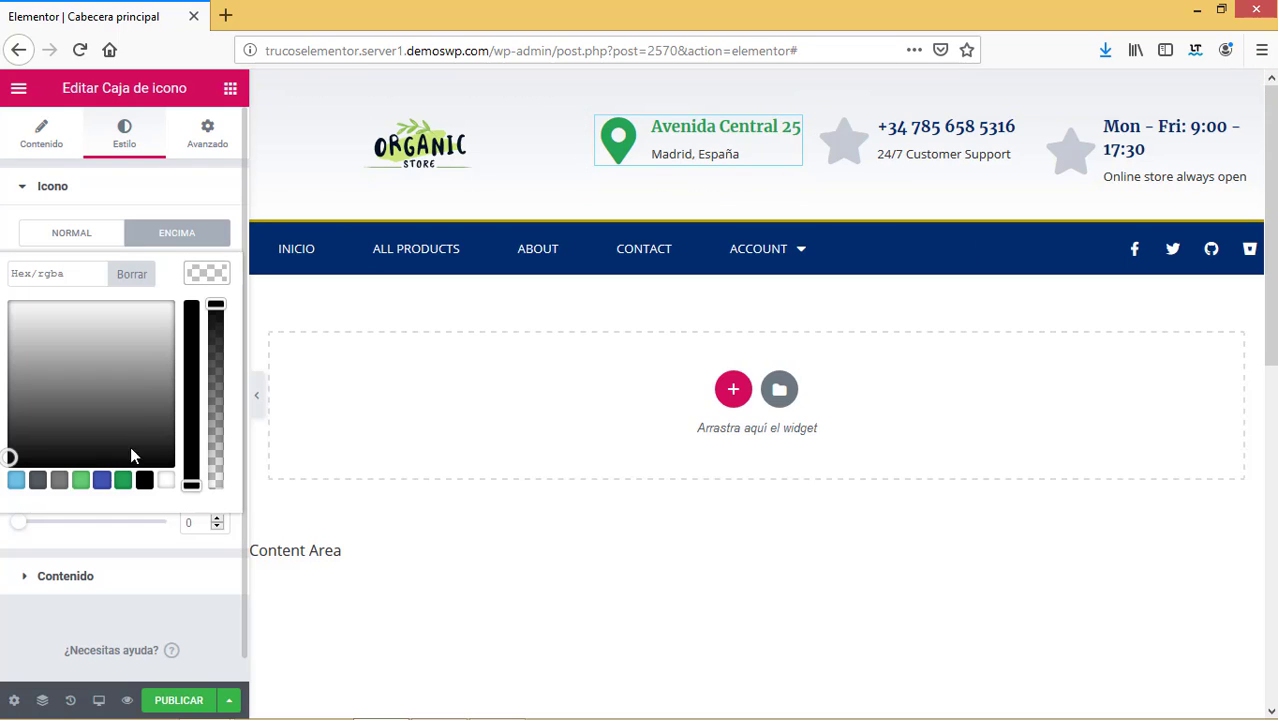
click(80, 481)
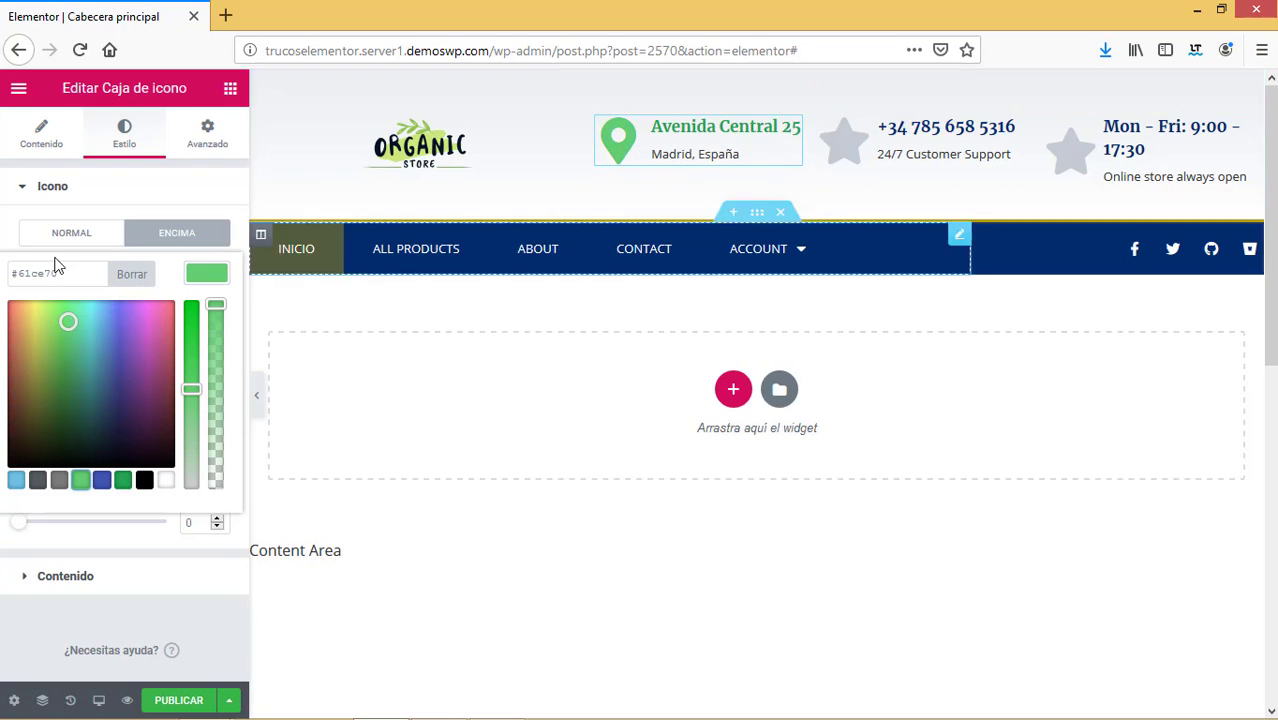
click(12, 242)
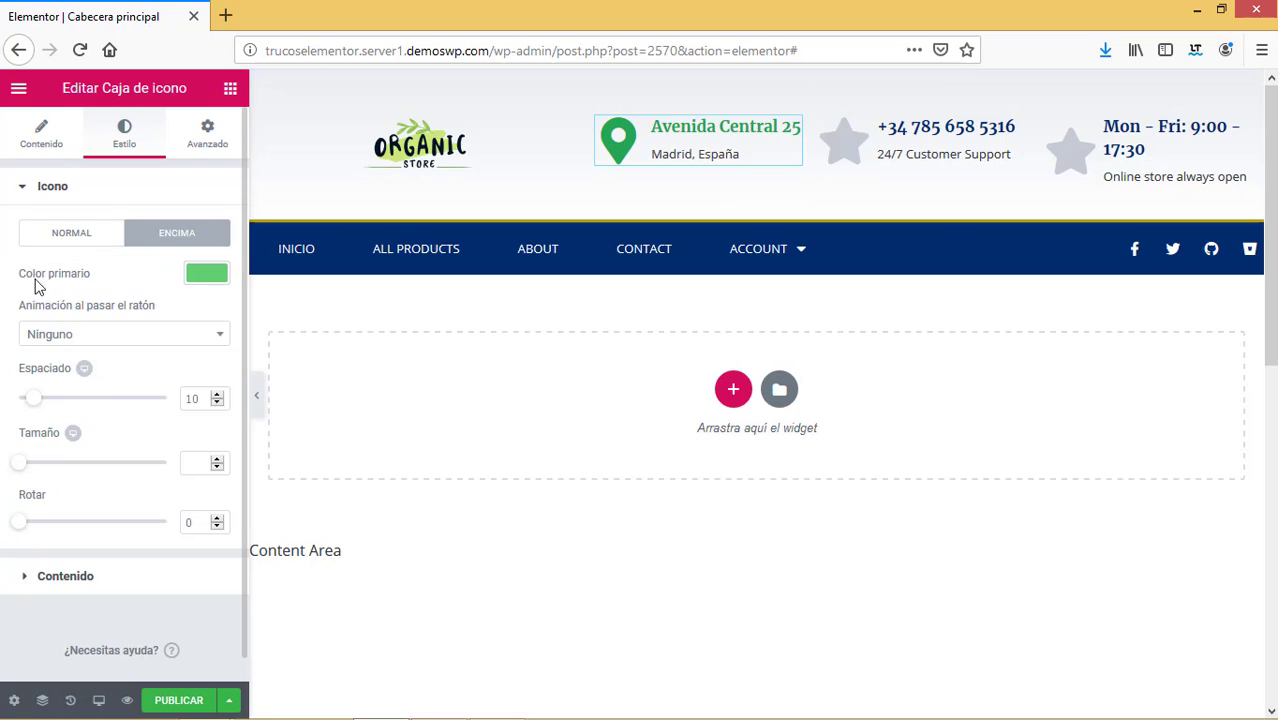
click(77, 337)
click(66, 414)
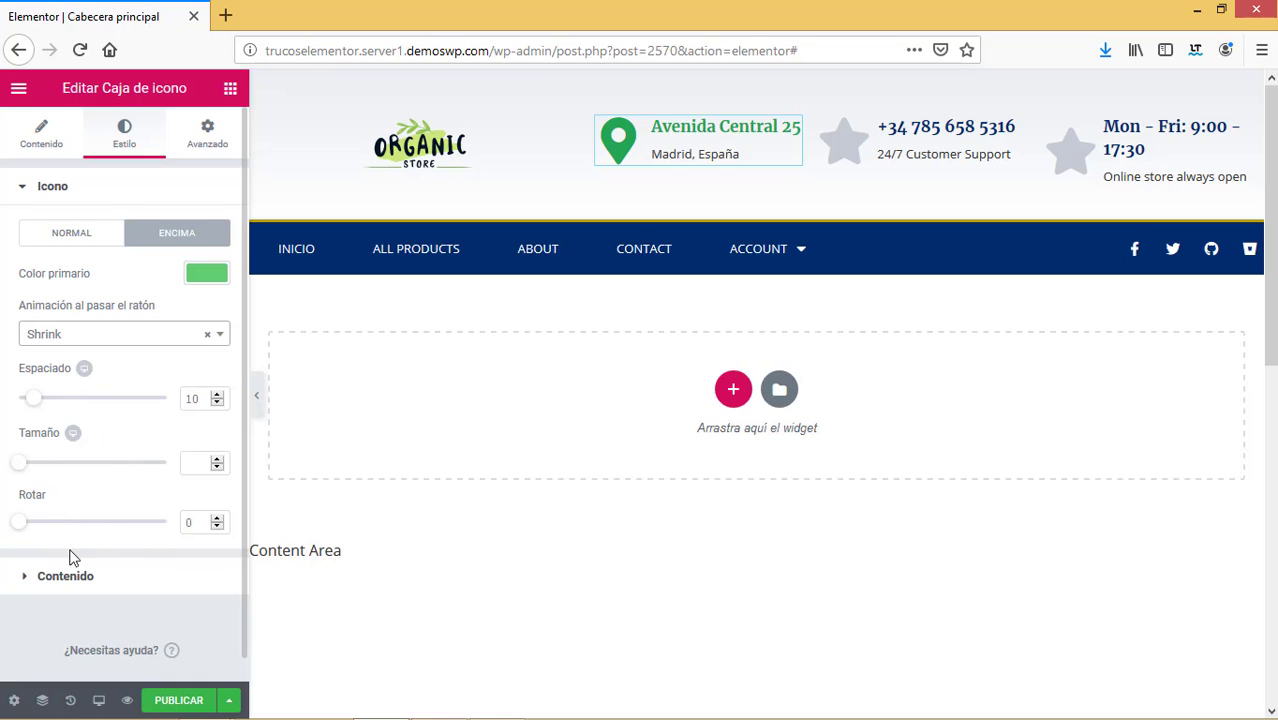
click(22, 584)
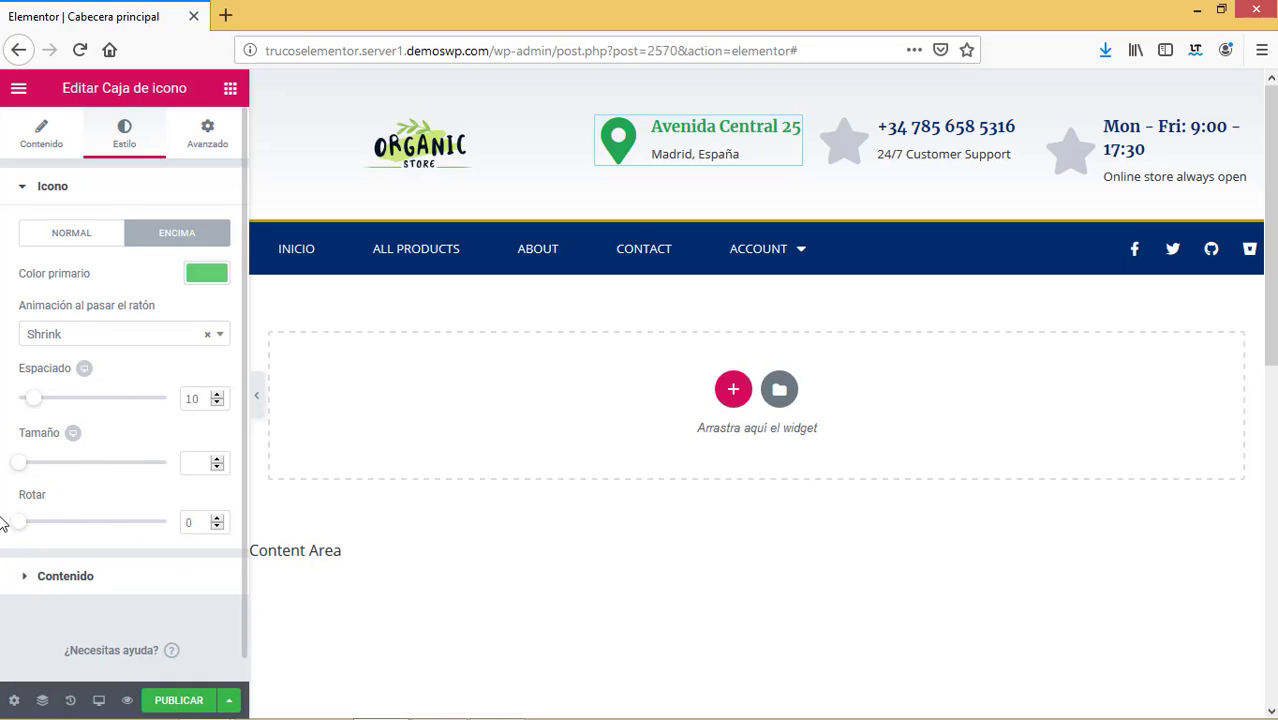
click(22, 584)
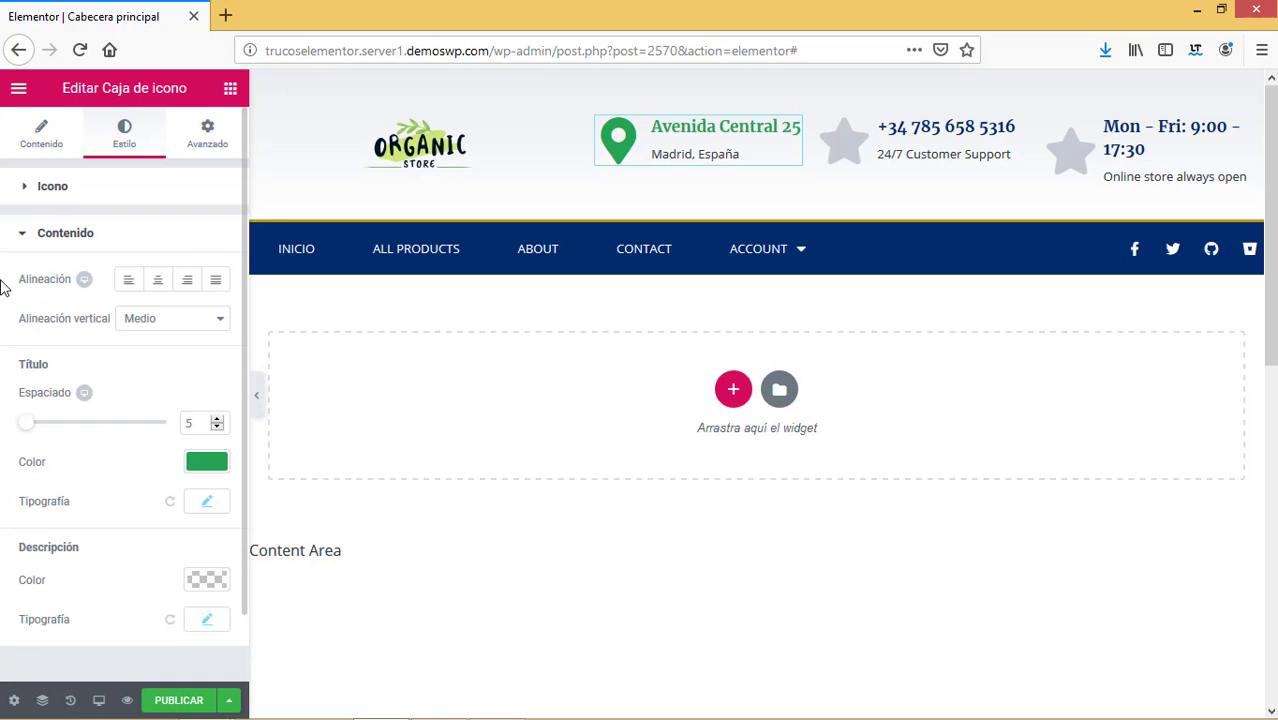
Copy the address box and paste its green style onto the phone and Mon–Fri boxes.
right_click(673, 134)
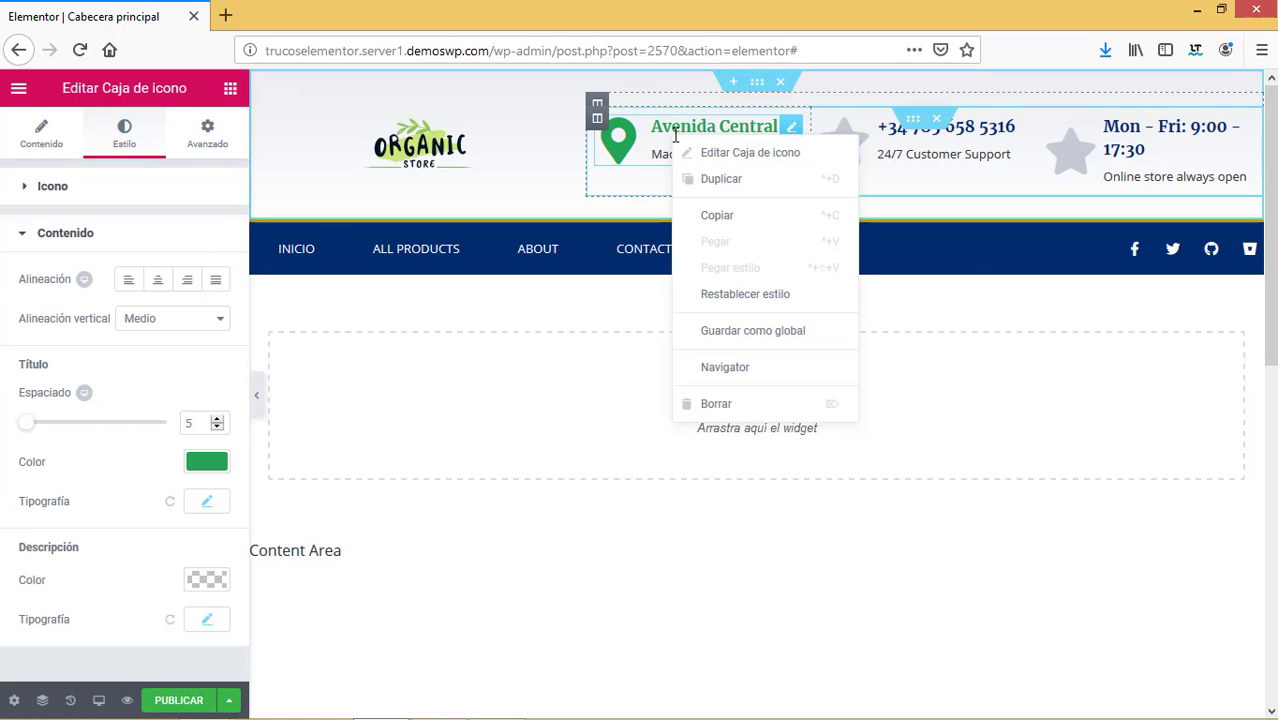
click(746, 220)
right_click(905, 140)
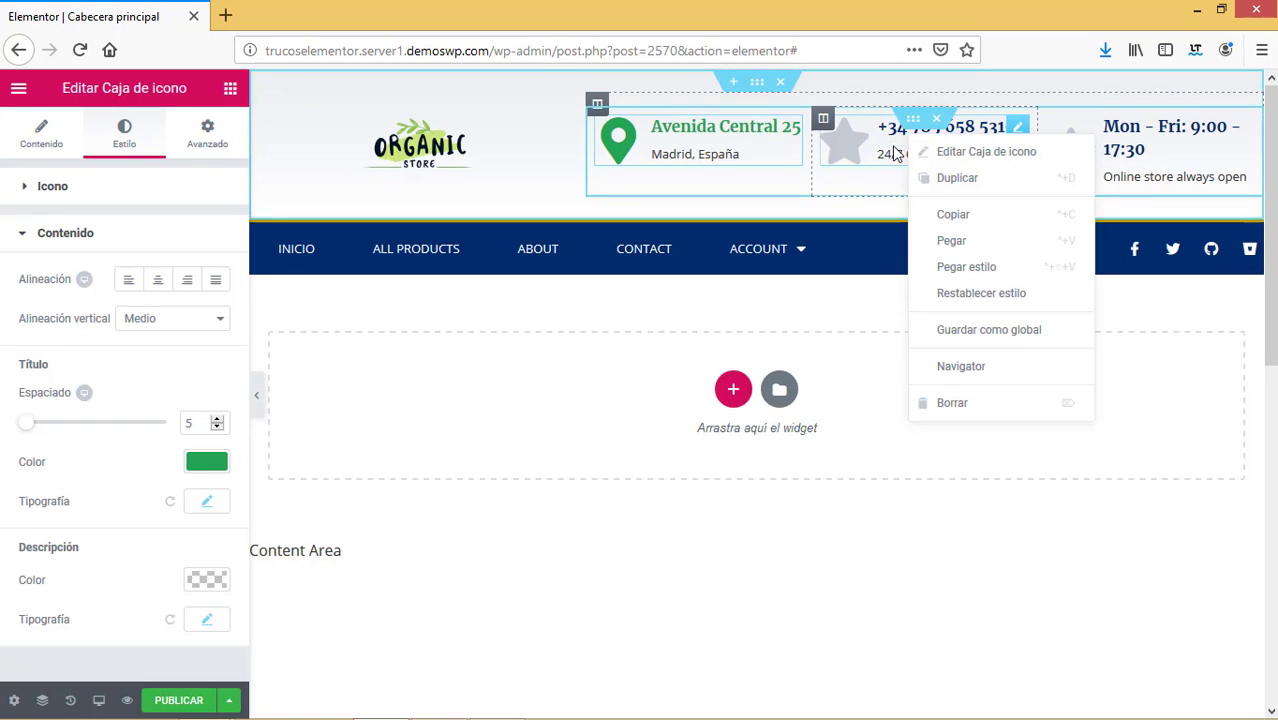
click(968, 268)
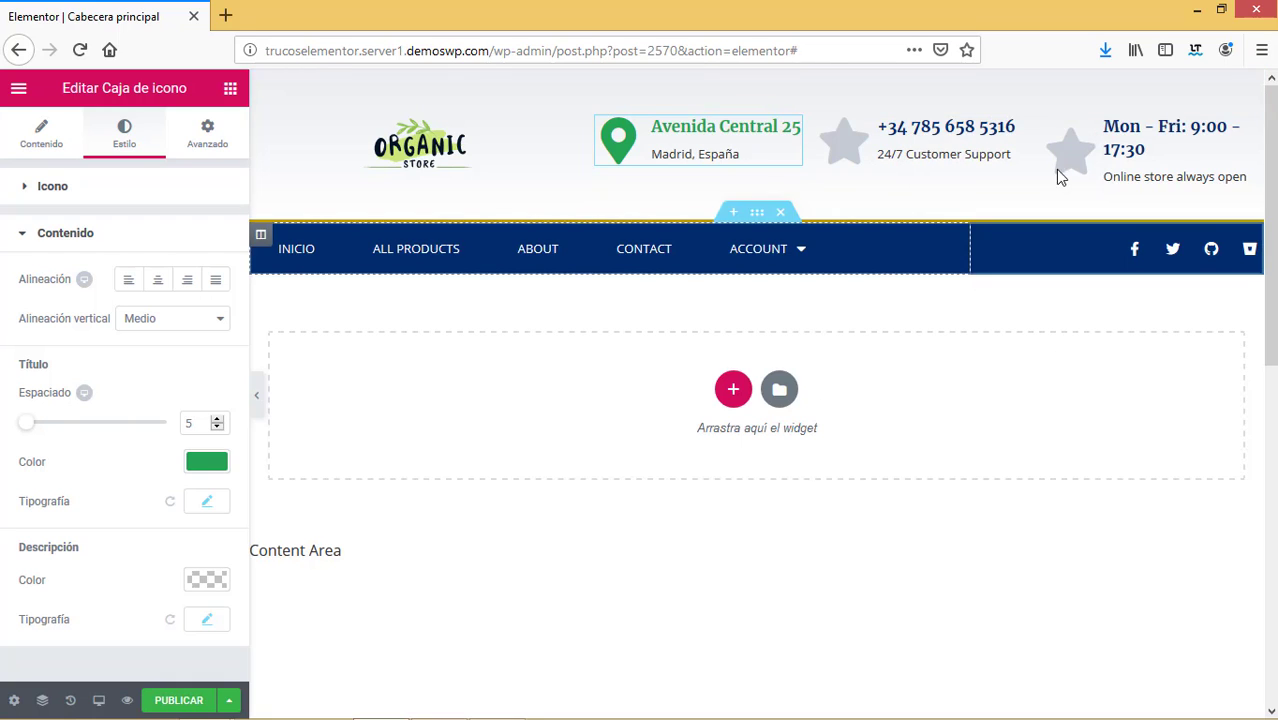
right_click(1120, 145)
click(1139, 285)
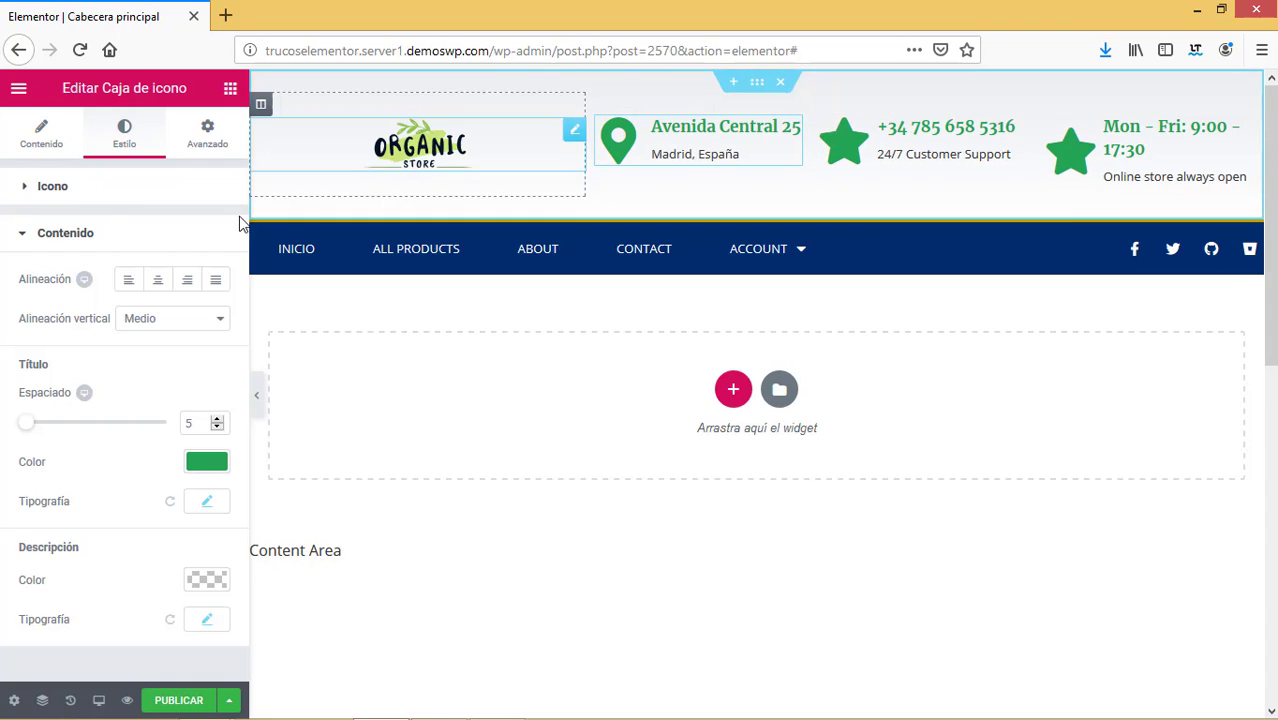
Set the phone box description to 'Telefono' and give it the Phone icon.
click(990, 161)
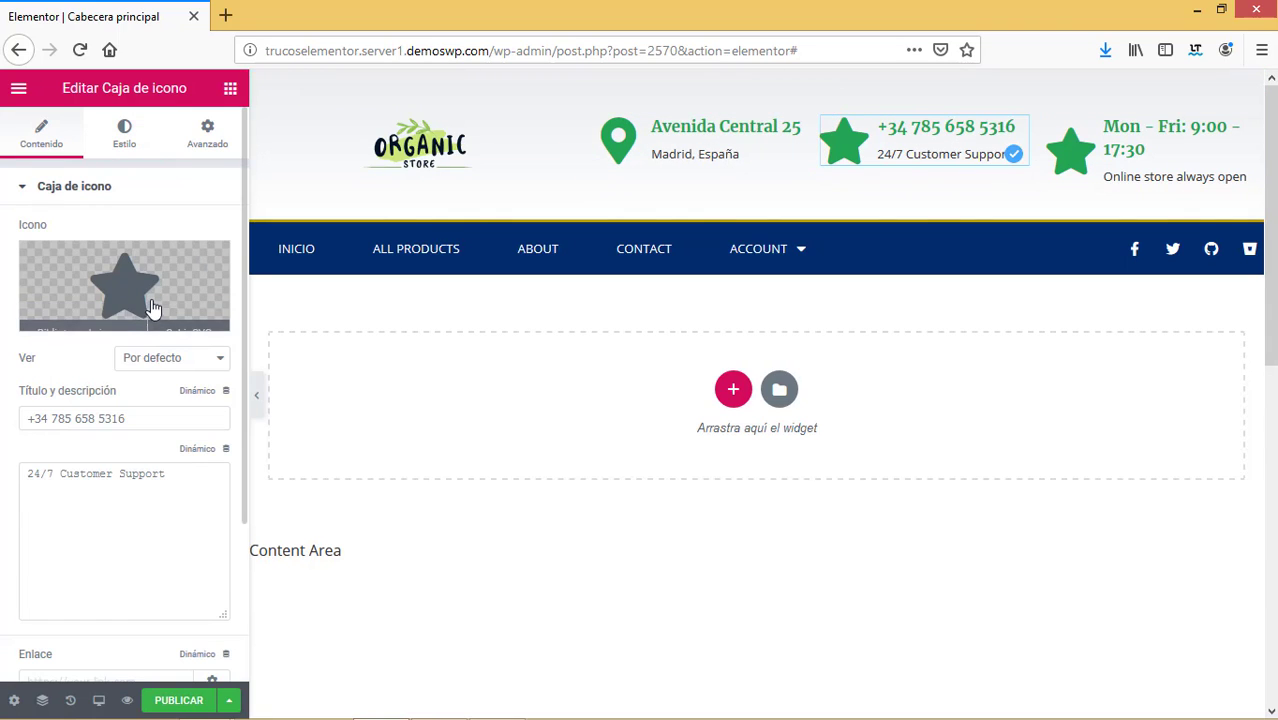
drag(170, 474, 12, 471)
text(Telefono)
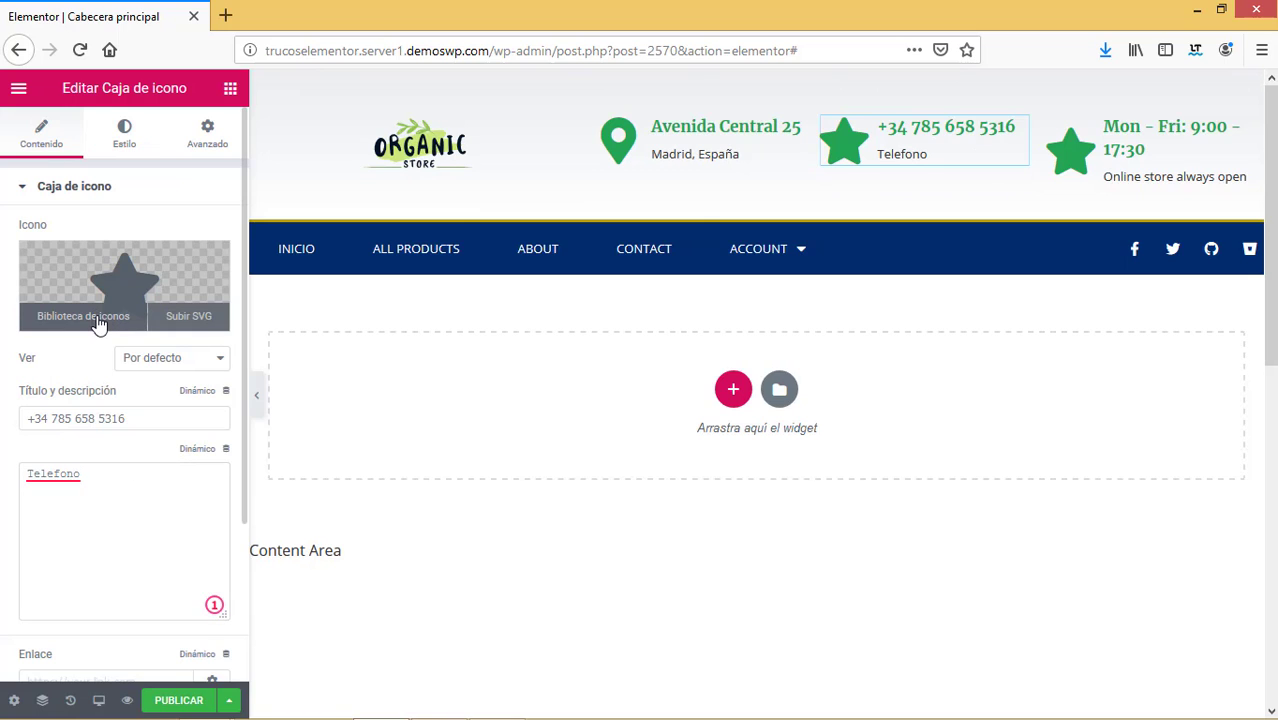
click(100, 322)
click(539, 161)
text(pho)
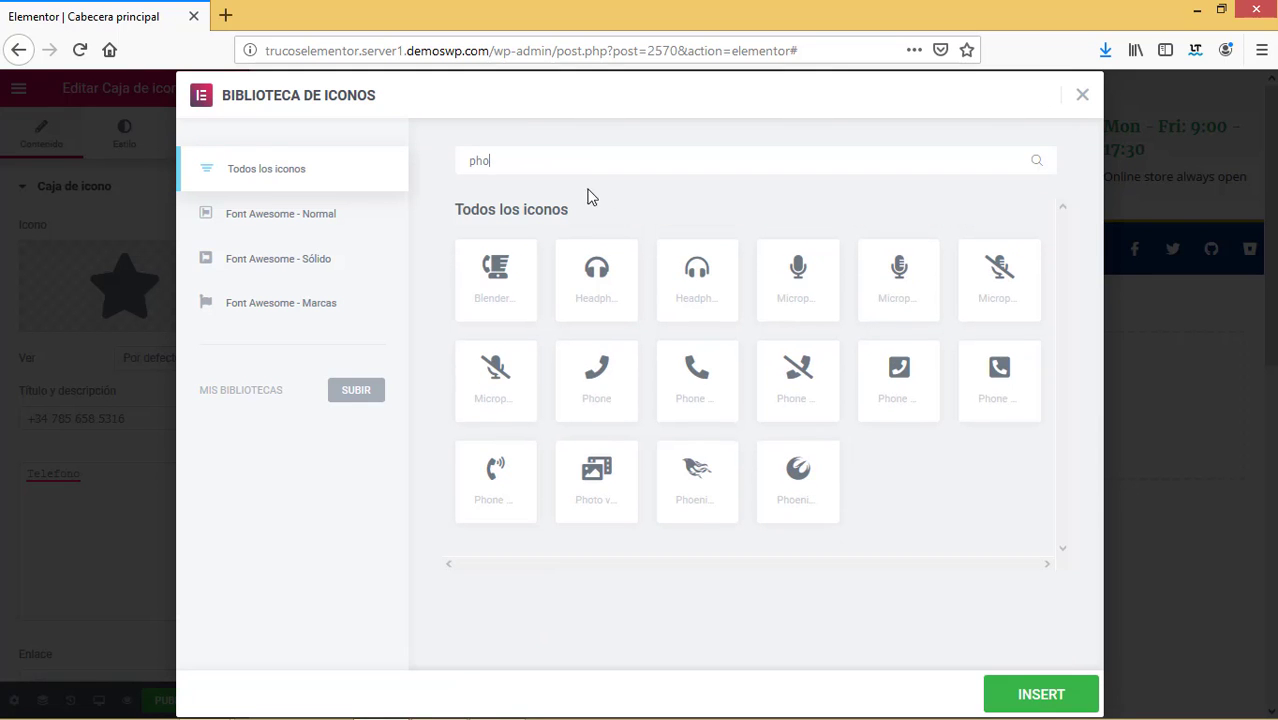
click(597, 375)
click(1036, 700)
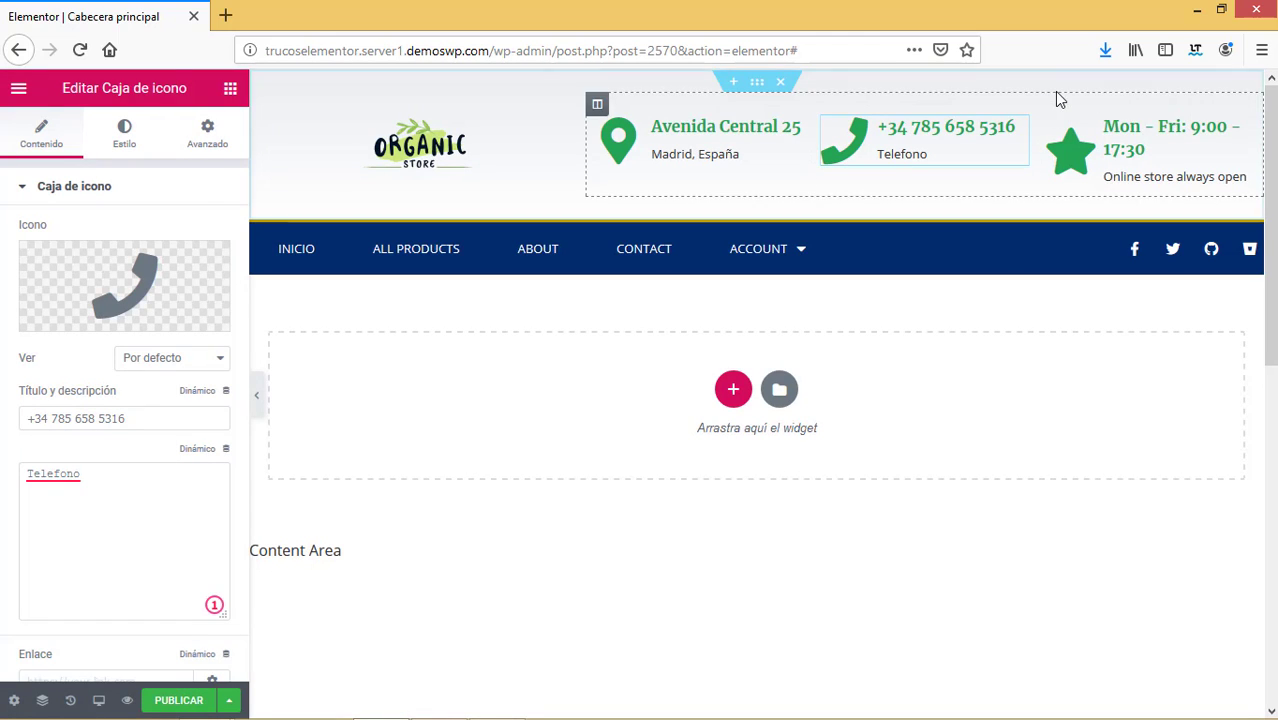
click(1143, 140)
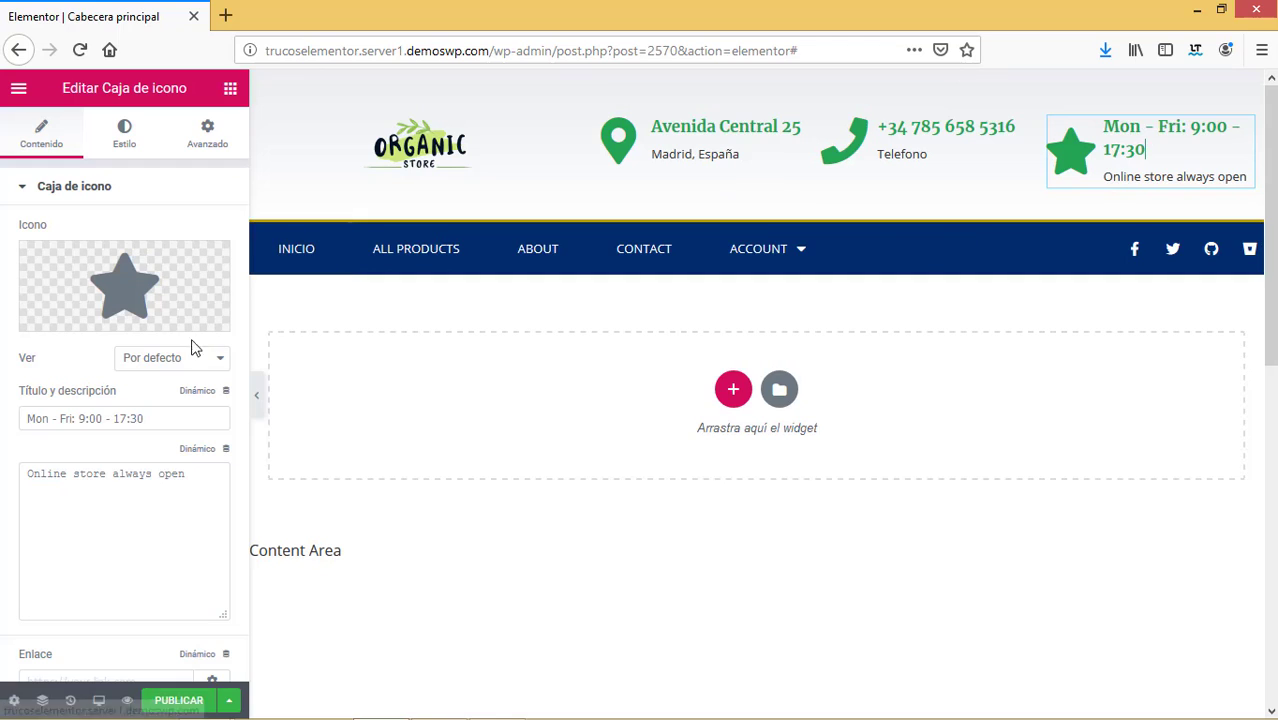
Set the third box's title to the store's contact e-mail and description to 'Correo electronico'.
drag(149, 420, 40, 415)
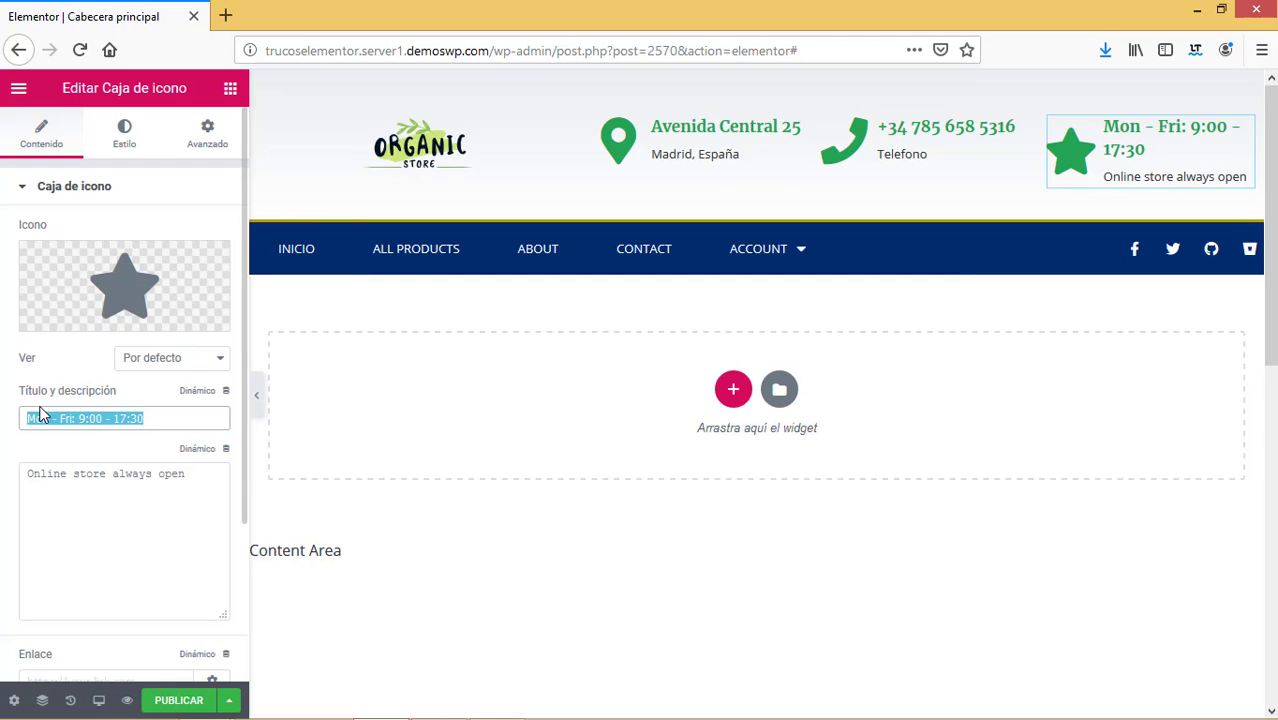
text(orga)
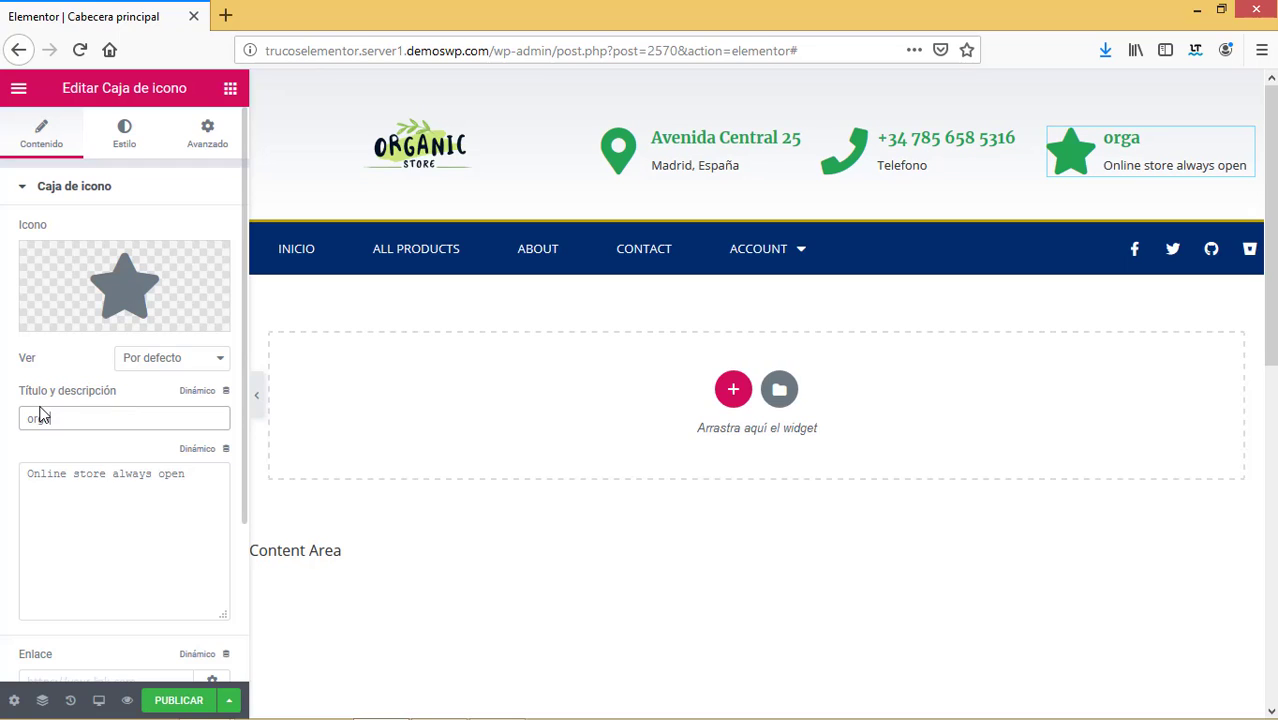
key(BackSpace)
key(BackSpace)
key(BackSpace)
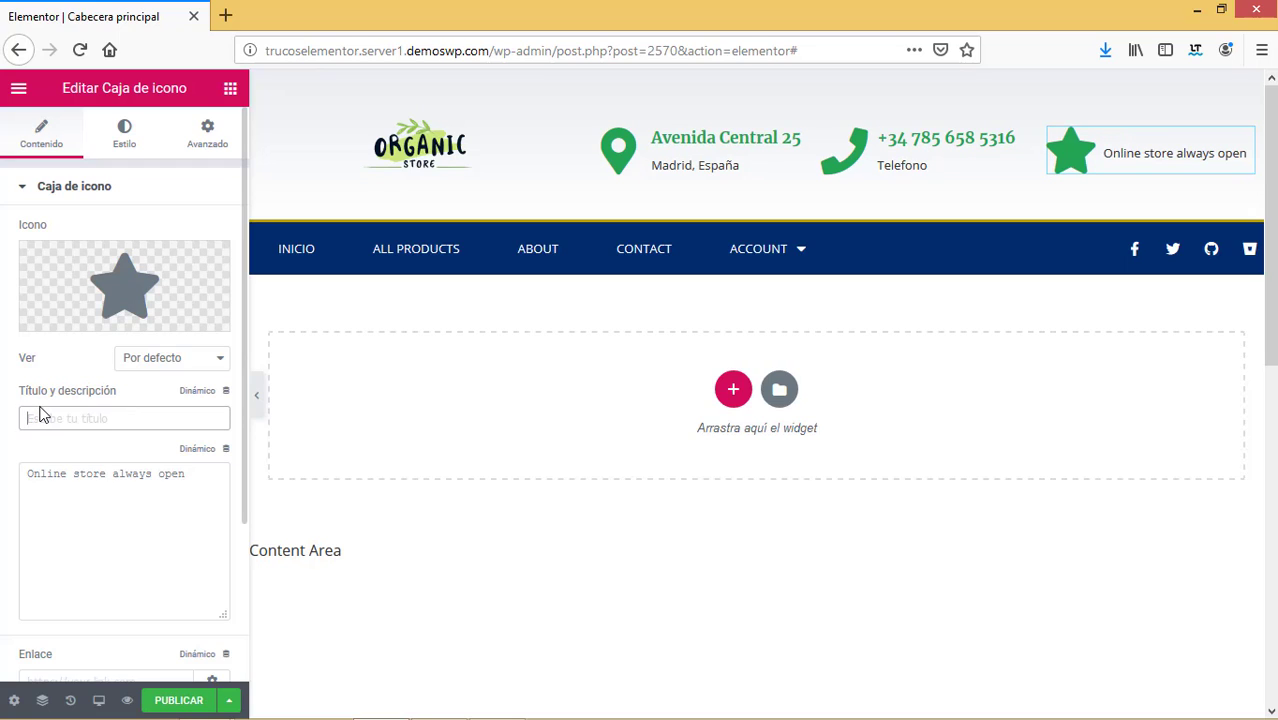
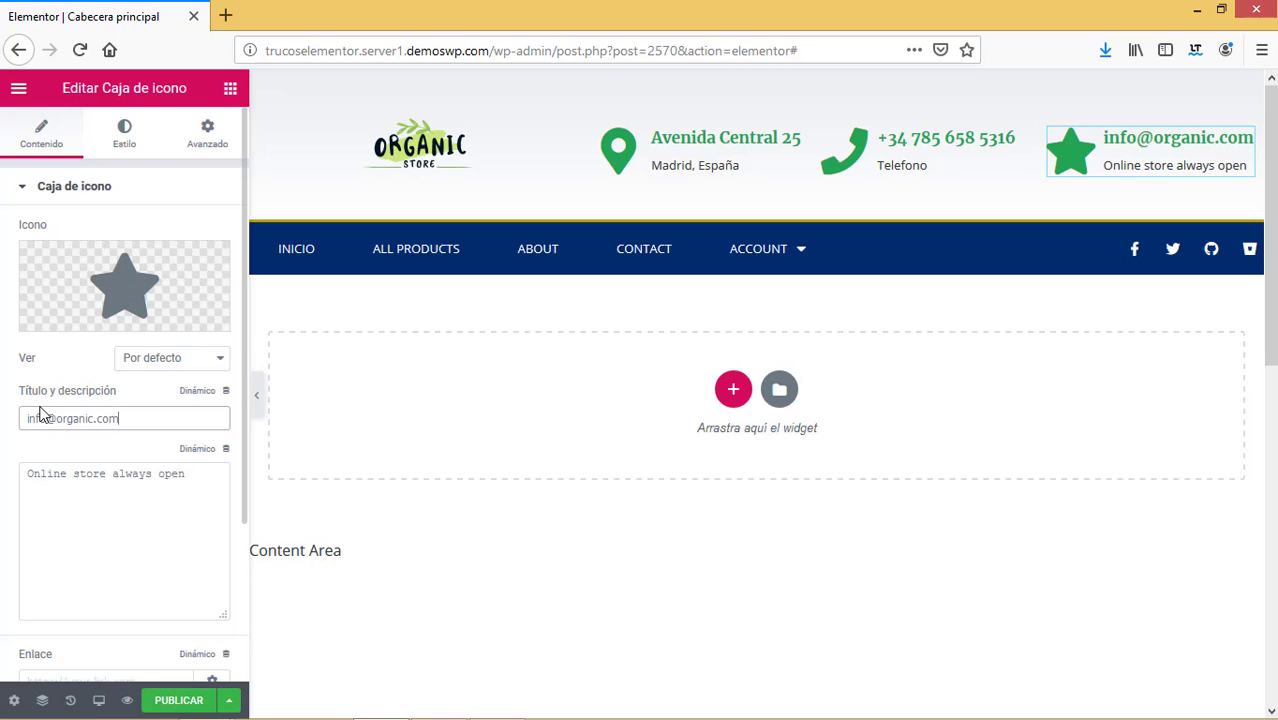
triple_click(201, 486)
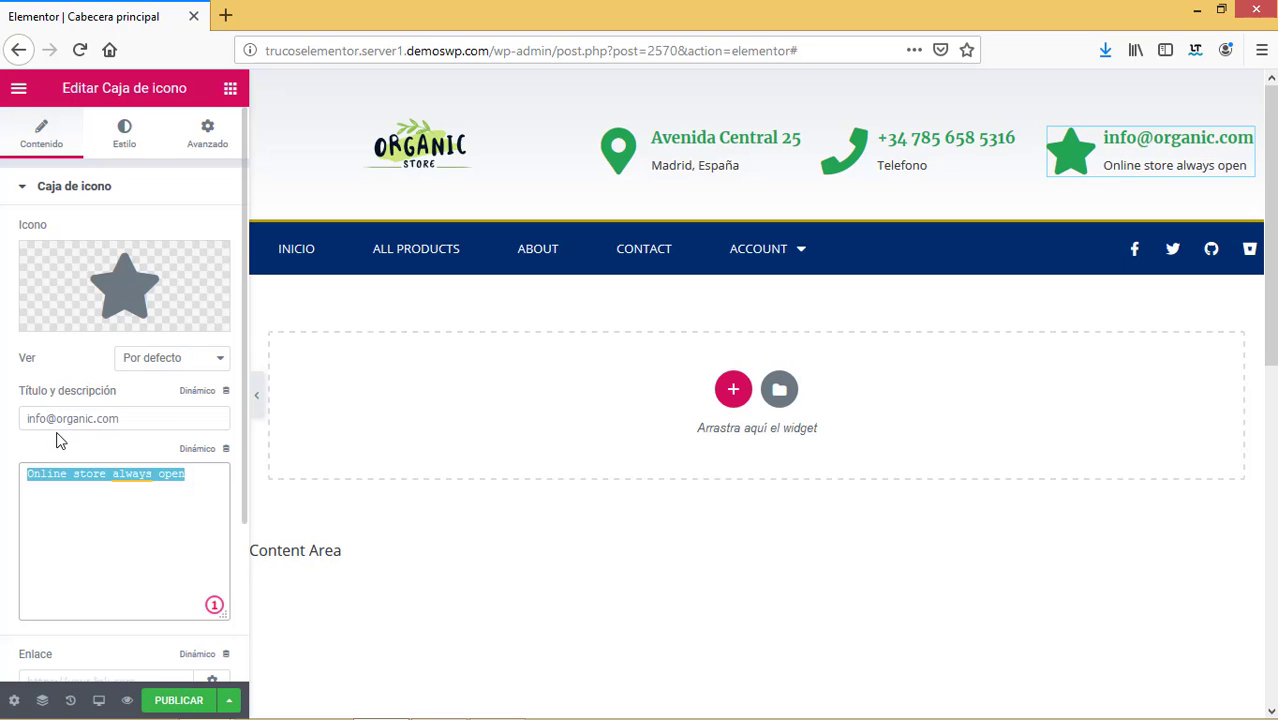
text(Correo electronico)
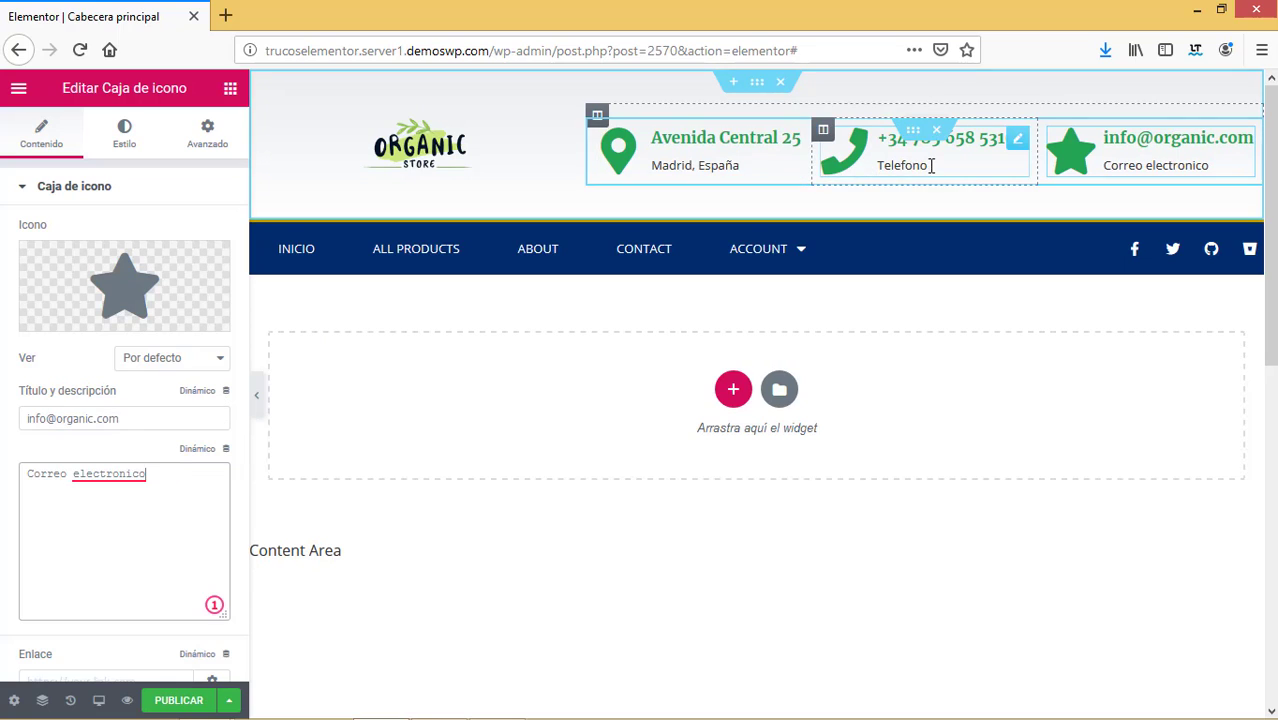
click(738, 169)
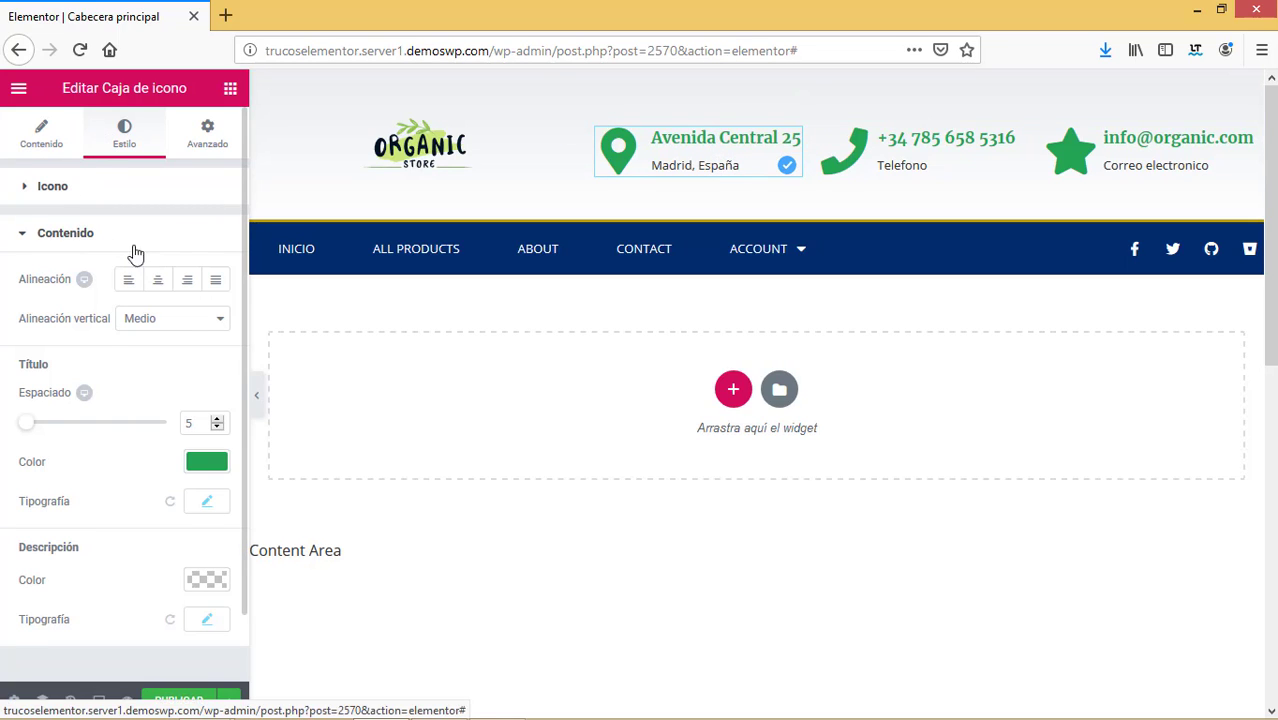
Replace the address box description with the word 'Domicilio'.
click(162, 481)
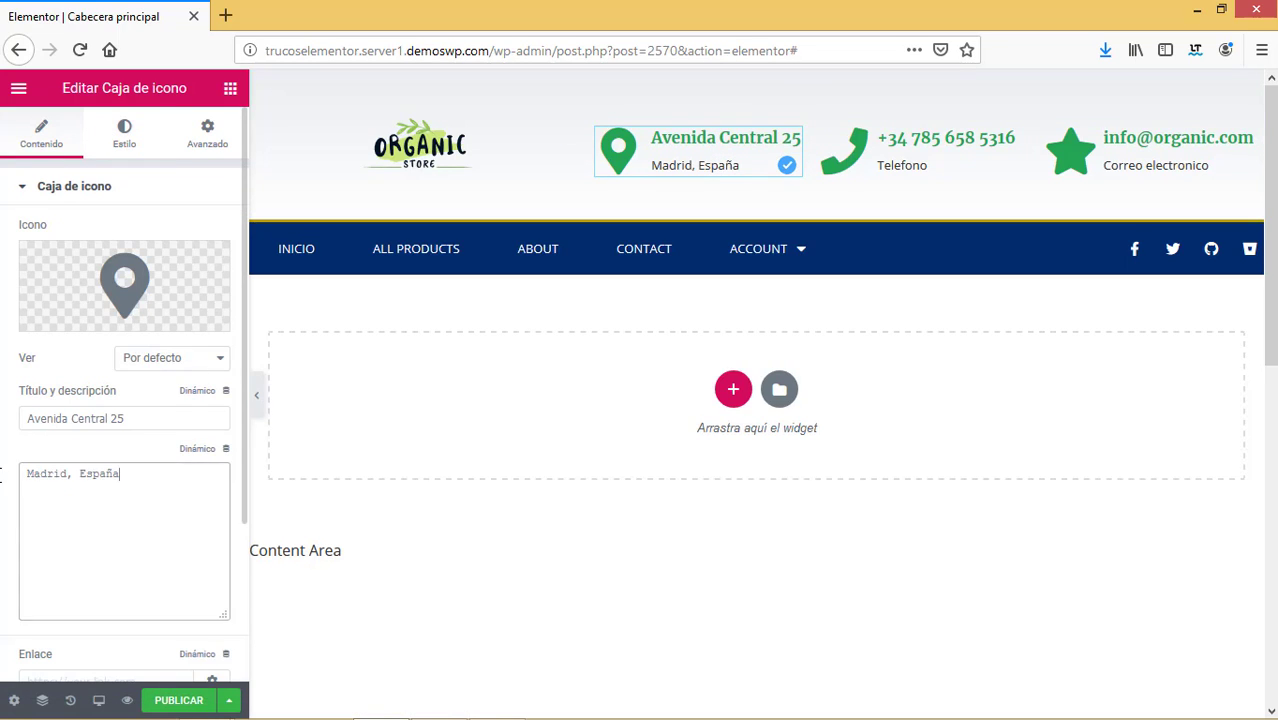
key(ctrl+a)
text(Domicilio)
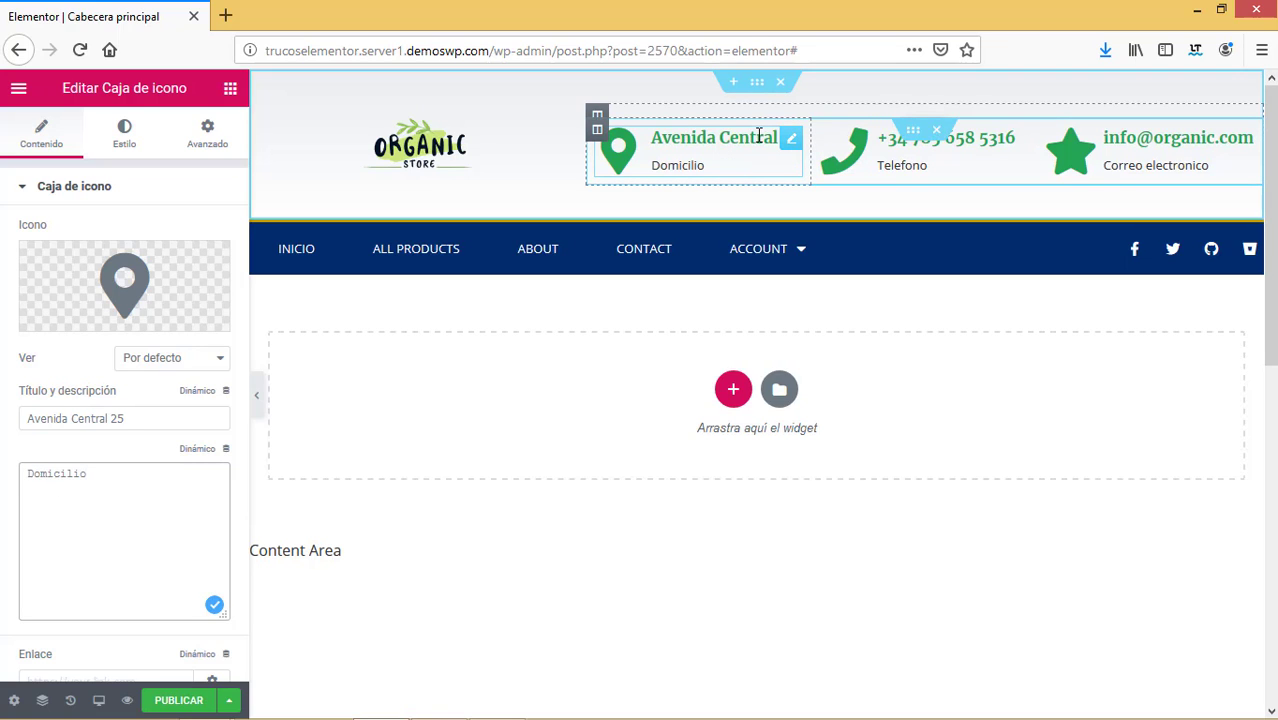
Reduce the address box title's font size to 15 px.
click(124, 133)
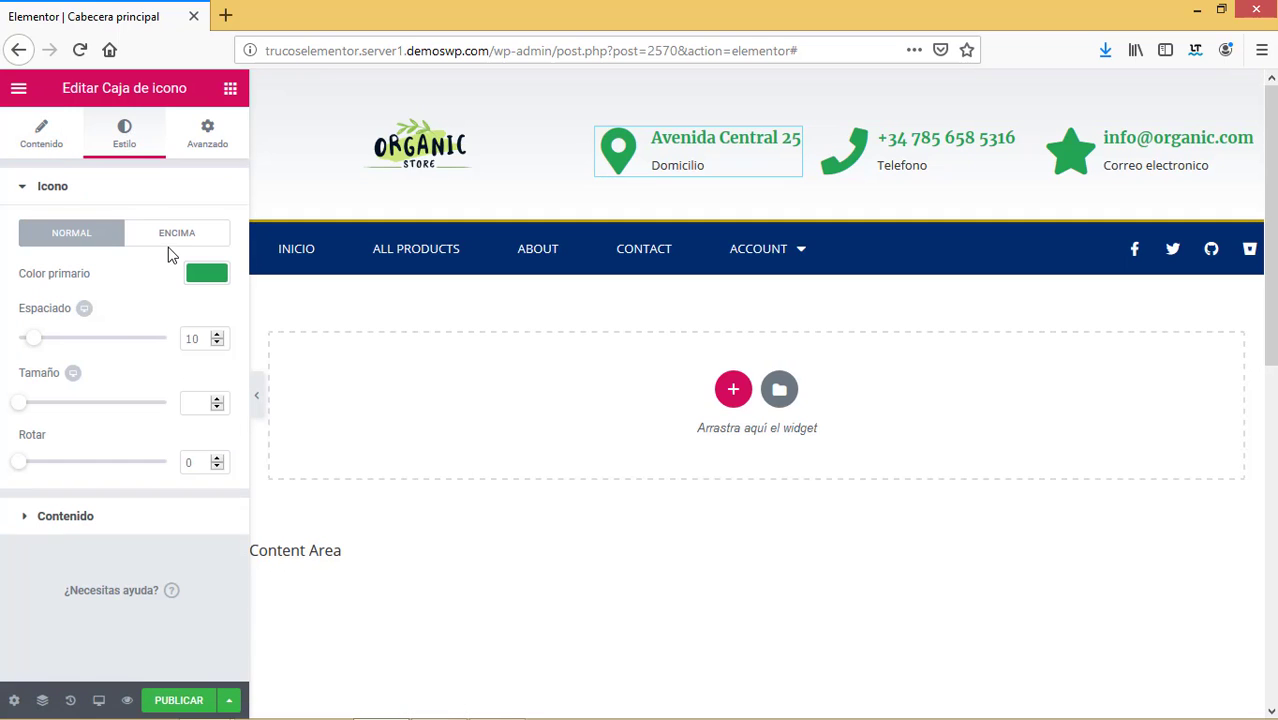
click(45, 517)
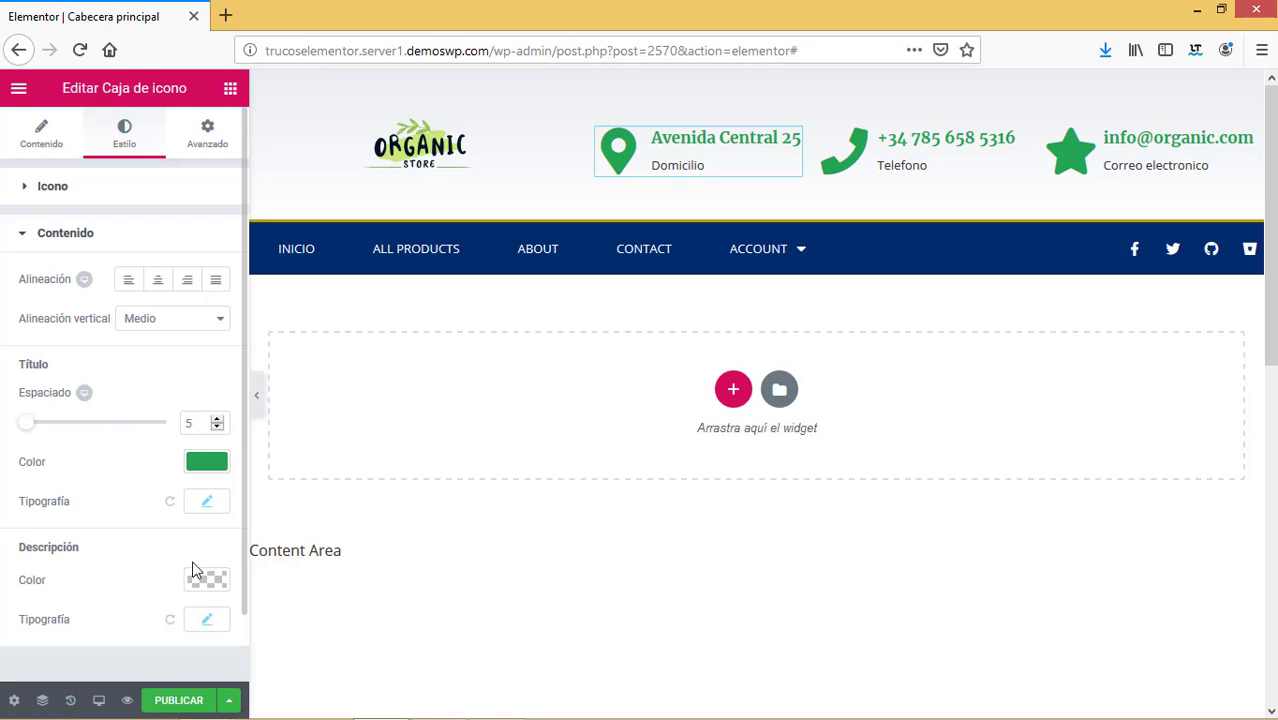
click(207, 505)
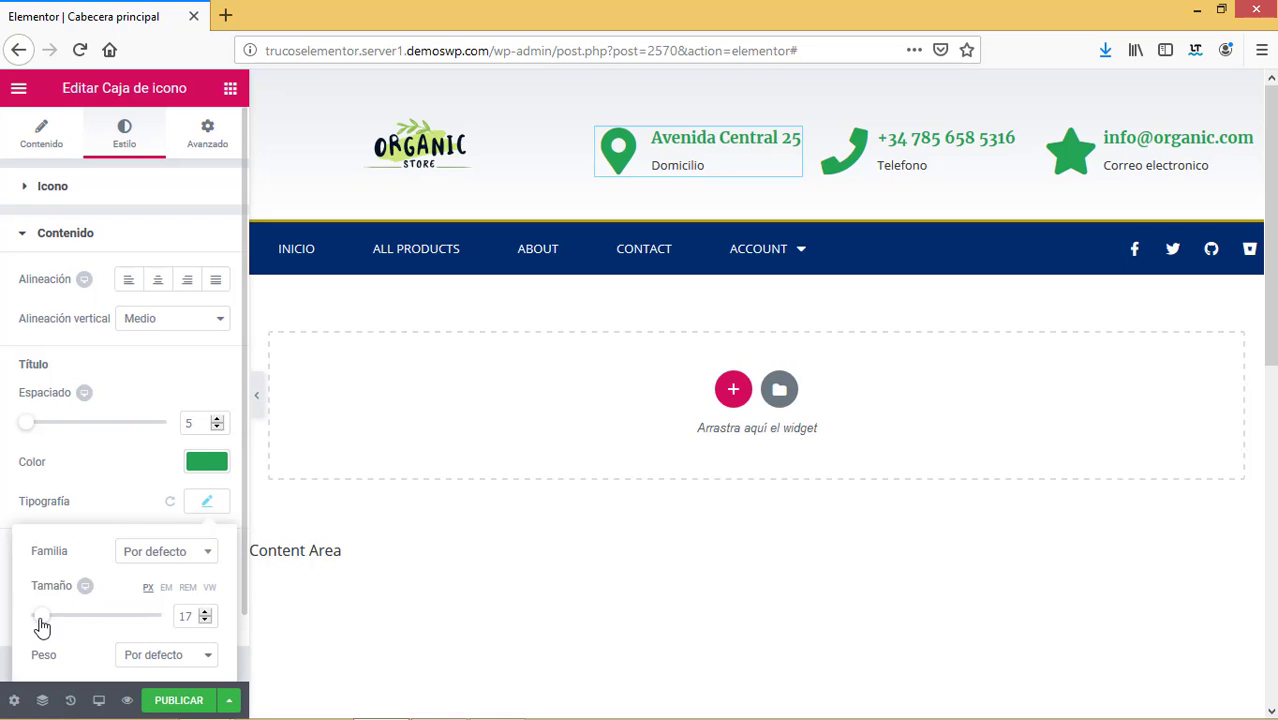
drag(44, 625, 42, 625)
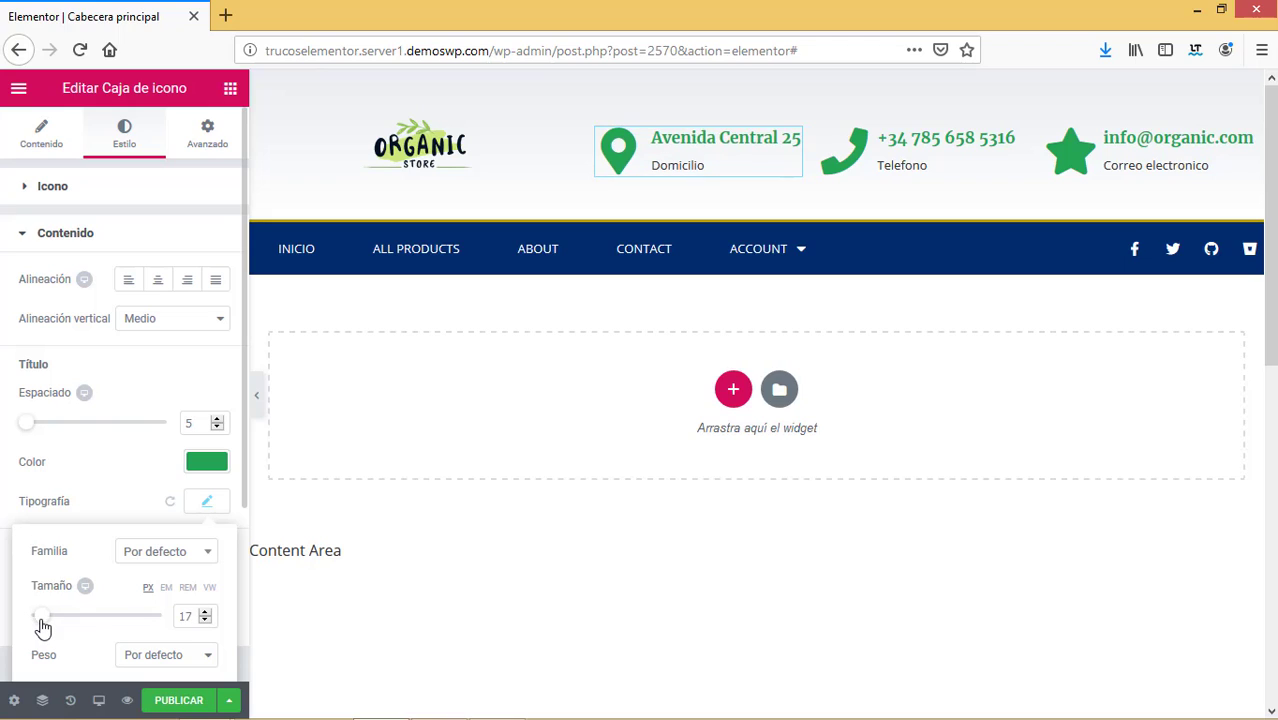
click(206, 621)
click(206, 621)
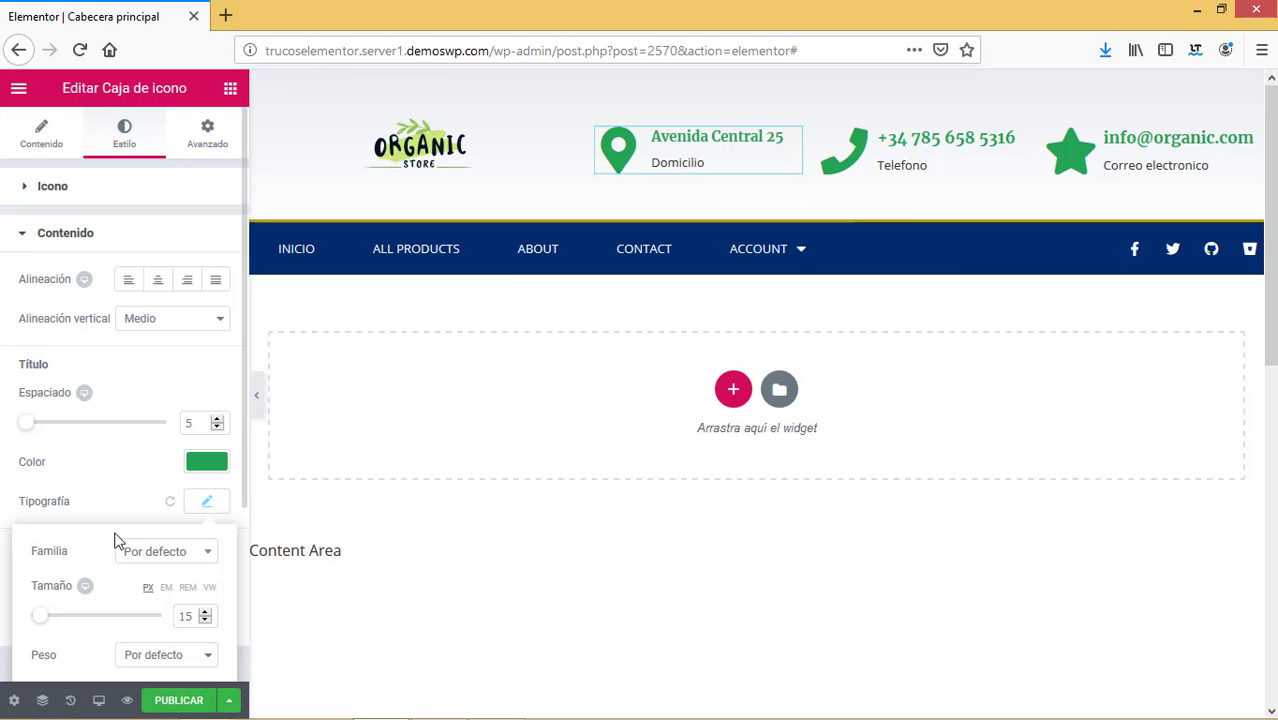
Move the completed street address into the description and retitle the box 'Domicilio'.
click(41, 133)
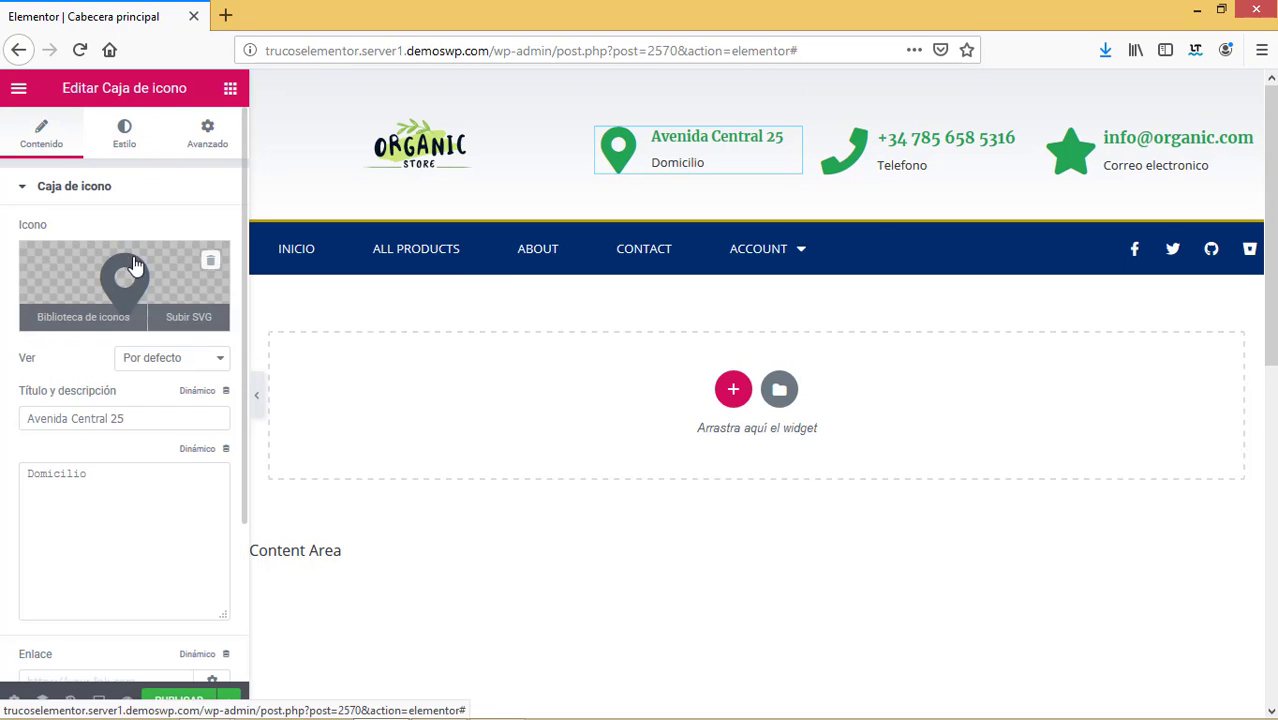
click(140, 421)
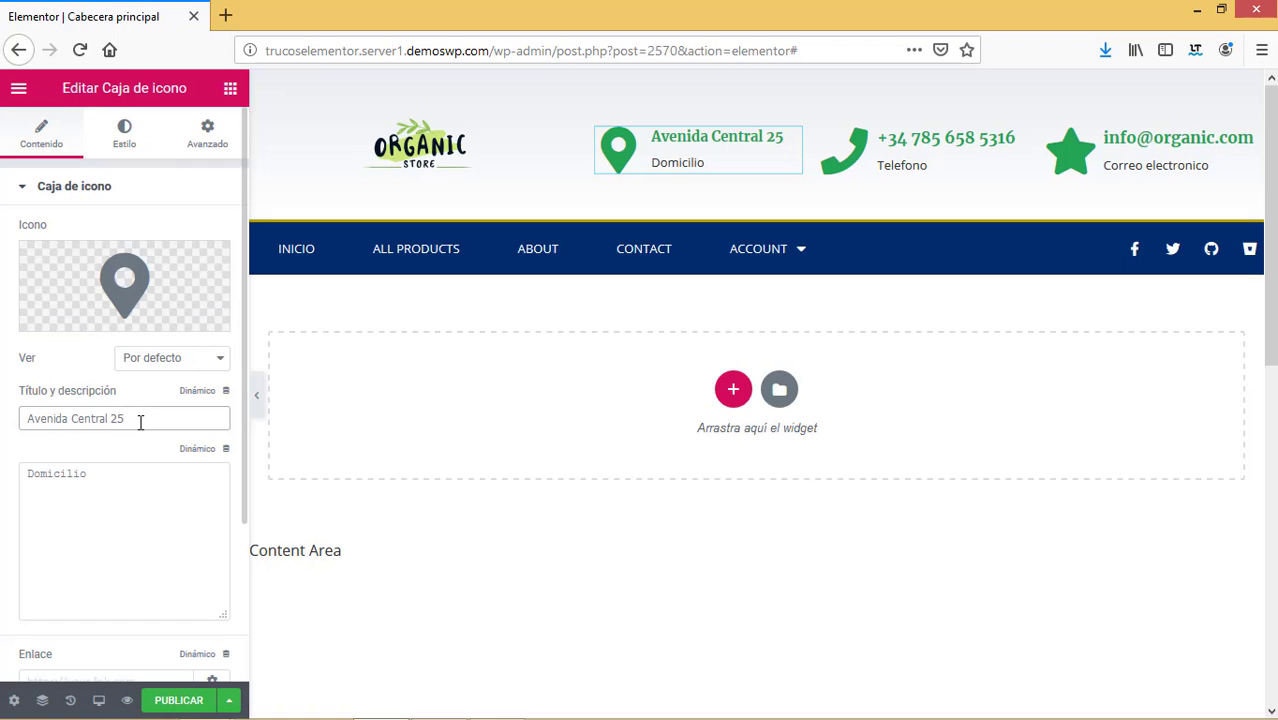
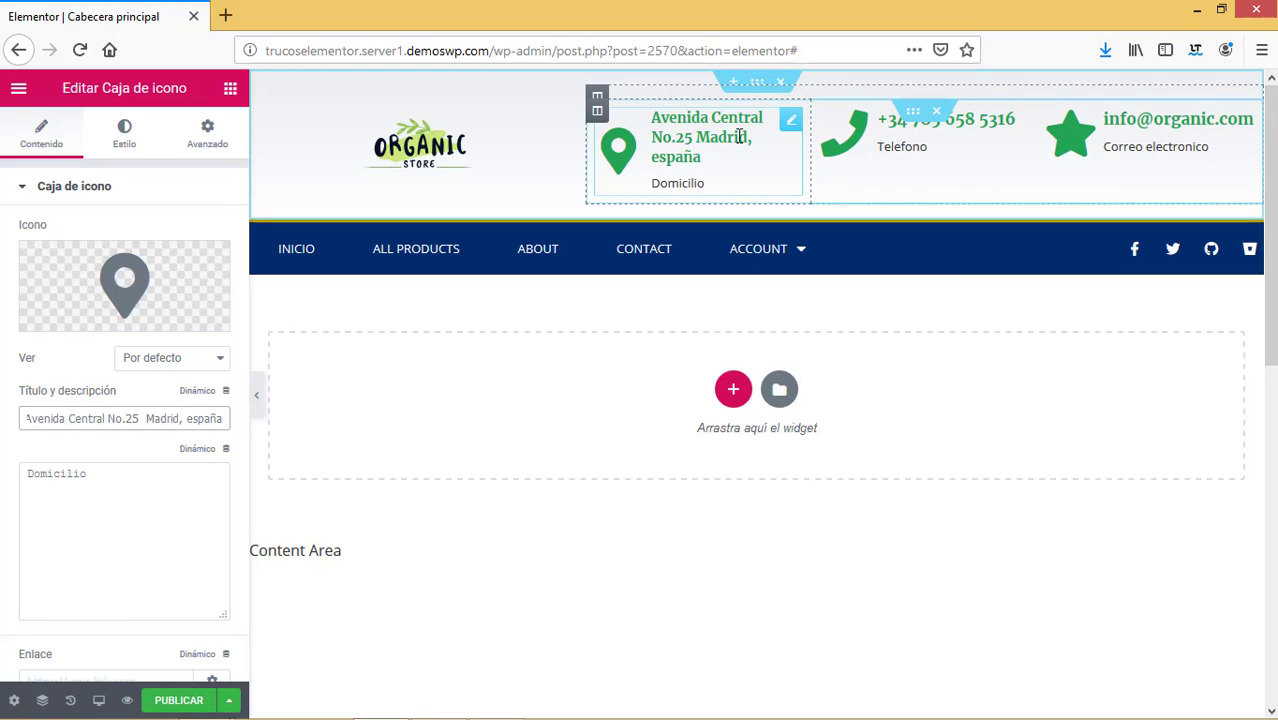
click(146, 136)
click(40, 142)
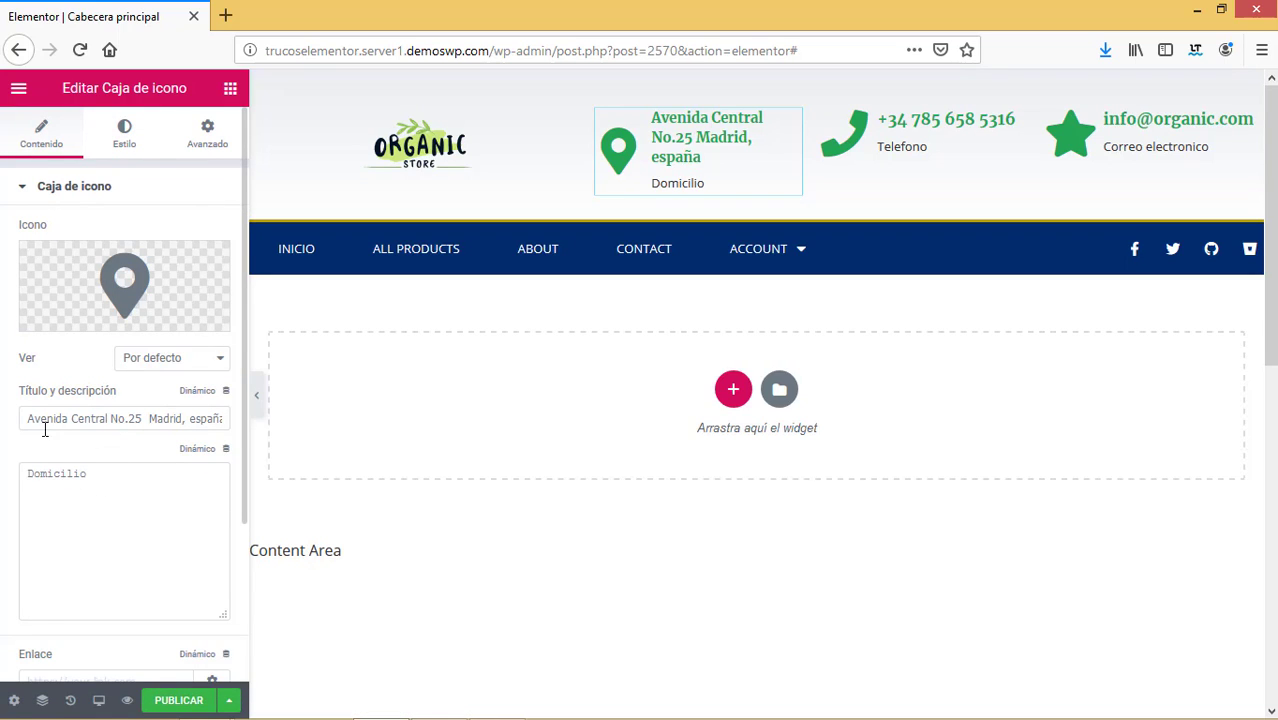
drag(29, 420, 354, 408)
key(ctrl+c)
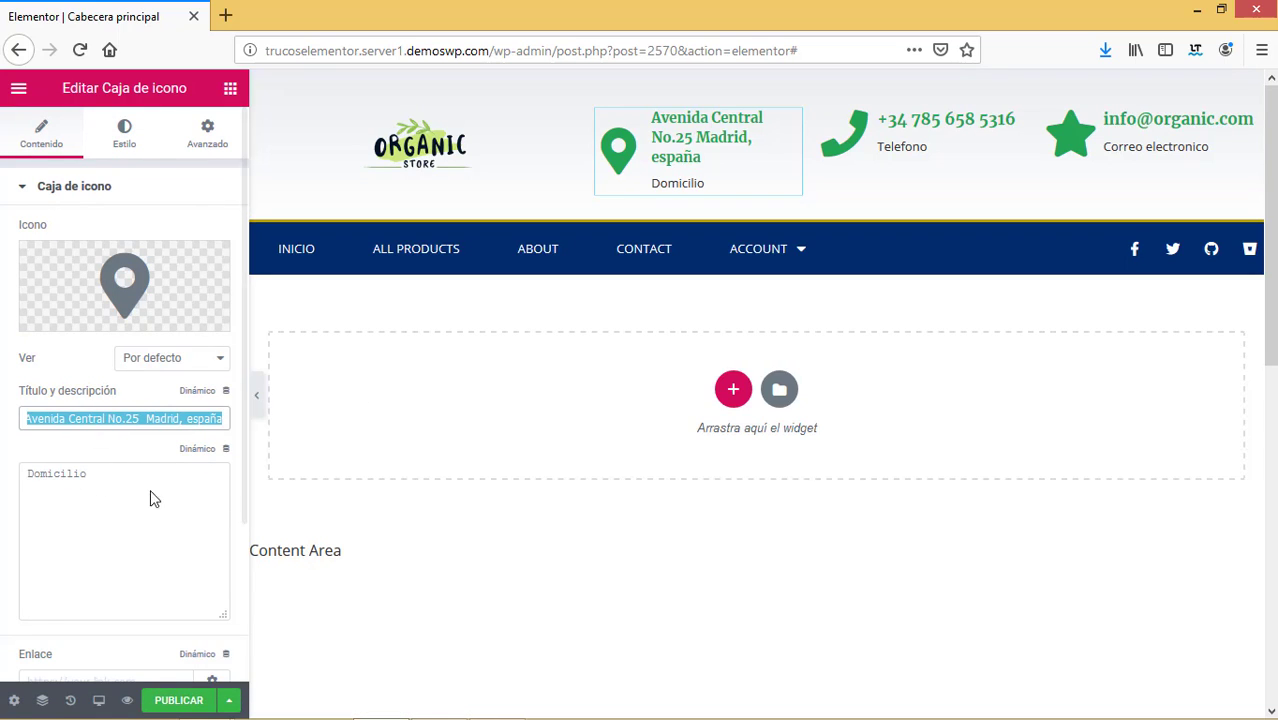
key(BackSpace)
double_click(22, 476)
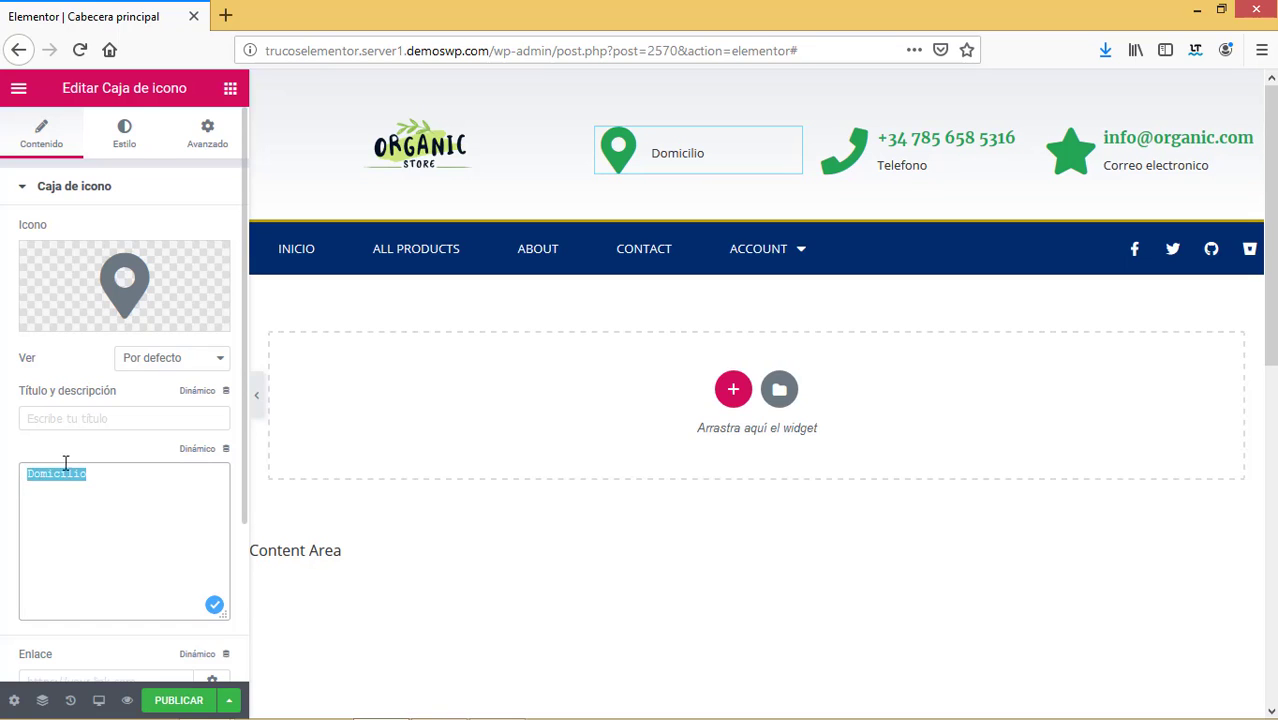
key(ctrl+v)
click(87, 418)
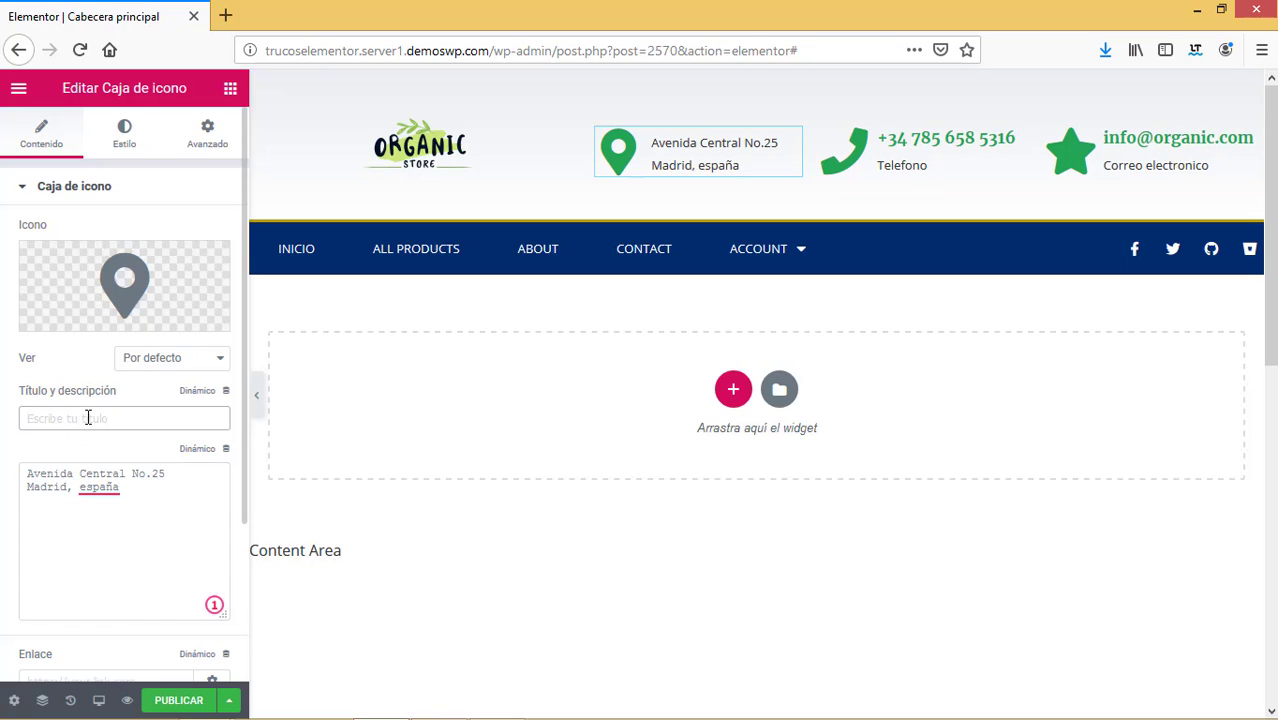
text(Domicilio)
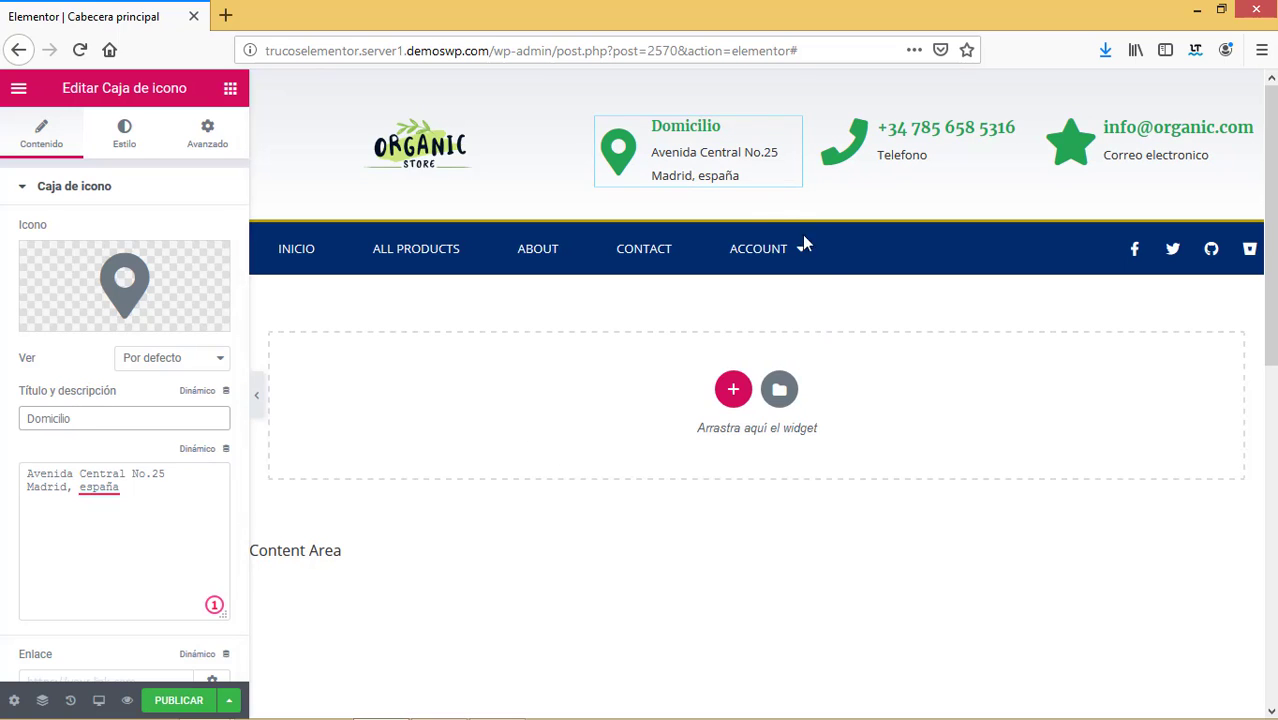
Move the phone number into the phone box's description and title the box 'Telefono'.
click(899, 155)
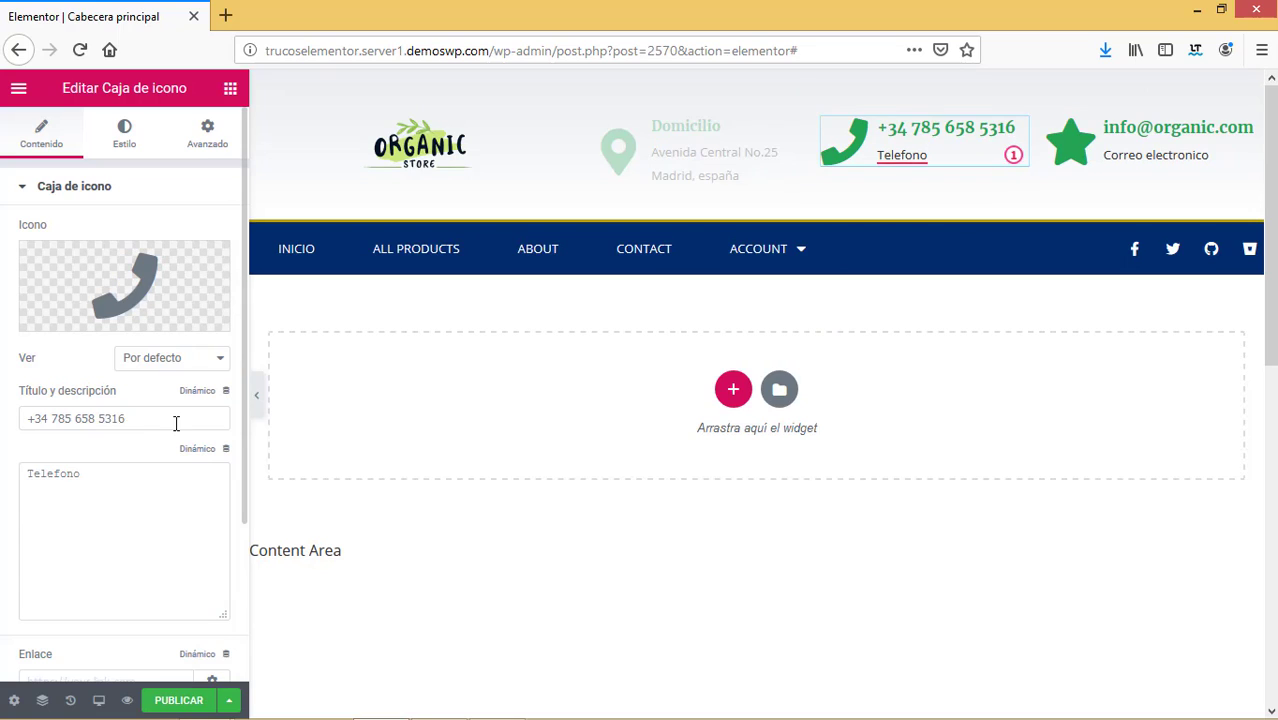
drag(177, 422, 3, 421)
key(ctrl+c)
key(BackSpace)
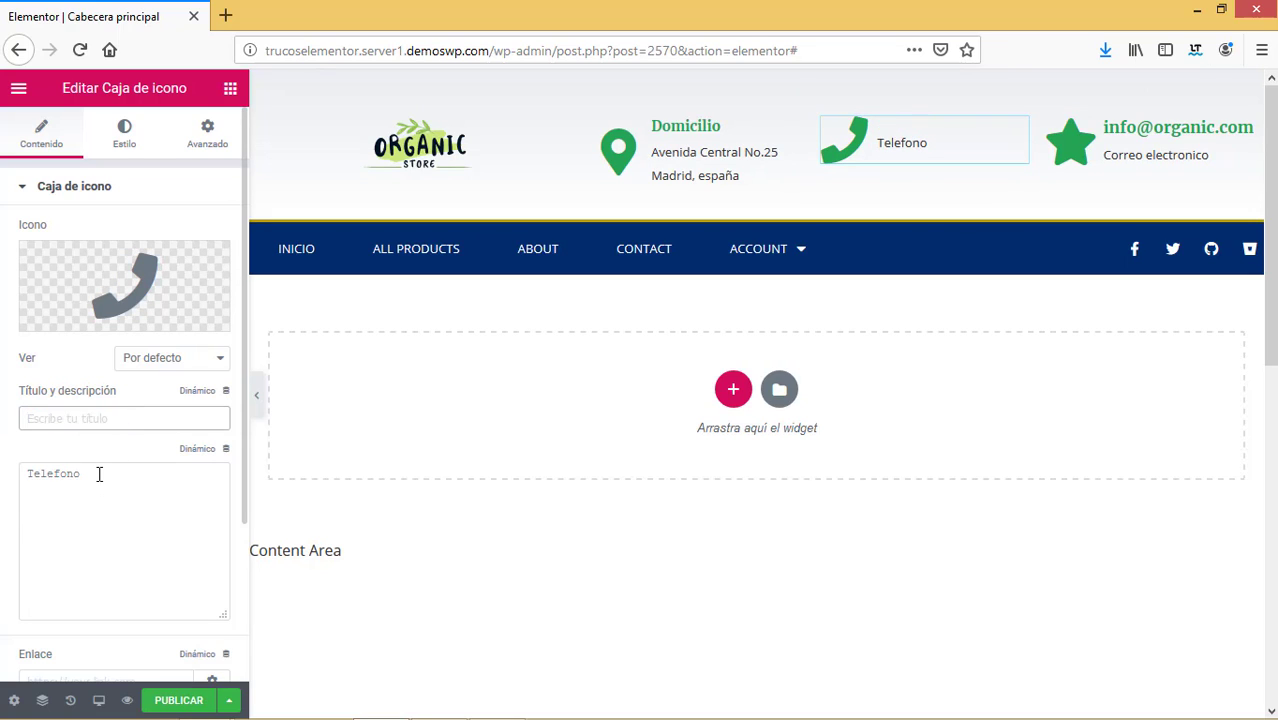
click(100, 474)
drag(135, 478, 3, 478)
key(ctrl+v)
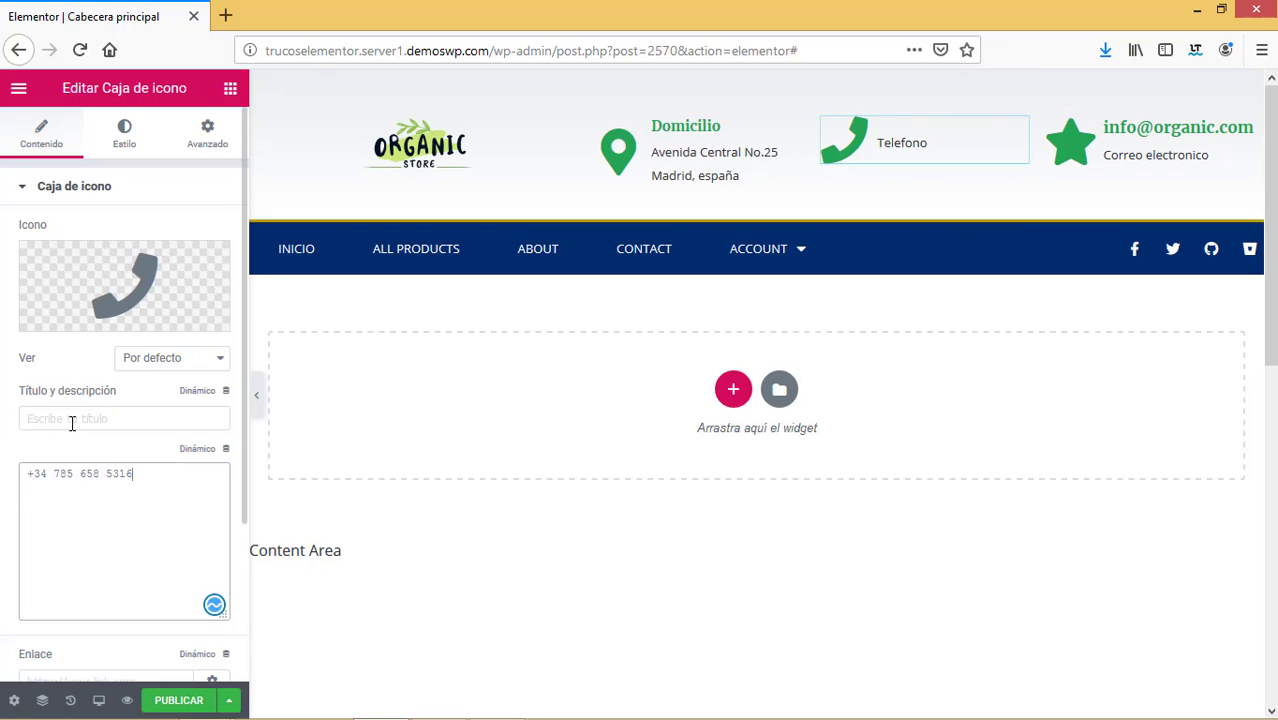
click(133, 421)
text(Tel)
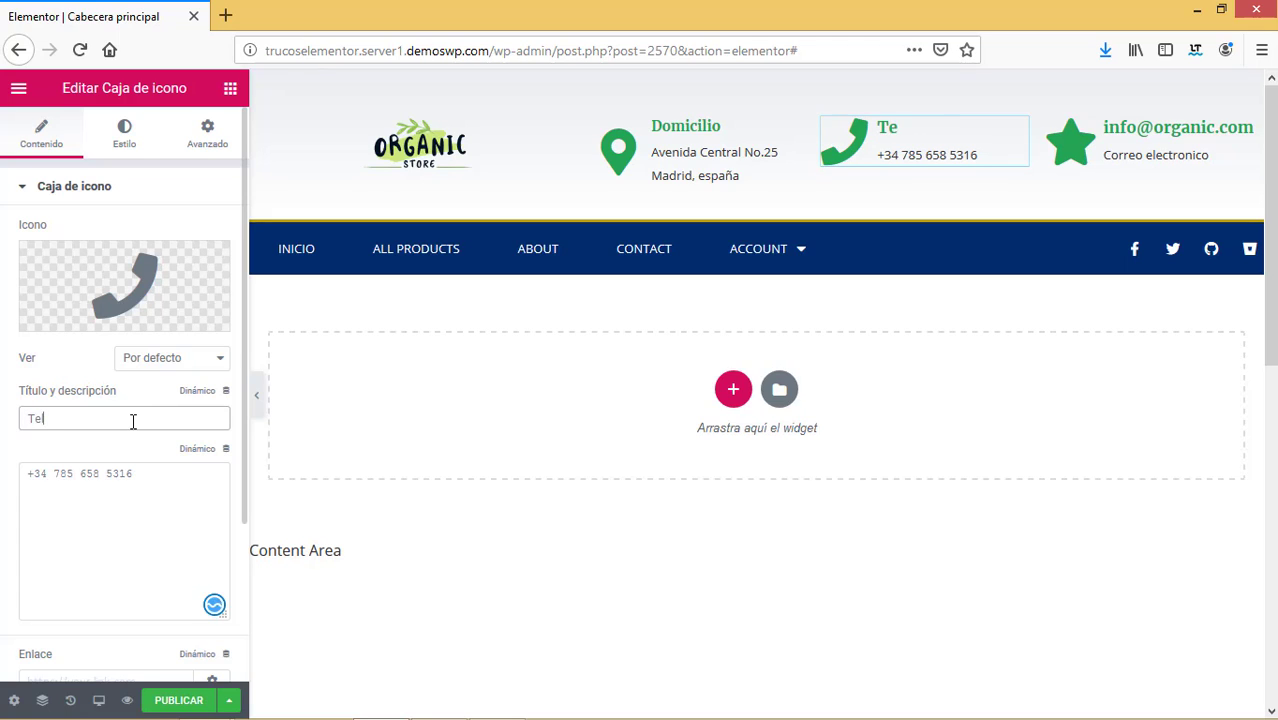
text(efono)
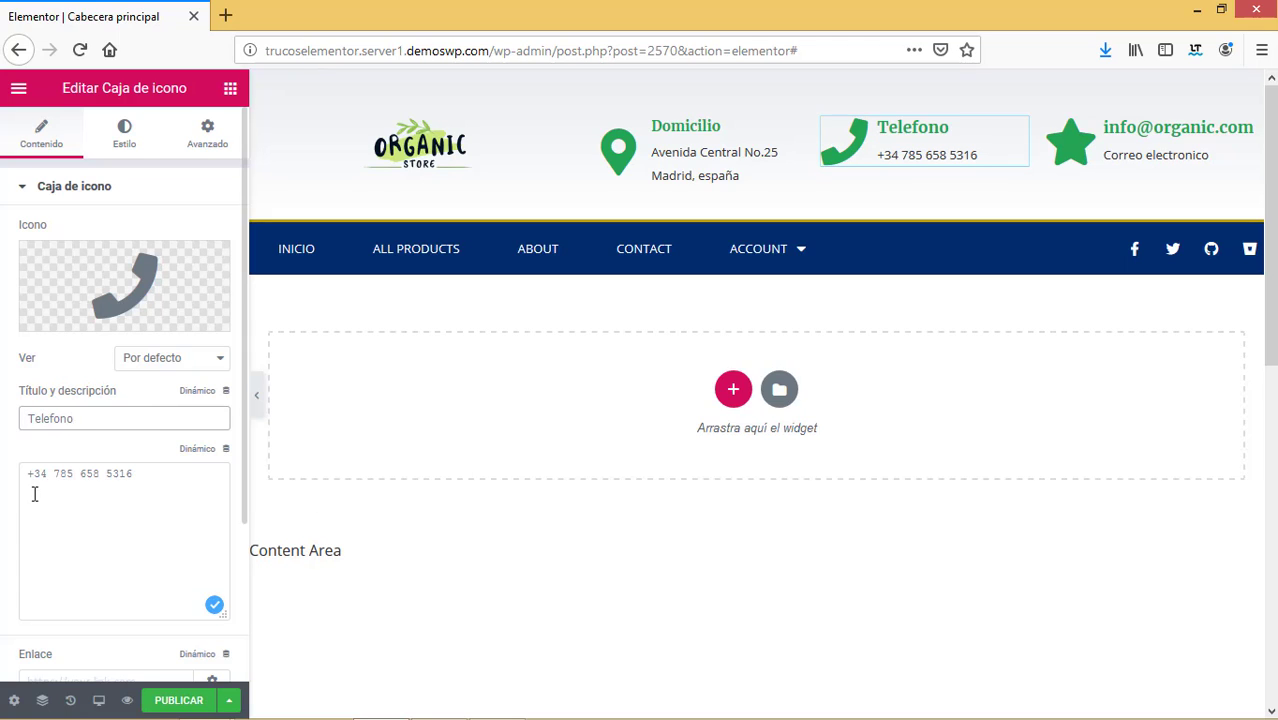
click(34, 490)
click(64, 418)
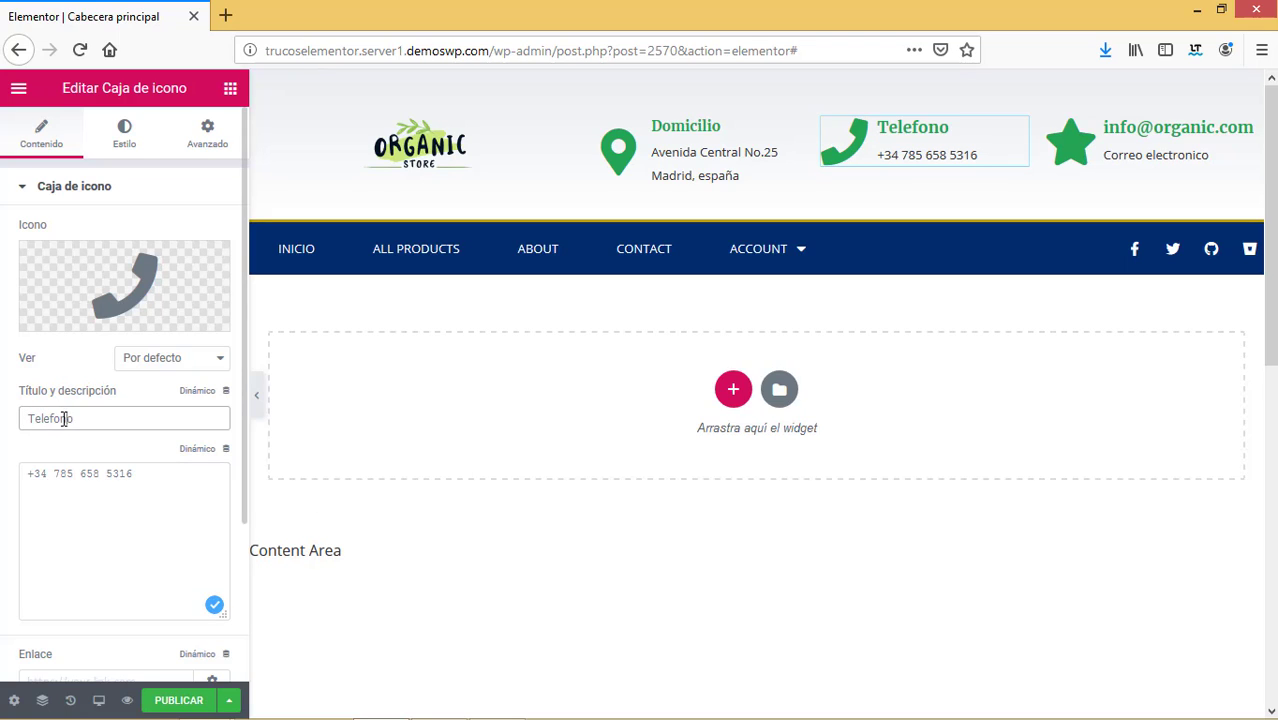
click(73, 495)
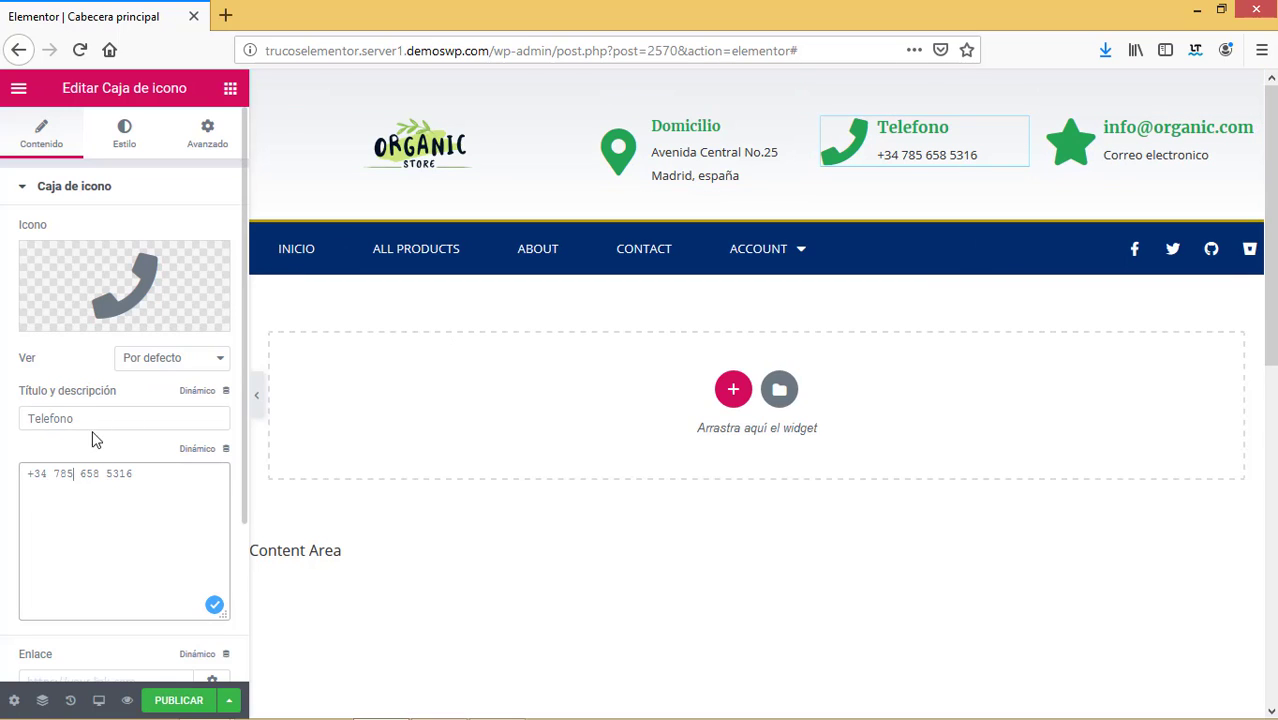
Move the e-mail address into the email box's description and title the box 'Email'.
click(1130, 148)
drag(140, 420, 3, 422)
key(ctrl+c)
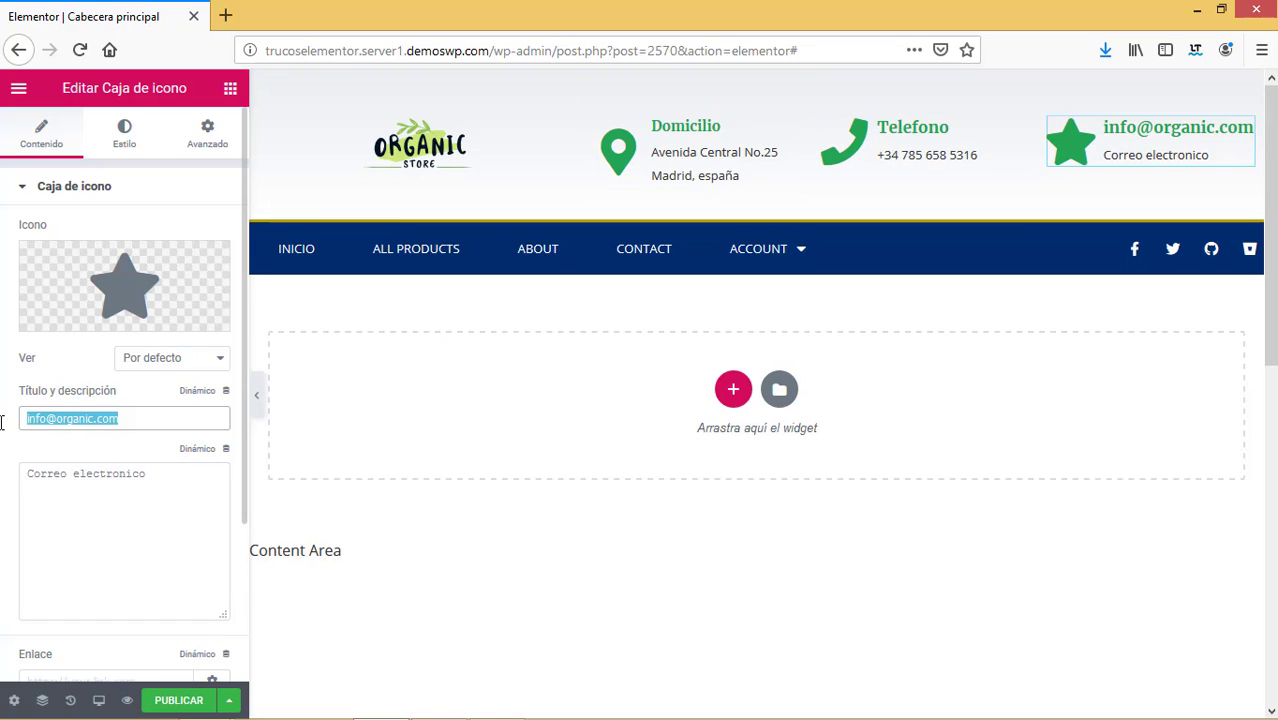
key(BackSpace)
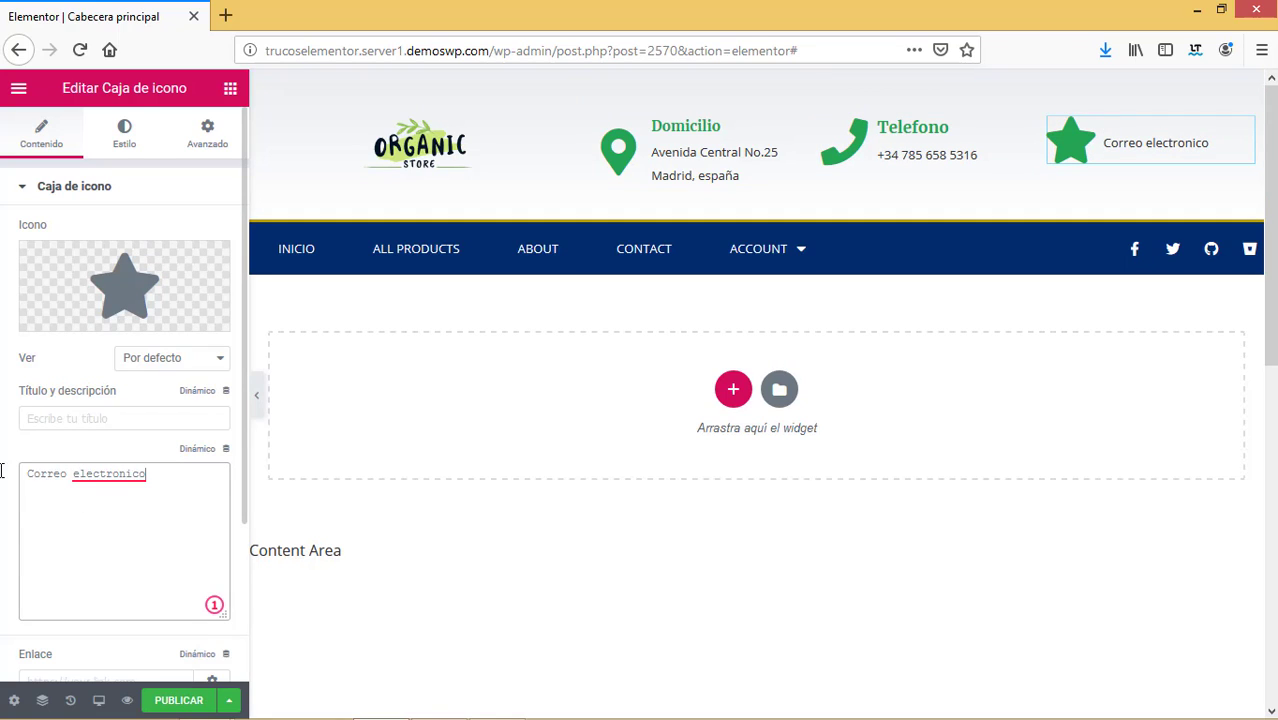
drag(172, 472, 55, 475)
key(ctrl+v)
click(66, 417)
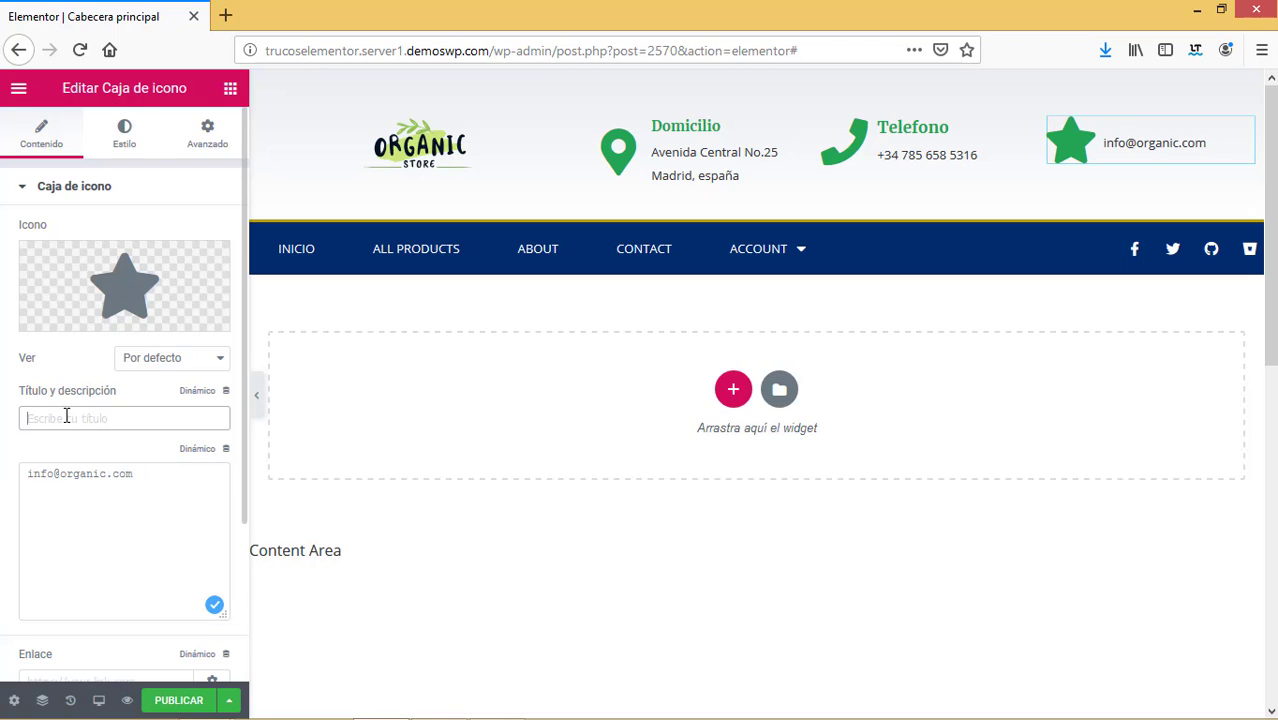
text(Email)
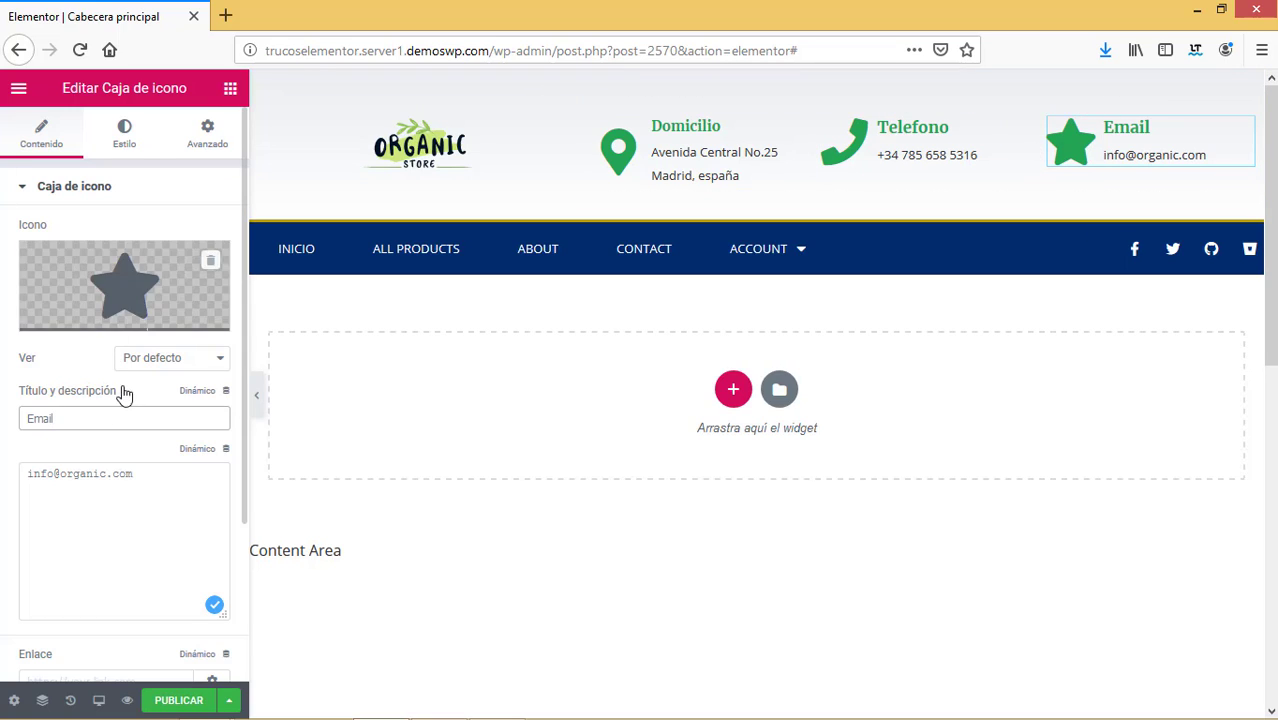
mouse_move(103, 327)
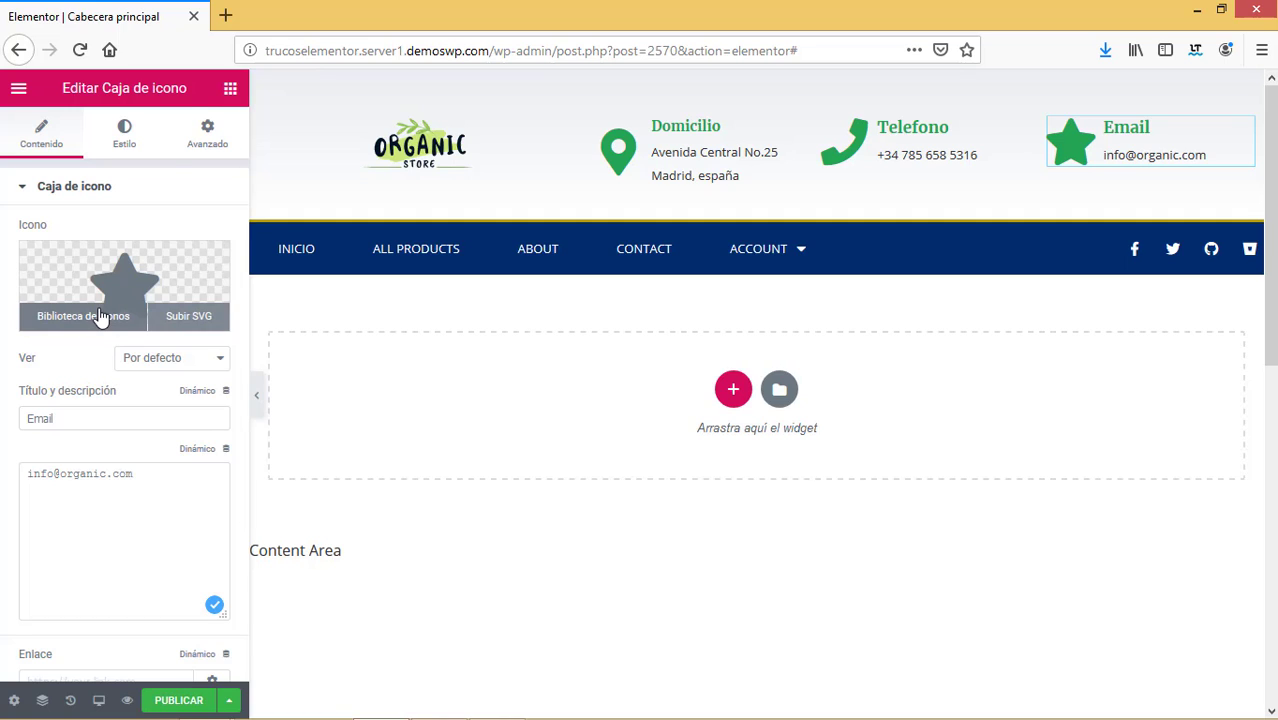
Replace the email box's star icon with the Mail bulk icon, found by searching 'mail'.
click(100, 317)
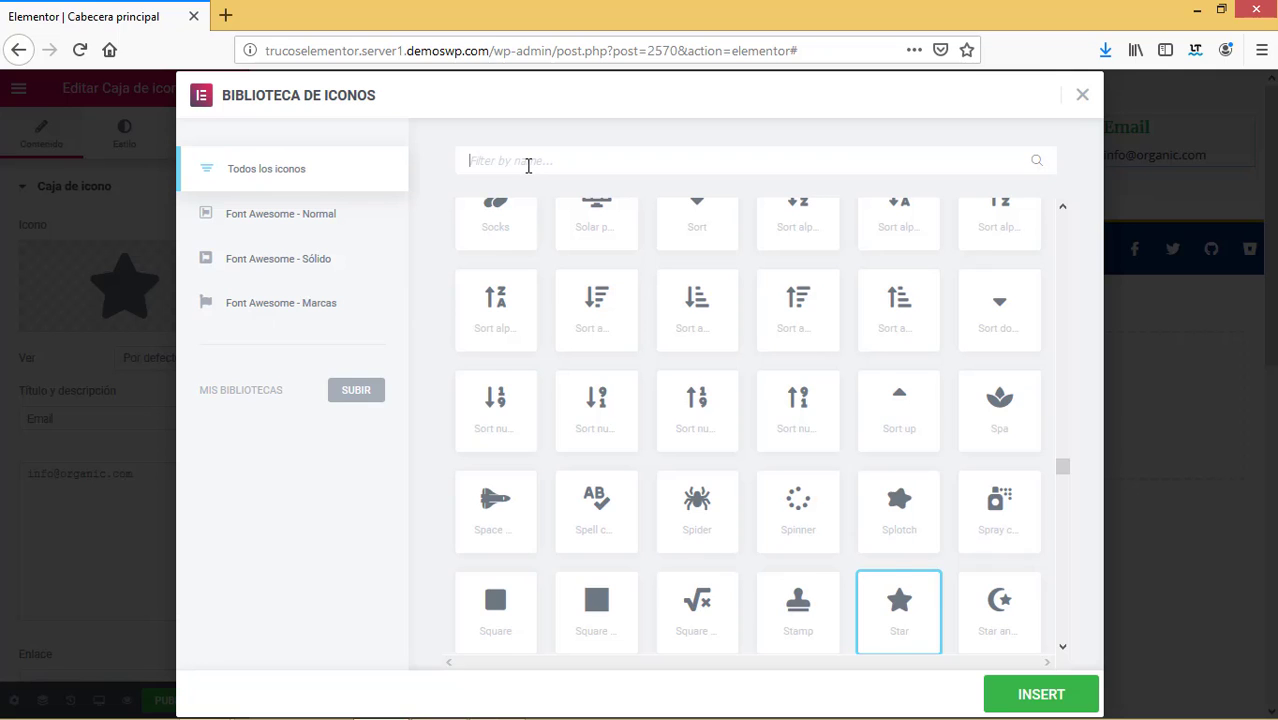
text(mail)
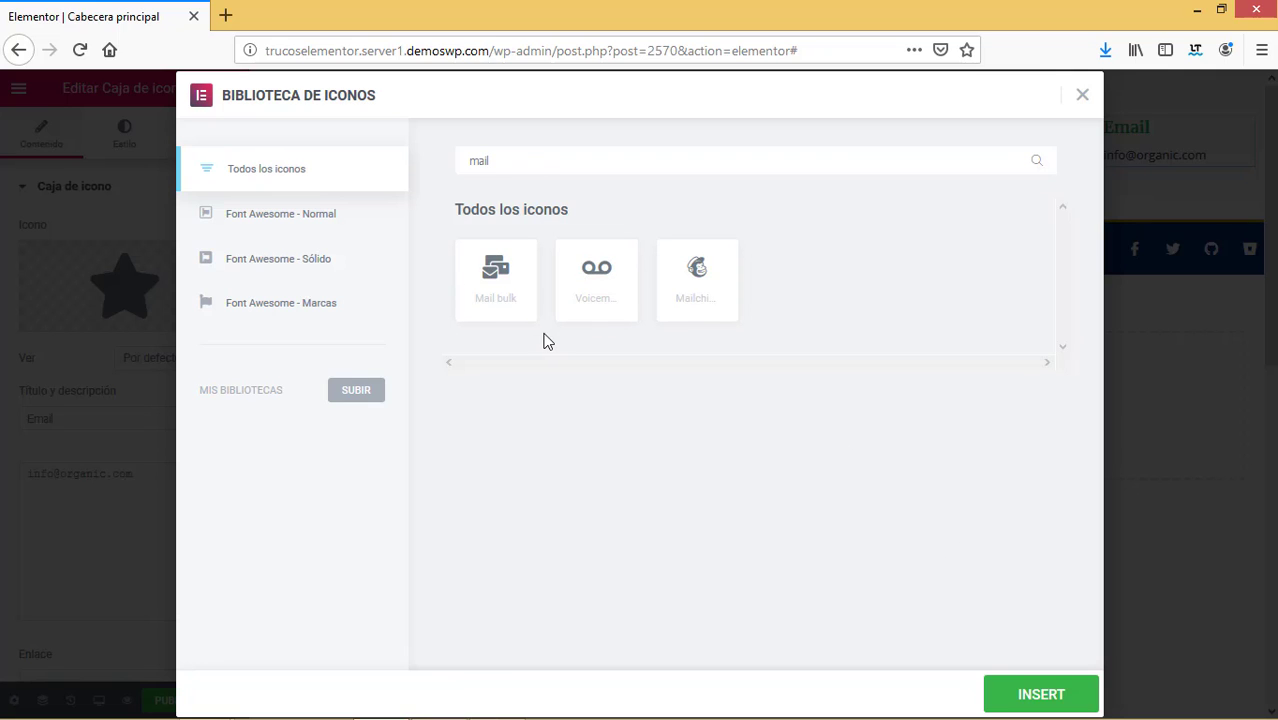
click(500, 283)
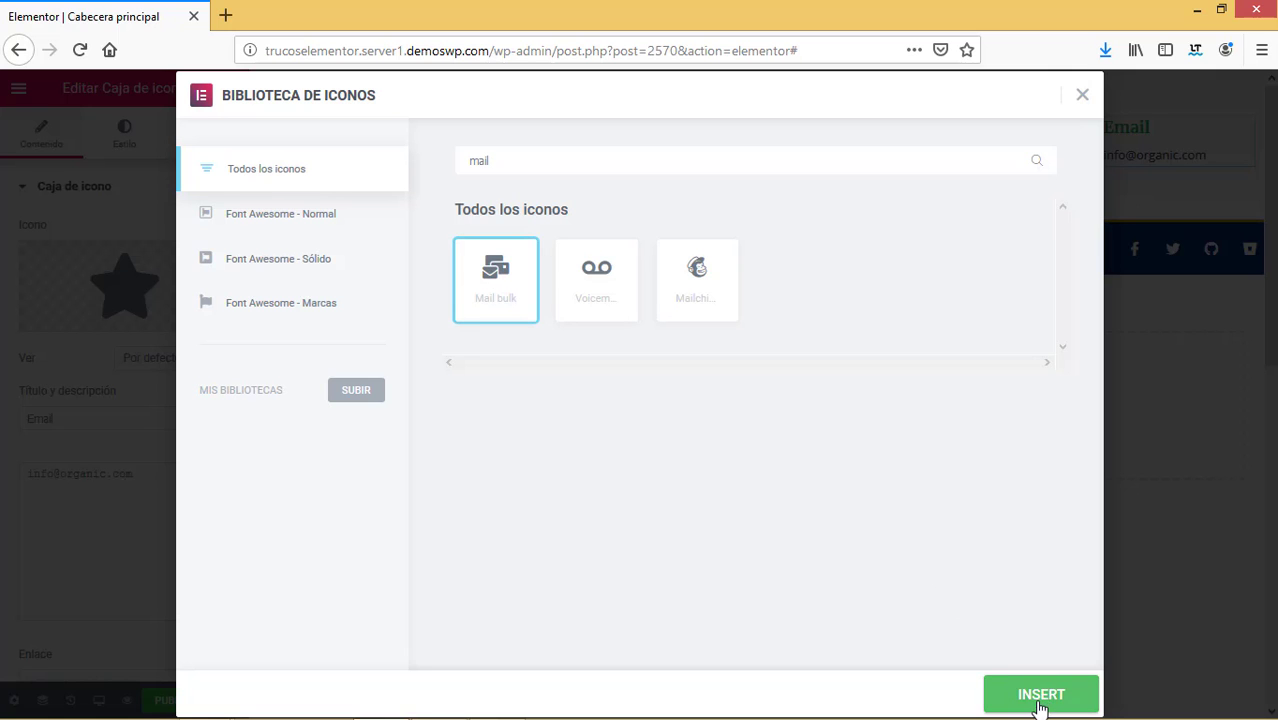
click(1040, 700)
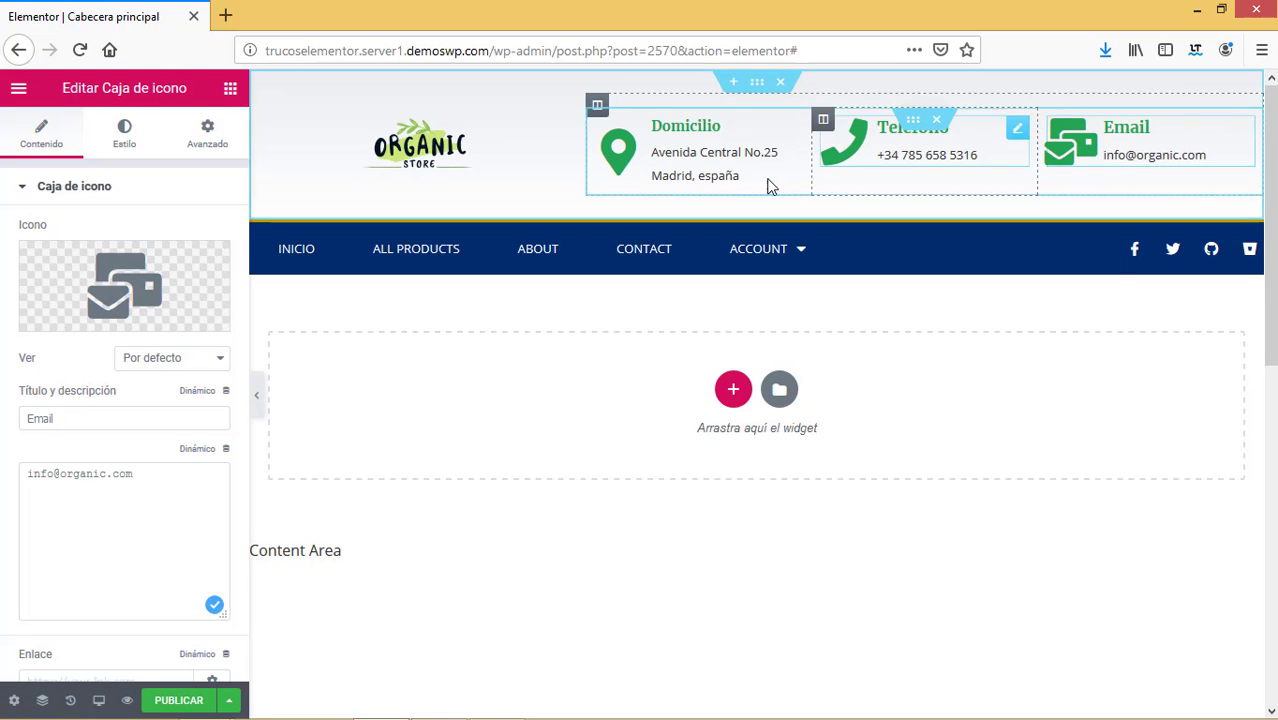
Capitalise 'España' in the address box's description.
click(680, 176)
click(86, 487)
key(BackSpace)
text(E)
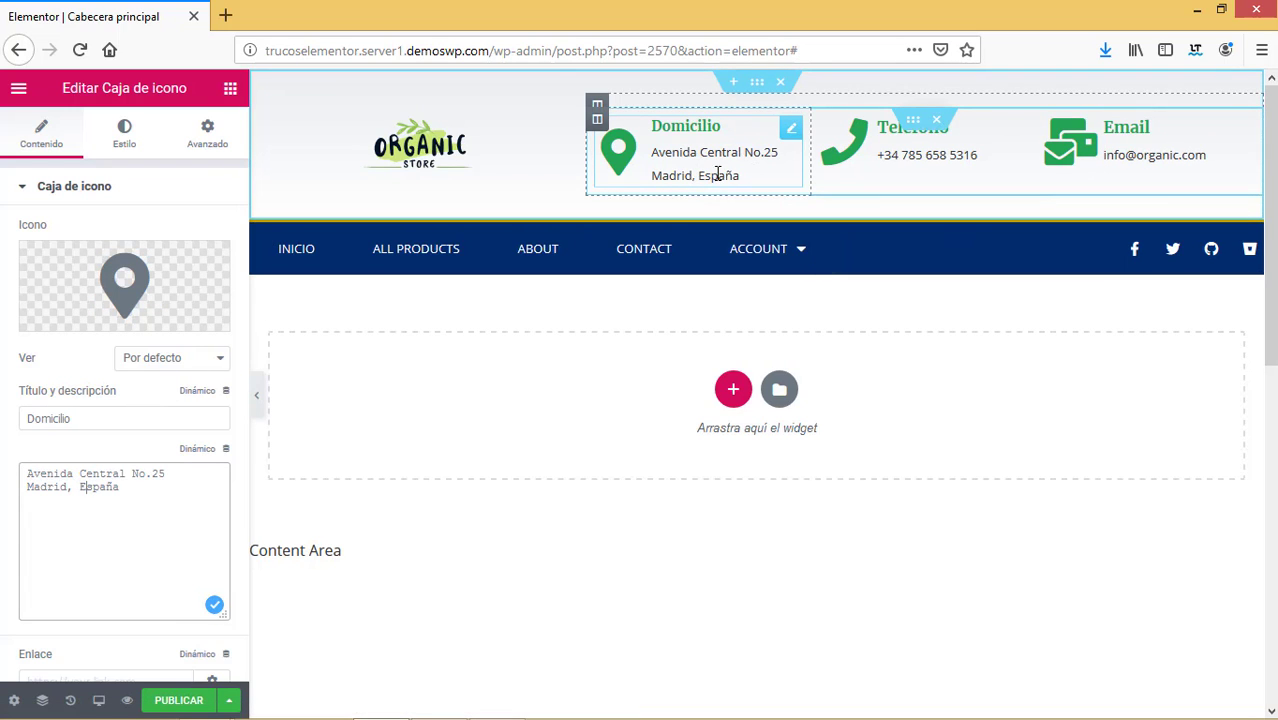
Set the address box's Descripción typography line height (Altura de línea) to 1 EM.
click(128, 146)
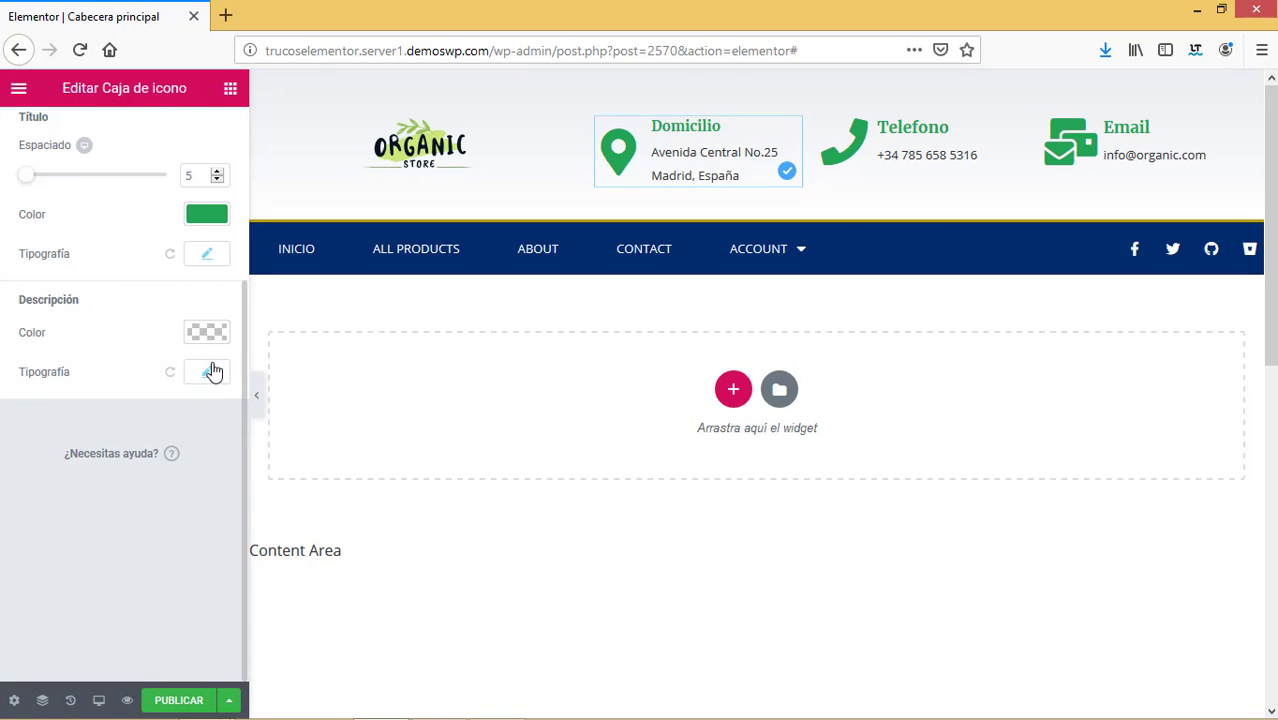
click(210, 372)
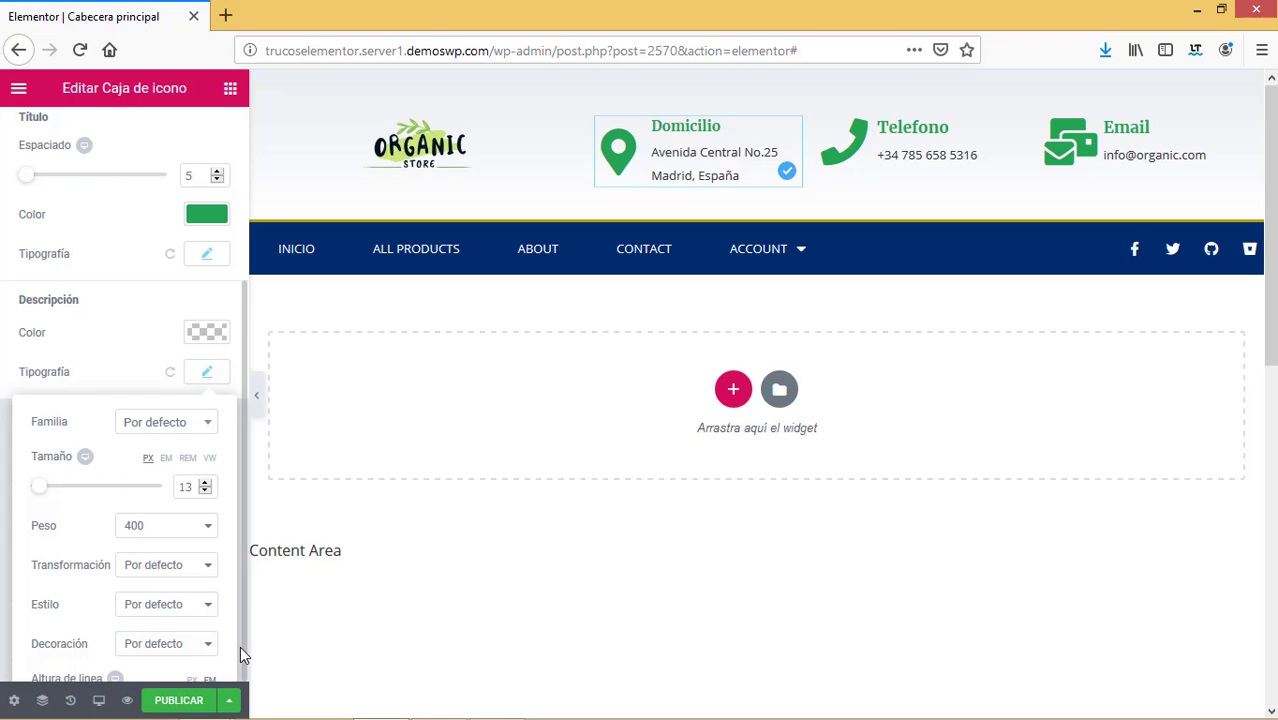
drag(240, 501, 242, 516)
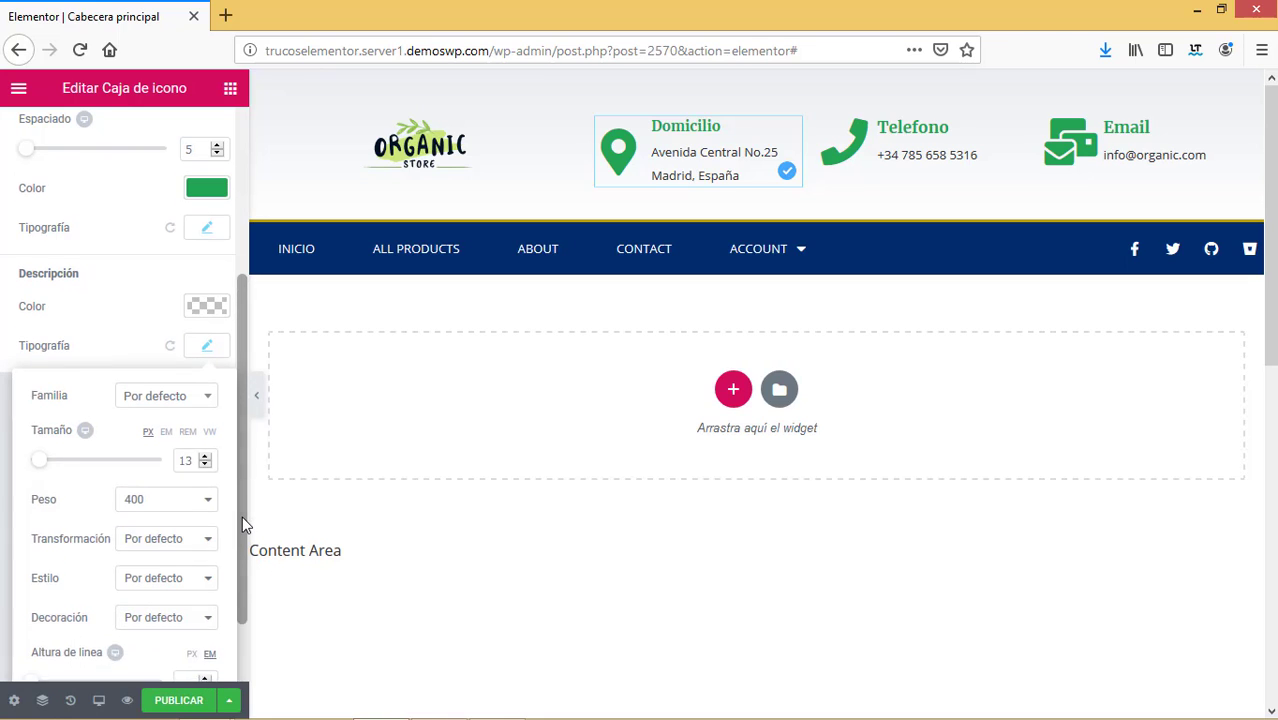
click(242, 516)
click(206, 346)
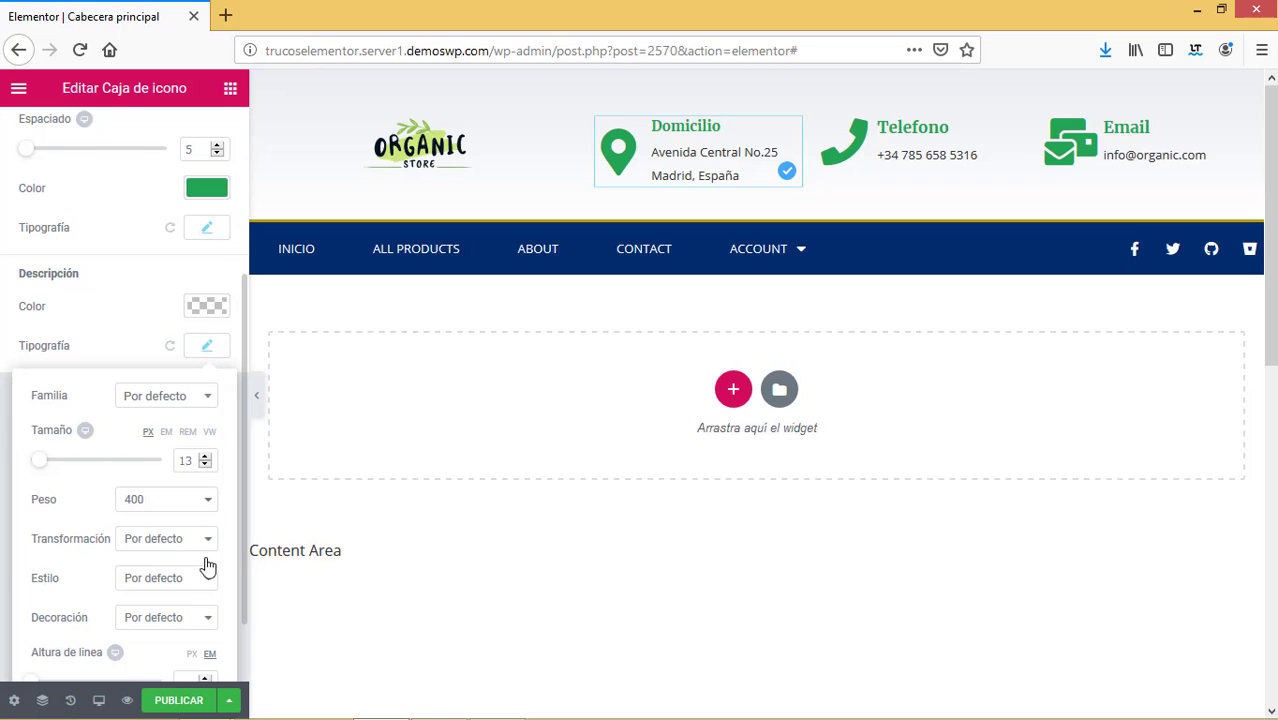
click(207, 681)
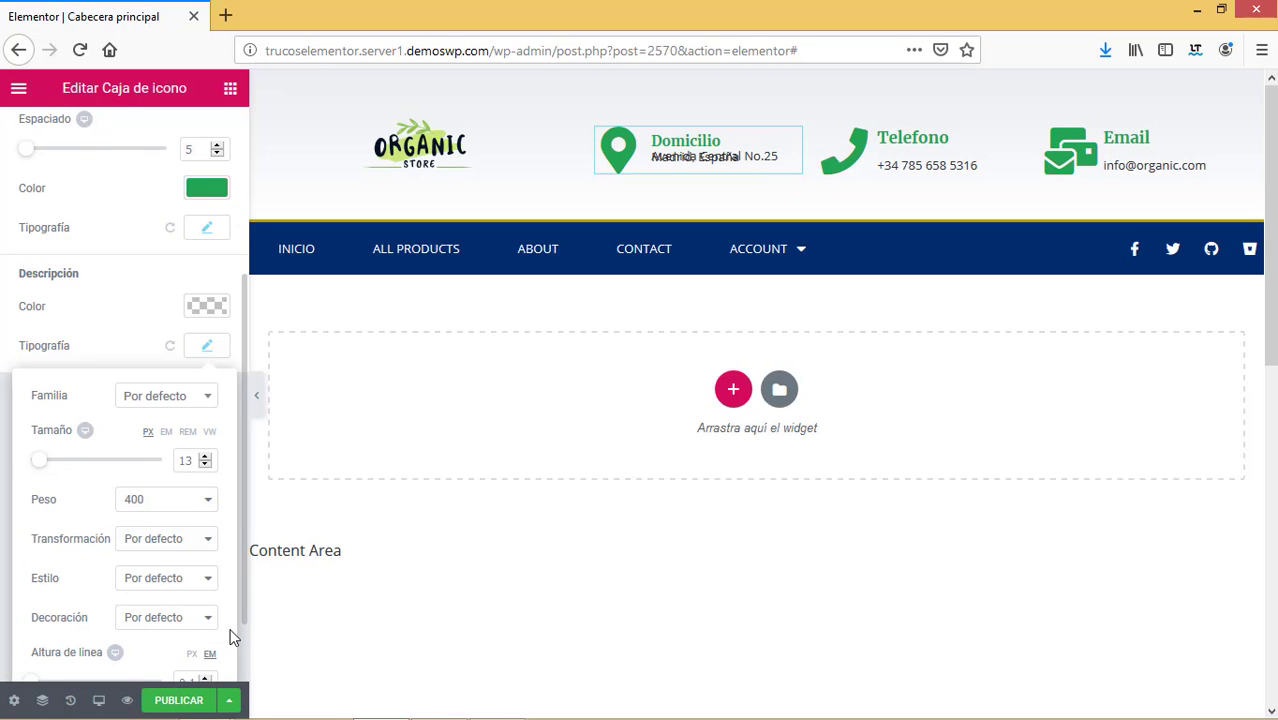
drag(240, 617, 211, 583)
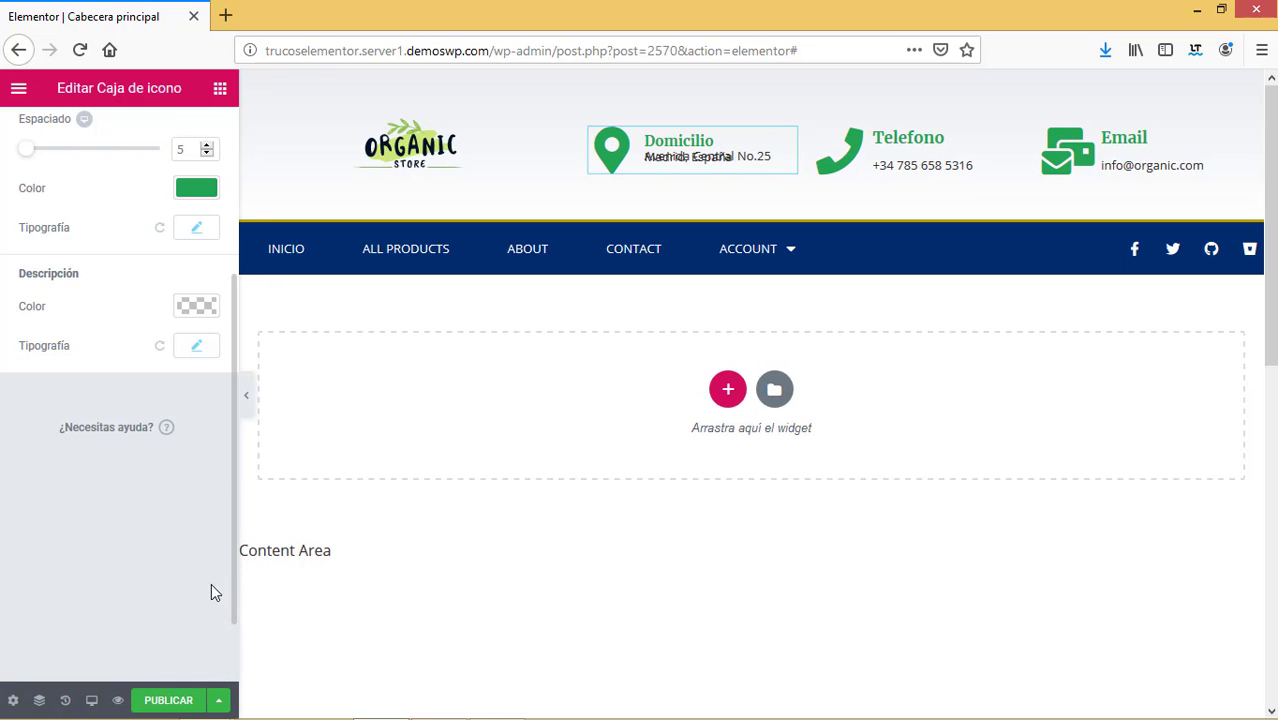
click(194, 350)
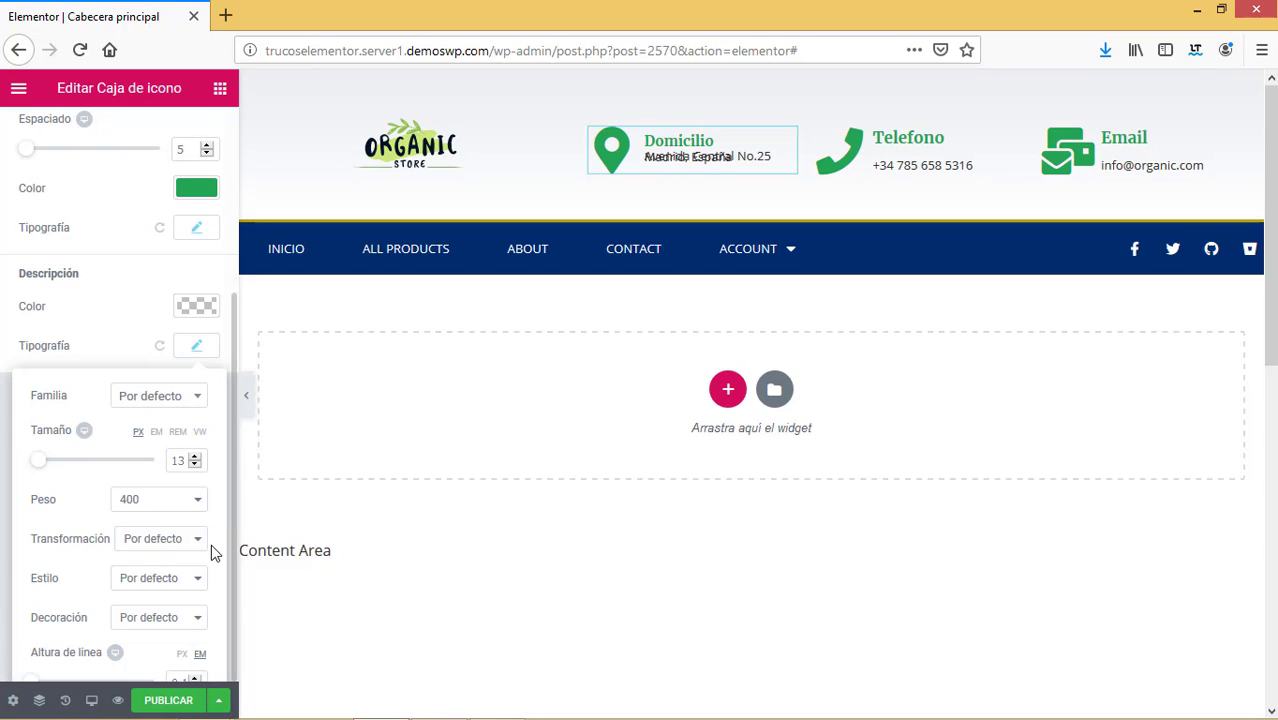
scroll(211, 552, down, 2)
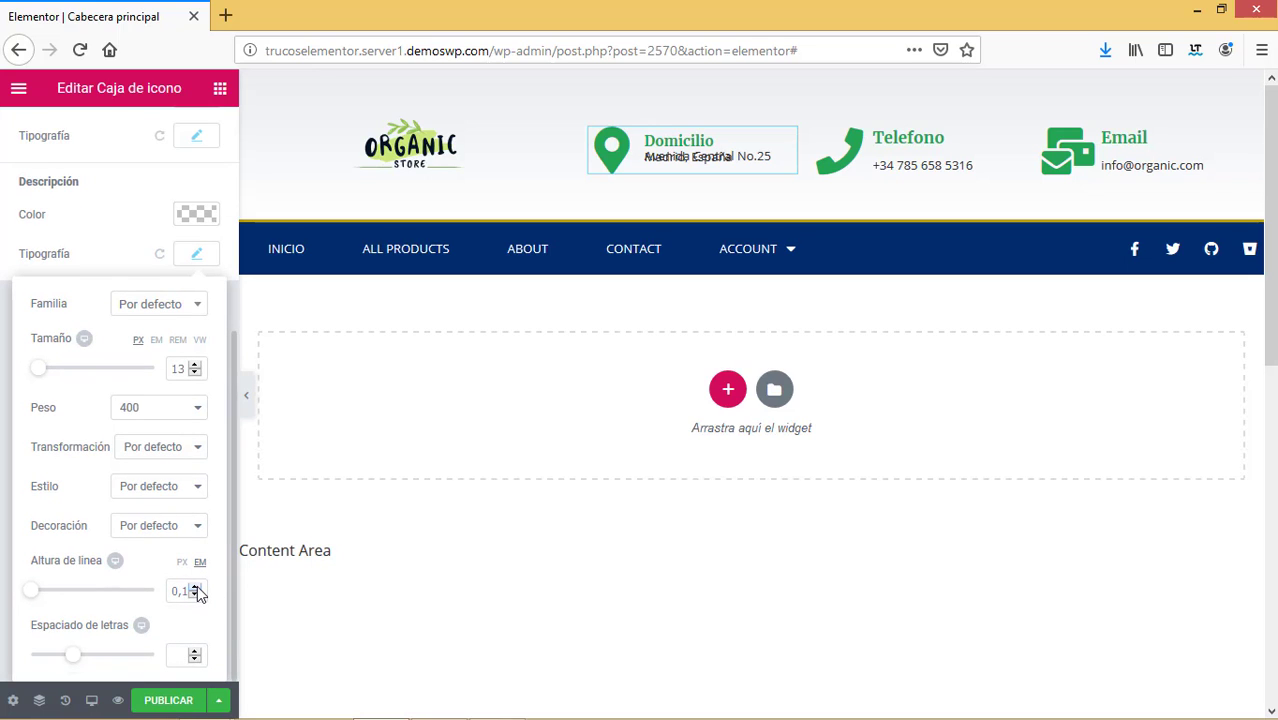
click(196, 588)
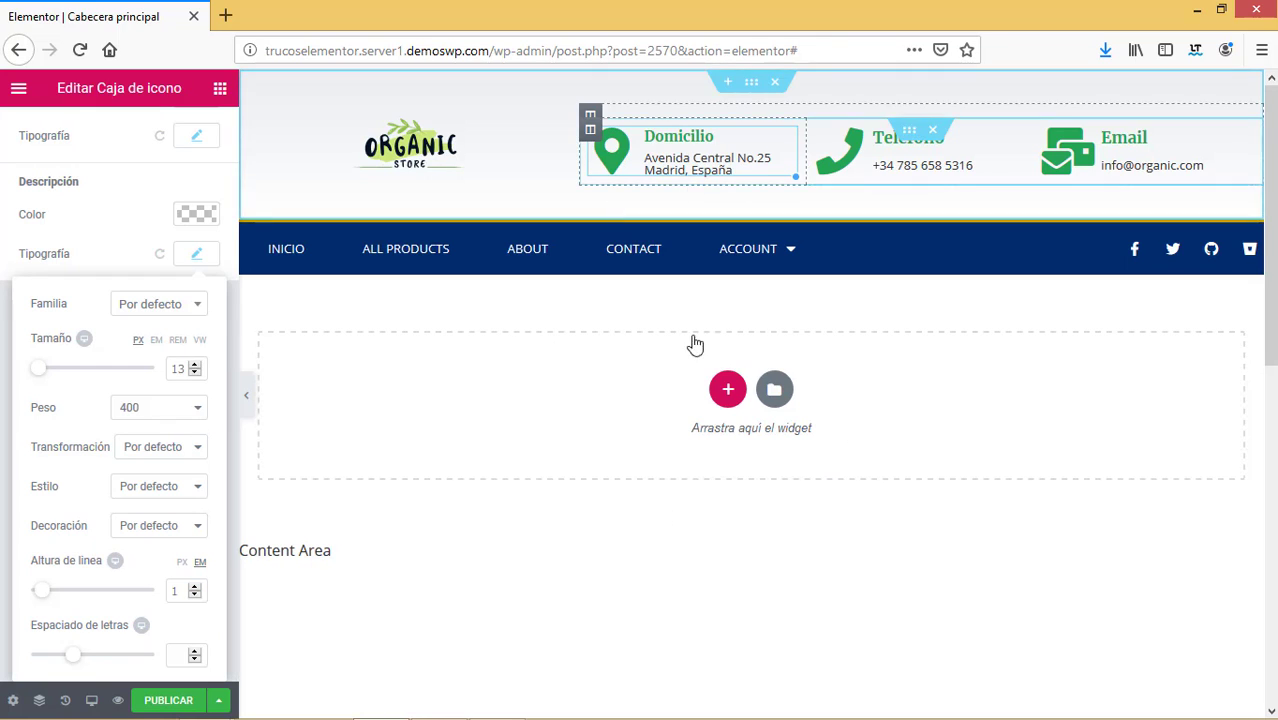
click(131, 228)
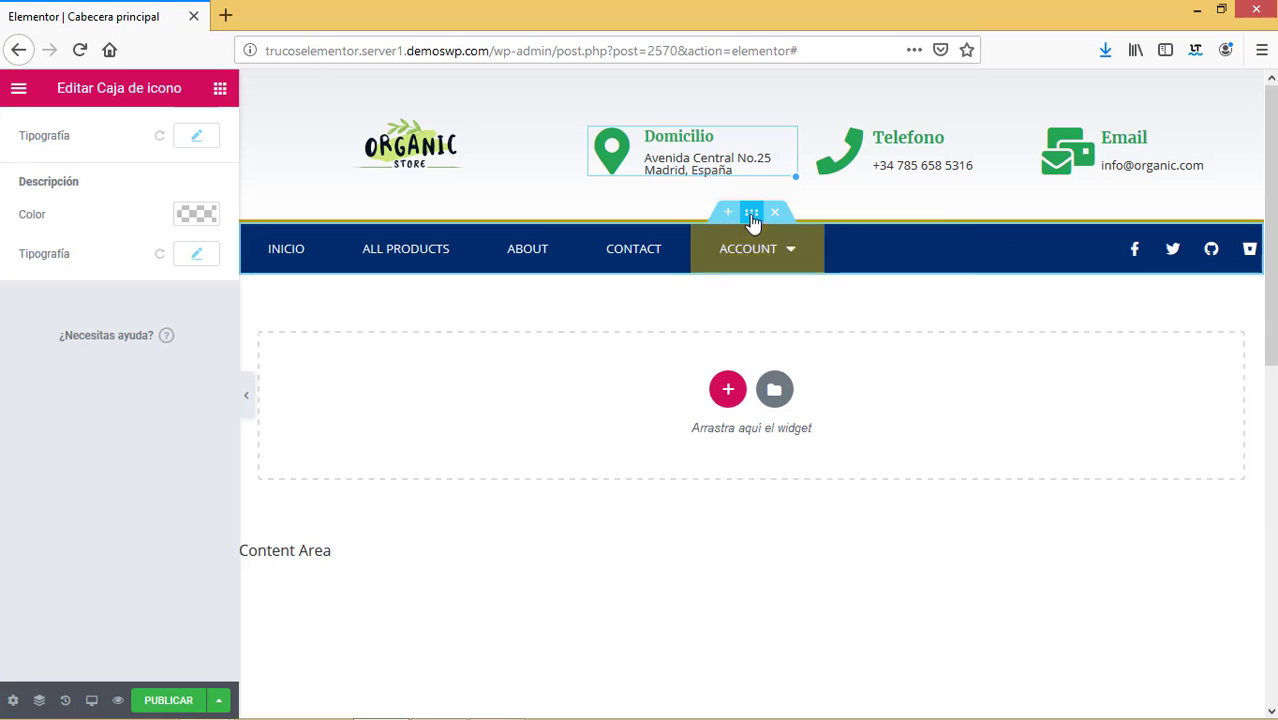
Give the navigation bar section a green #23a455 background.
click(752, 214)
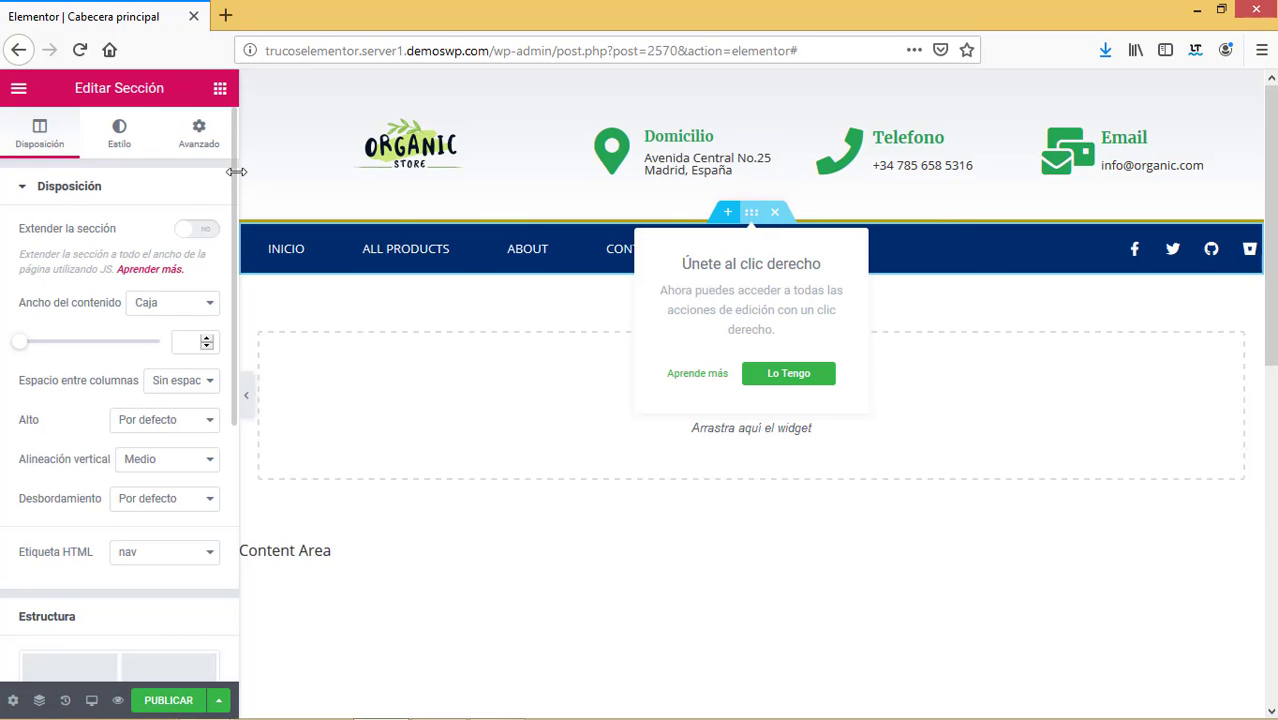
click(120, 132)
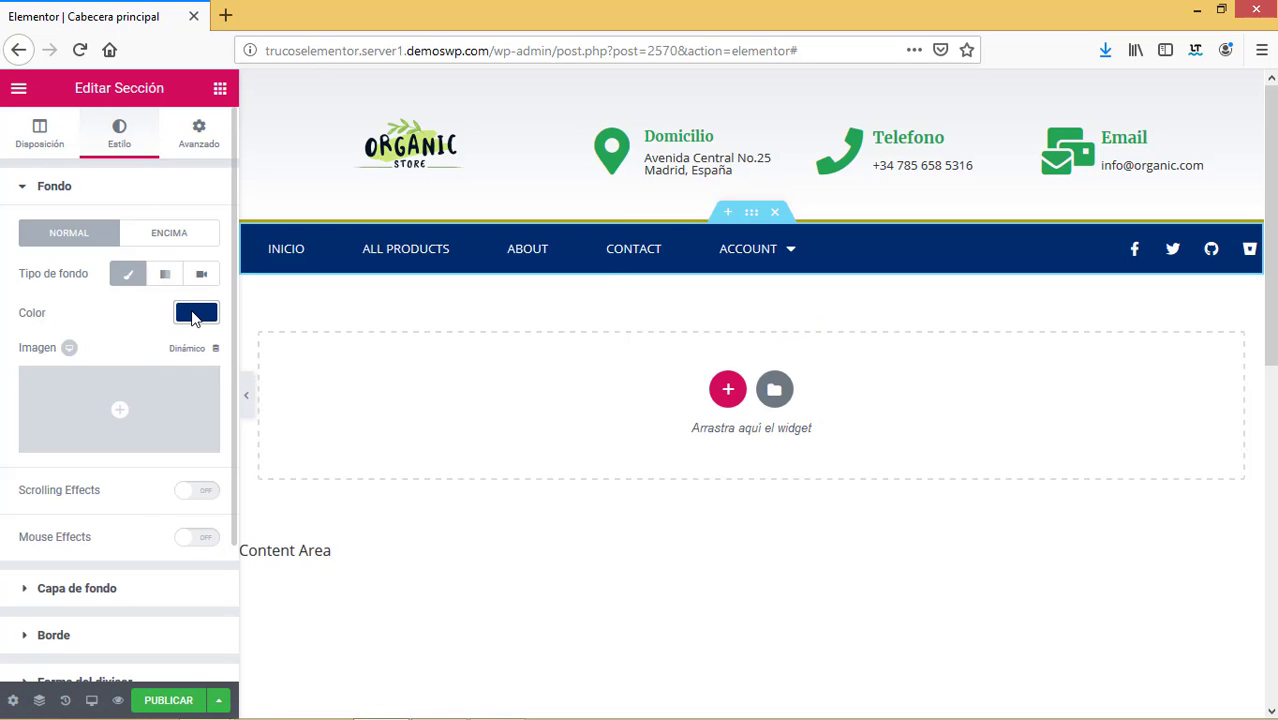
click(195, 313)
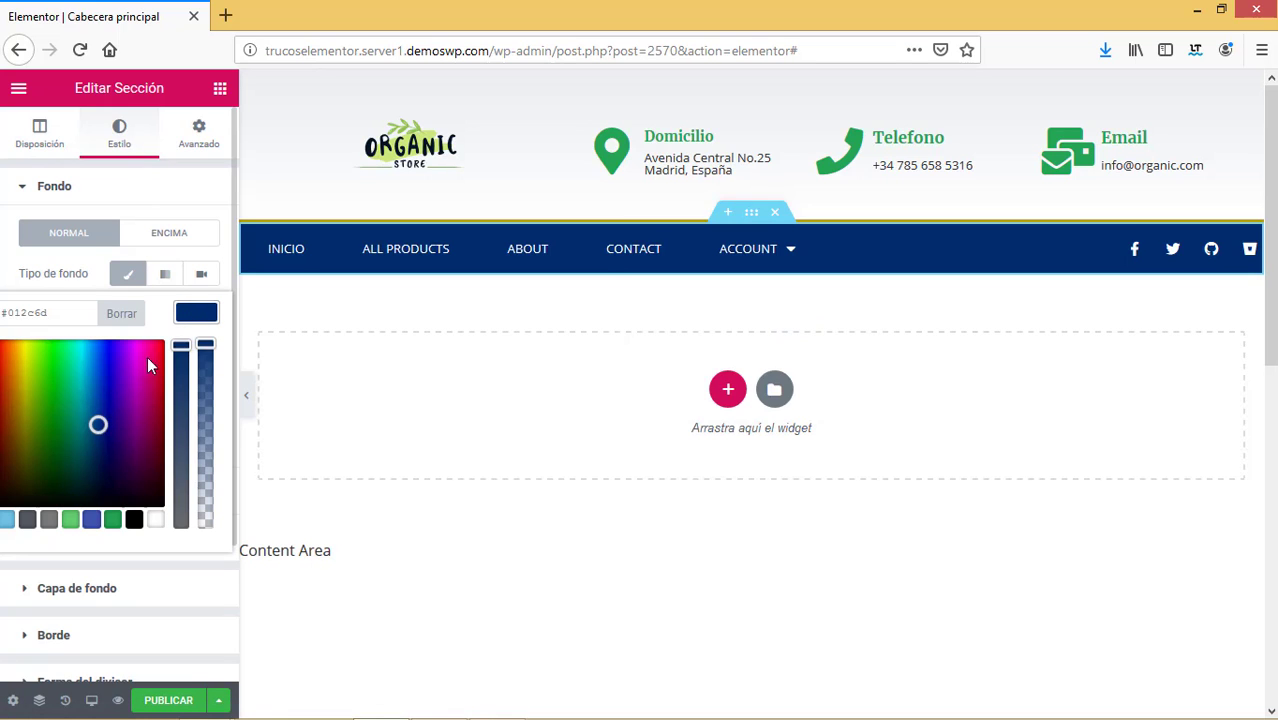
click(113, 522)
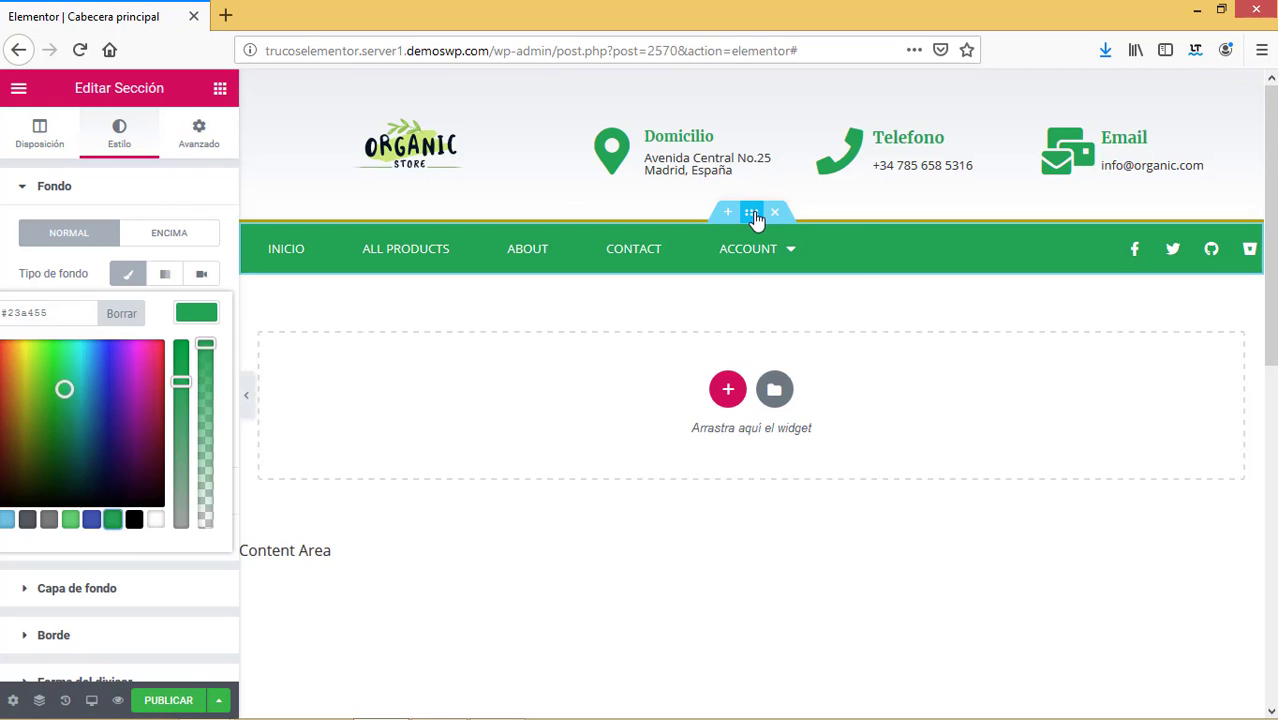
mouse_move(755, 218)
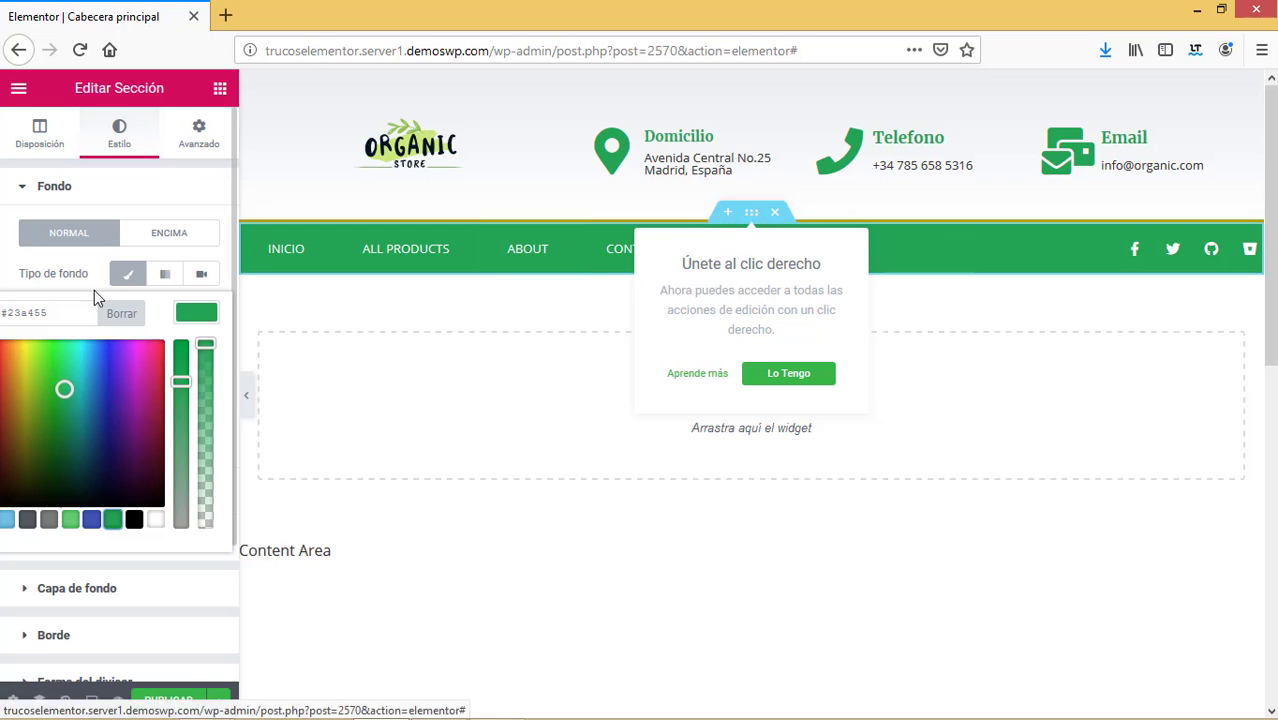
click(3, 233)
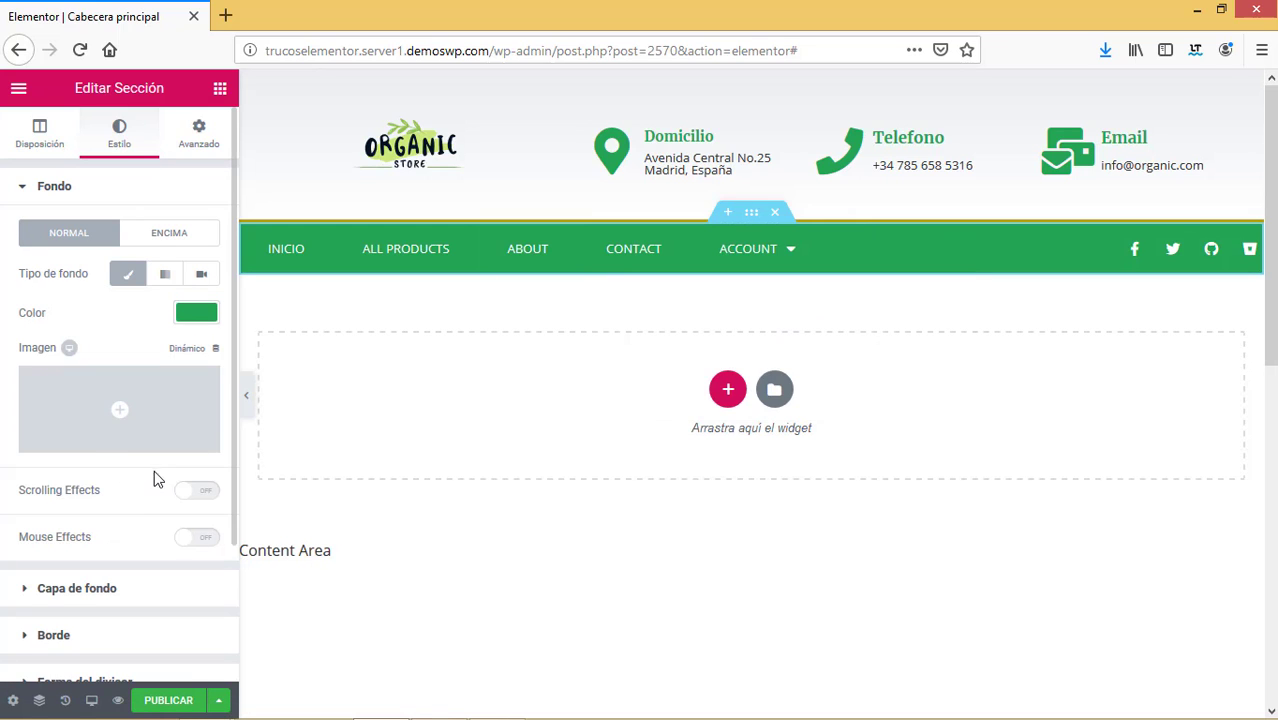
Make the bar's top border dark grey #54595f and centre the social icons.
click(23, 646)
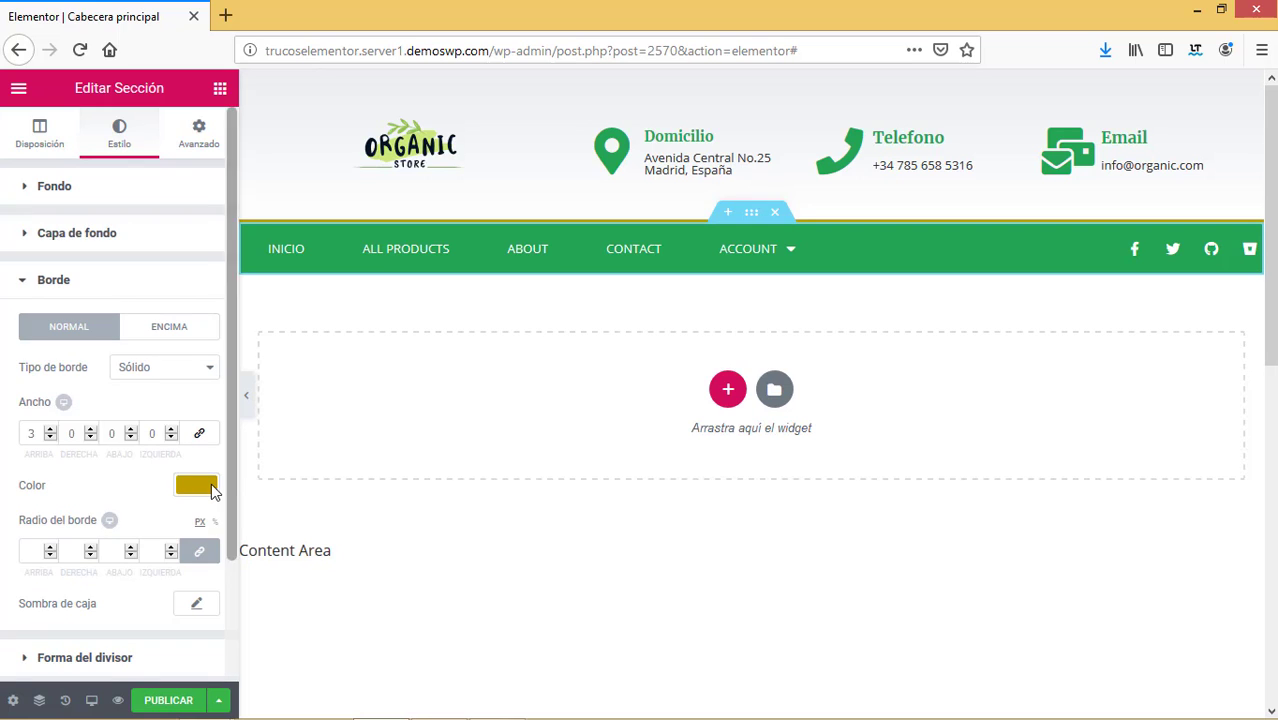
click(198, 487)
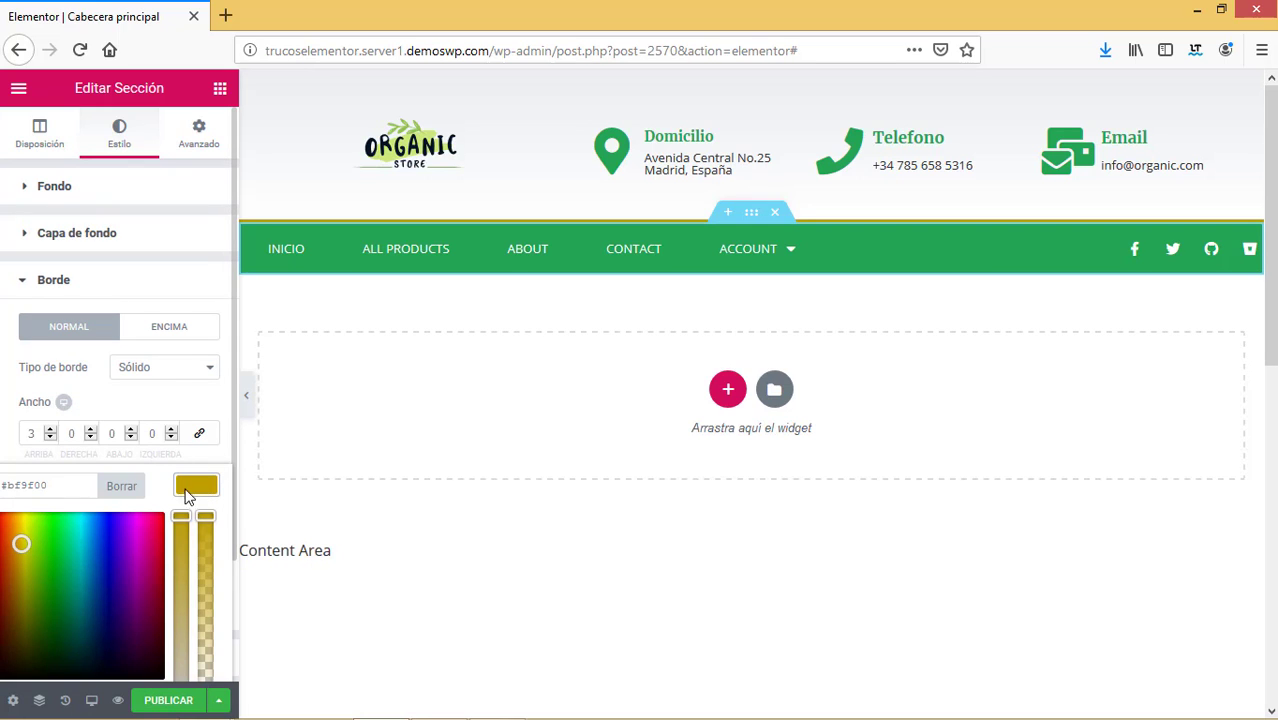
scroll(236, 553, down, 2)
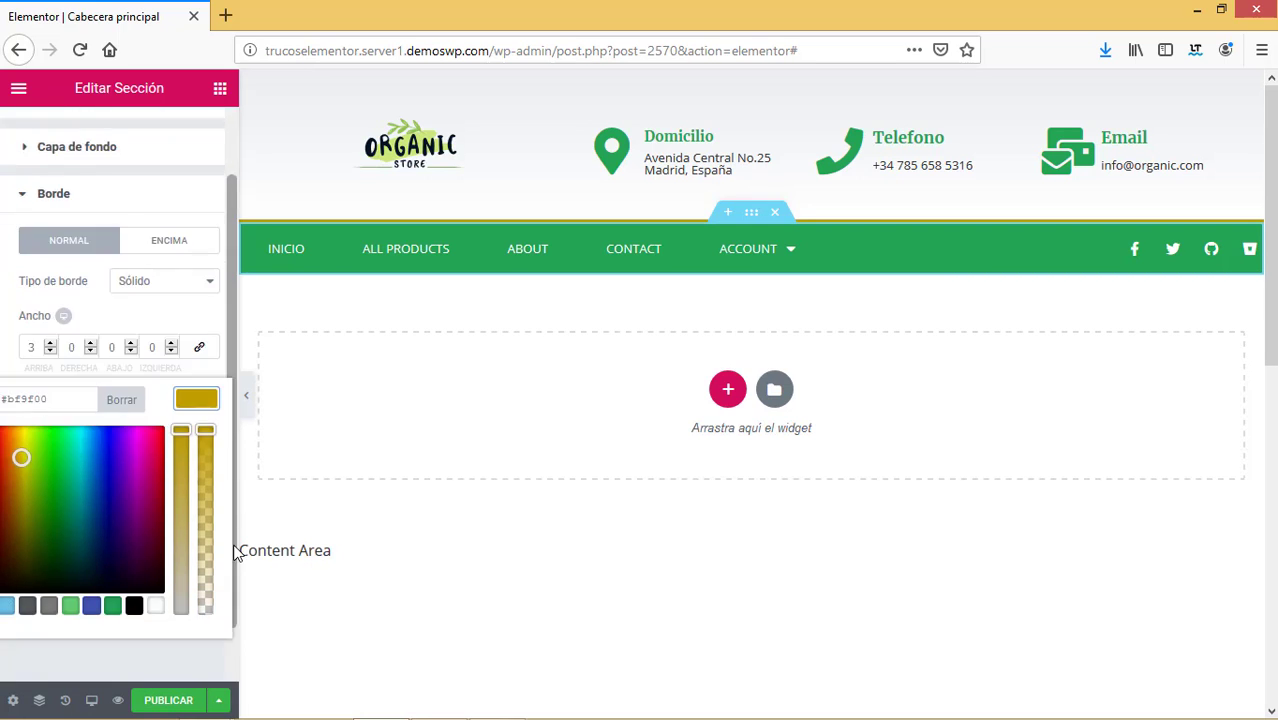
click(208, 422)
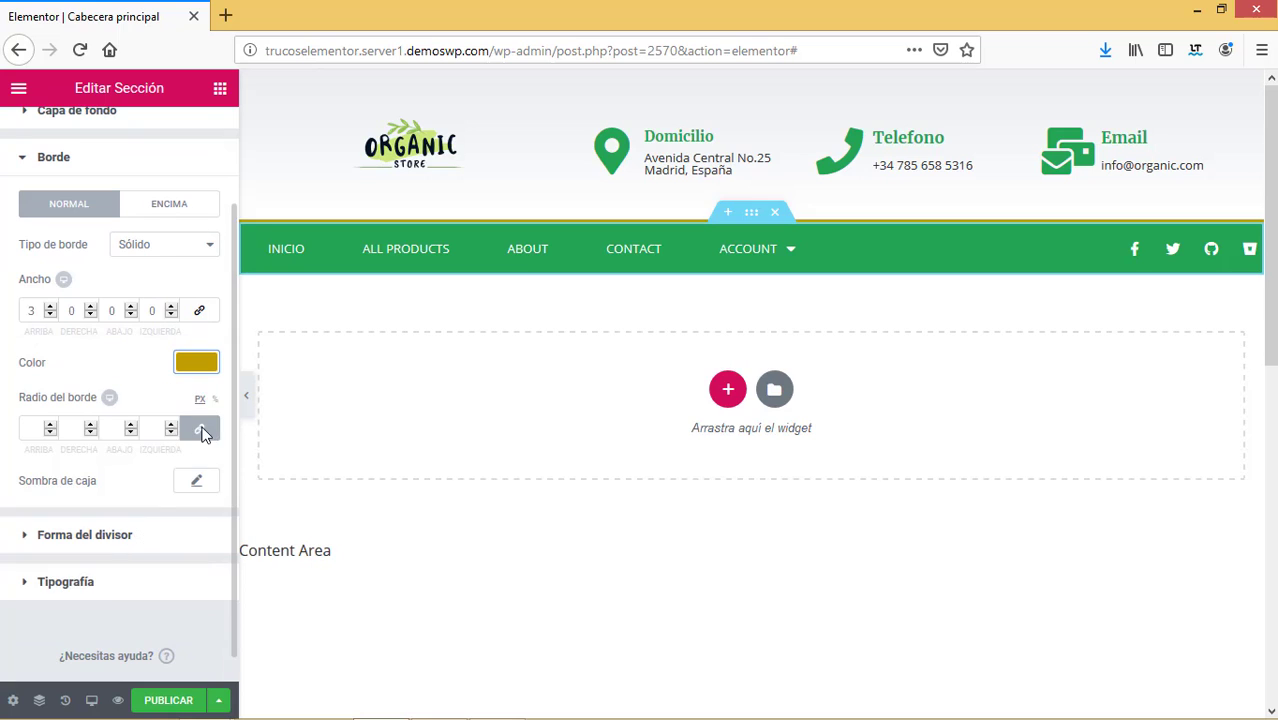
click(197, 366)
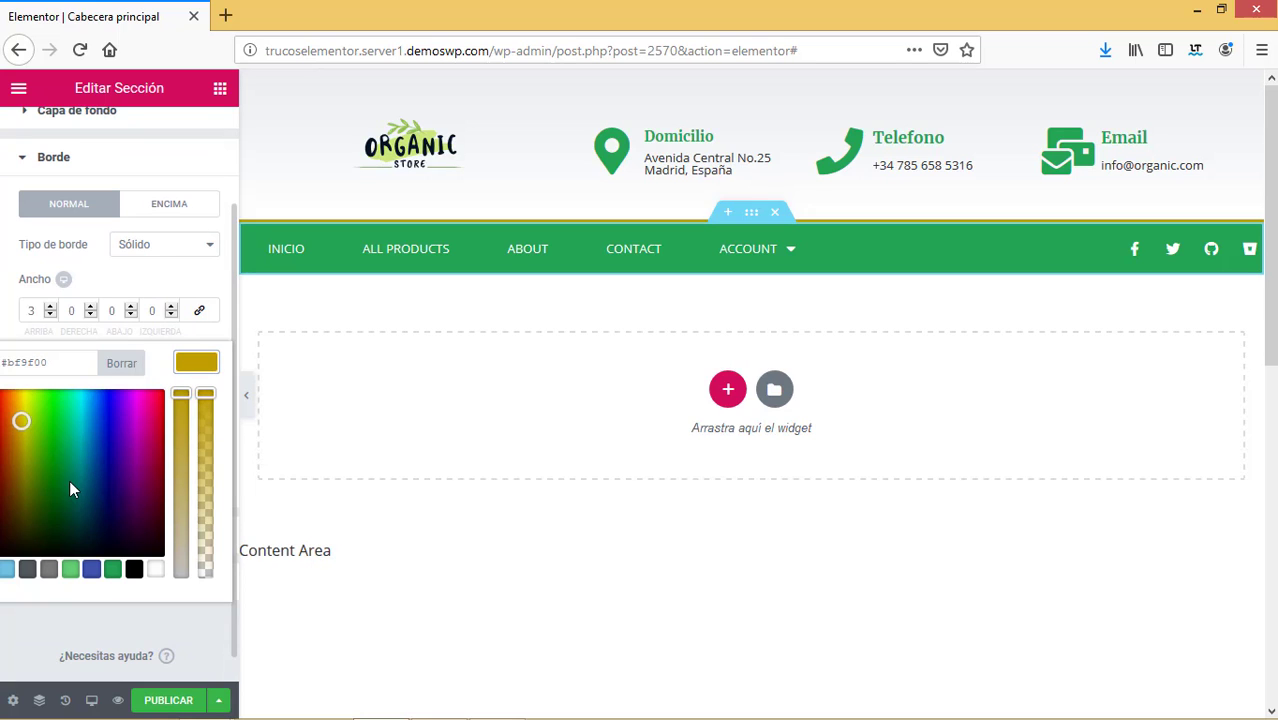
click(29, 574)
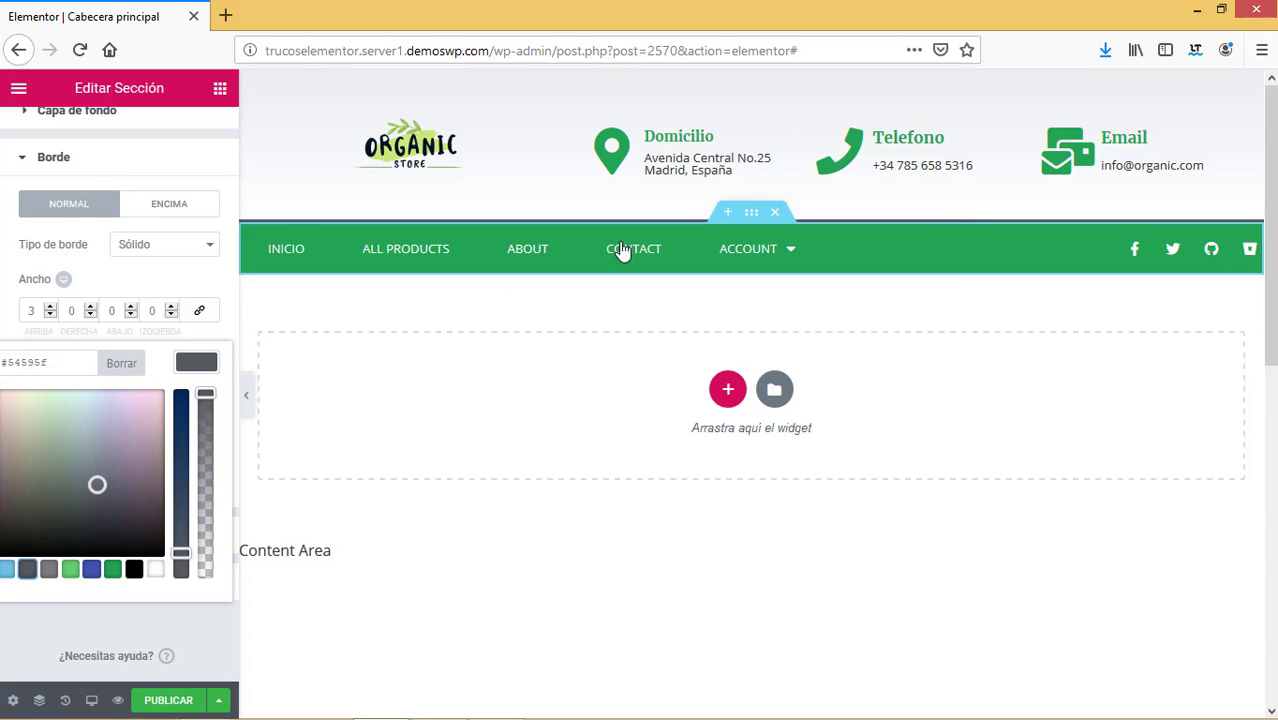
click(1167, 240)
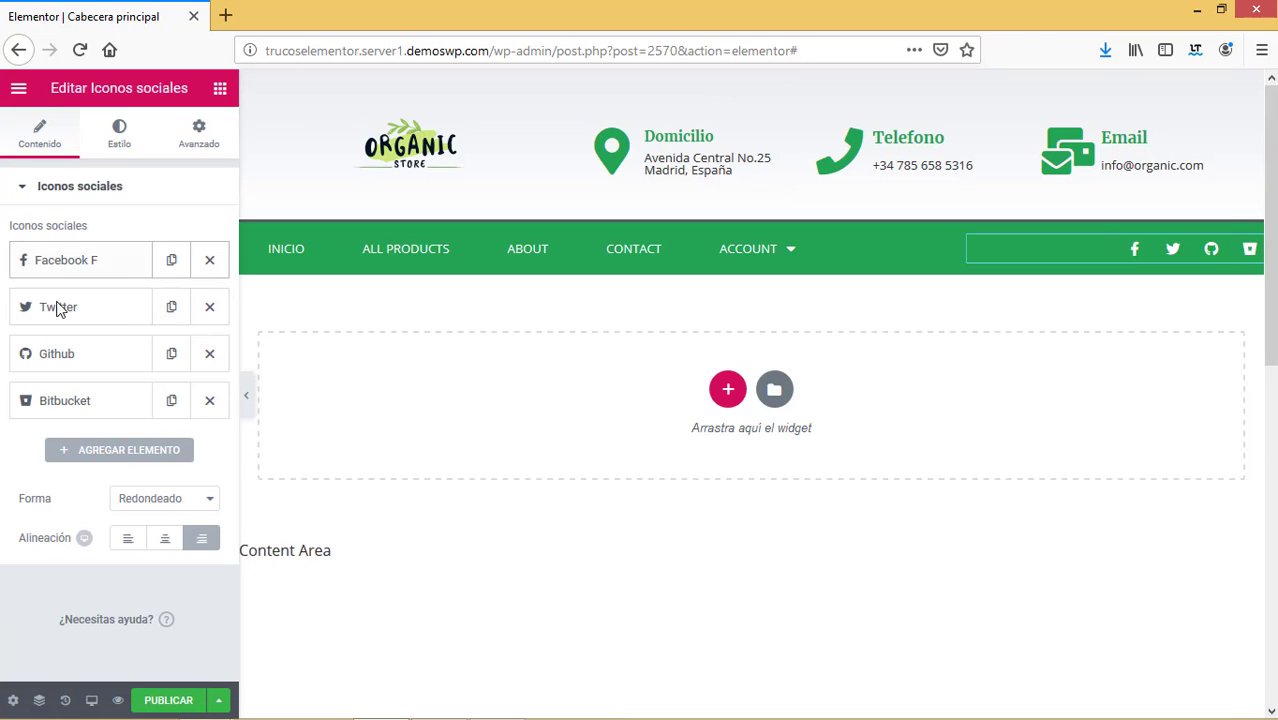
click(163, 540)
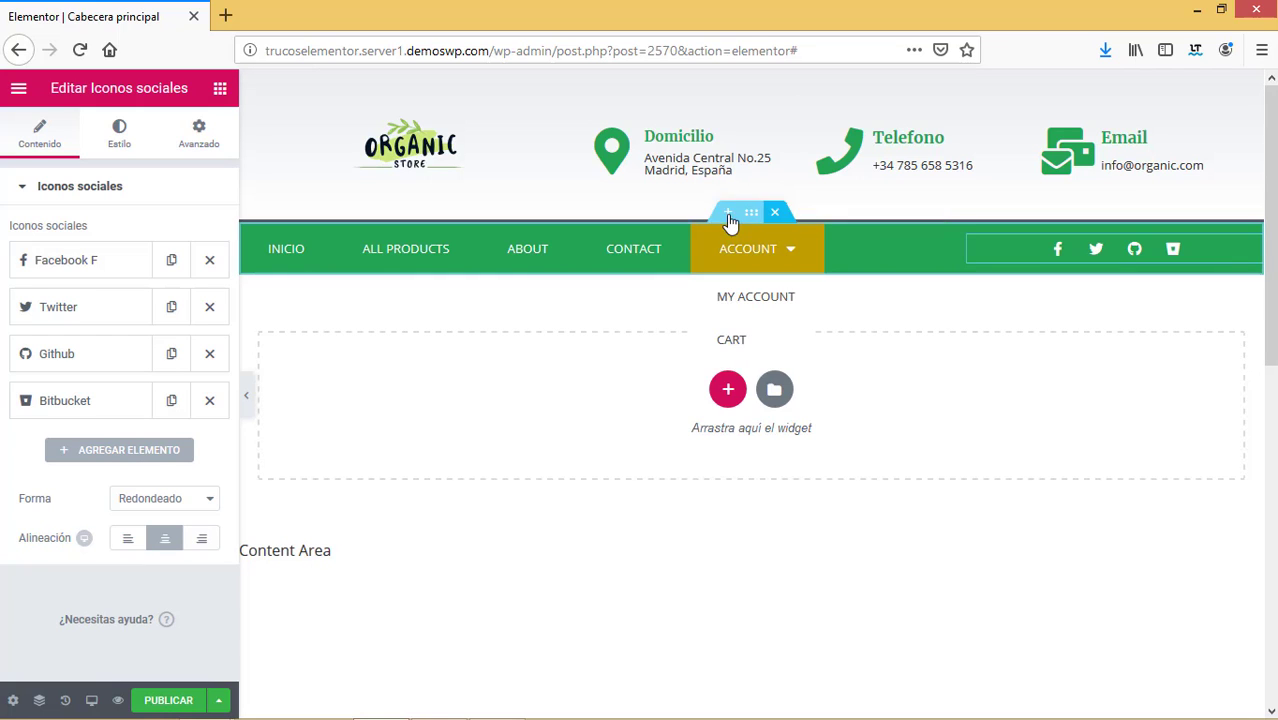
Add a new column beside the menu column and narrow it so the menu fits on one row.
right_click(253, 240)
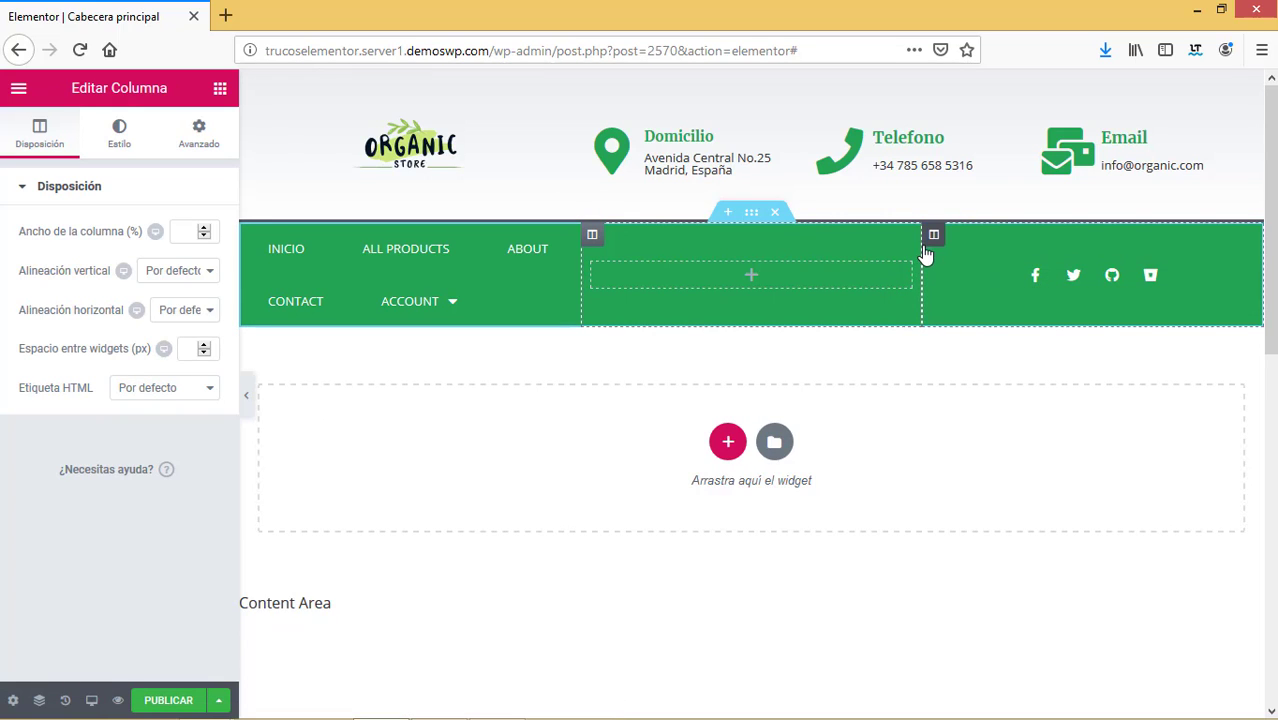
drag(955, 256, 1105, 293)
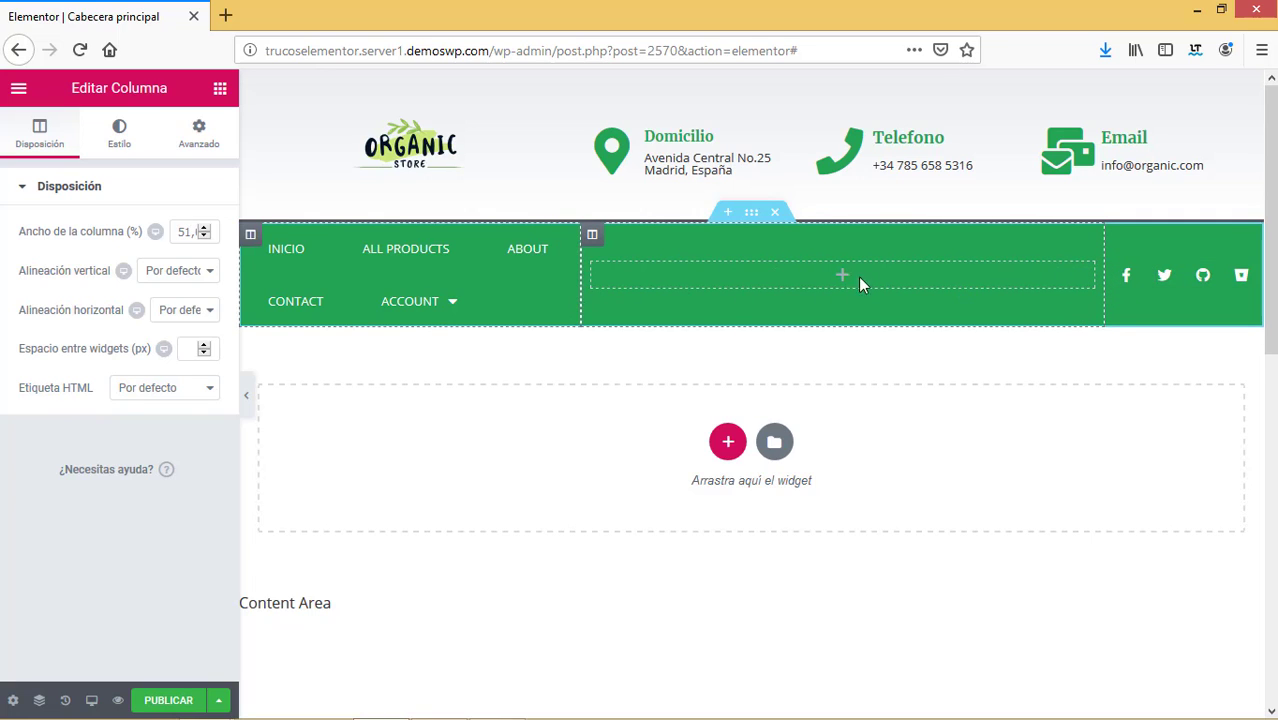
drag(859, 277, 1012, 269)
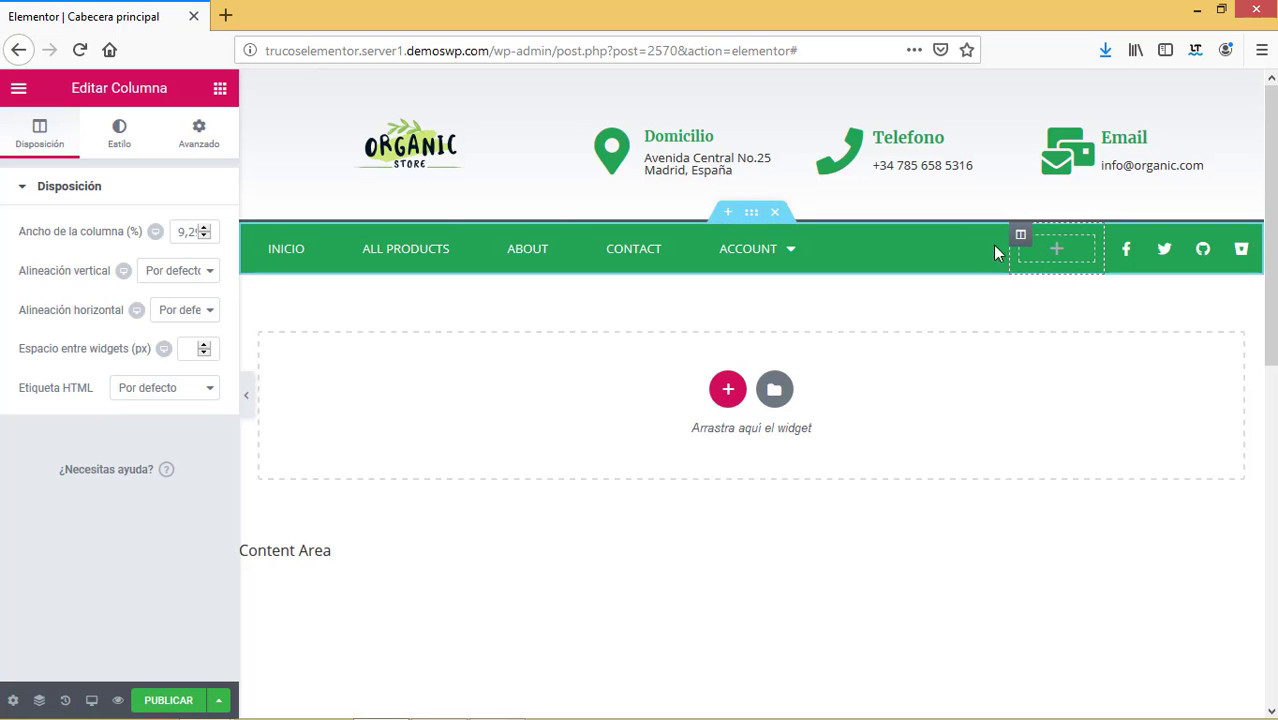
click(222, 88)
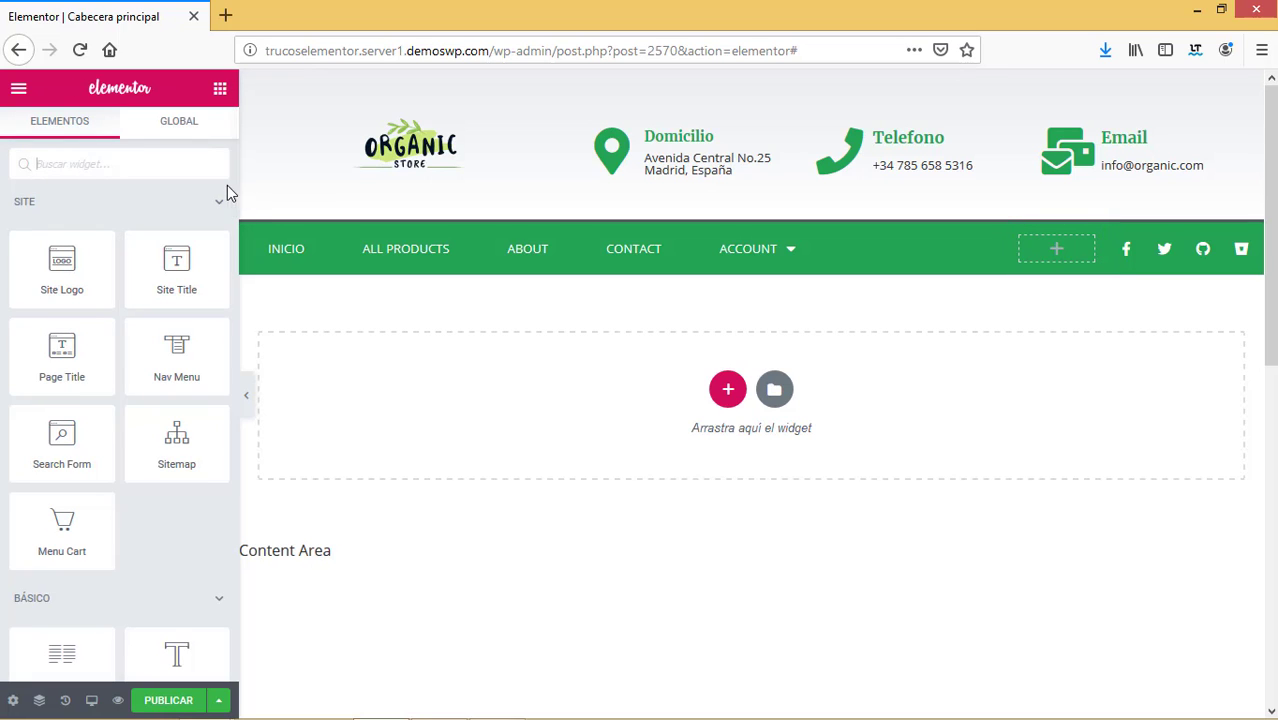
Drag the WooCommerce Menu Cart widget into the green bar's empty column beside the social icons.
scroll(236, 450, down, 10)
scroll(234, 513, down, 8)
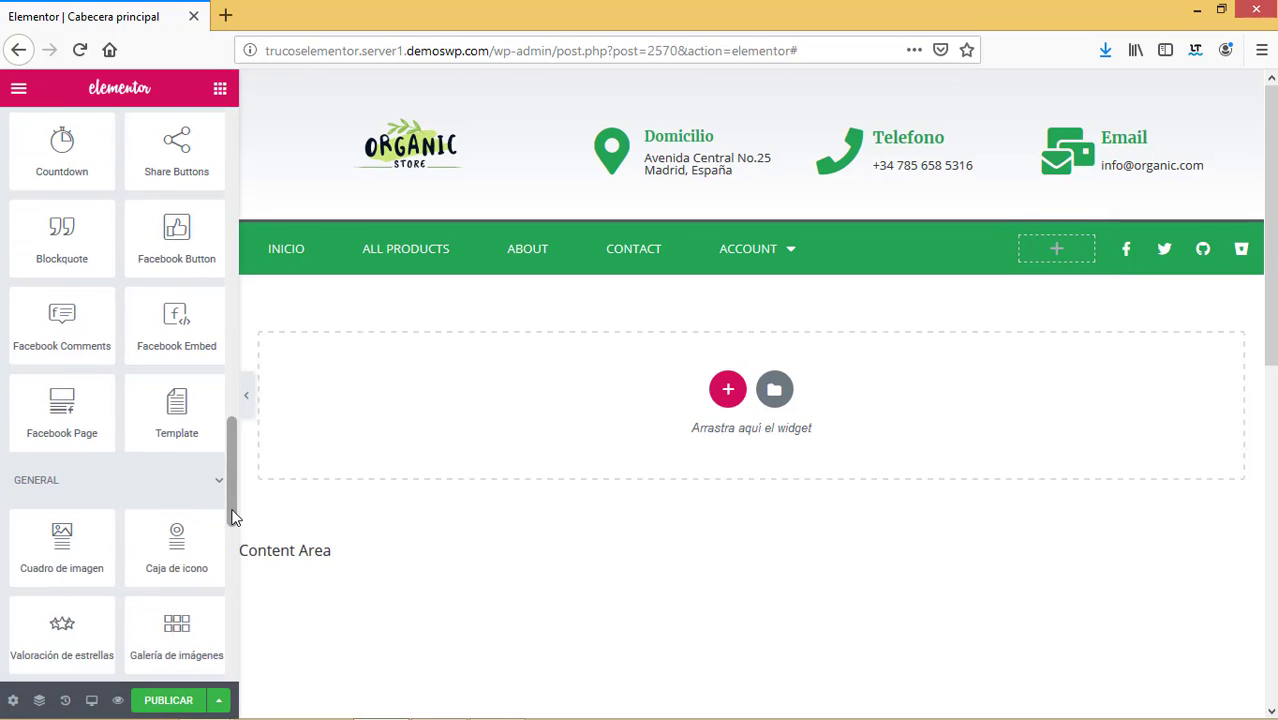
scroll(222, 571, down, 6)
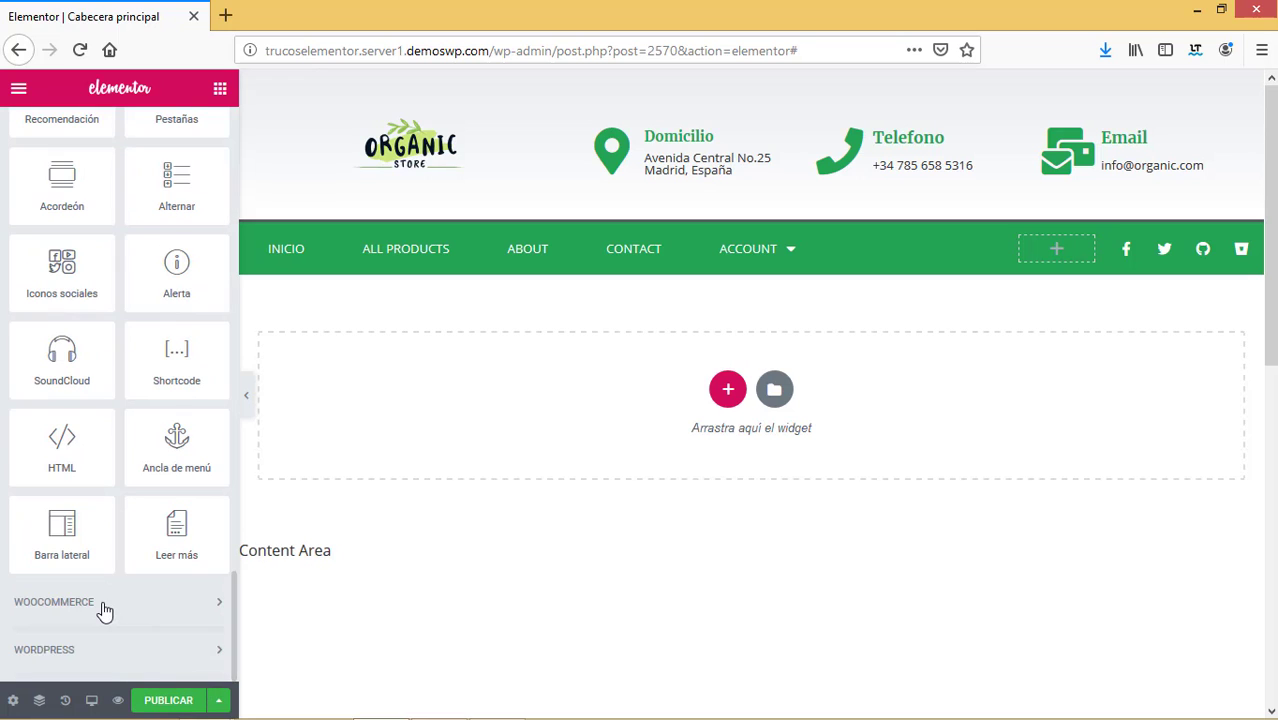
click(103, 607)
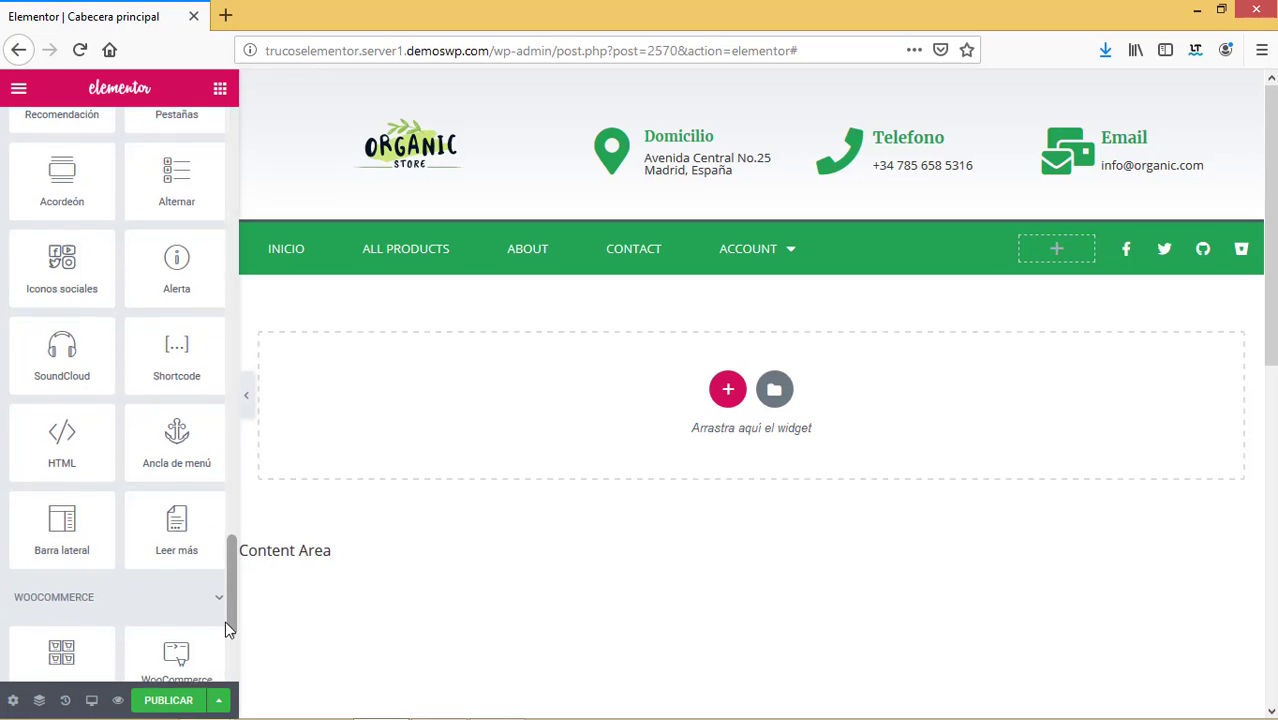
scroll(225, 621, down, 3)
drag(182, 600, 1052, 258)
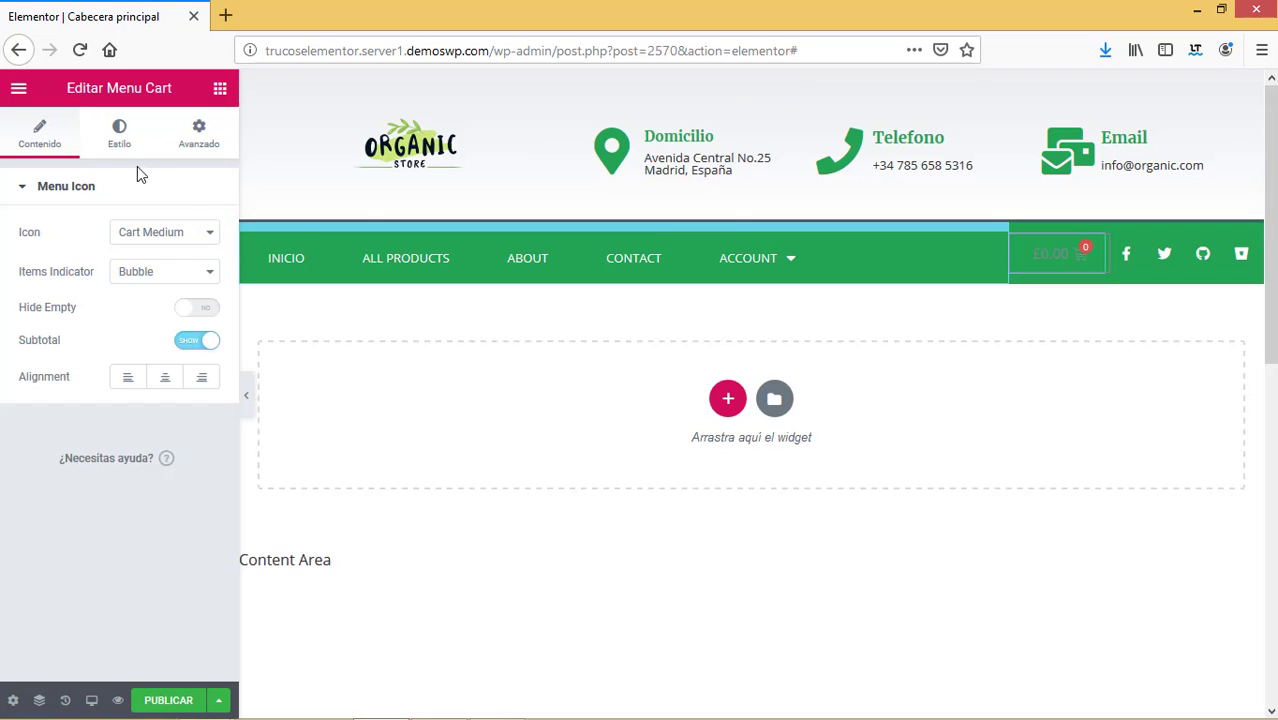
Make the Menu Cart's icon and £0.00 text white.
click(120, 133)
click(196, 273)
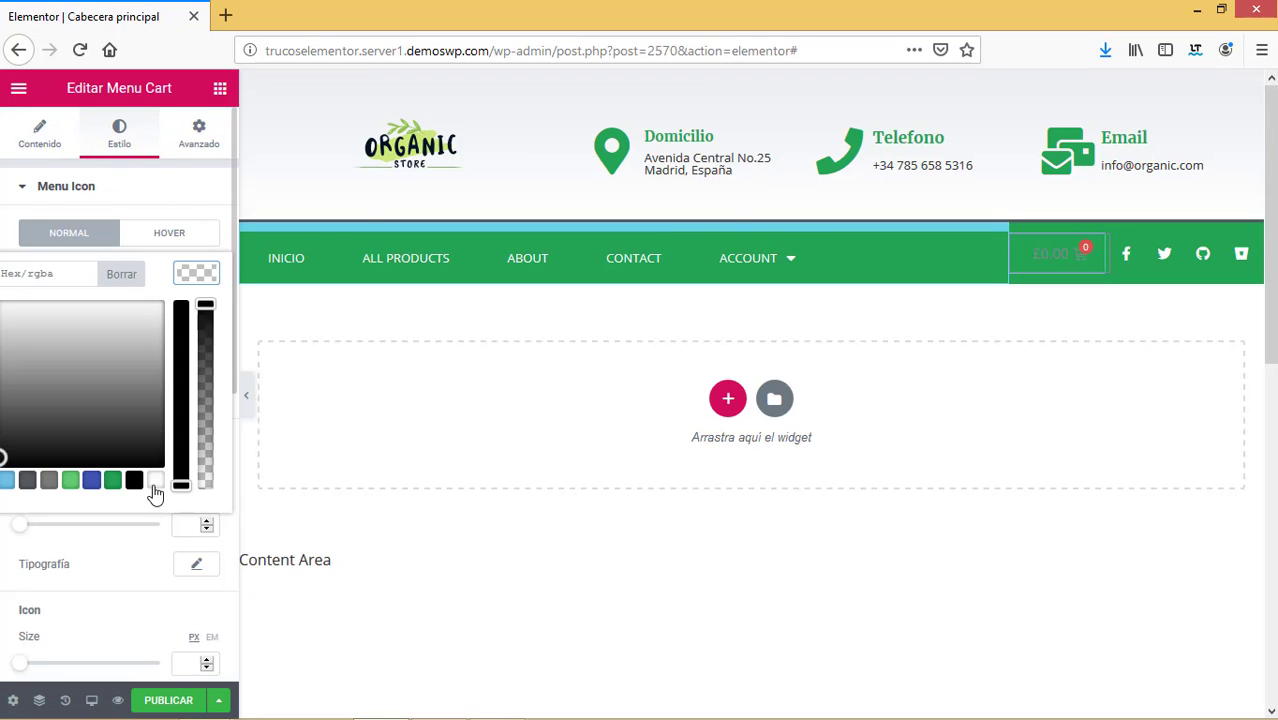
click(157, 485)
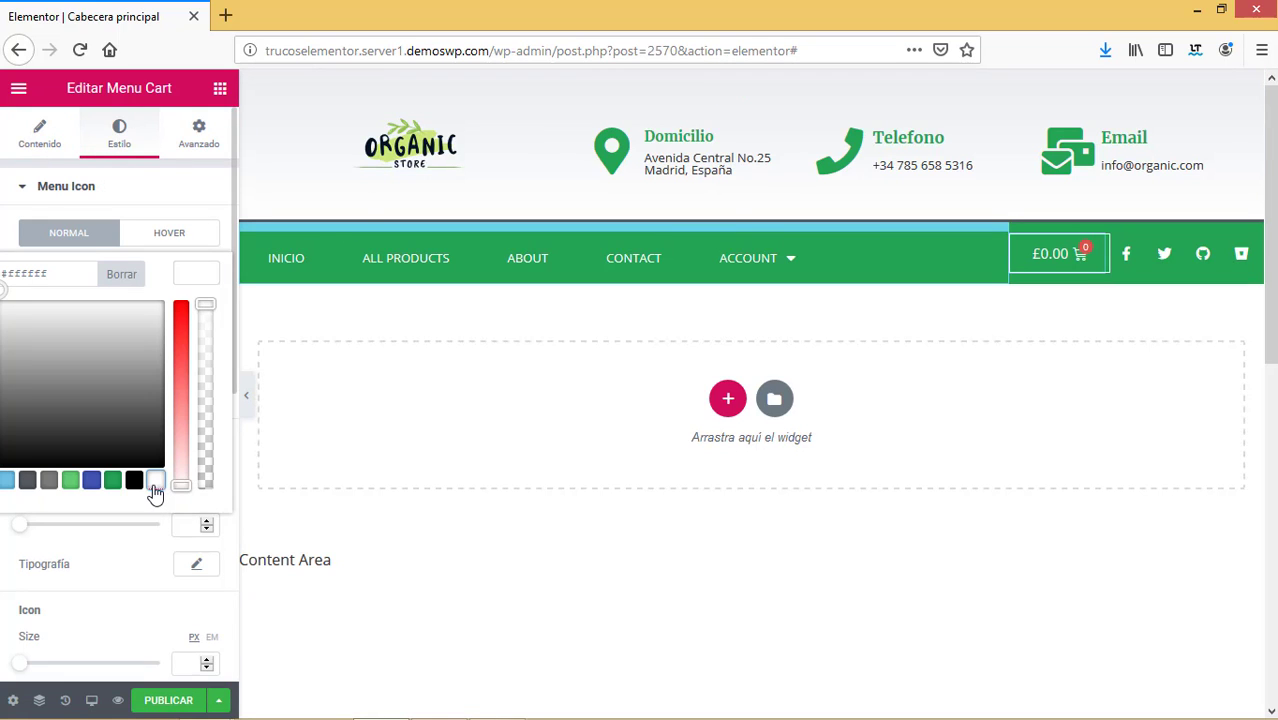
click(6, 227)
scroll(228, 571, down, 10)
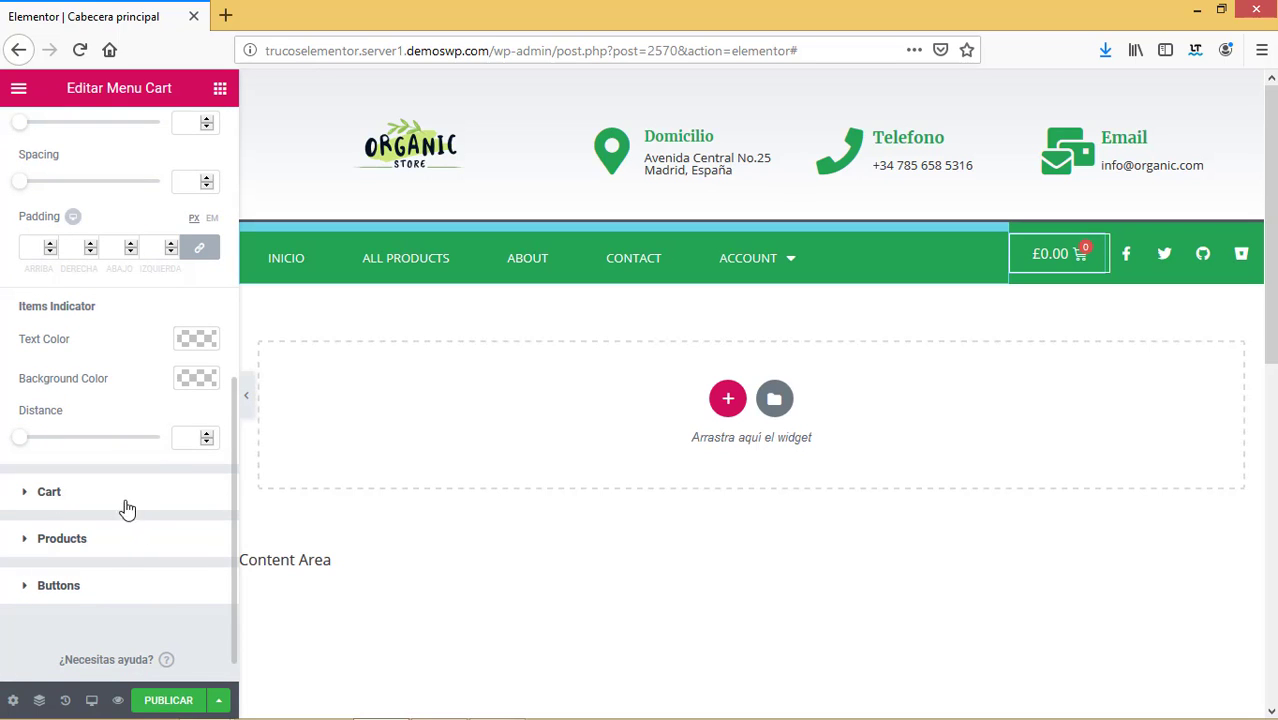
drag(230, 455, 231, 352)
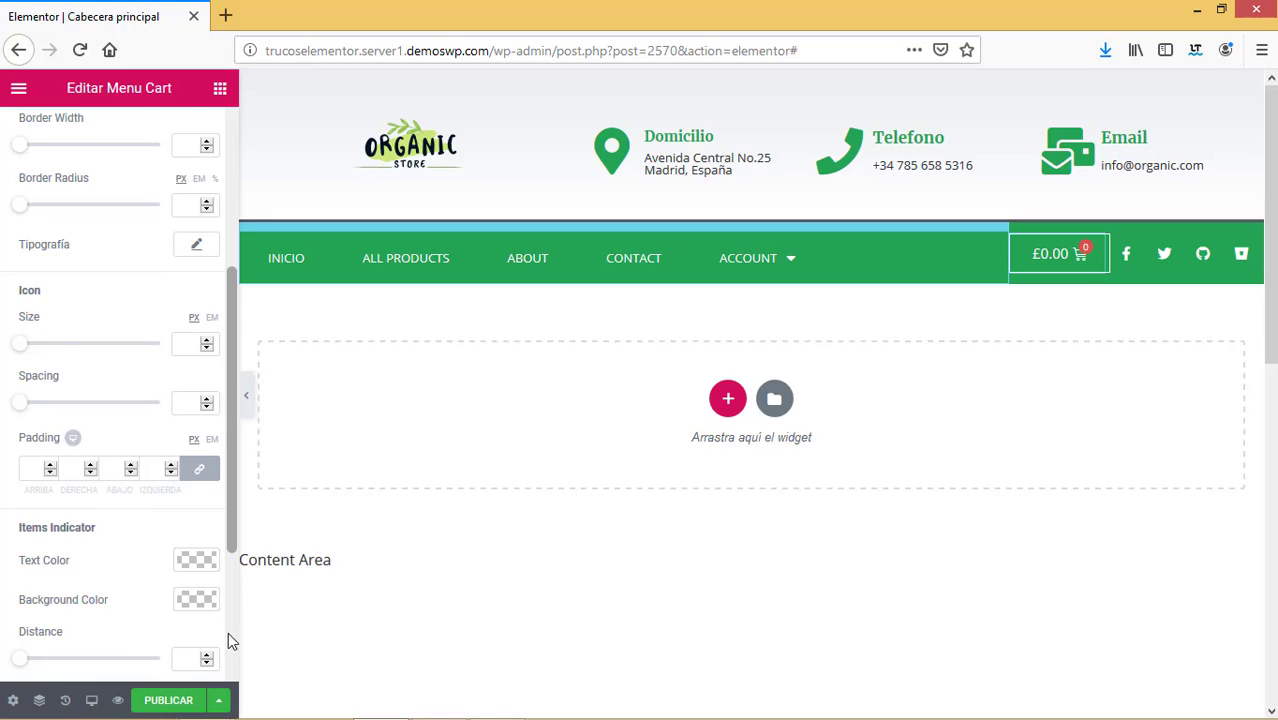
Give the cart's count badge a white background and a green #23a455 number.
click(196, 599)
click(116, 566)
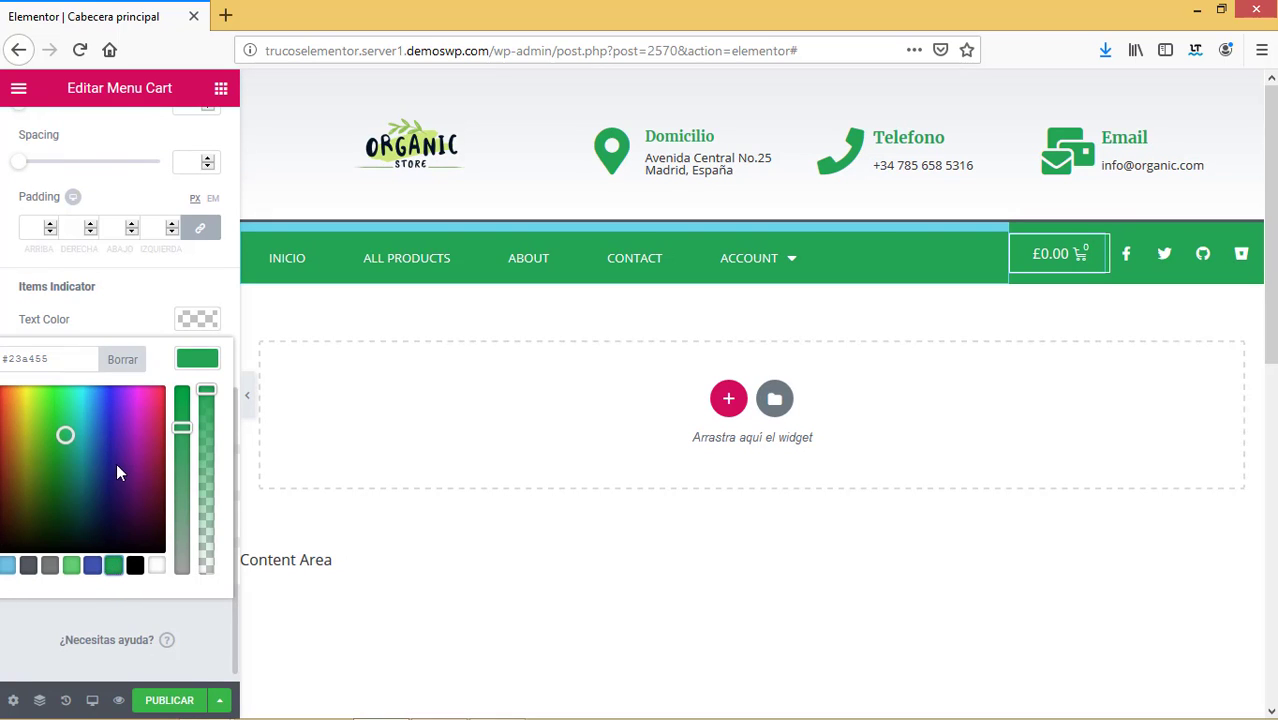
click(158, 567)
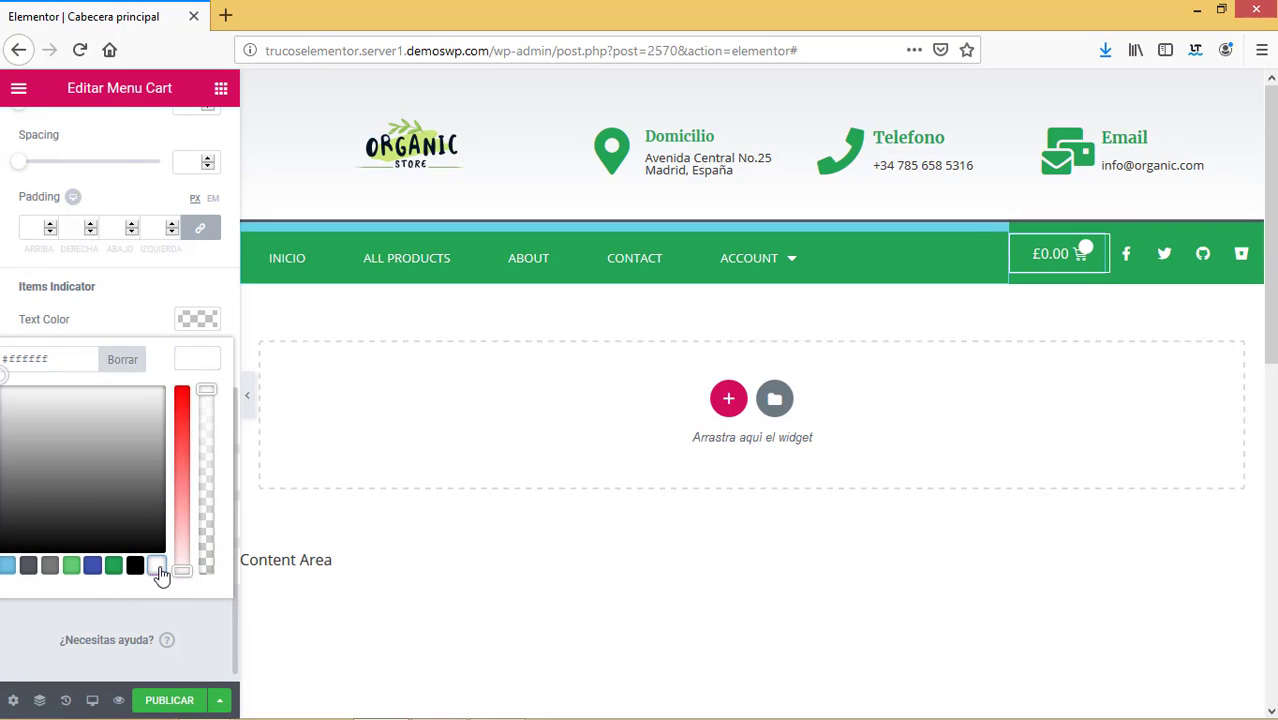
click(193, 321)
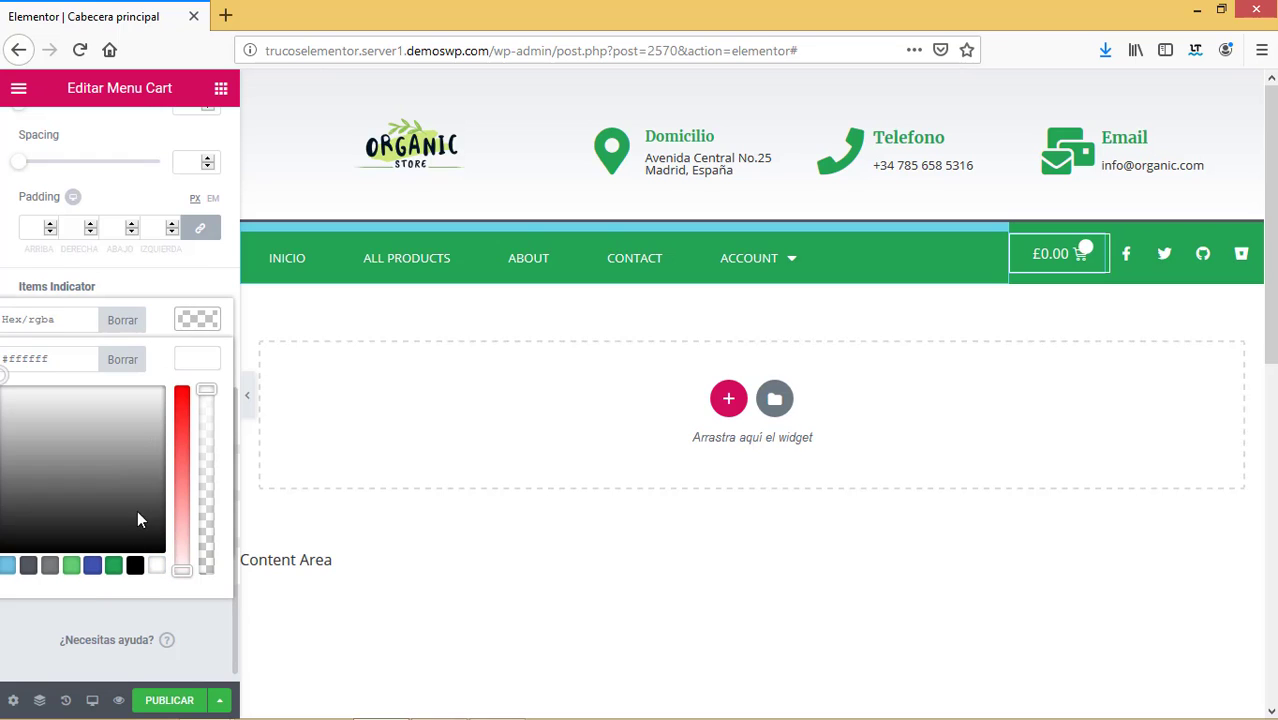
click(114, 566)
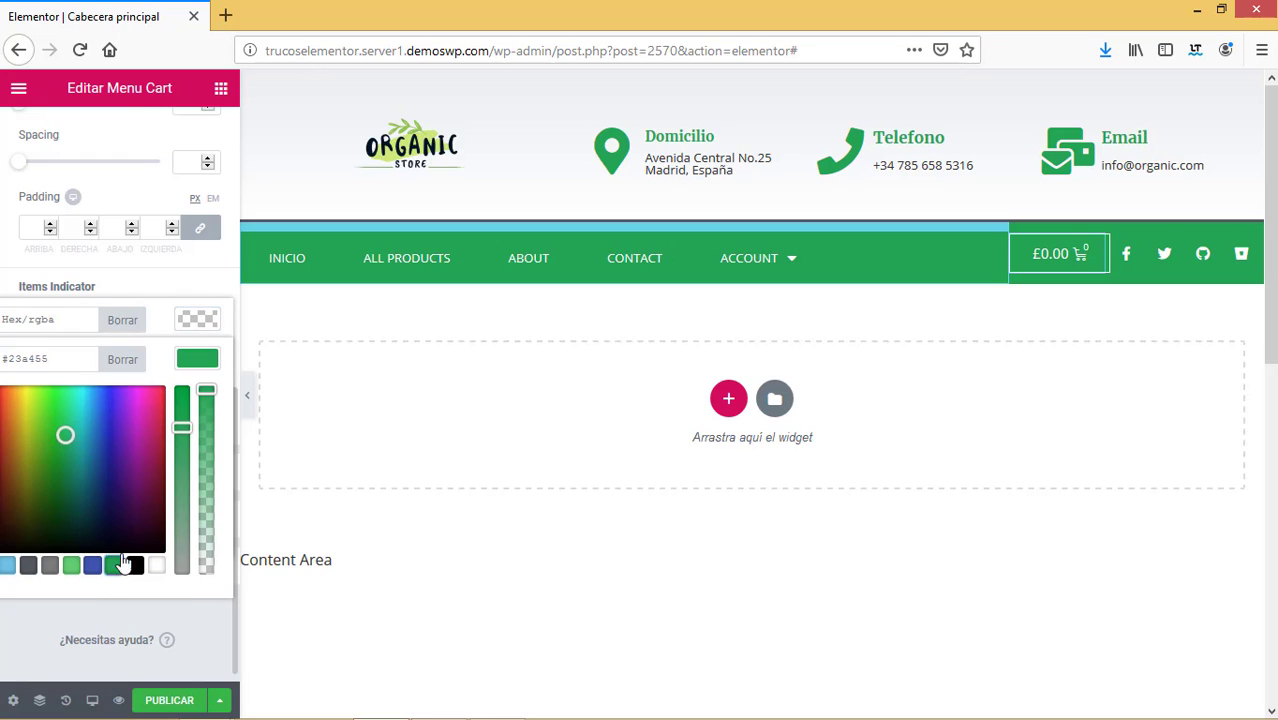
click(141, 285)
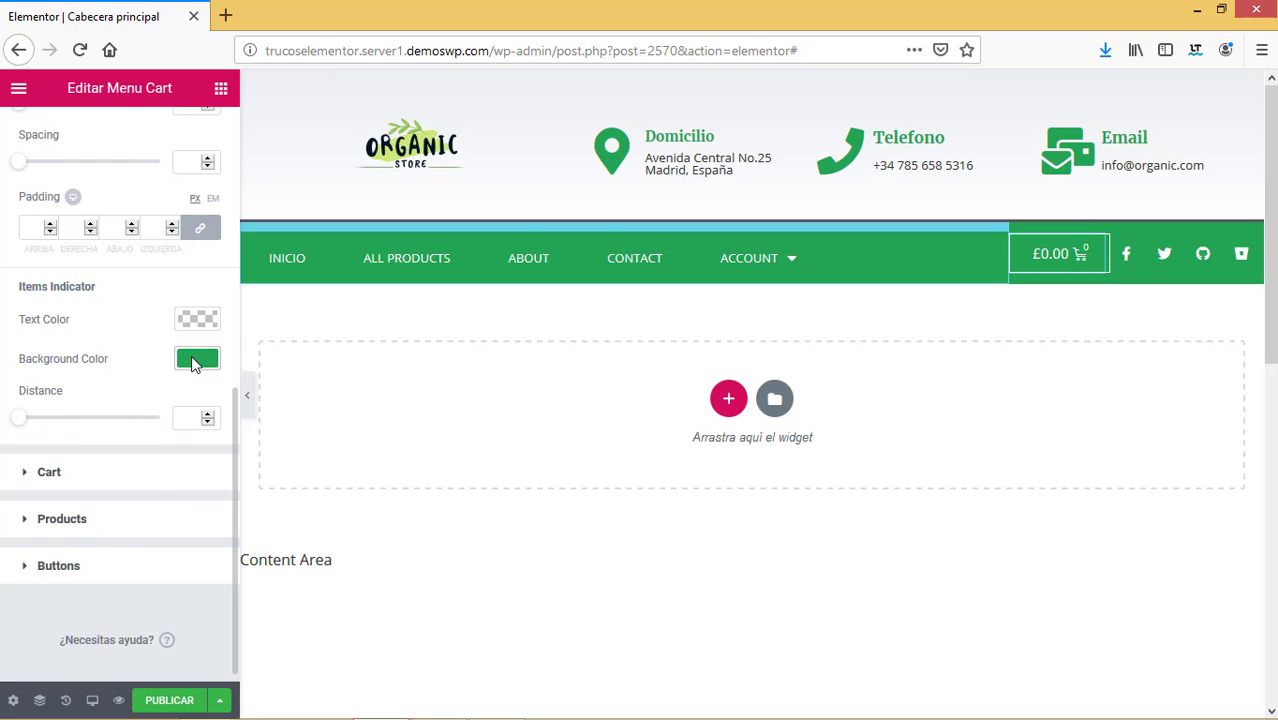
click(193, 357)
click(156, 567)
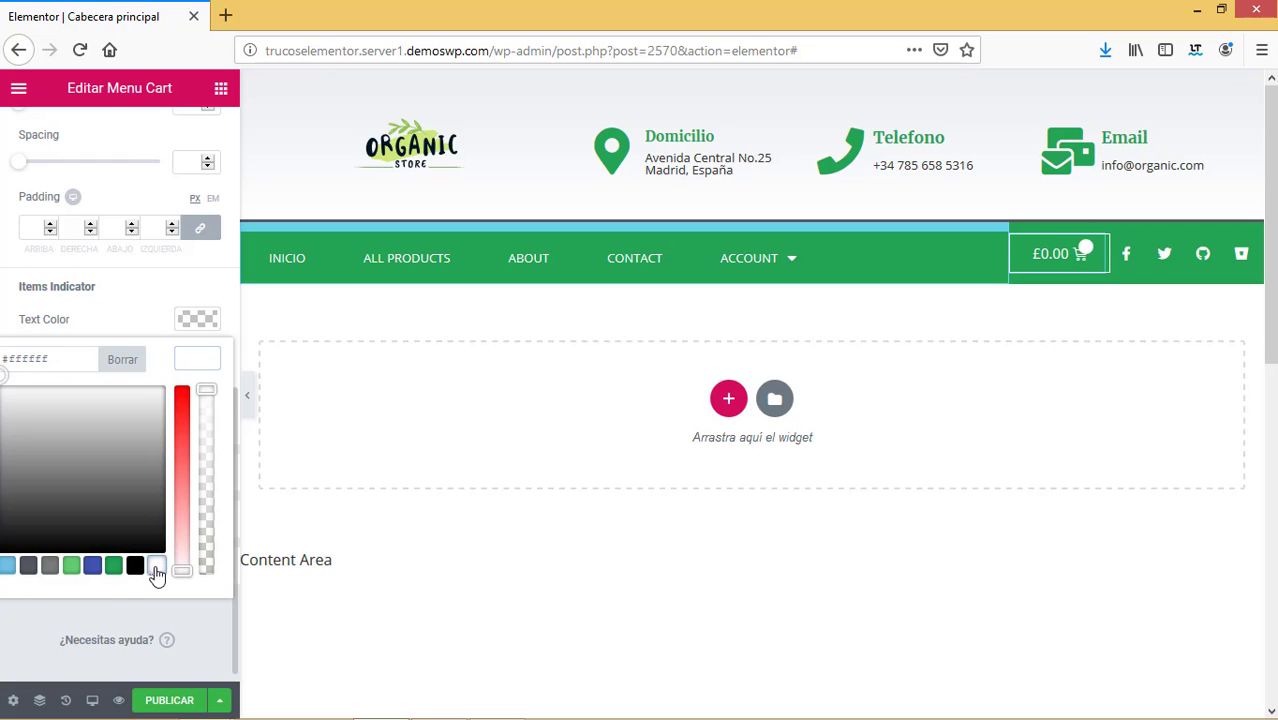
click(105, 300)
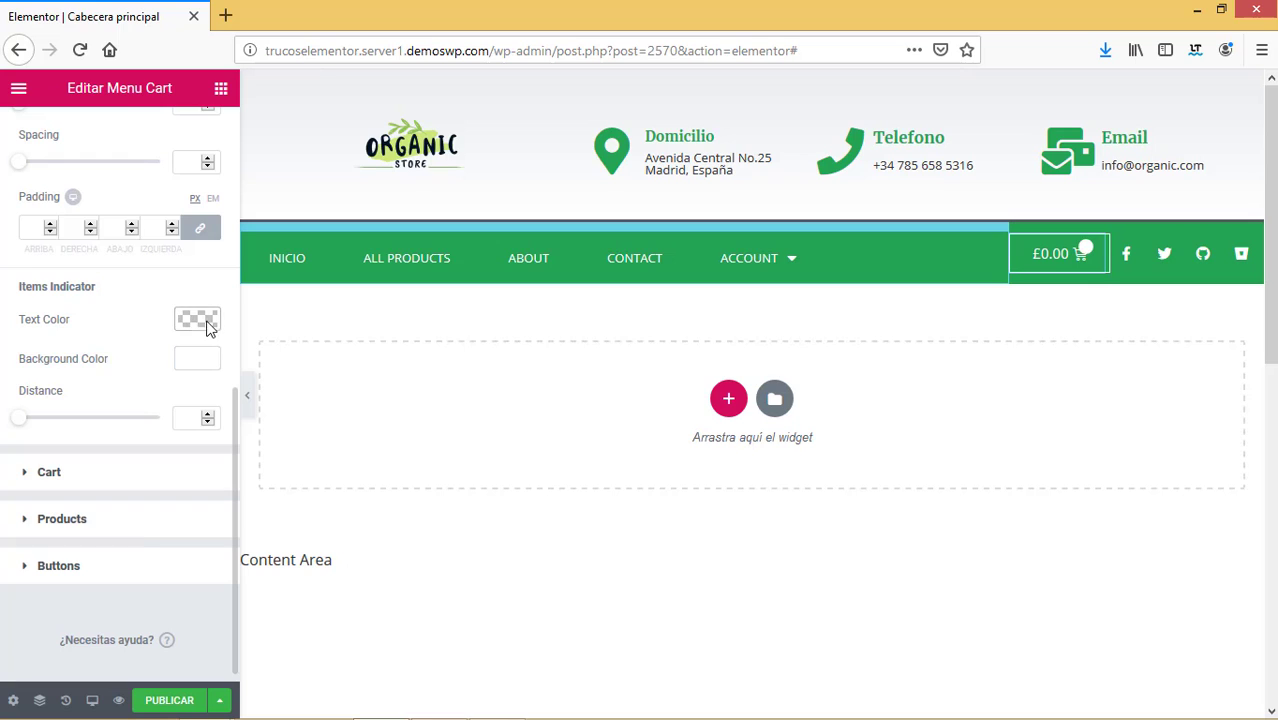
click(200, 320)
click(114, 526)
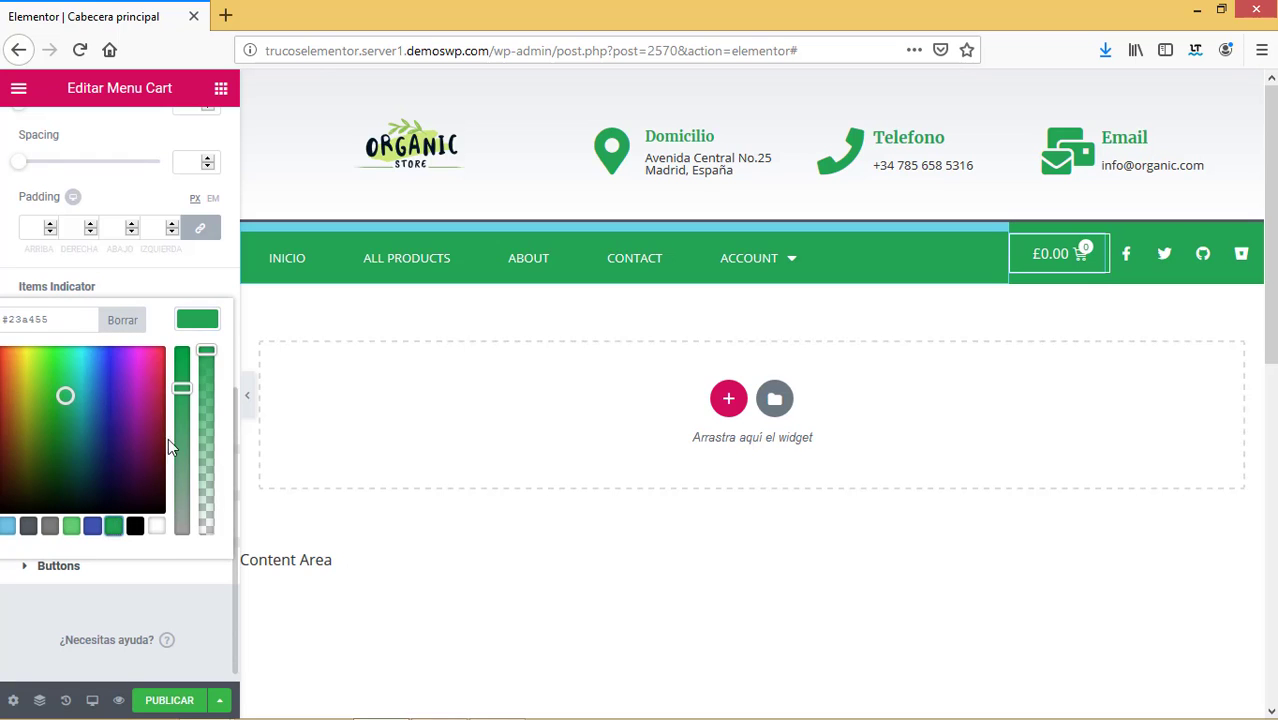
click(165, 283)
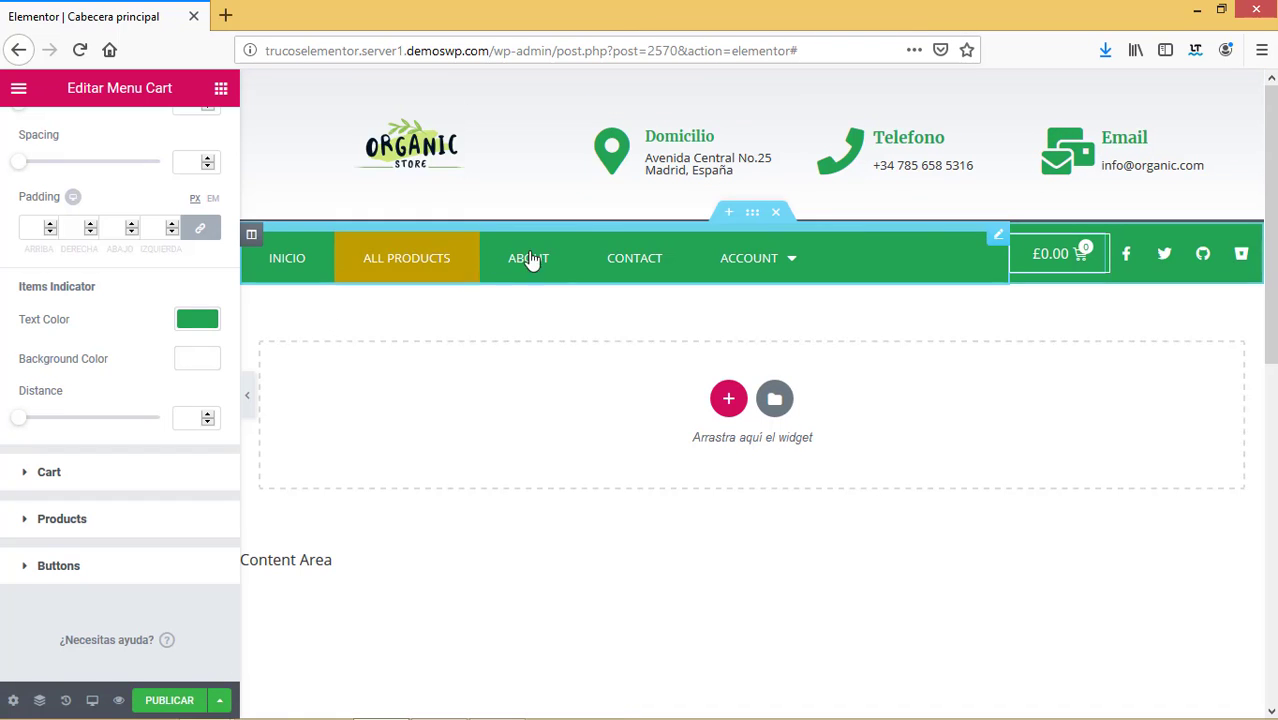
Confirm the Nav Menu uses Main Menu with Fade animation and review its Mobile Dropdown options.
click(617, 257)
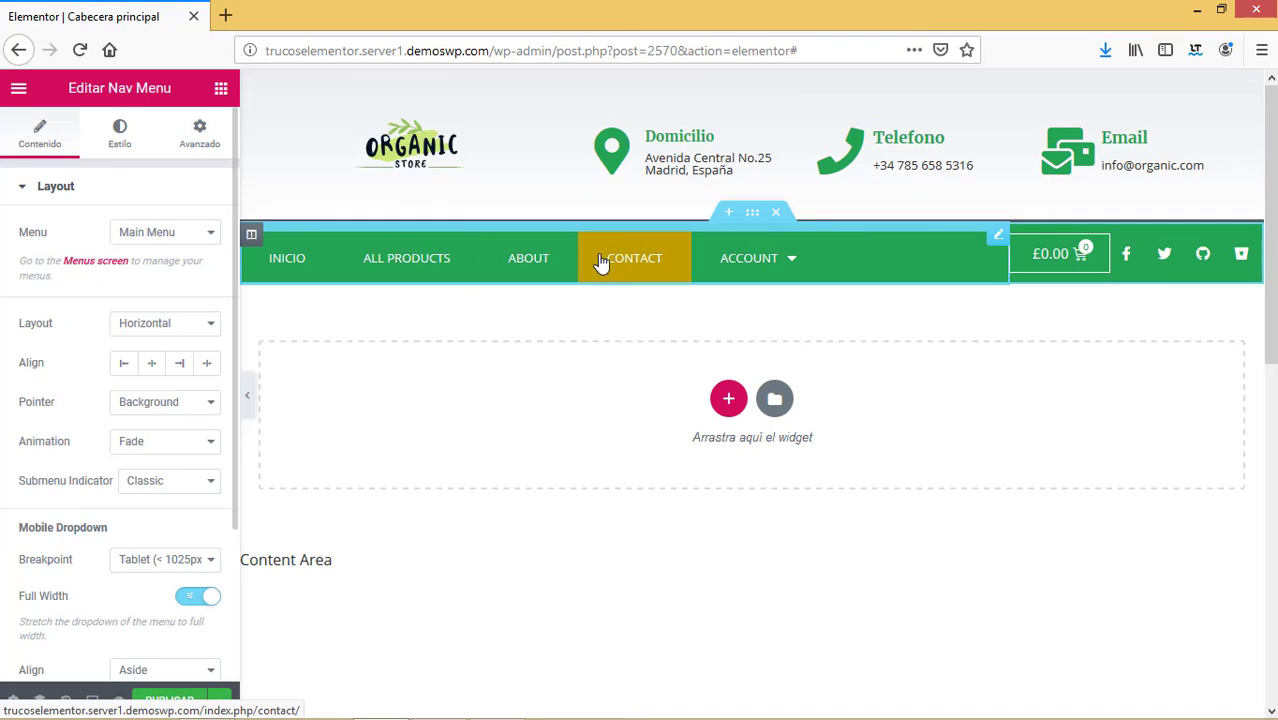
click(181, 234)
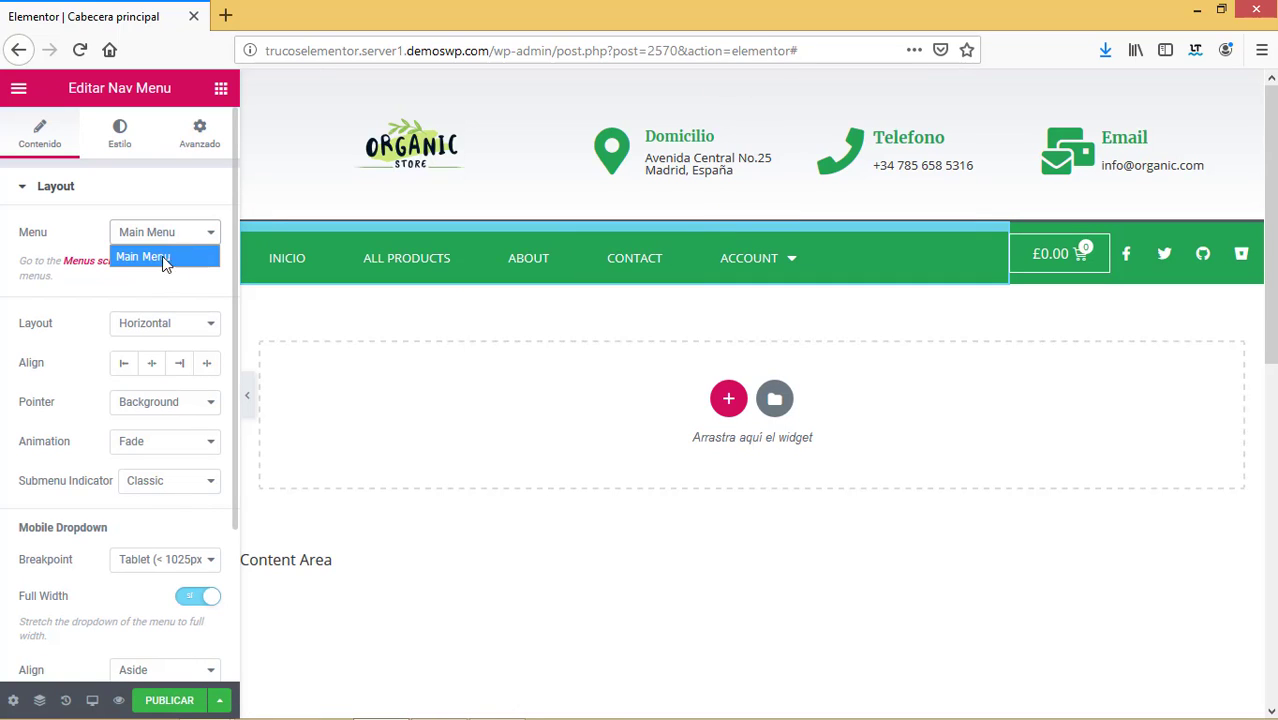
click(149, 257)
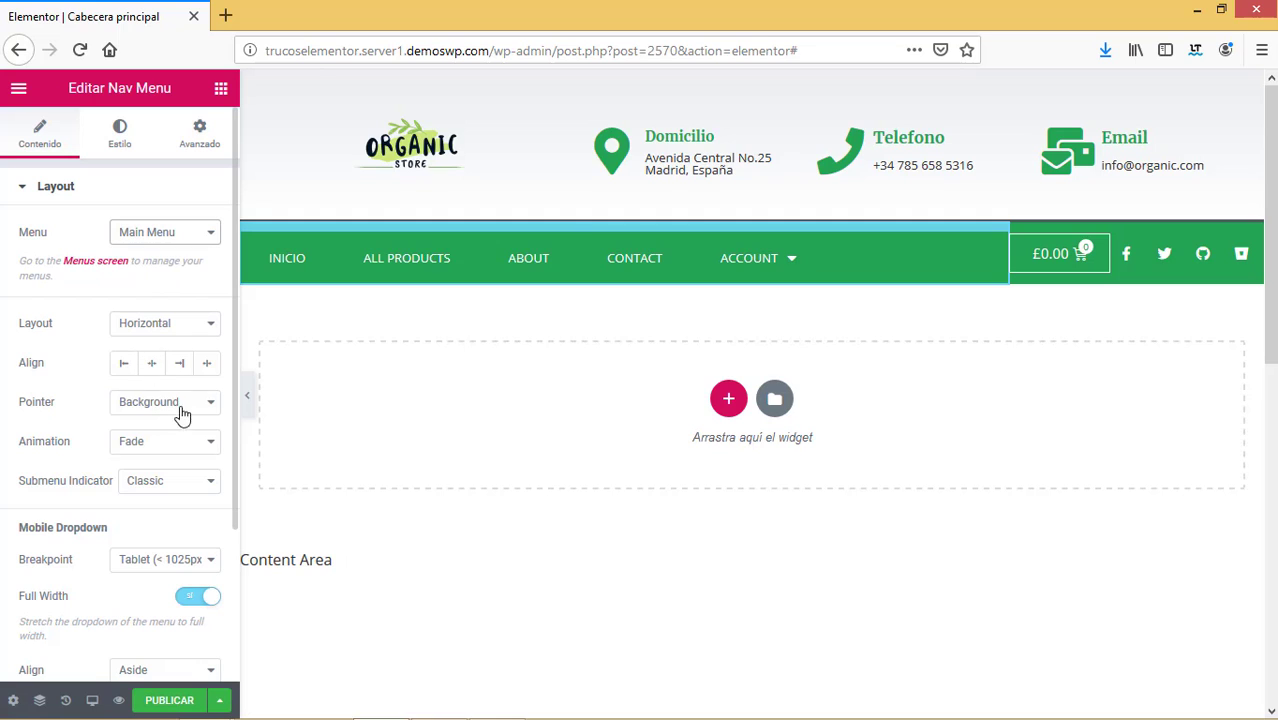
click(203, 447)
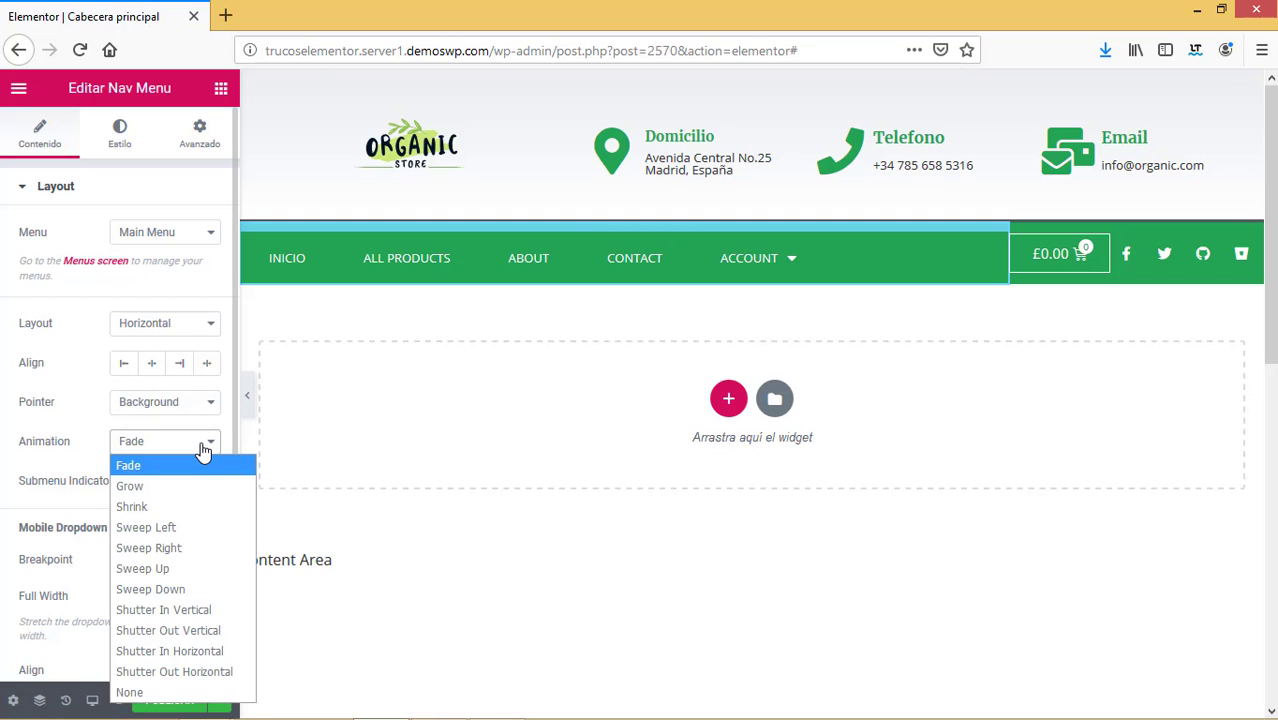
click(204, 450)
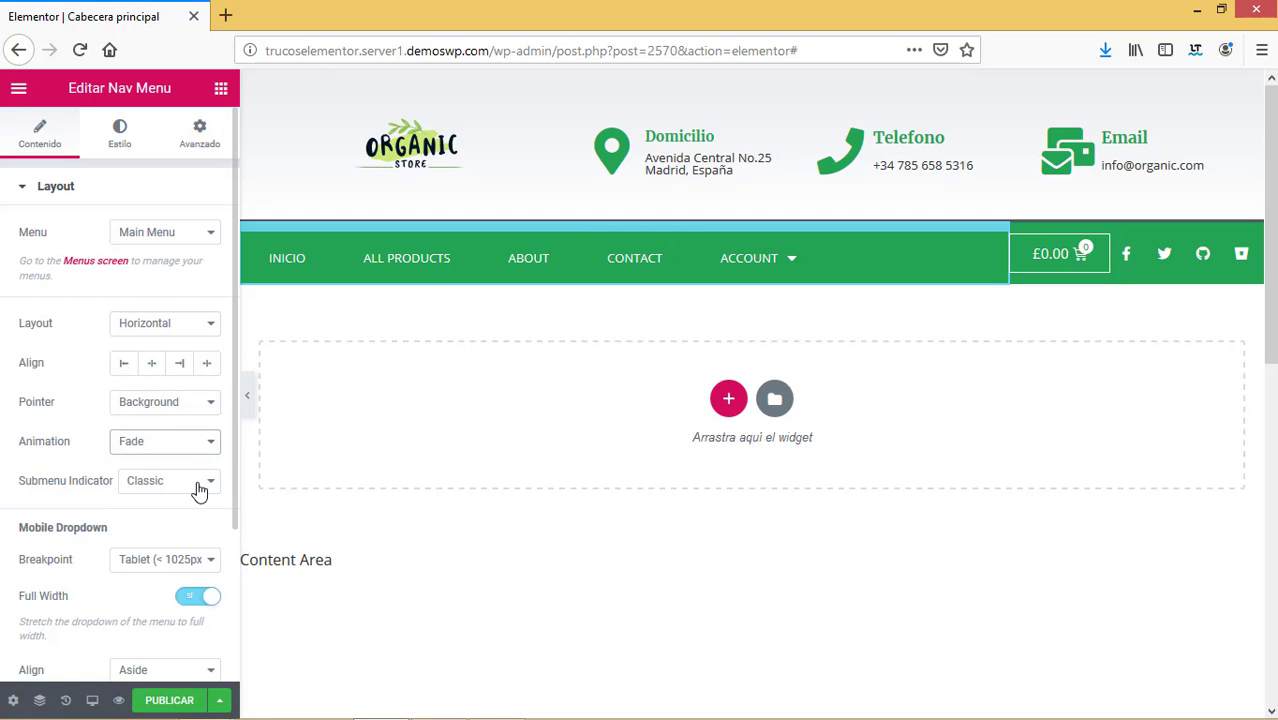
scroll(233, 480, down, 3)
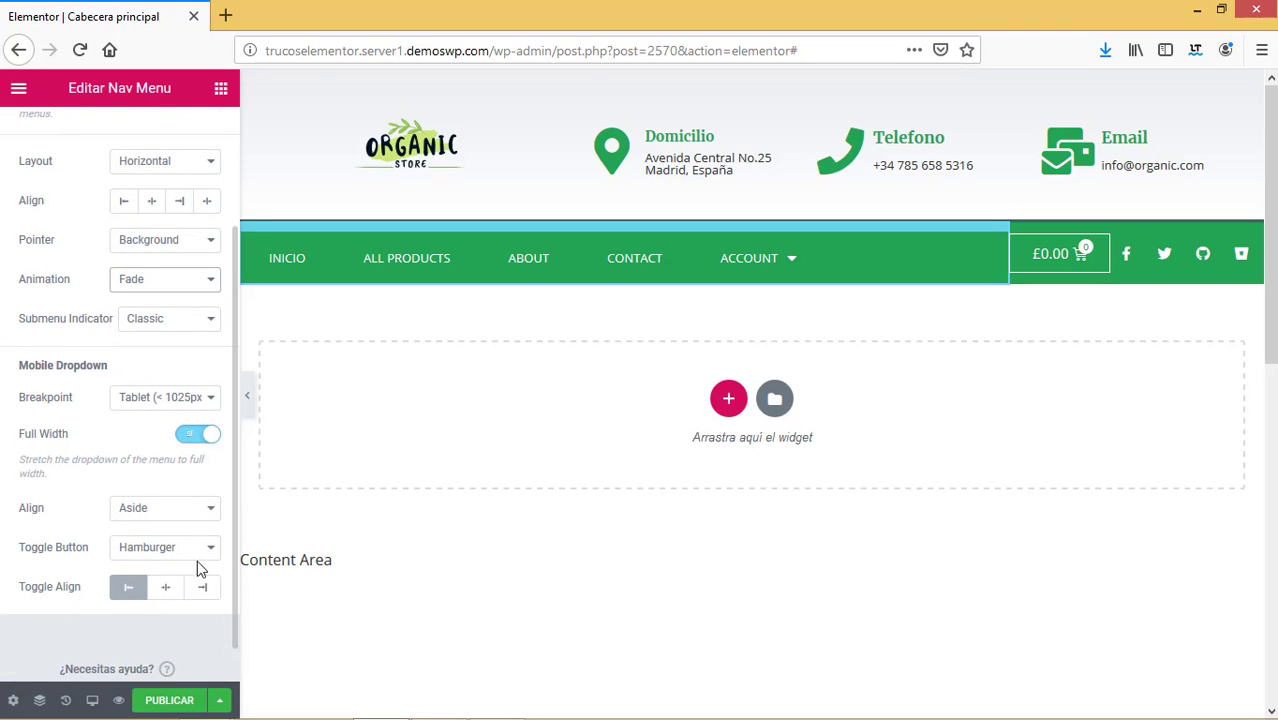
scroll(220, 516, up, 3)
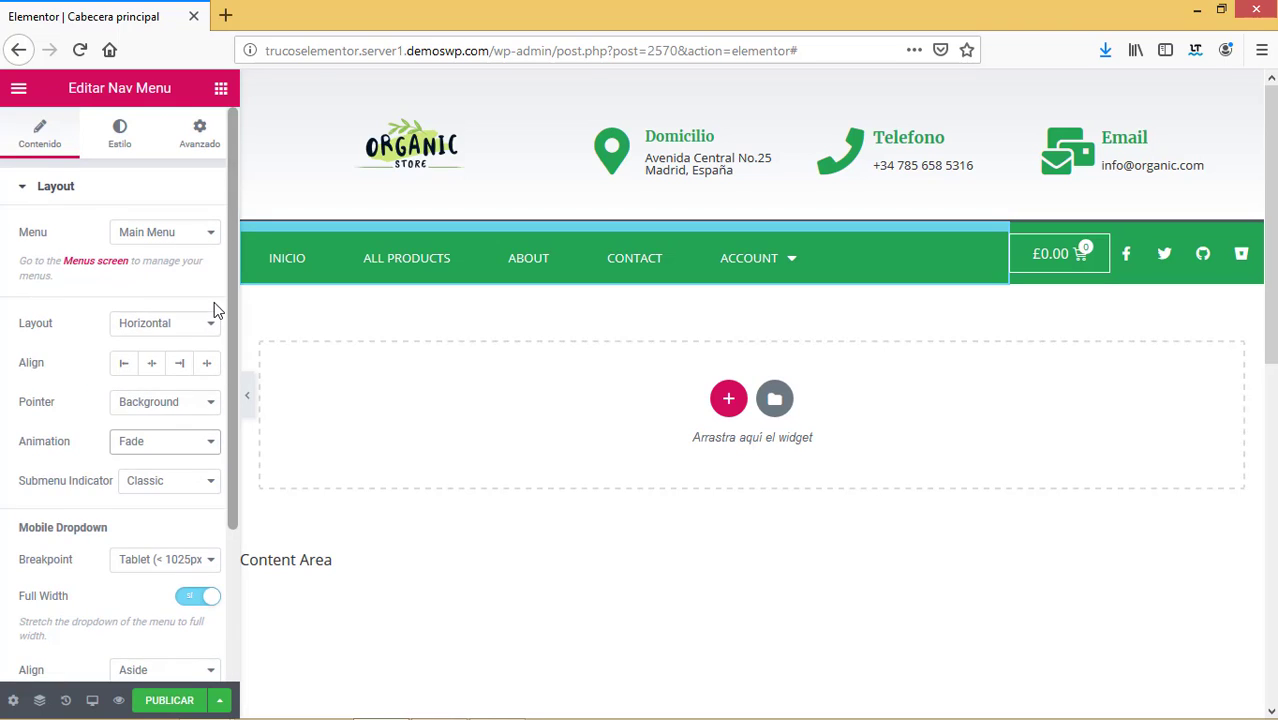
scroll(228, 560, down, 3)
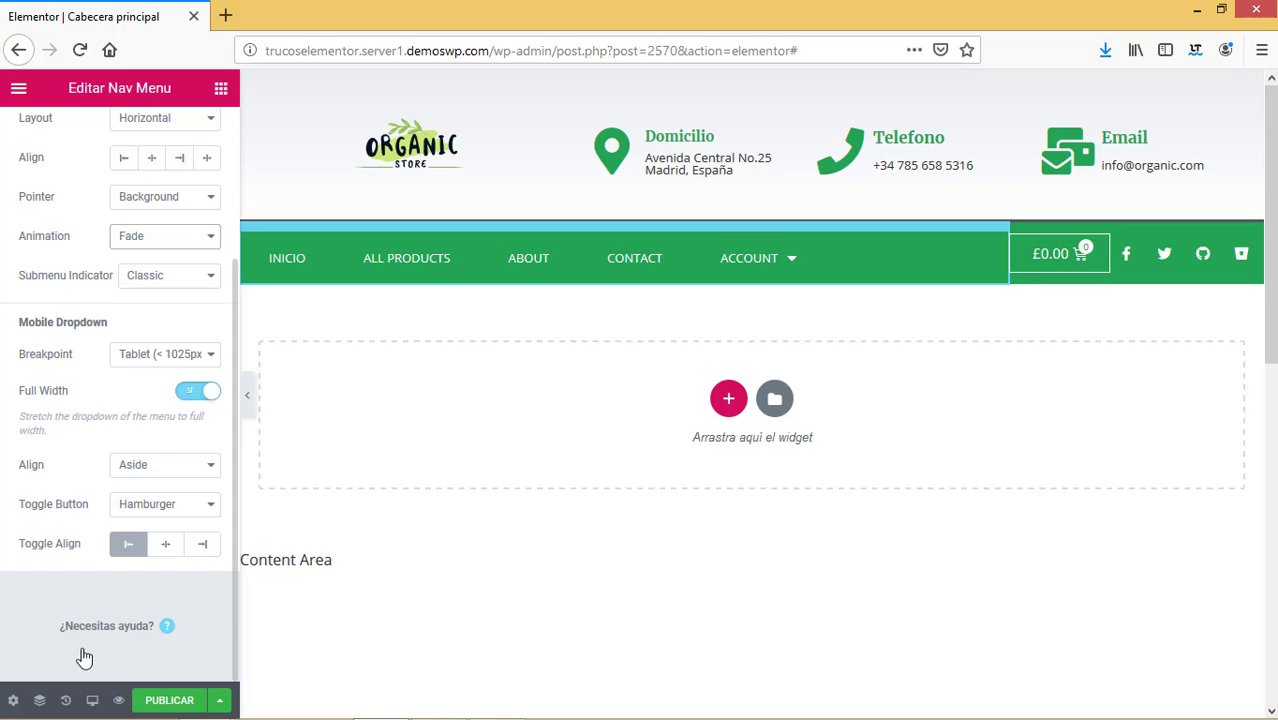
click(93, 703)
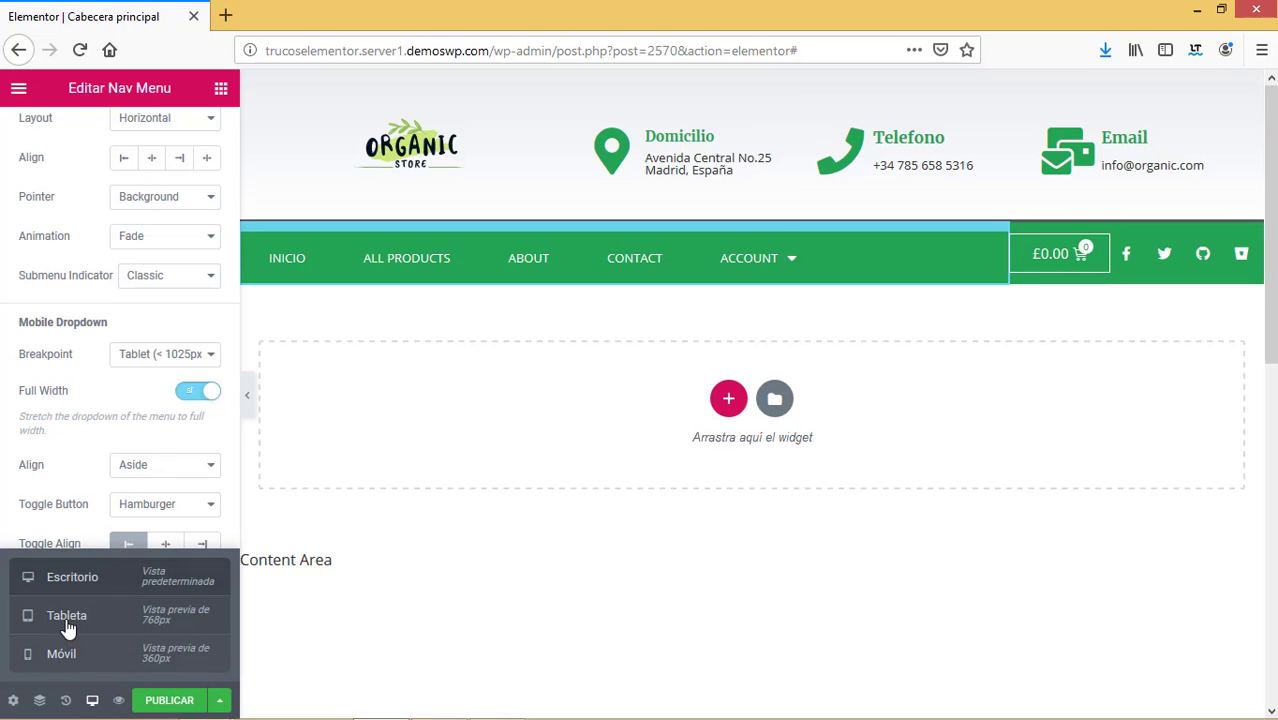
Switch to the tablet preview and adjust the nav menu column's width.
click(64, 622)
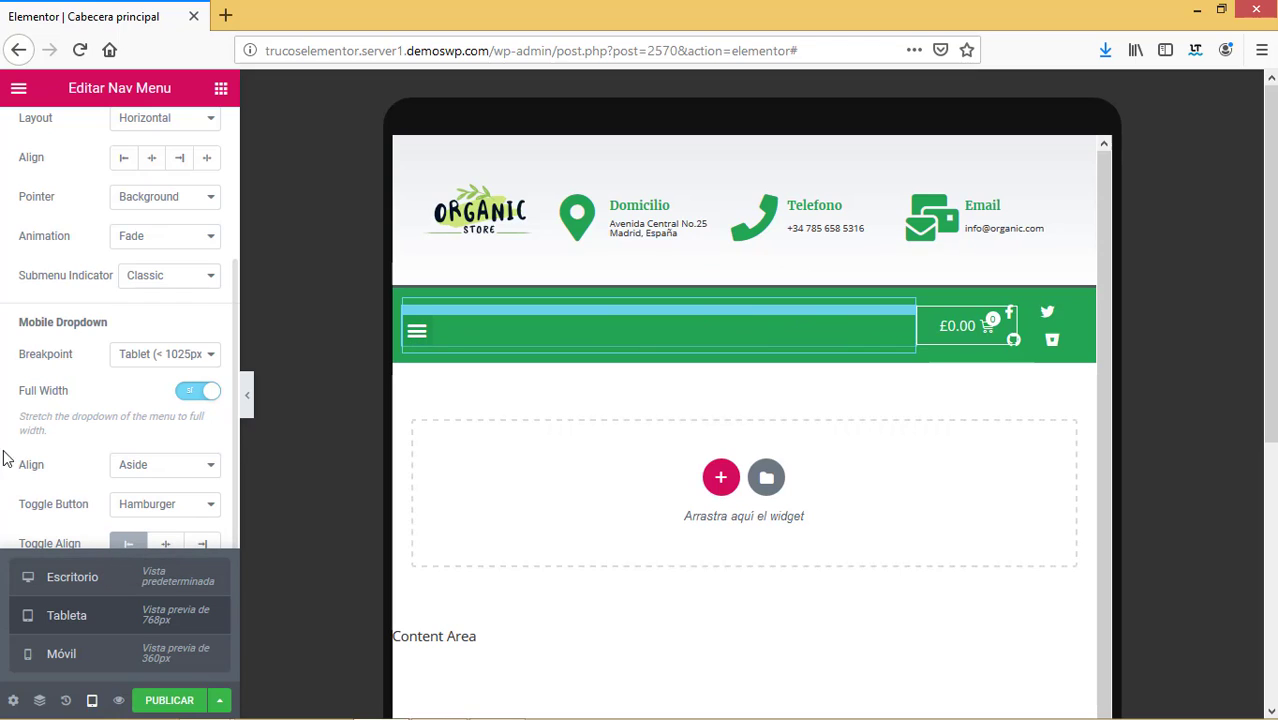
click(413, 313)
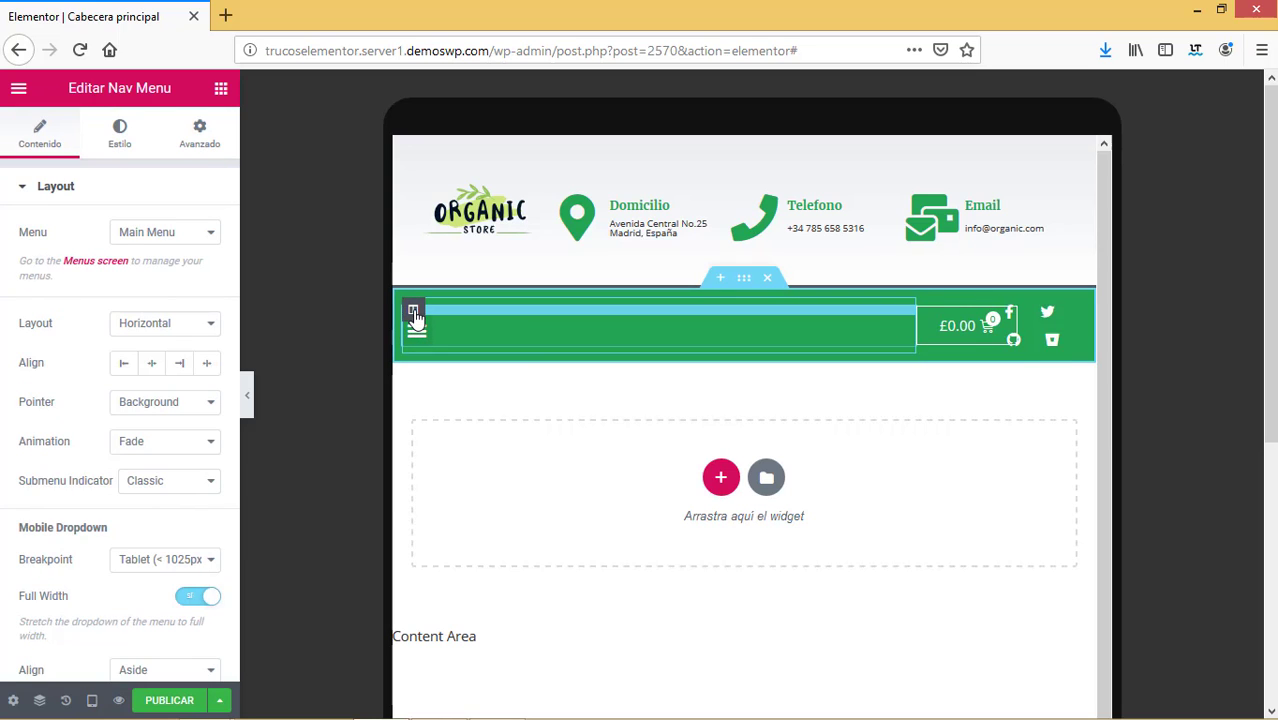
click(413, 312)
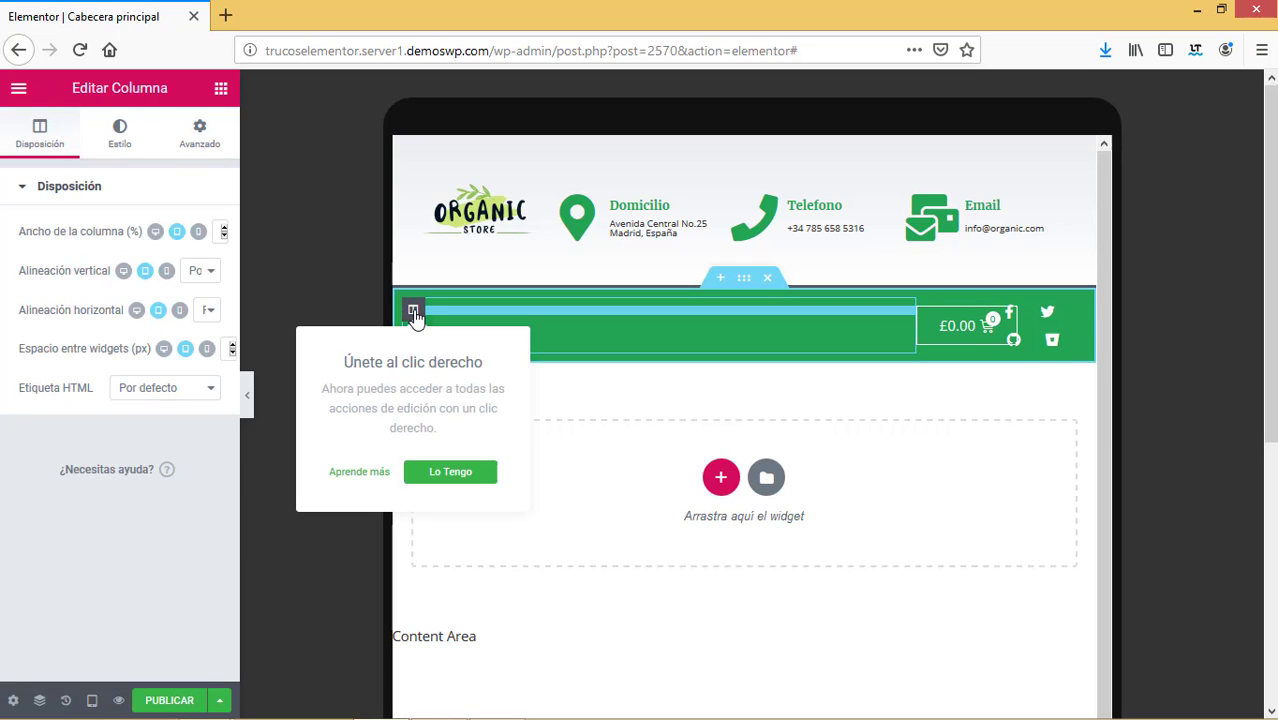
click(224, 238)
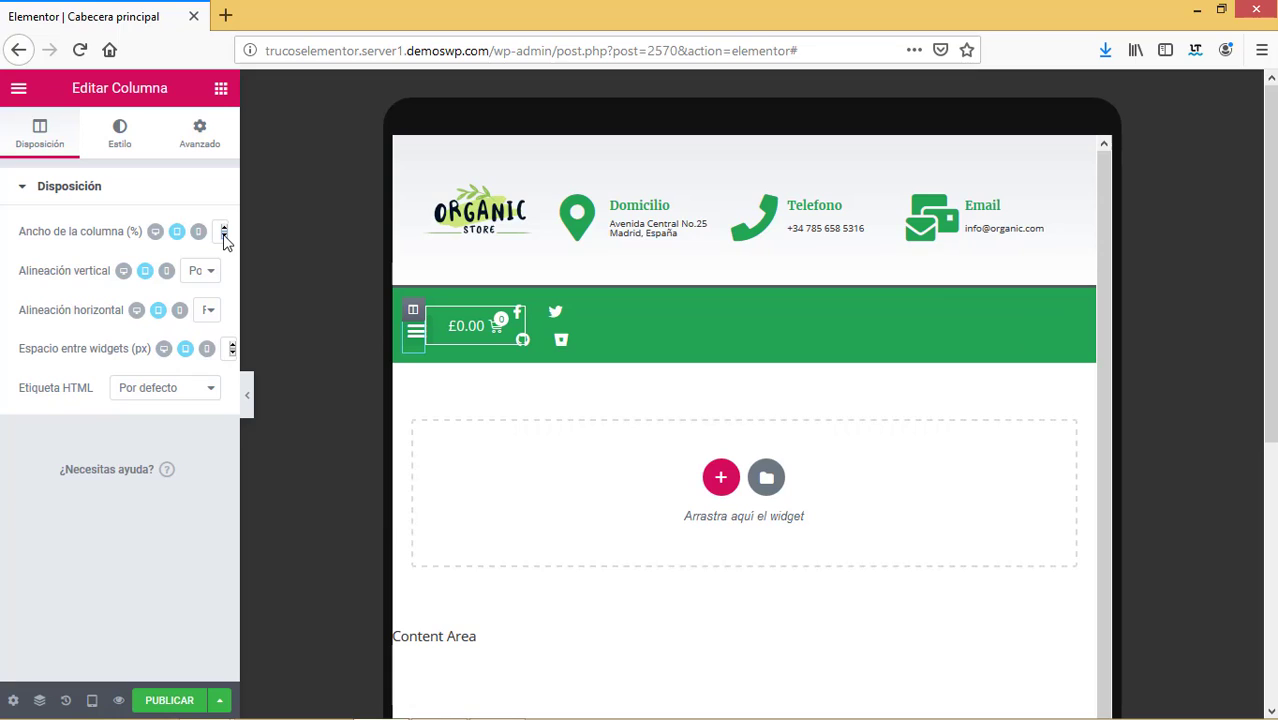
drag(224, 235, 225, 237)
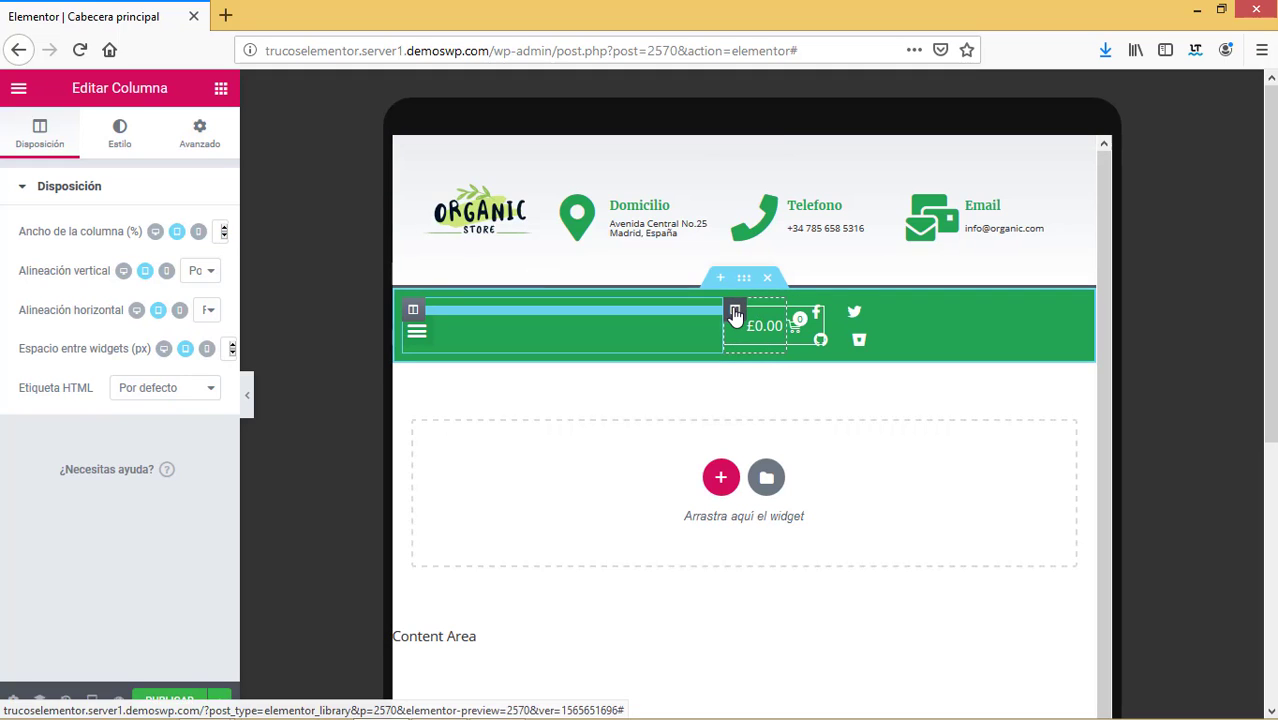
Resize the social-icons column beside the cart in the tablet layout.
click(735, 314)
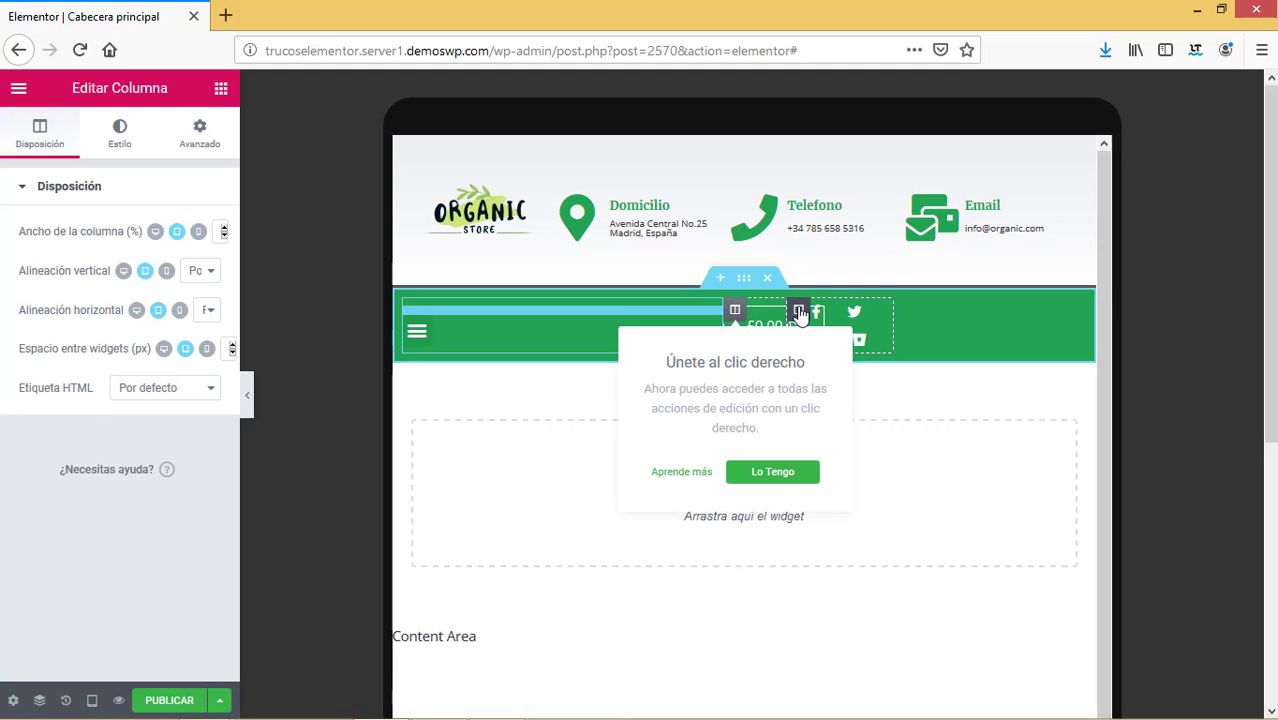
click(800, 313)
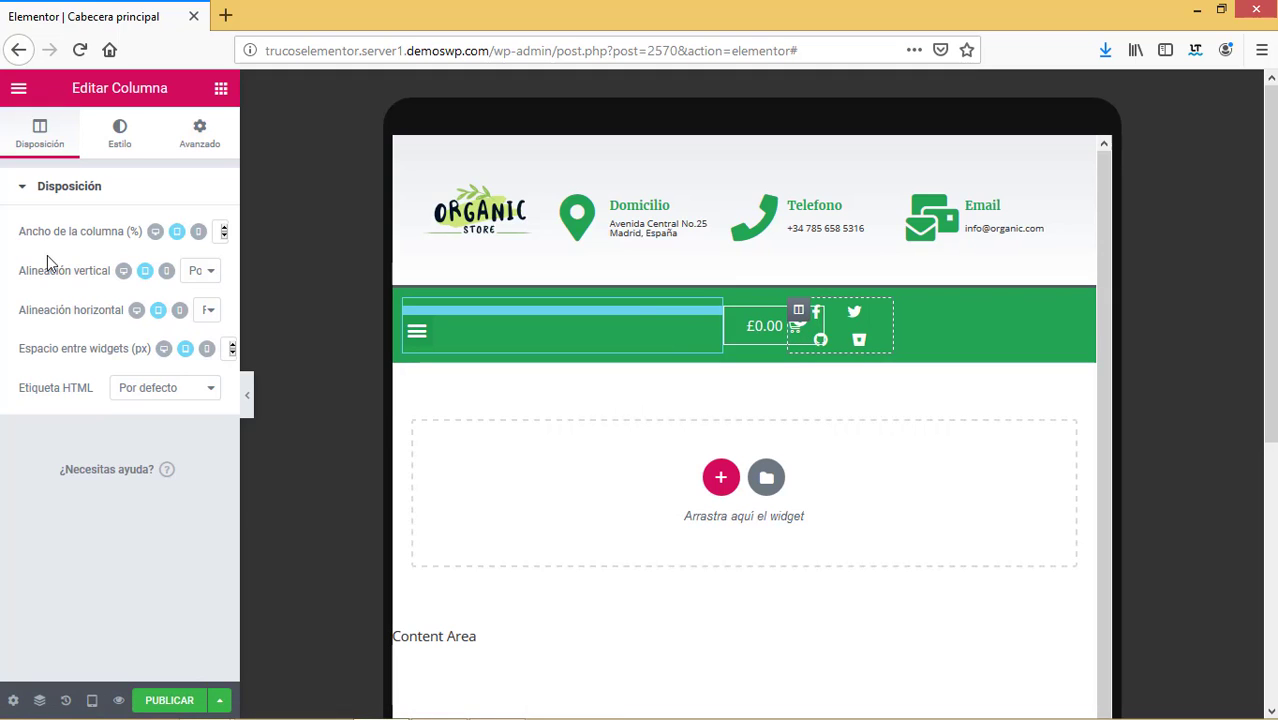
click(224, 228)
click(224, 228)
click(224, 228)
click(224, 228)
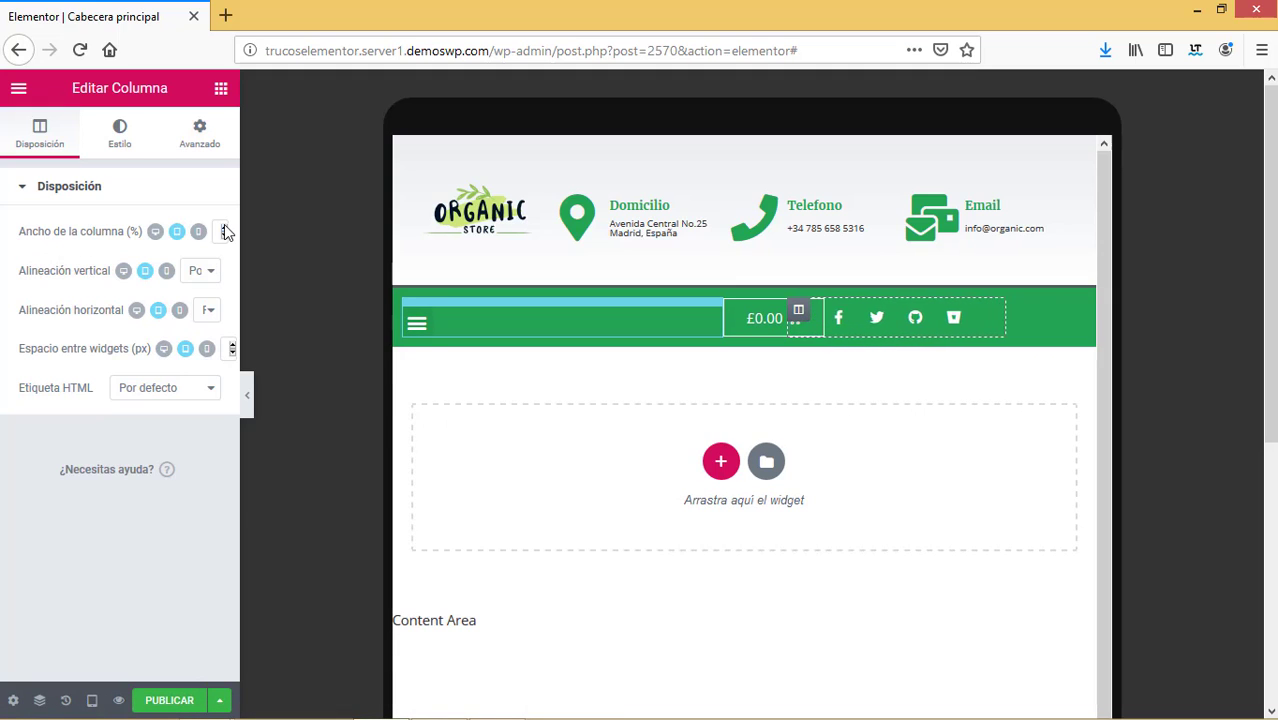
click(224, 228)
click(224, 236)
click(224, 236)
click(224, 236)
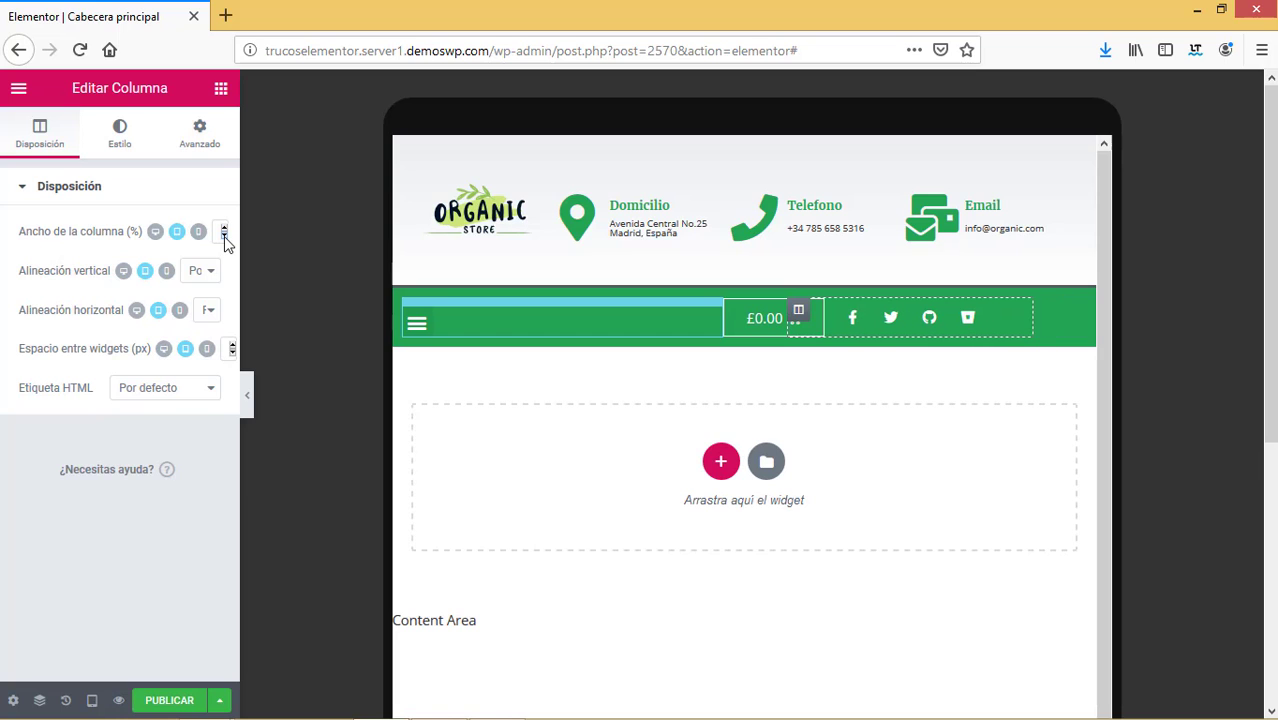
click(224, 236)
click(224, 236)
click(224, 236)
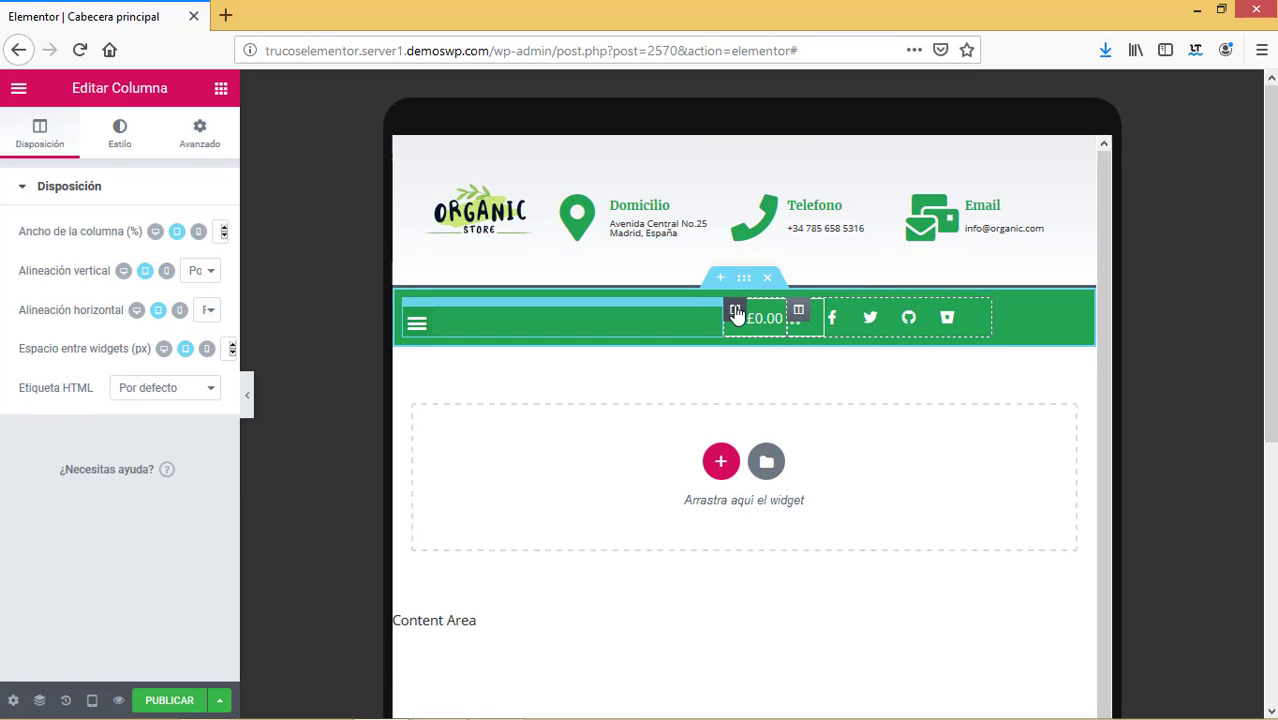
Widen the cart column in the tablet layout.
click(223, 235)
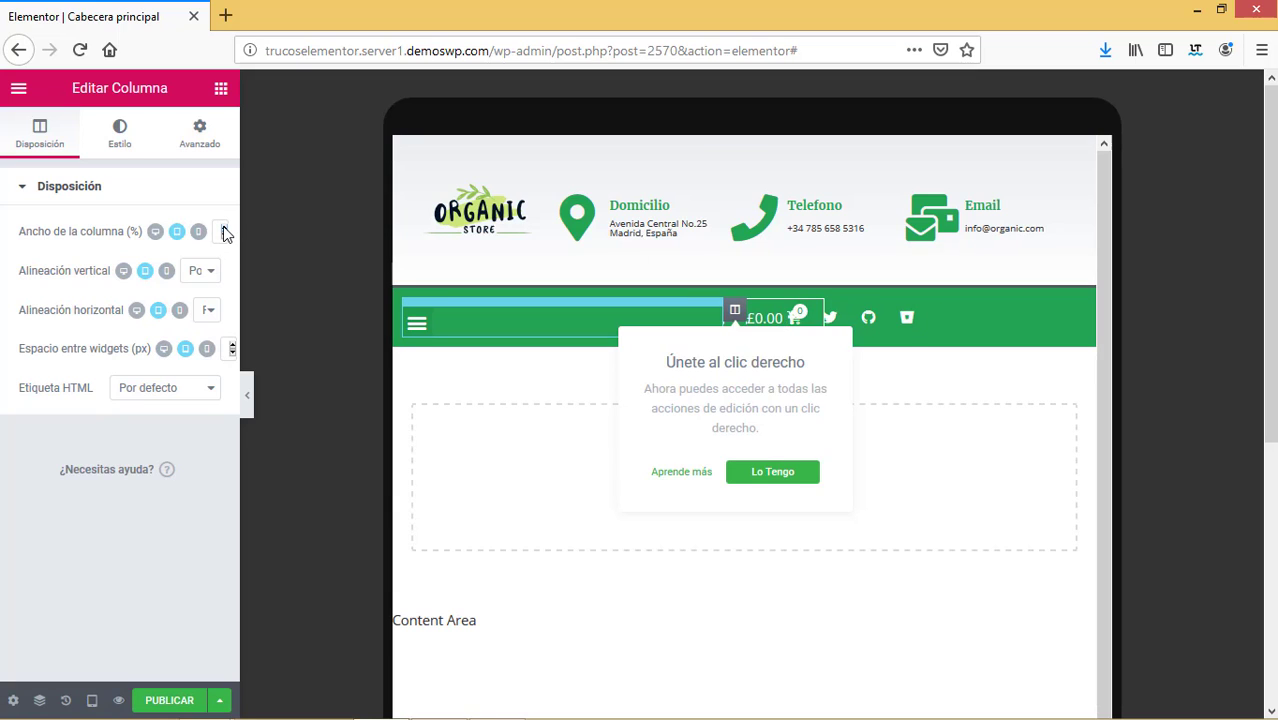
click(223, 235)
click(226, 228)
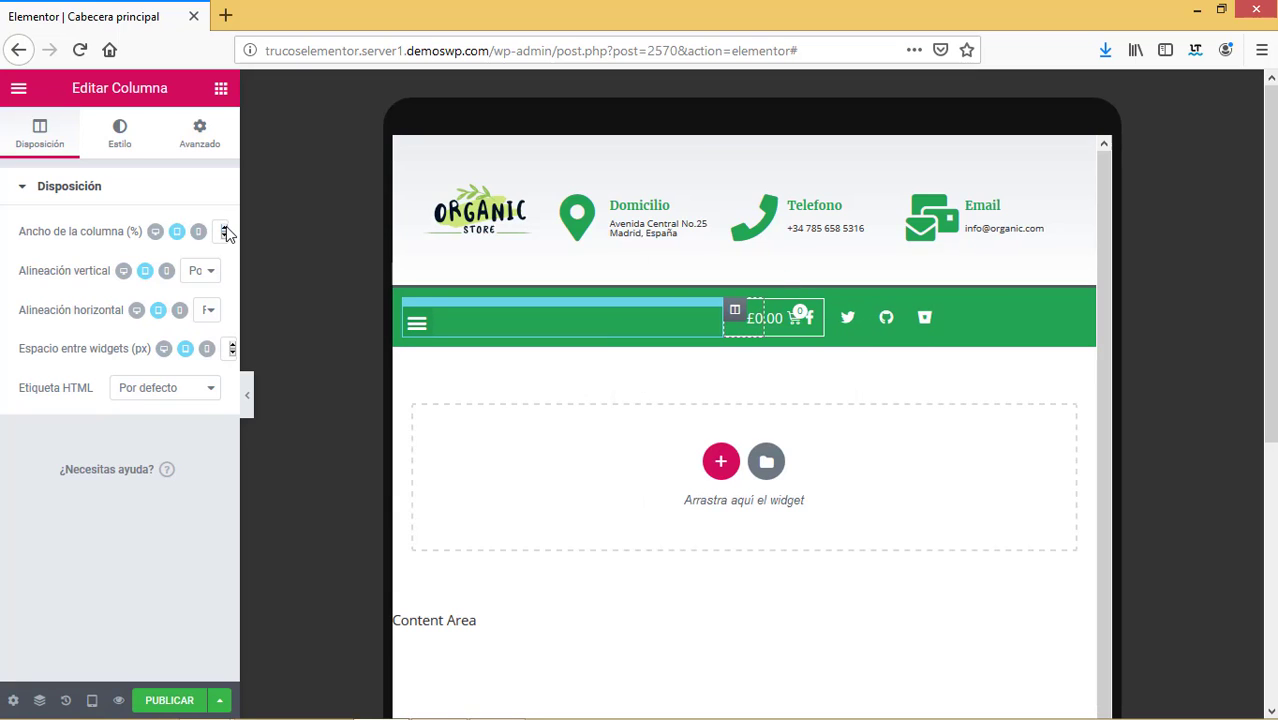
click(226, 228)
click(226, 228)
click(226, 228)
click(225, 228)
click(225, 228)
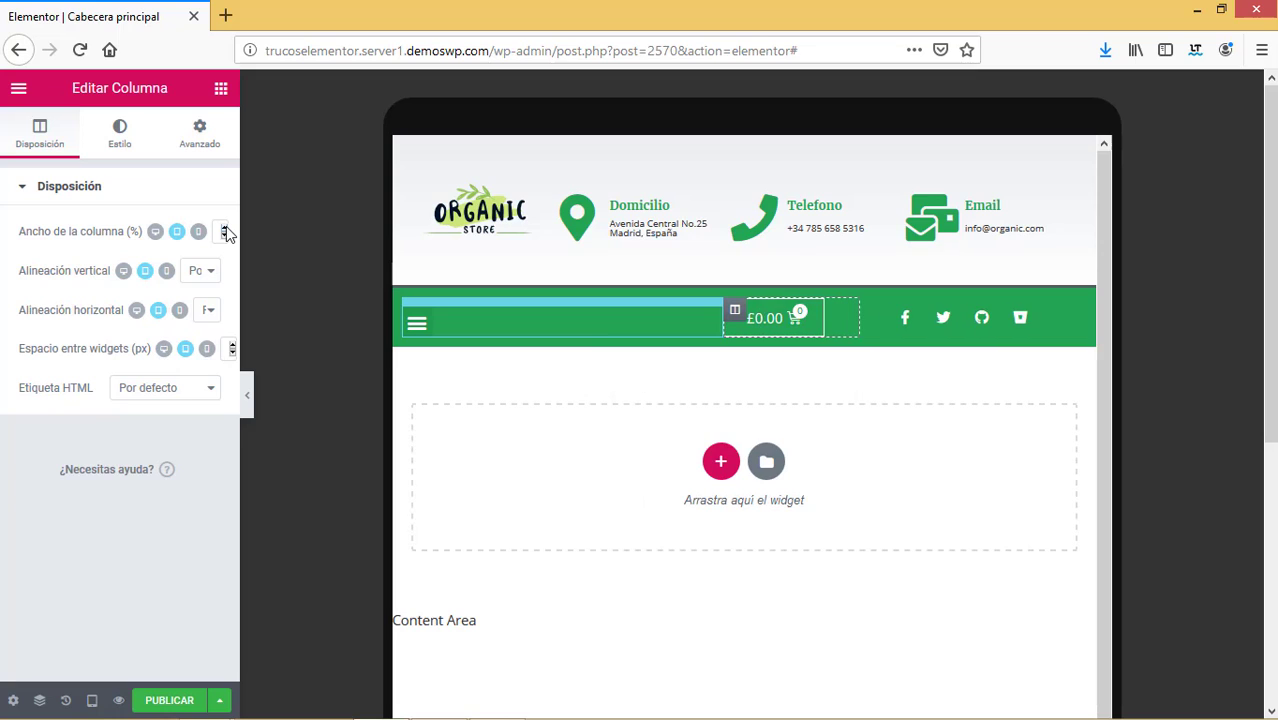
click(226, 228)
click(226, 228)
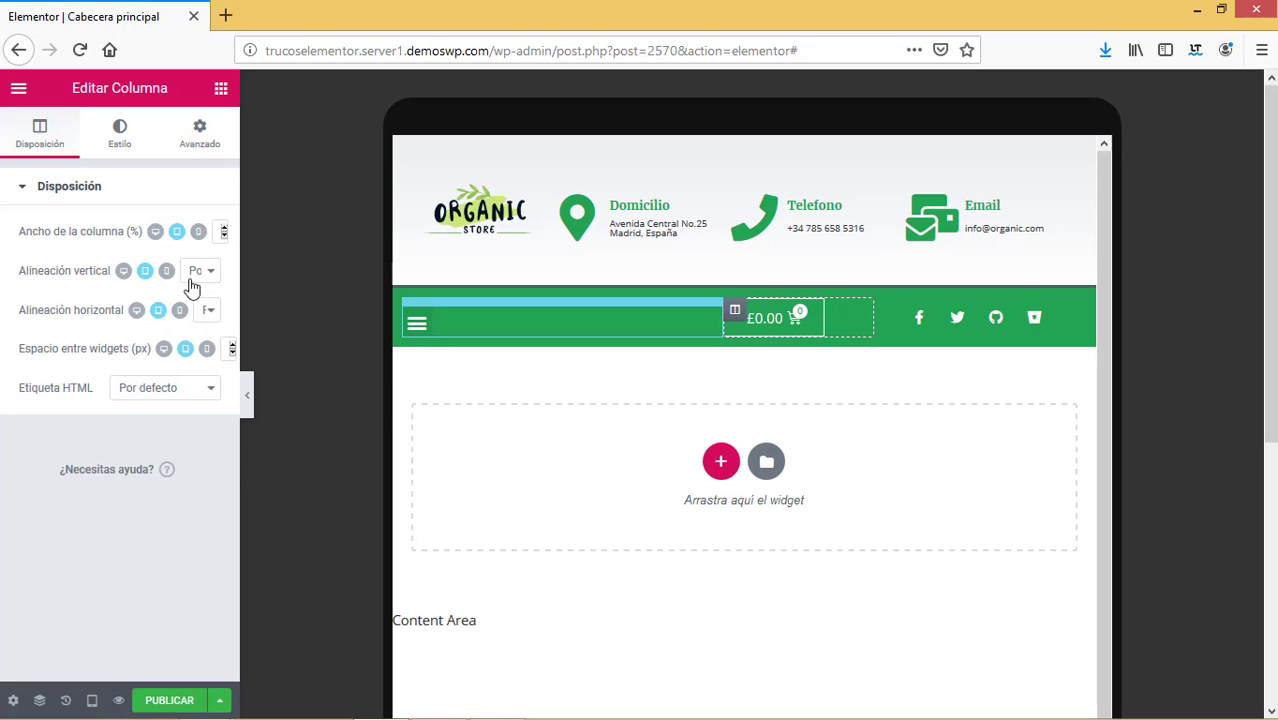
Align the cart column's content Medio vertically and Centro horizontally.
click(203, 273)
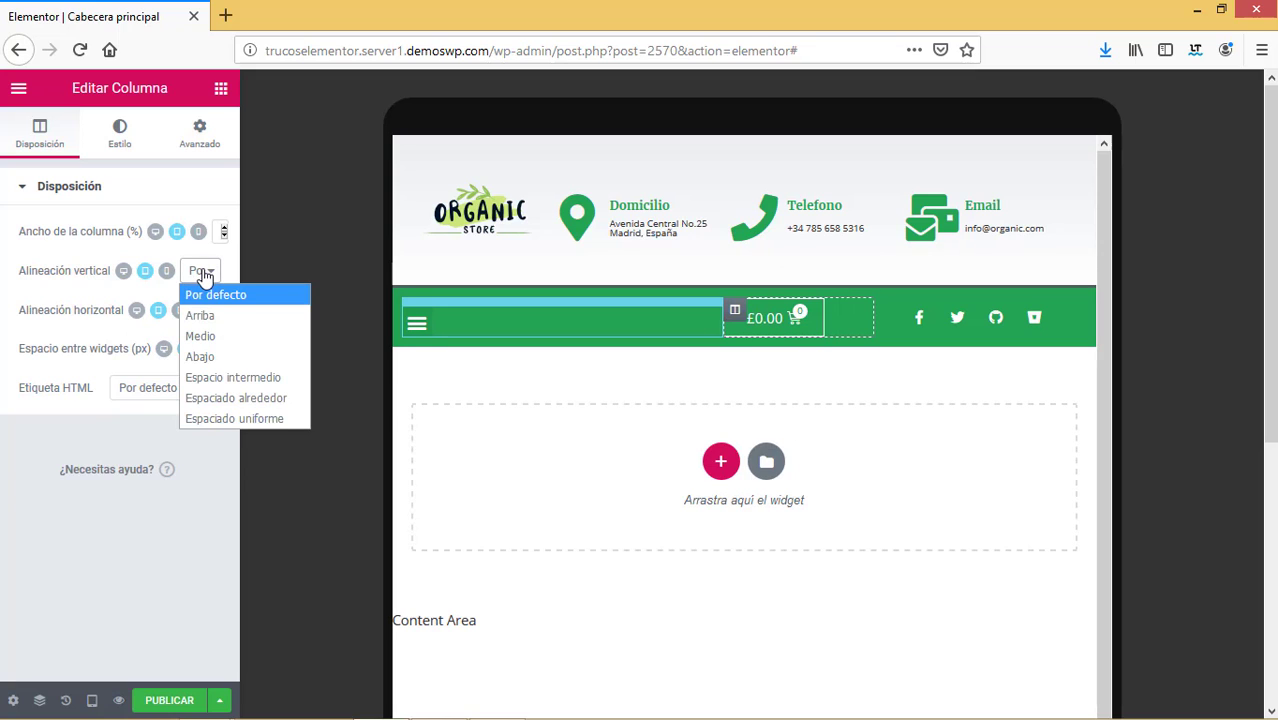
click(220, 337)
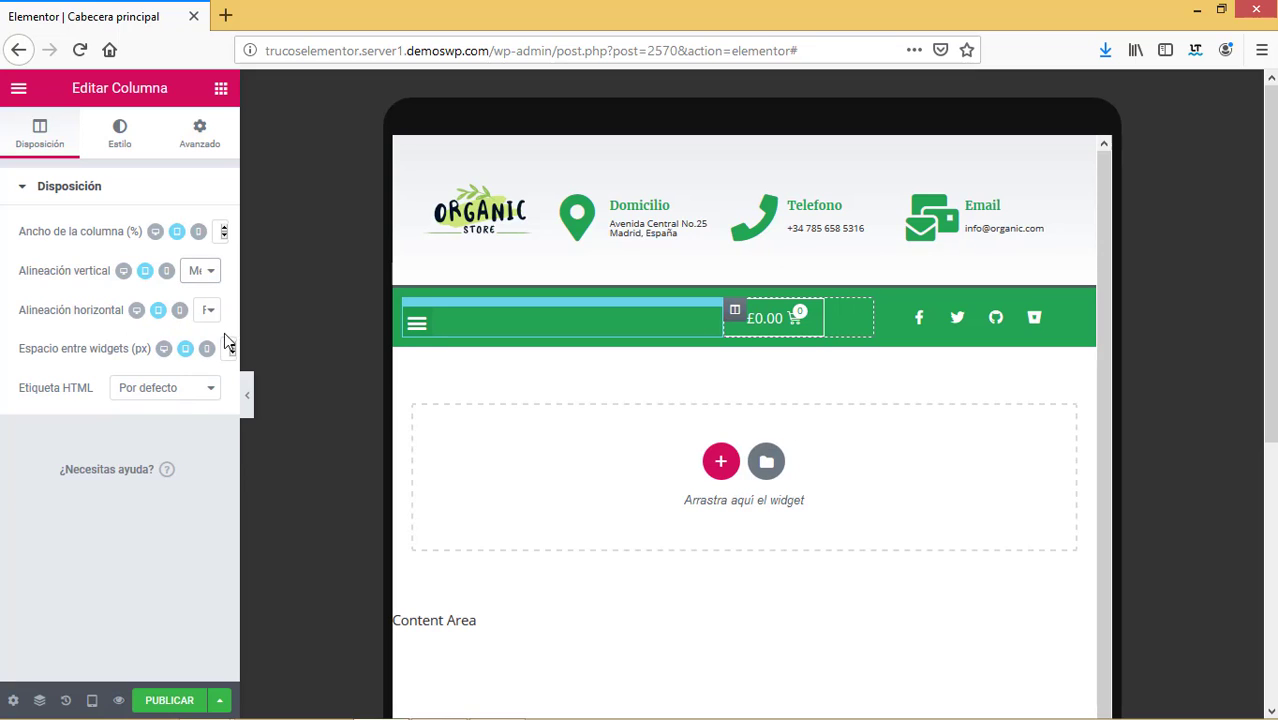
click(217, 317)
click(220, 376)
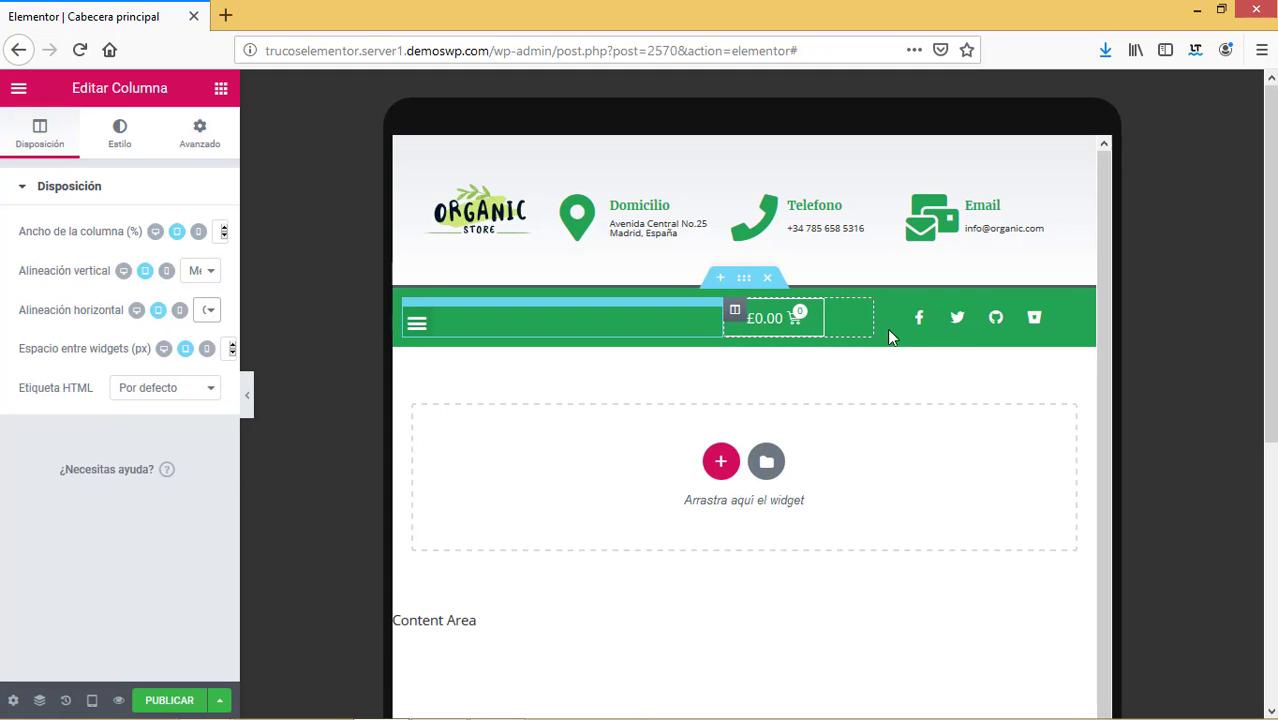
Set the Menu Cart widget's alignment to Center.
click(786, 330)
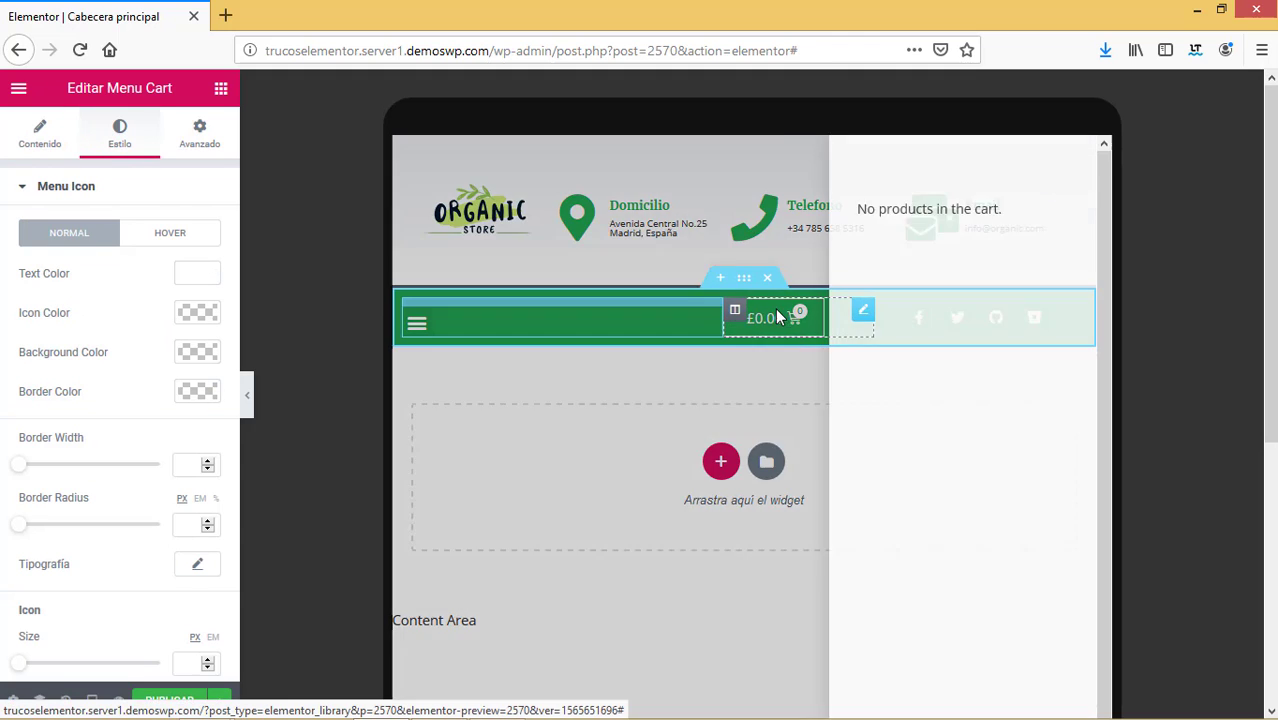
click(1071, 167)
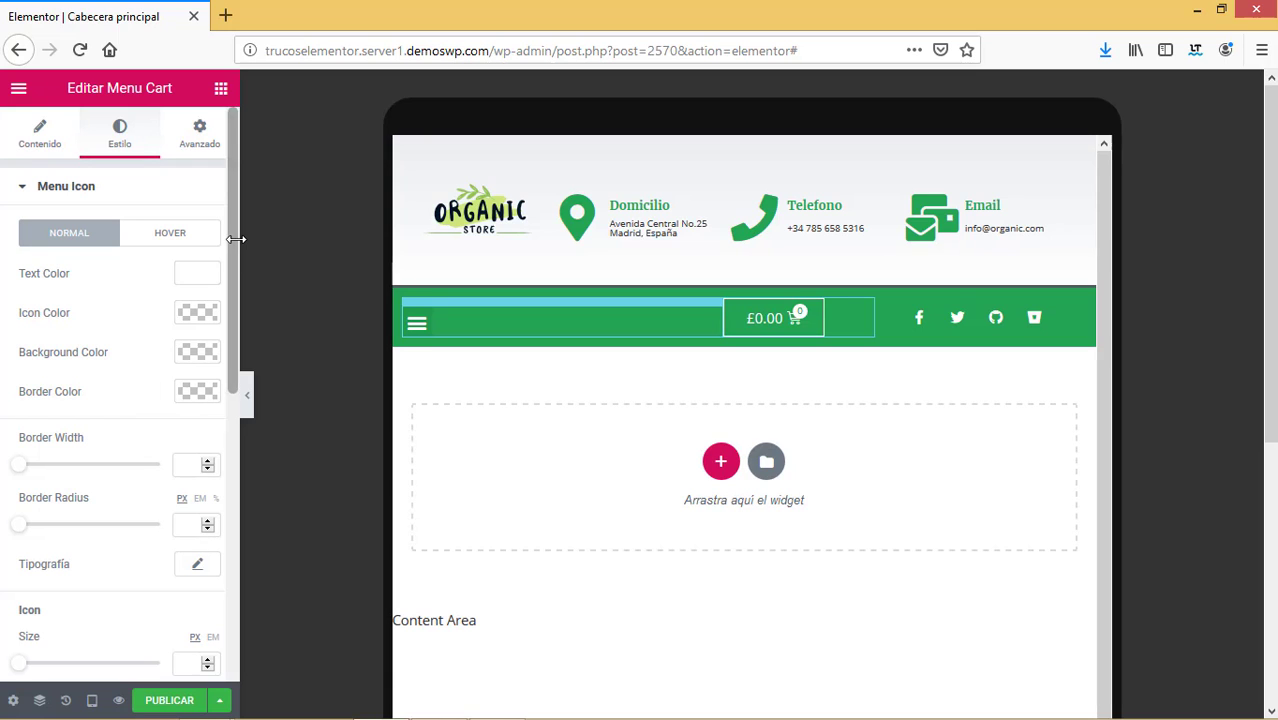
scroll(235, 297, down, 2)
scroll(237, 407, down, 3)
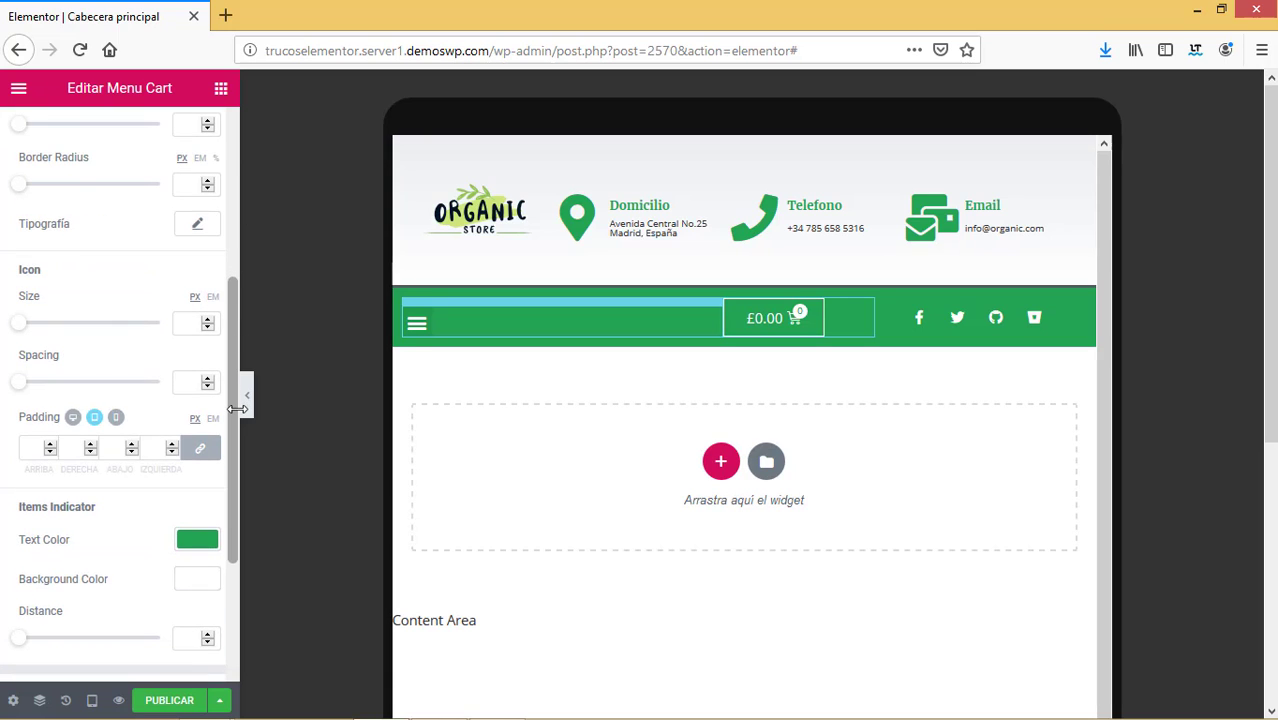
scroll(236, 441, down, 3)
scroll(233, 400, up, 8)
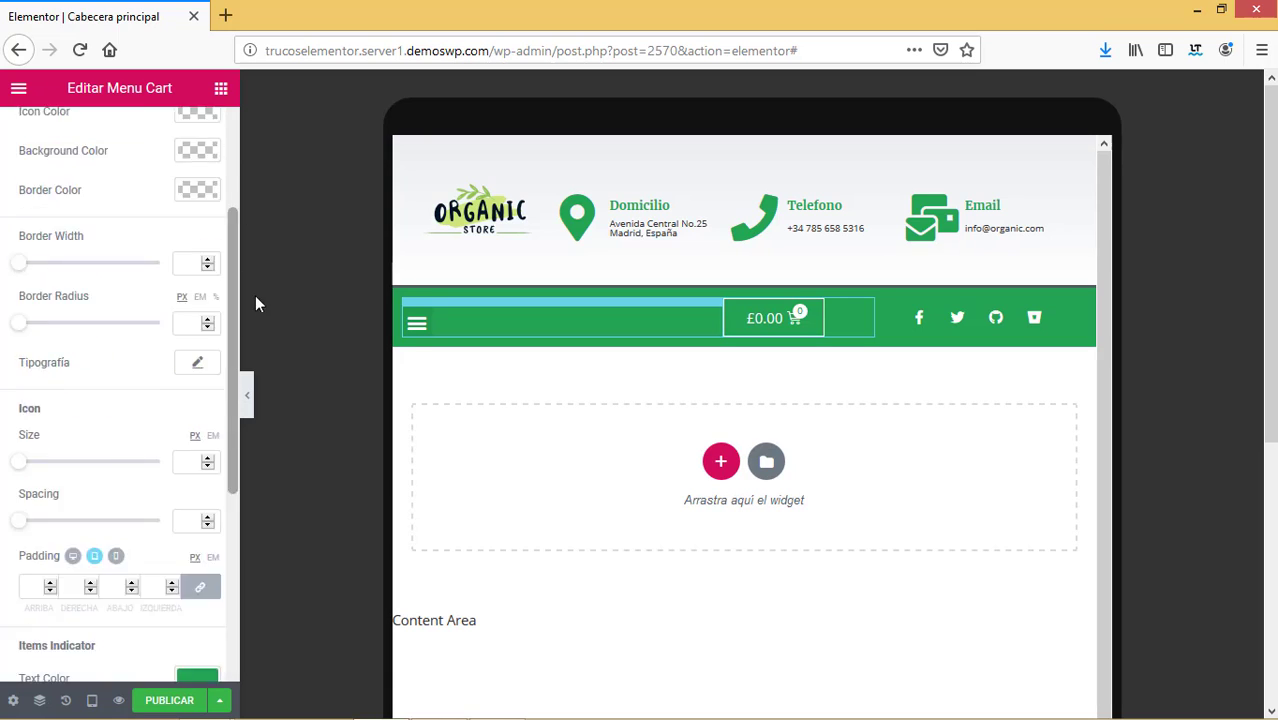
click(40, 133)
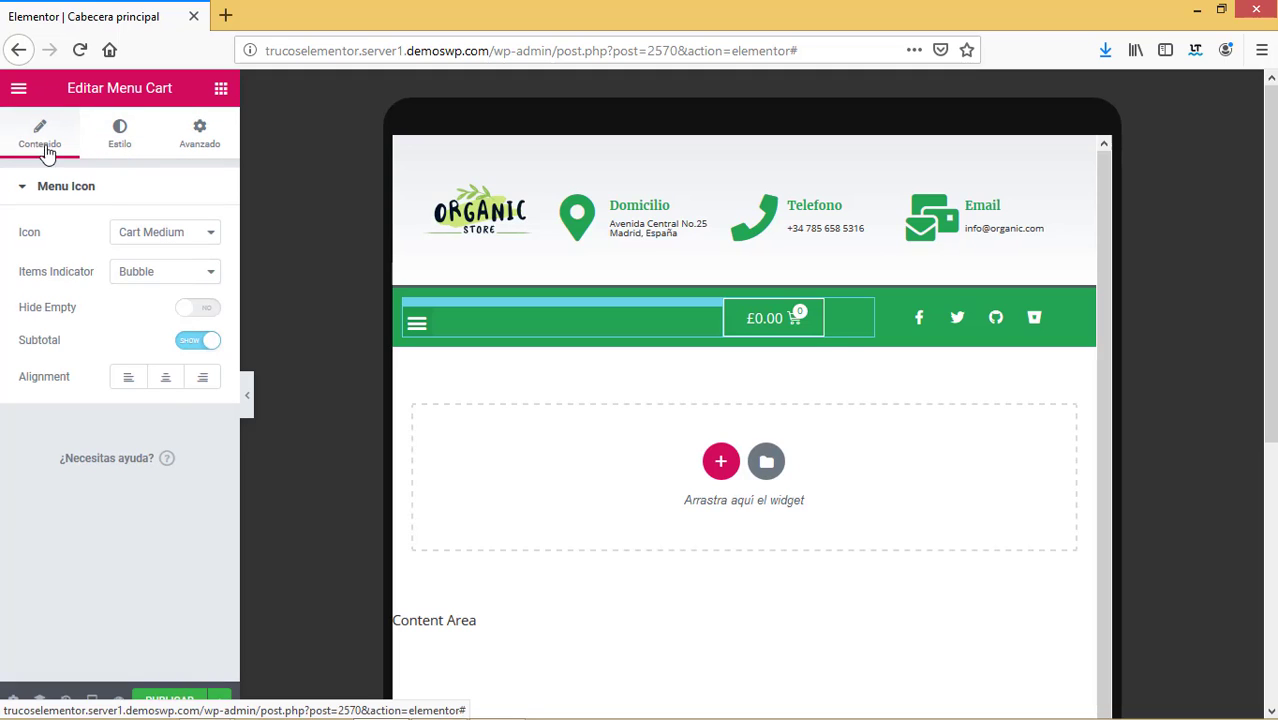
click(166, 382)
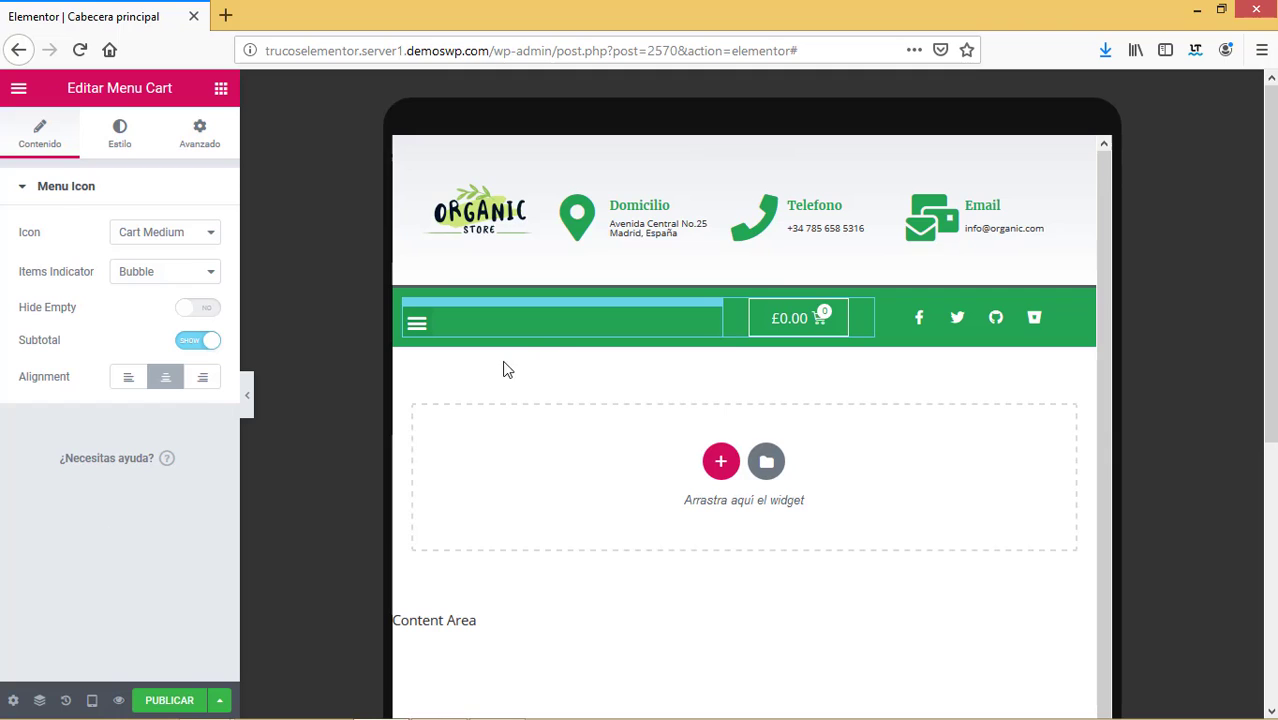
Preview the header in the Móvil layout and select the cart column.
click(92, 700)
click(61, 655)
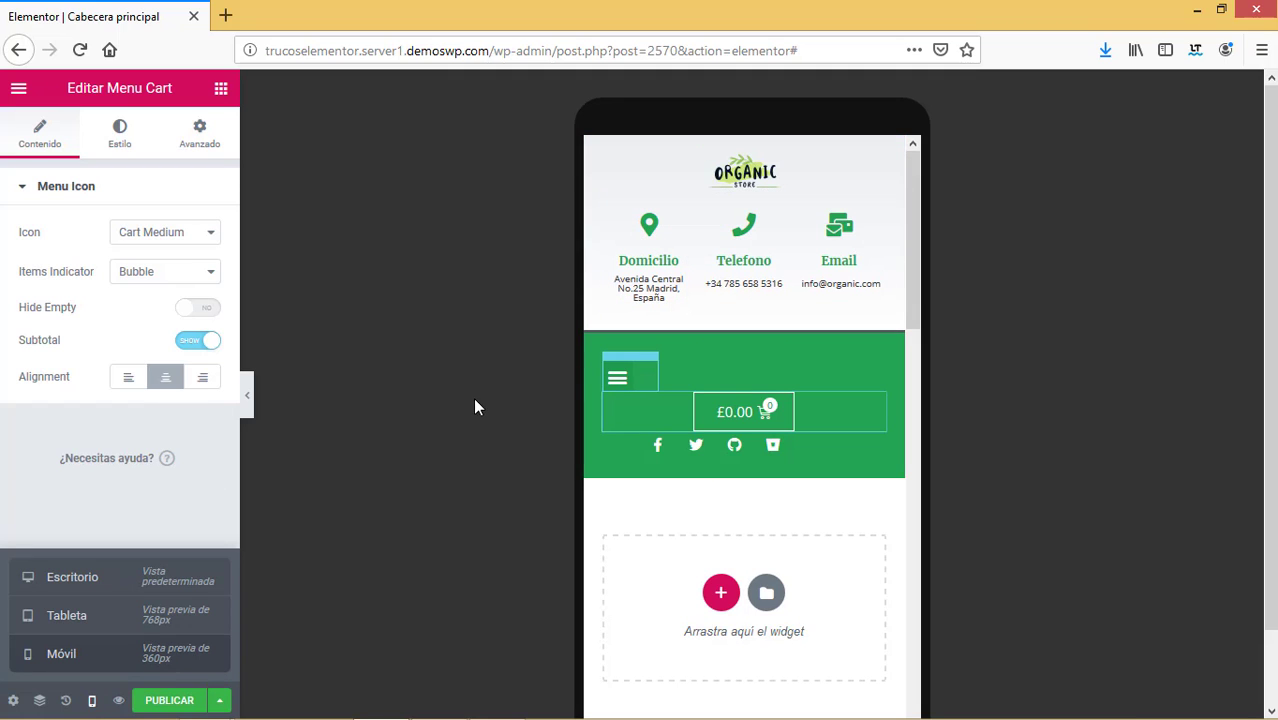
click(33, 437)
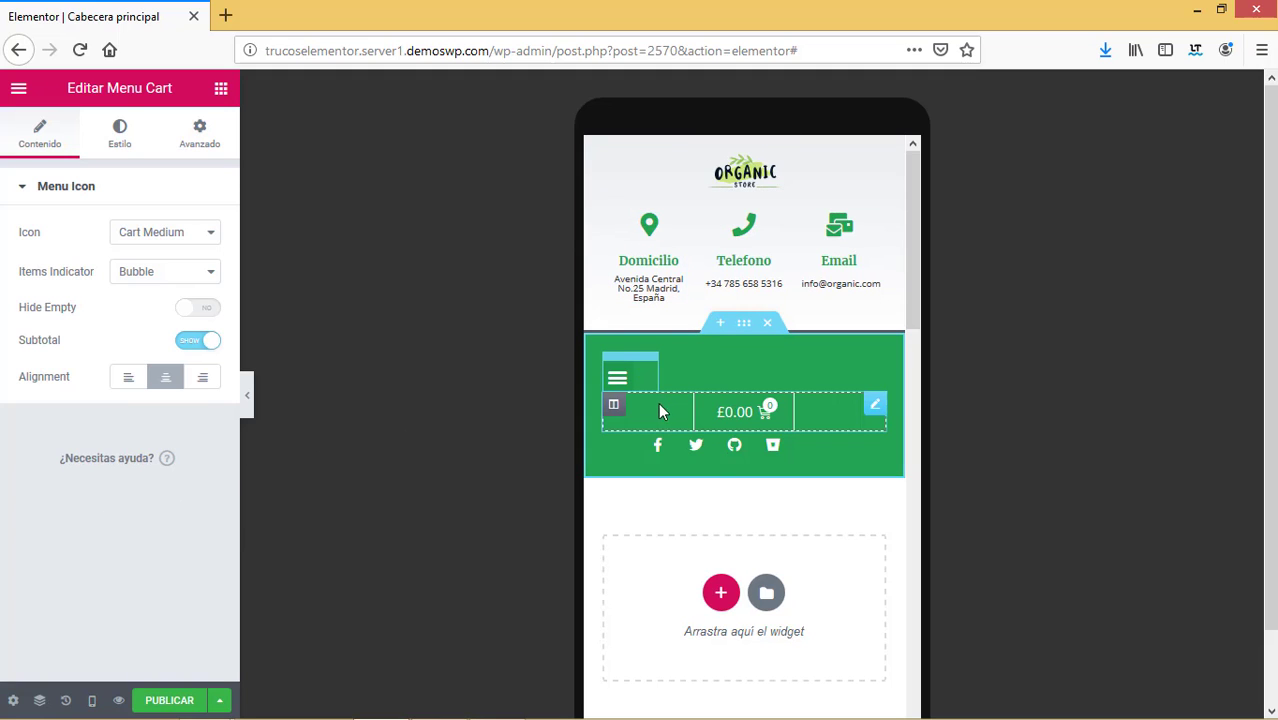
click(615, 410)
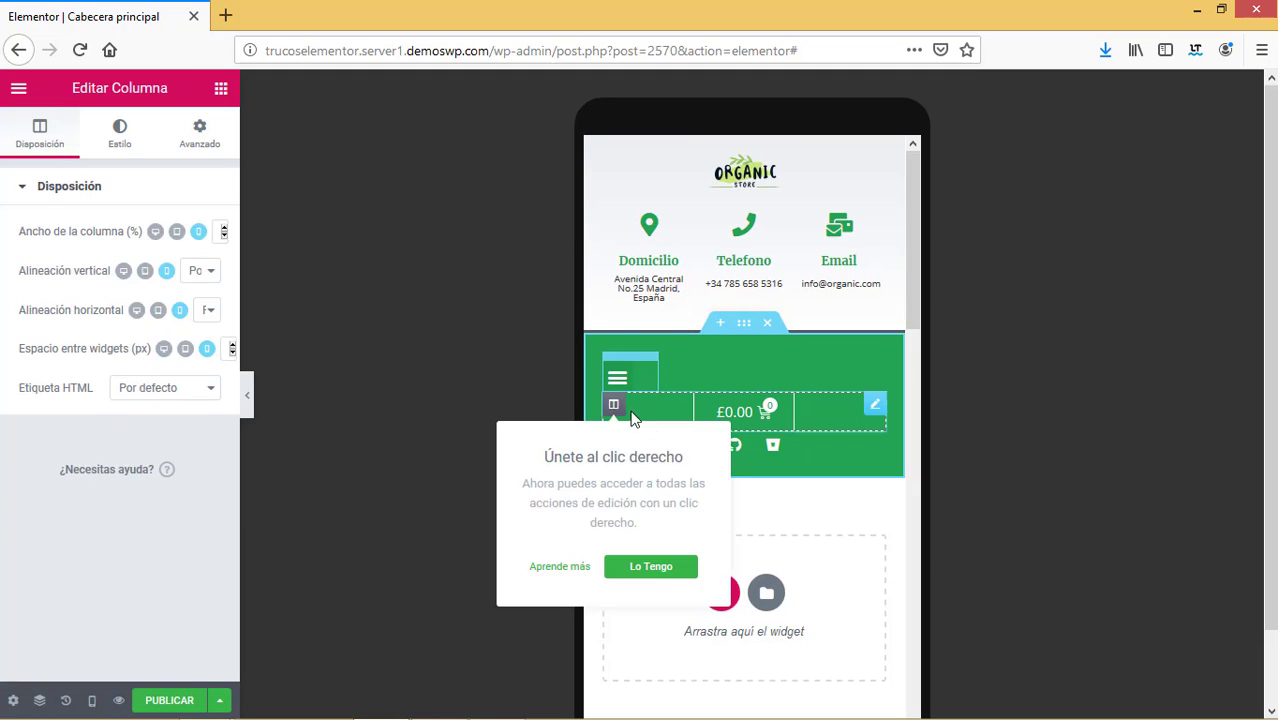
click(310, 306)
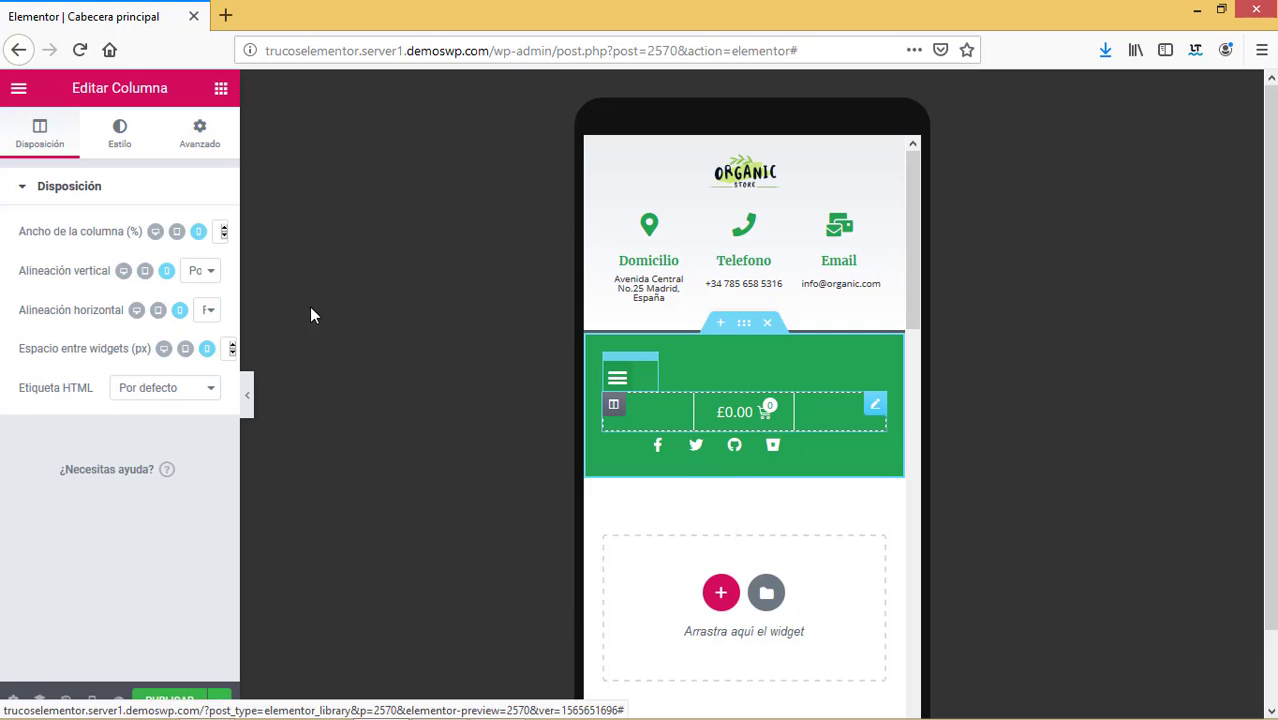
Reduce the cart column's width so it sits beside the menu.
click(221, 236)
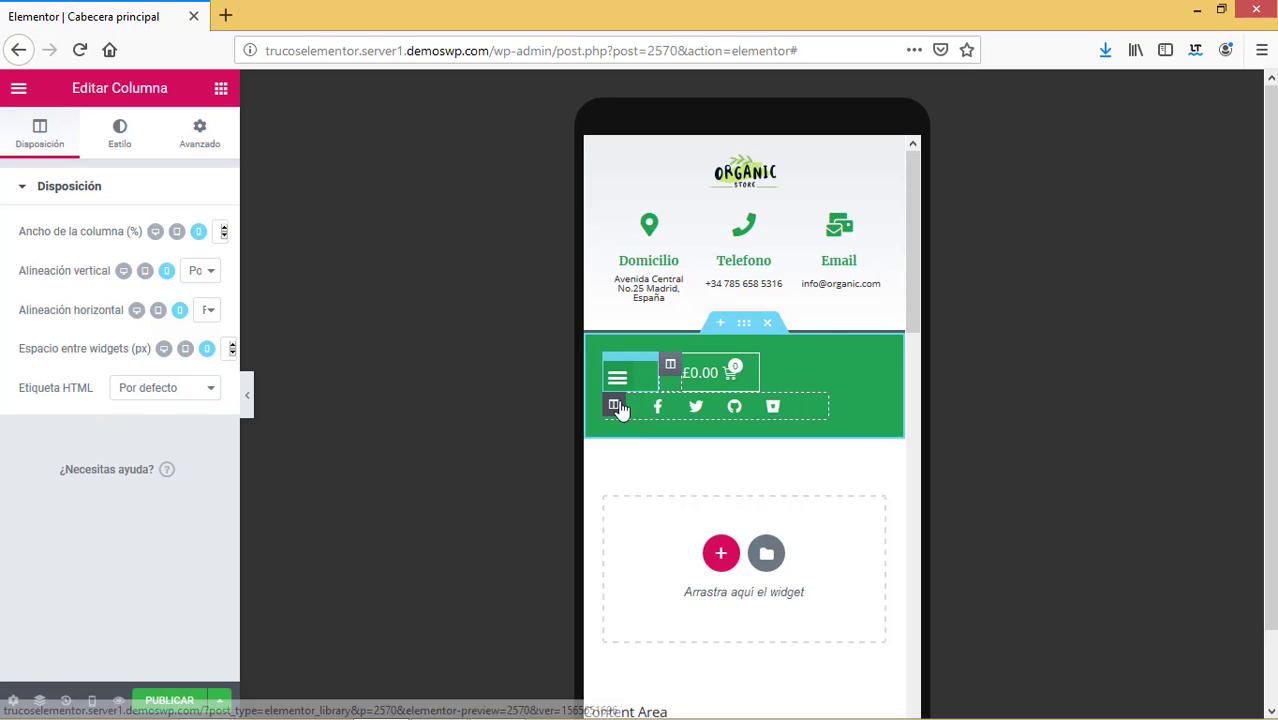
click(225, 237)
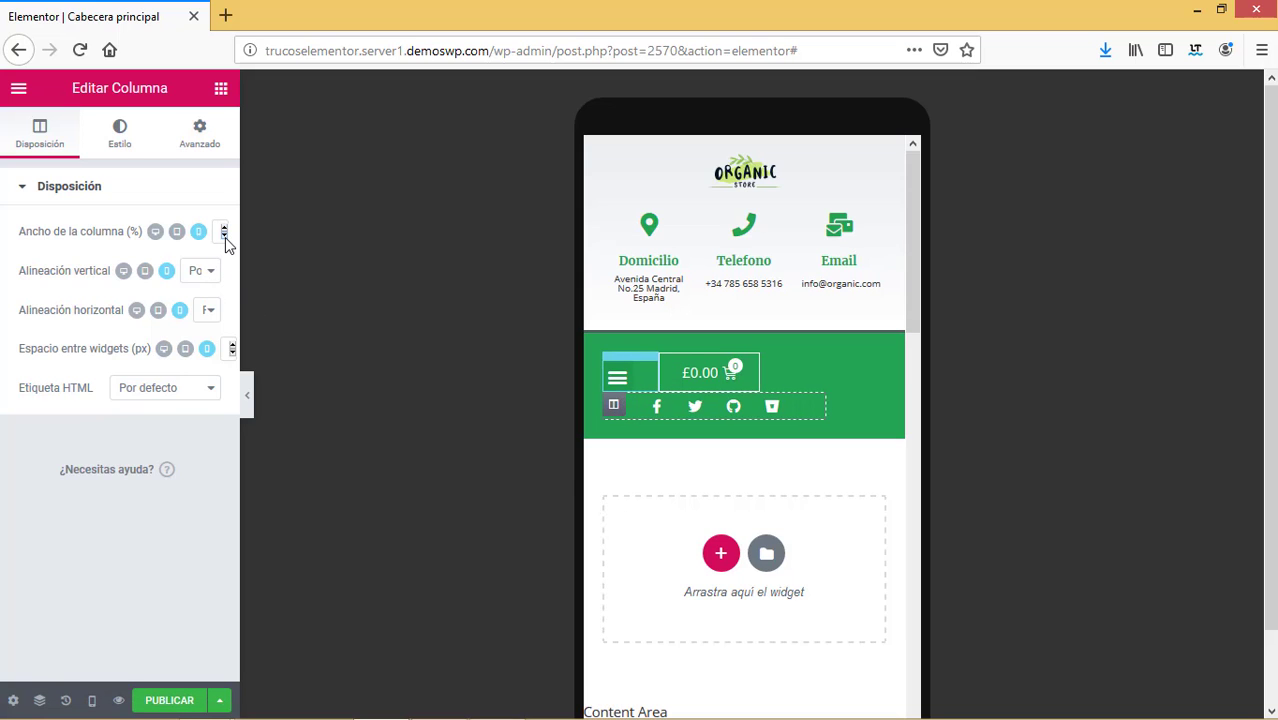
click(225, 237)
click(225, 237)
click(225, 237)
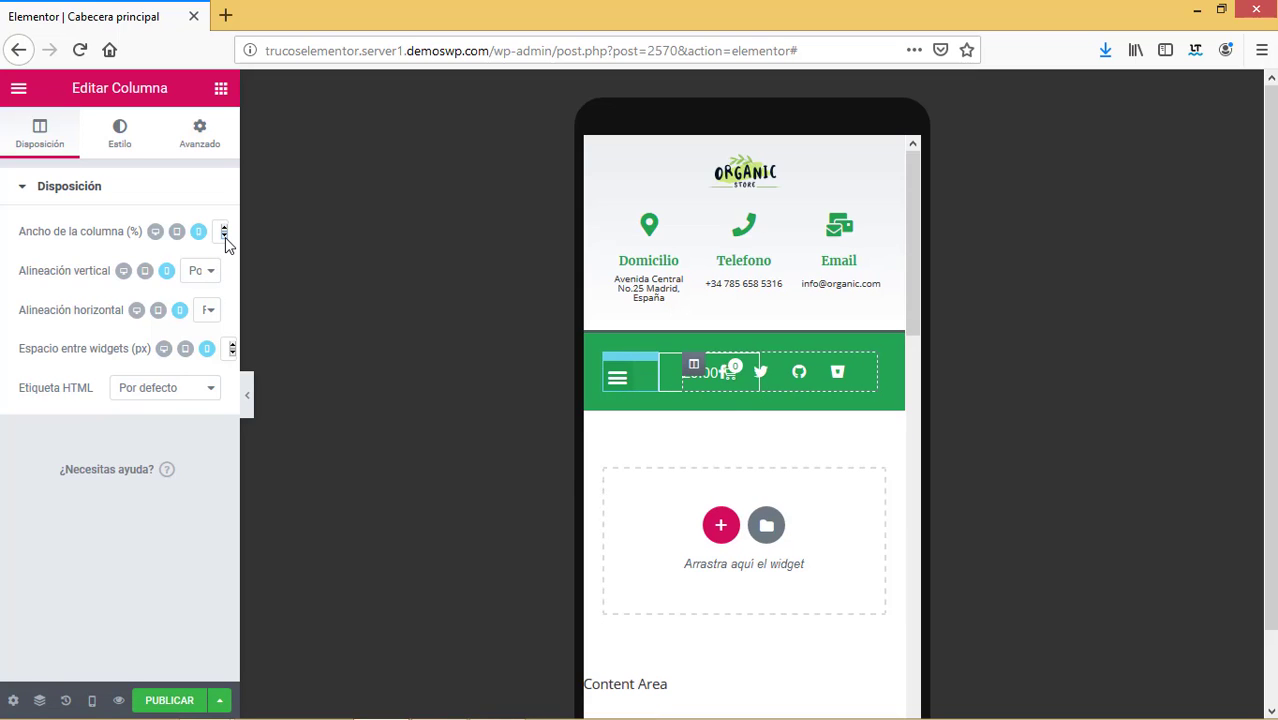
click(225, 237)
click(225, 229)
click(225, 229)
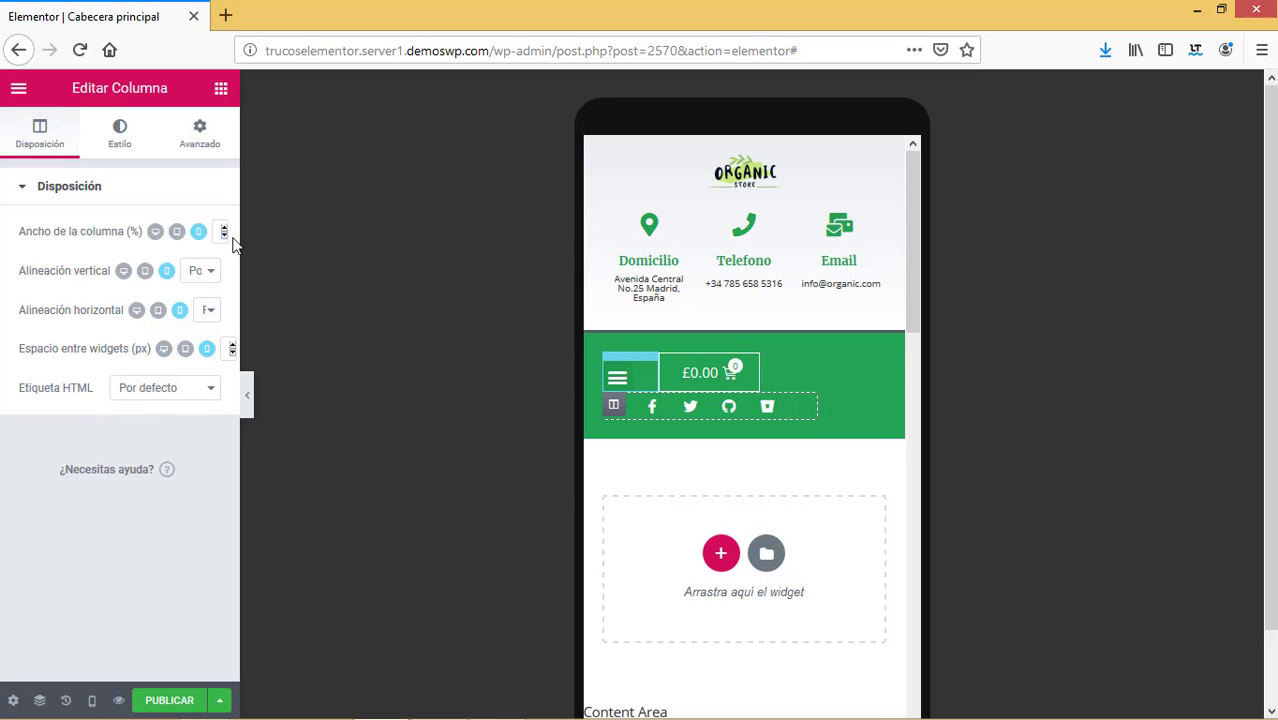
Widen the social-icons column to the full row, centring its icons below the cart.
click(224, 227)
click(224, 227)
click(224, 227)
click(224, 227)
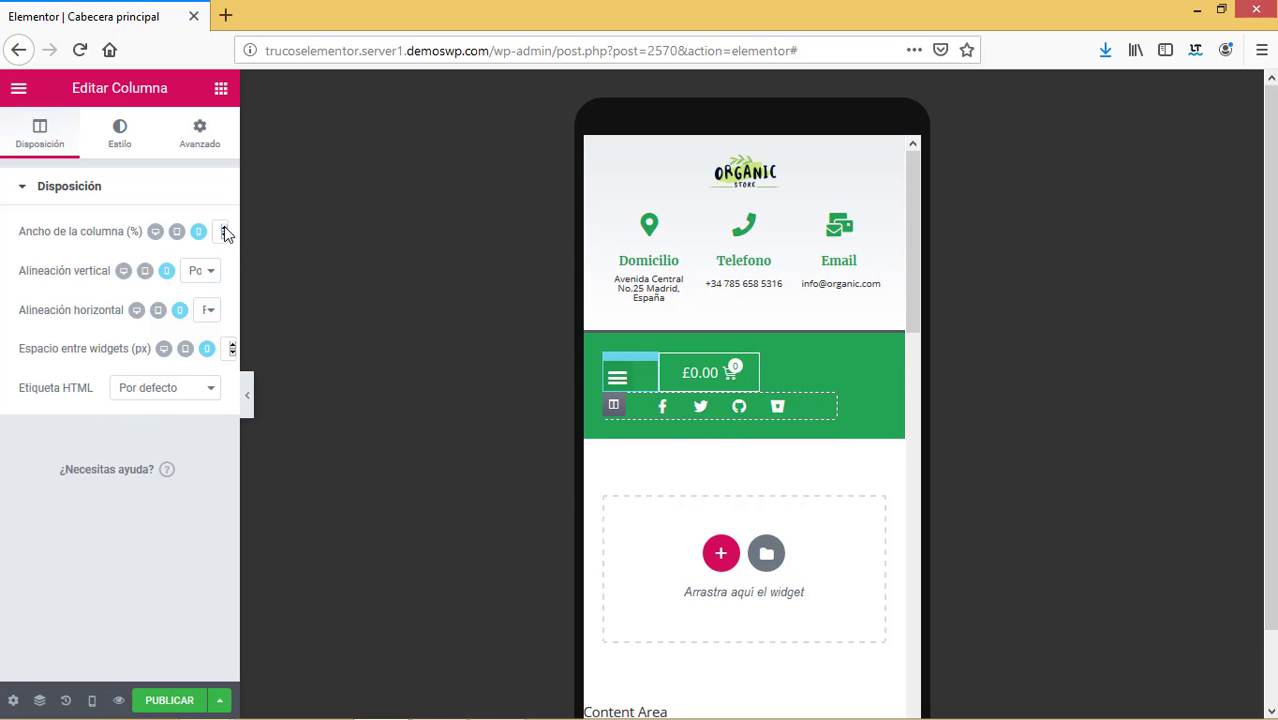
click(224, 227)
click(224, 227)
click(224, 227)
click(224, 227)
click(225, 227)
click(225, 227)
click(225, 227)
click(225, 227)
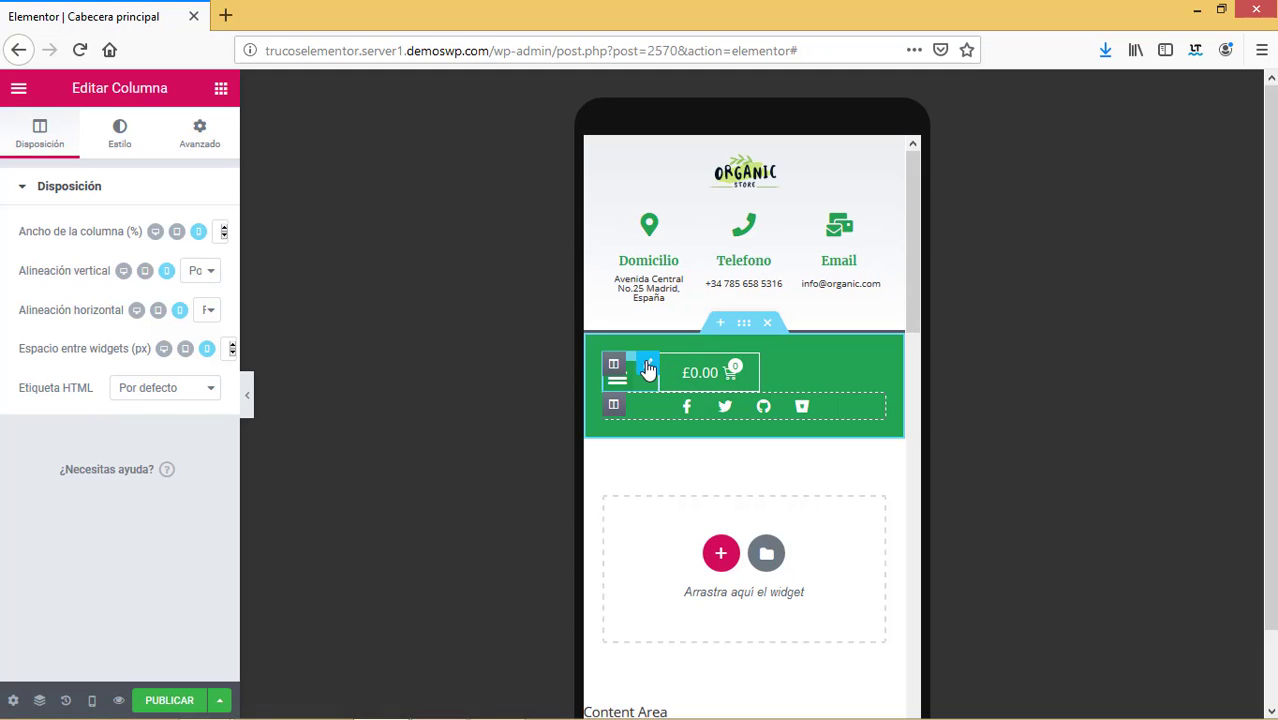
click(648, 368)
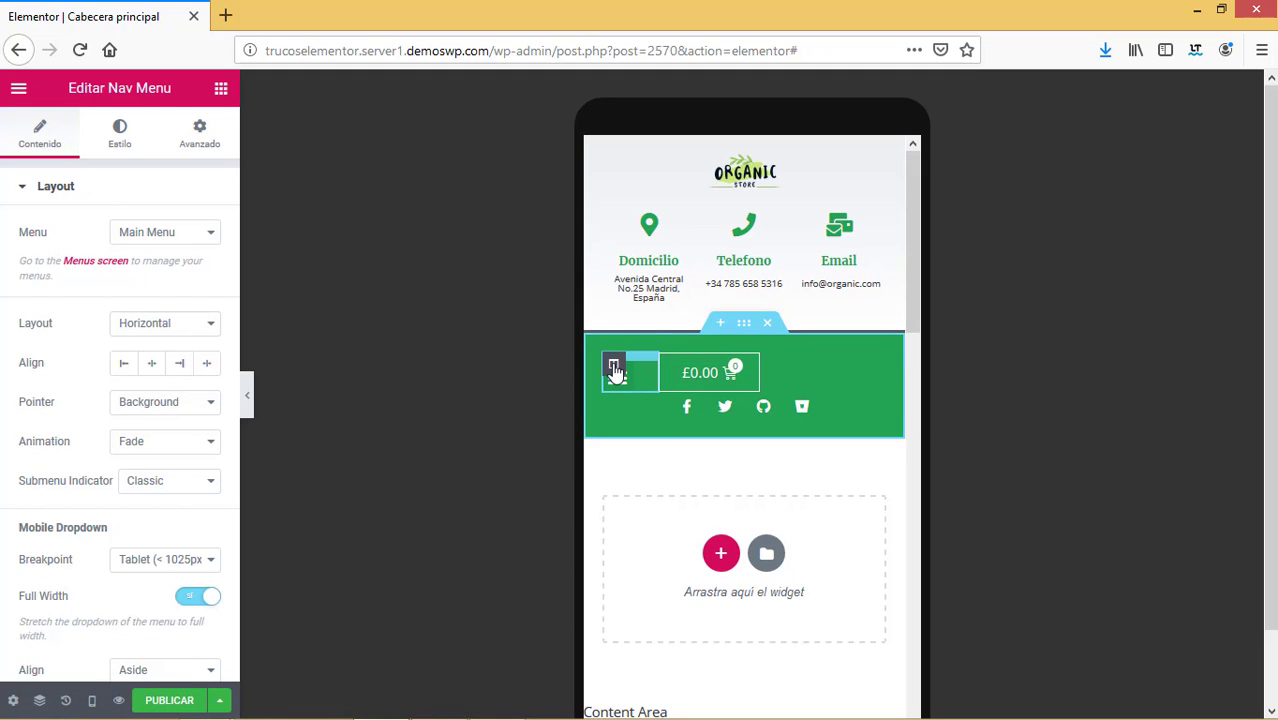
Raise Ancho de la columna (%) for the menu and cart columns so the £0.00 cart sits beside the toggle.
click(615, 368)
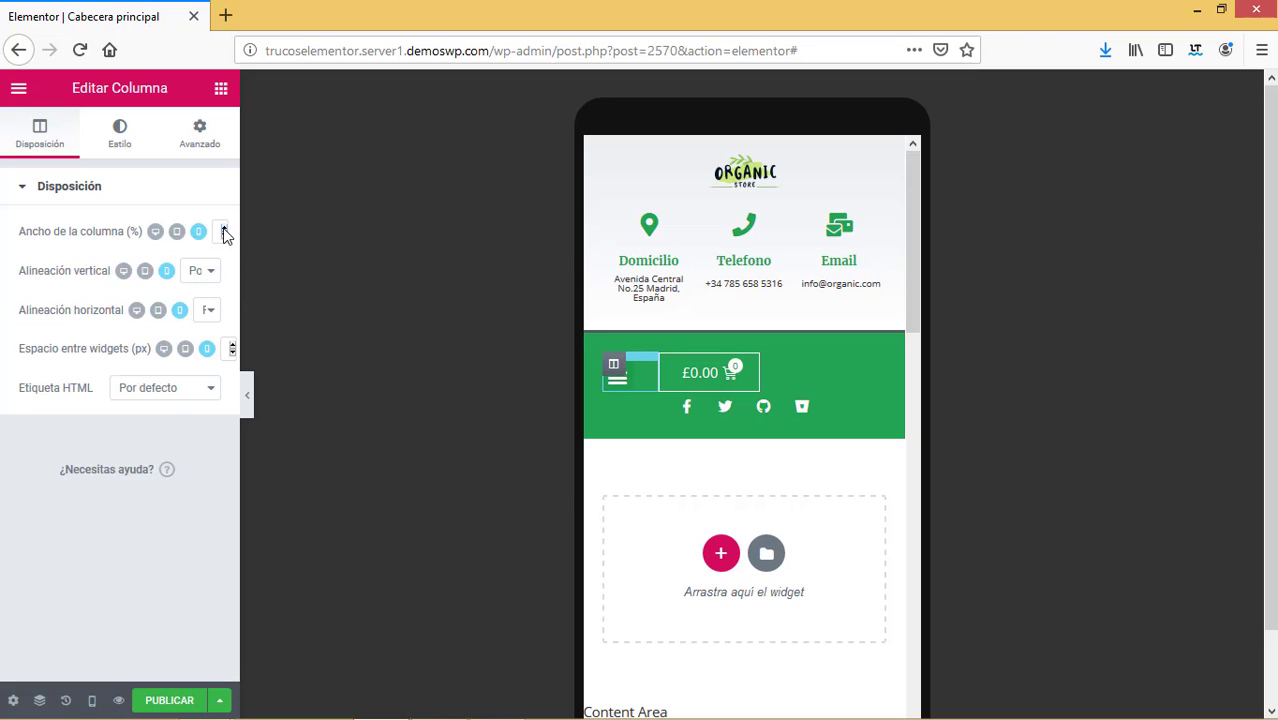
drag(224, 232, 224, 232)
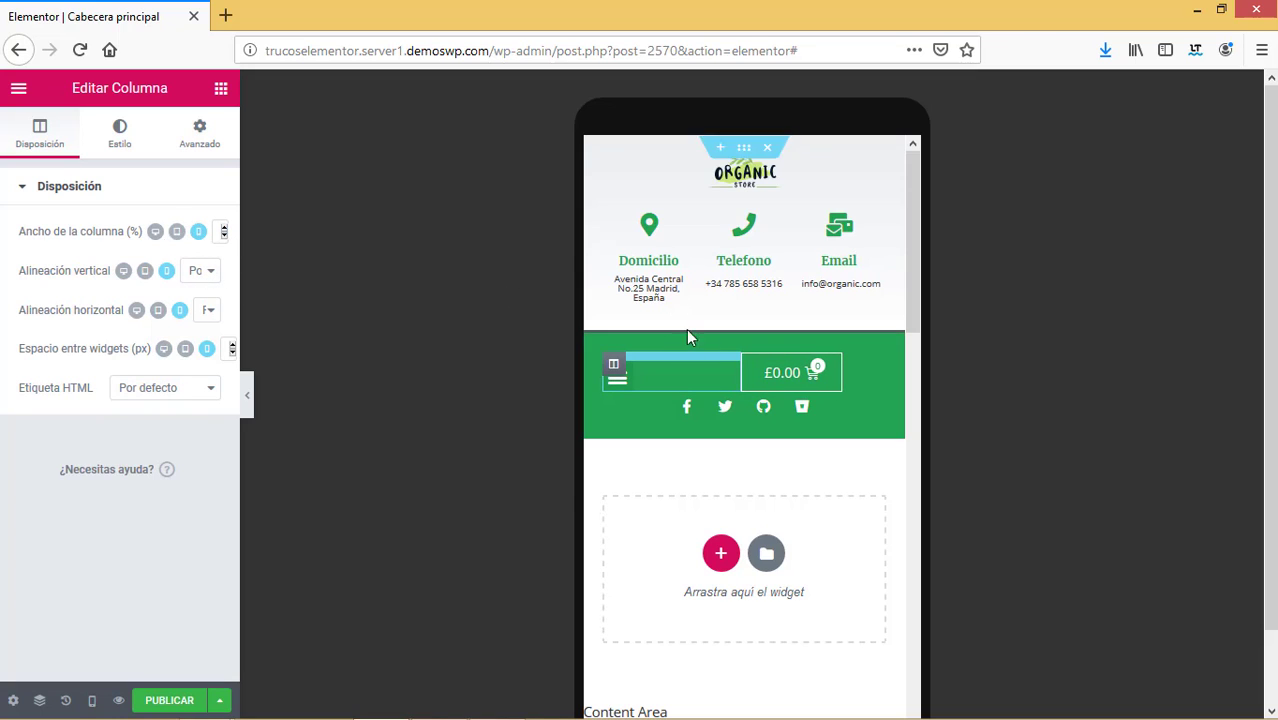
click(754, 371)
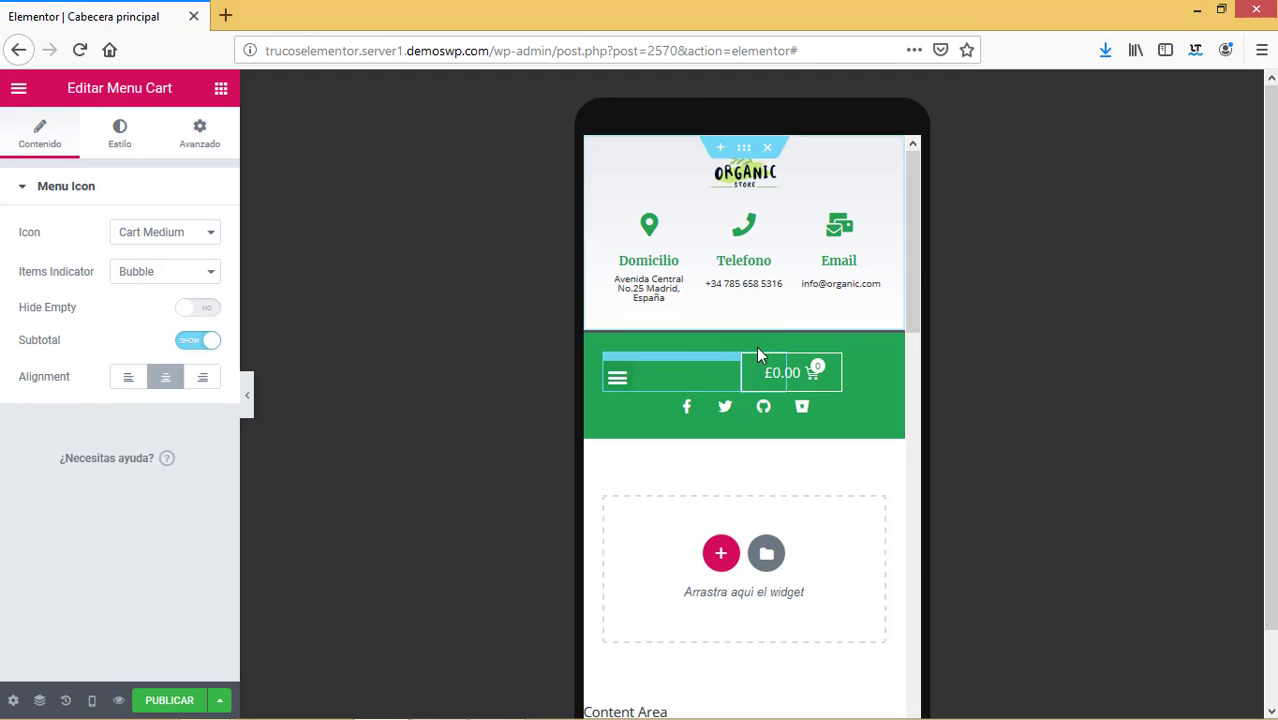
click(753, 367)
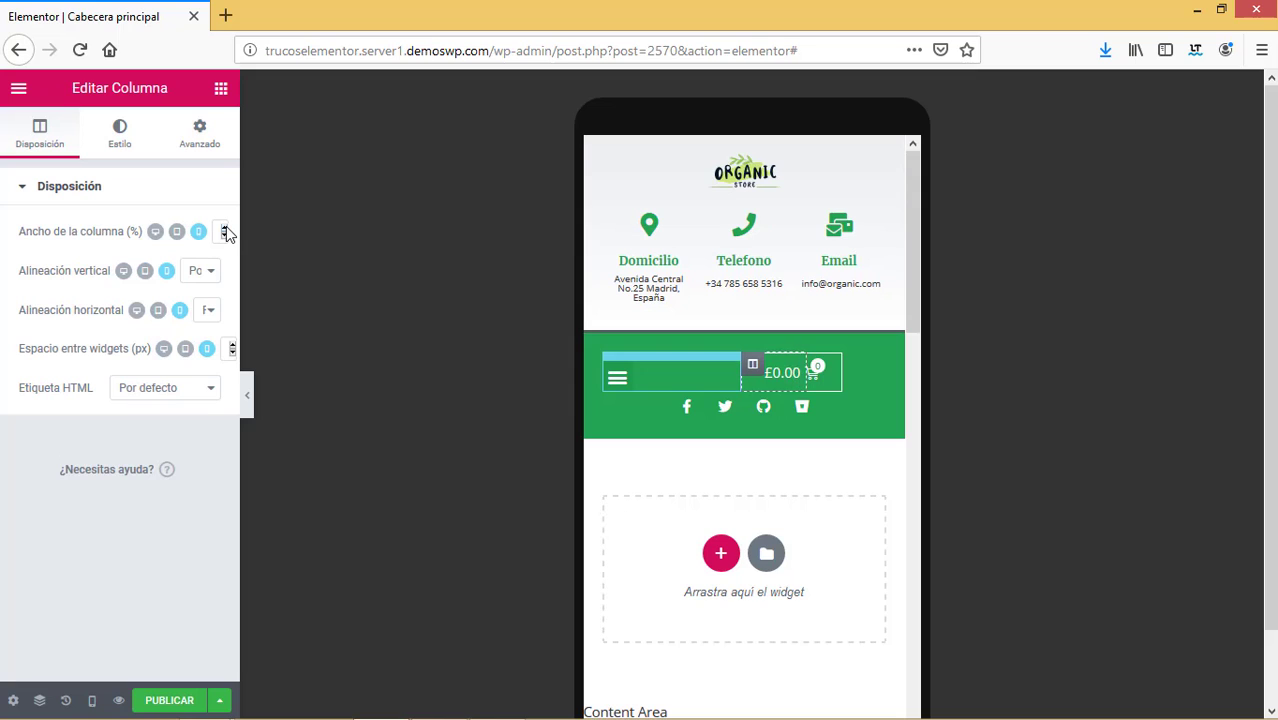
drag(226, 227, 224, 242)
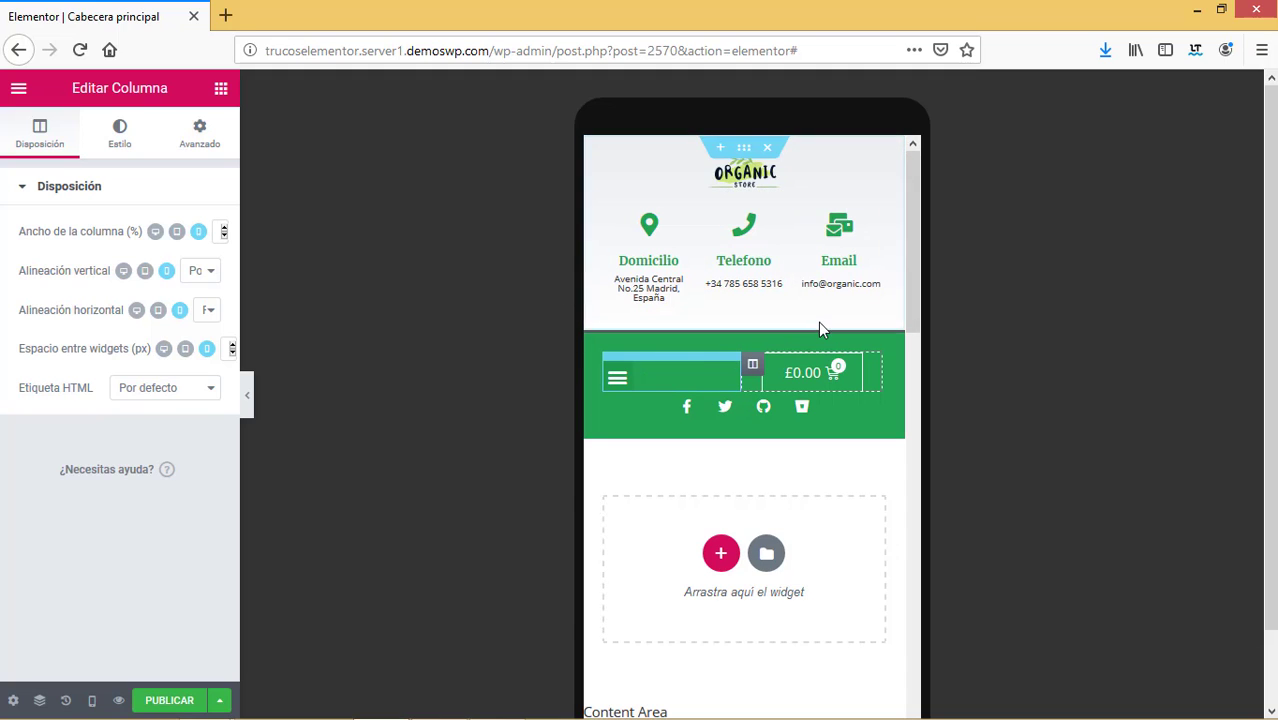
click(620, 388)
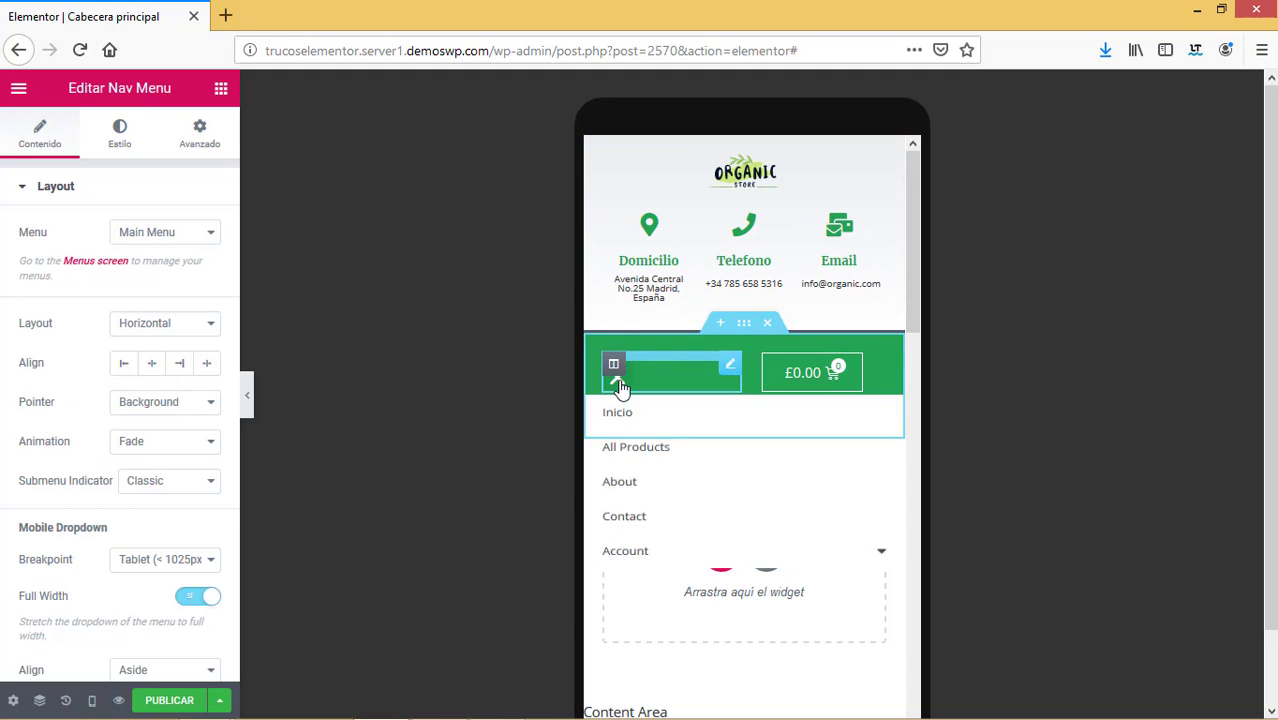
click(91, 700)
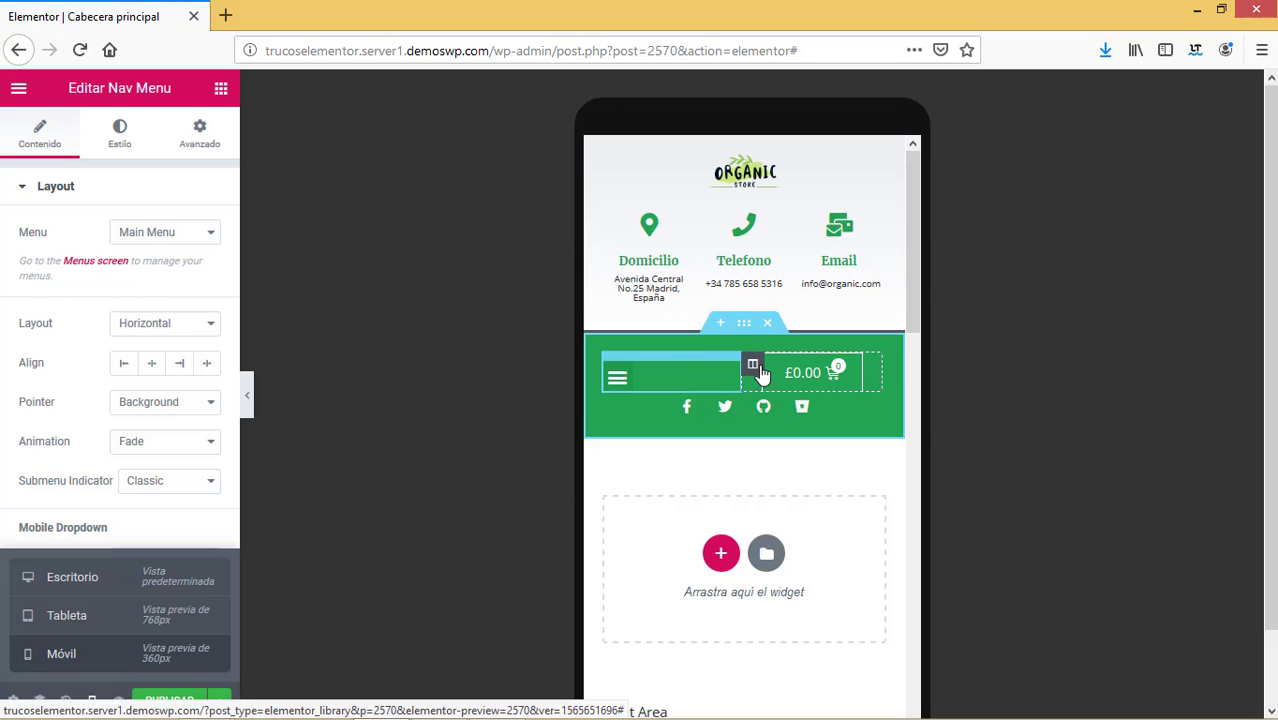
click(80, 588)
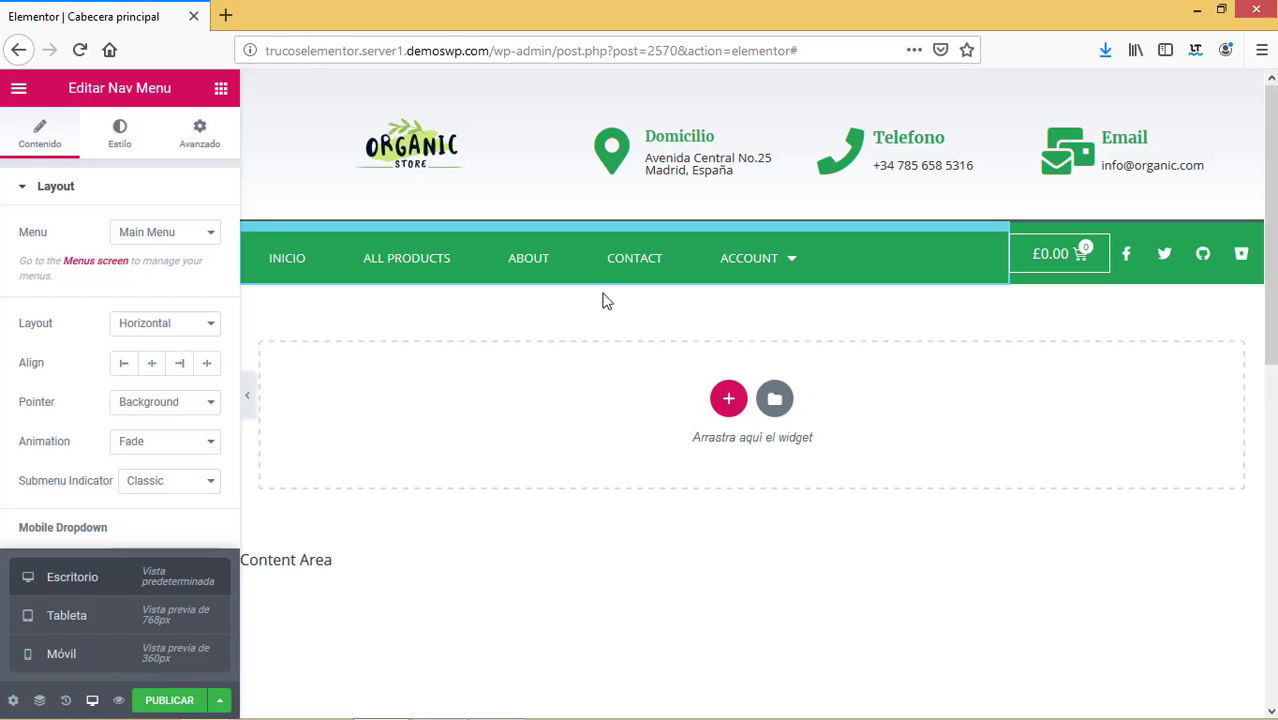
click(66, 616)
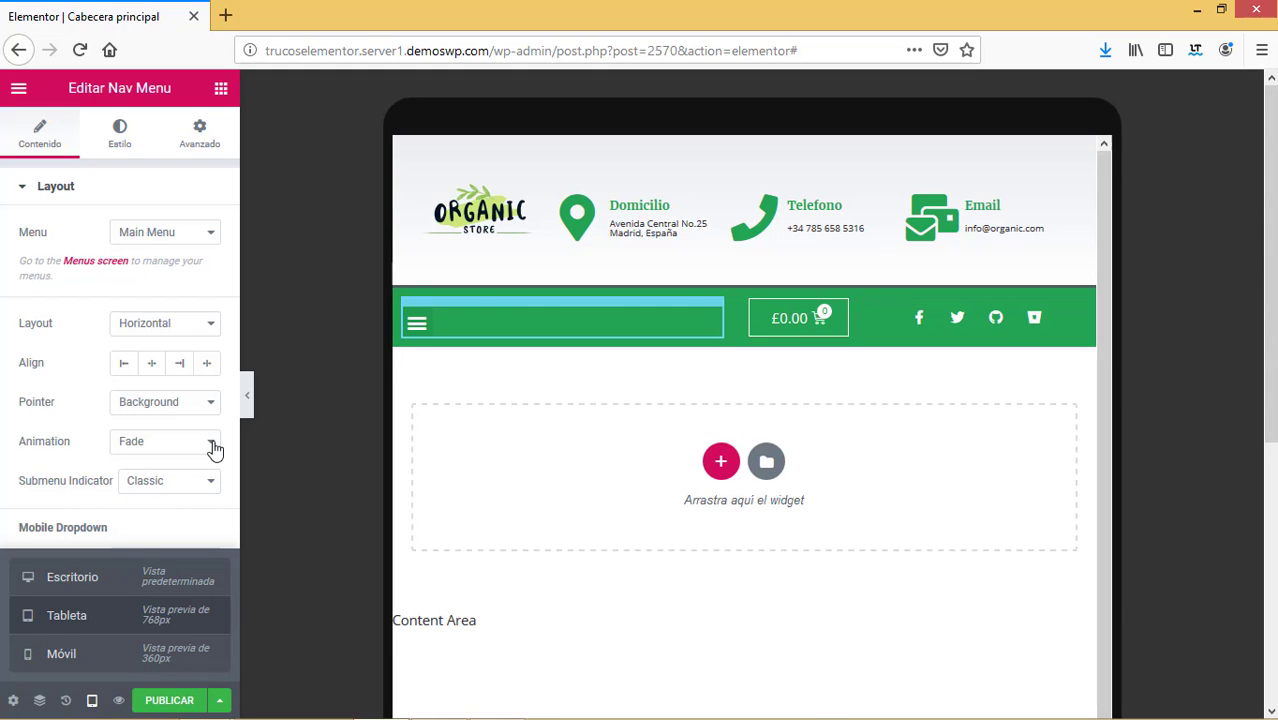
click(80, 655)
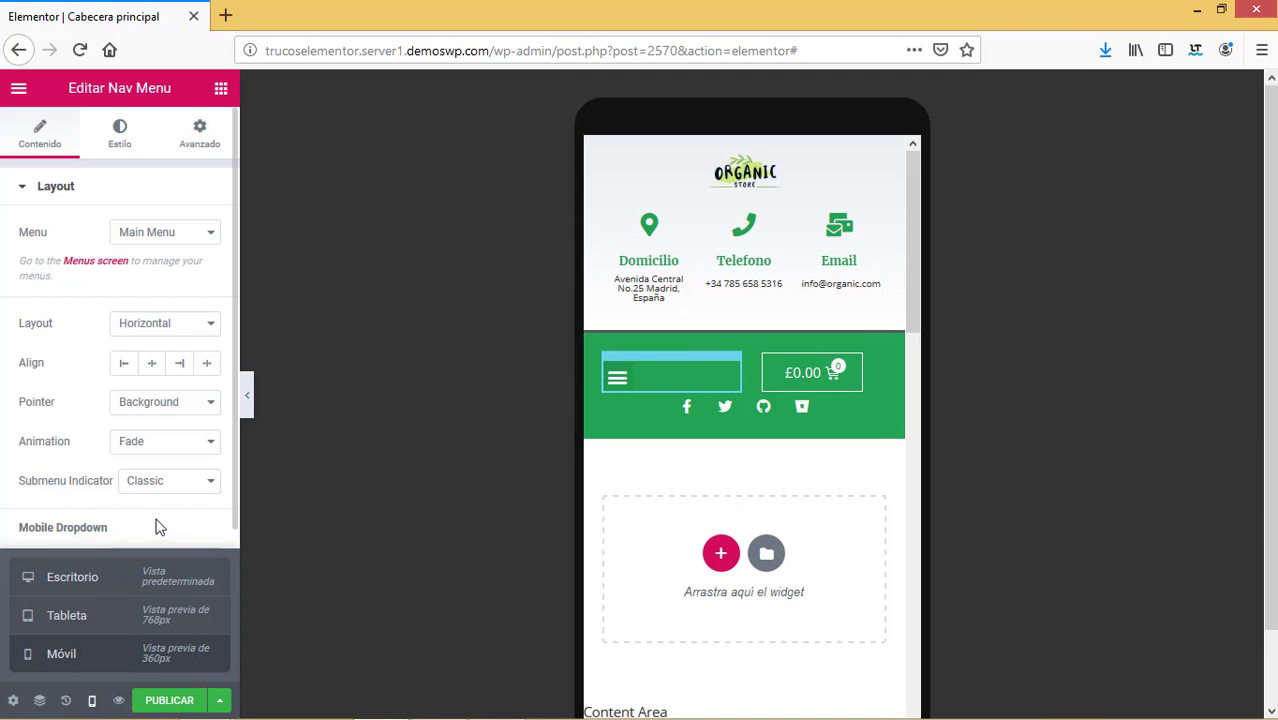
Publish the Cabecera principal header with an Include Entire Site display condition.
click(221, 703)
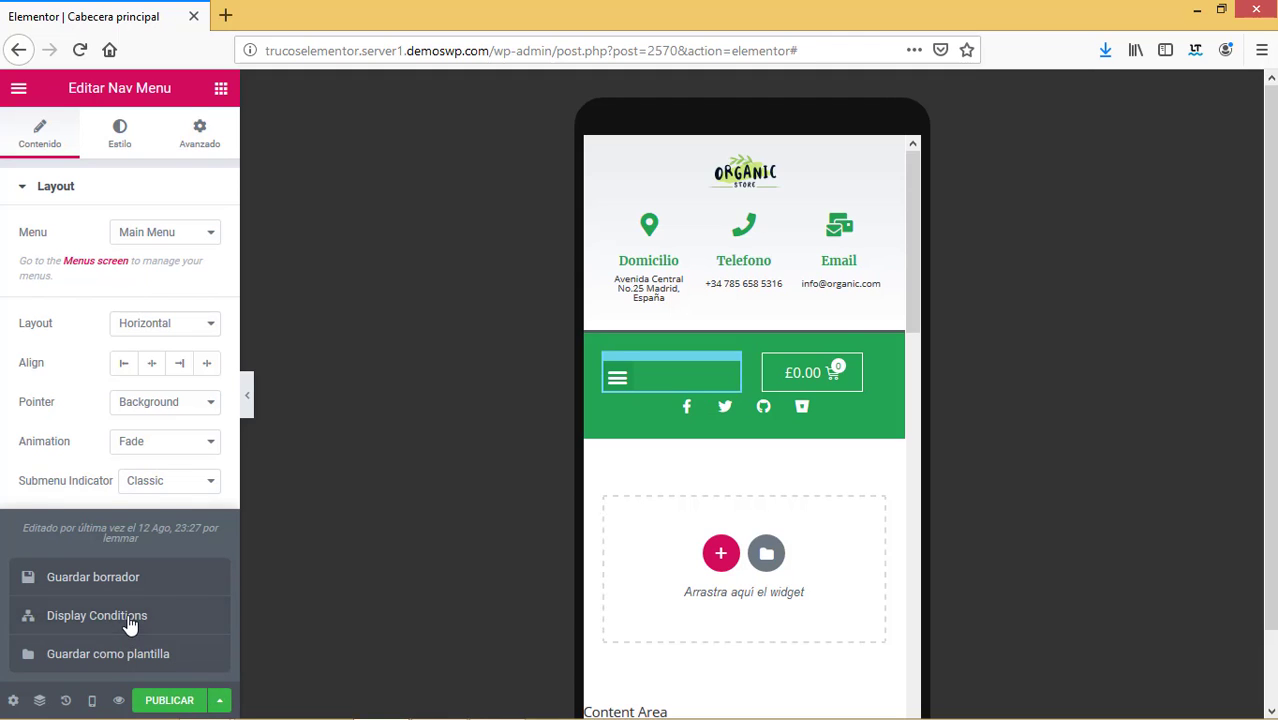
click(130, 617)
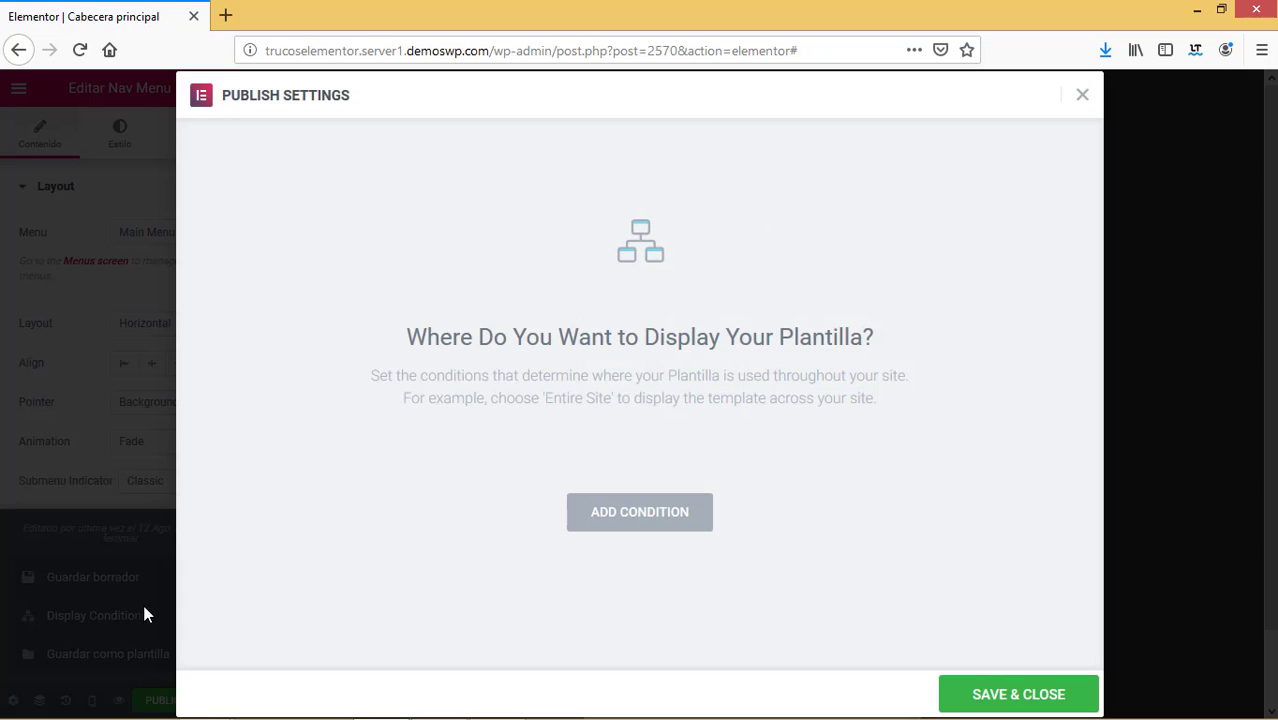
click(667, 527)
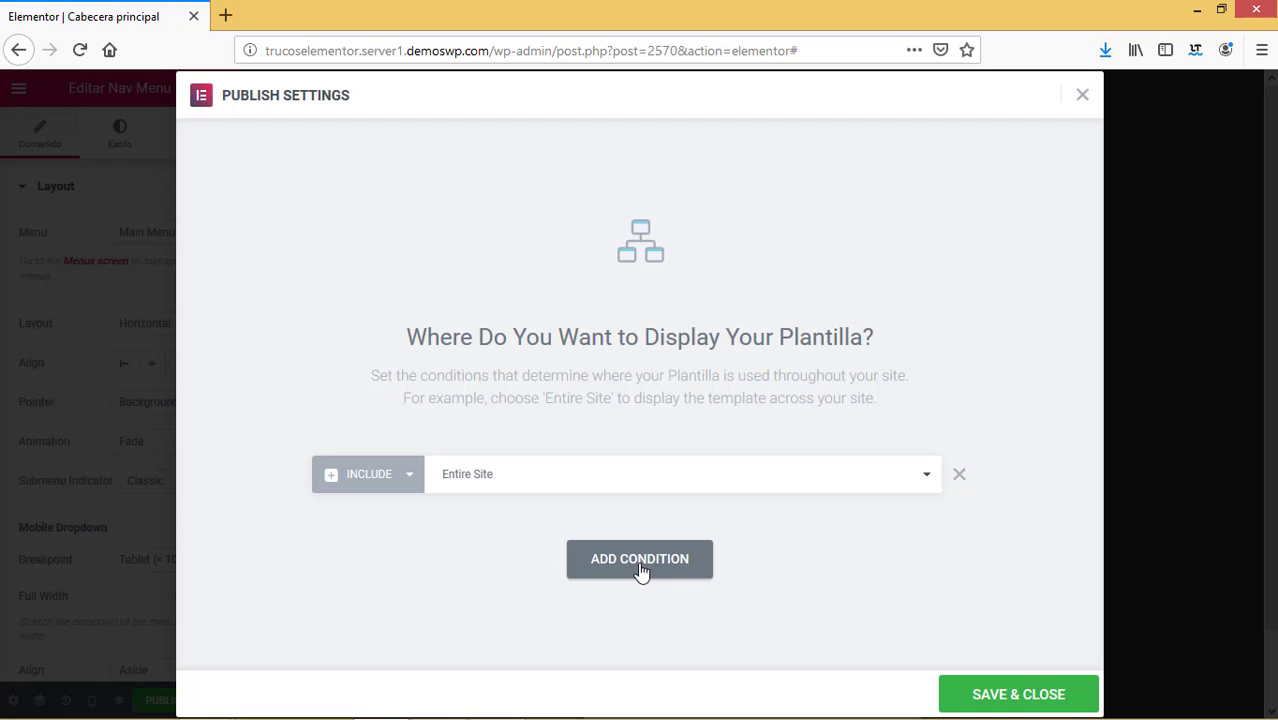
click(1003, 700)
Exit the Elementor editor to the WordPress dashboard via Salir al escritorio.
click(18, 89)
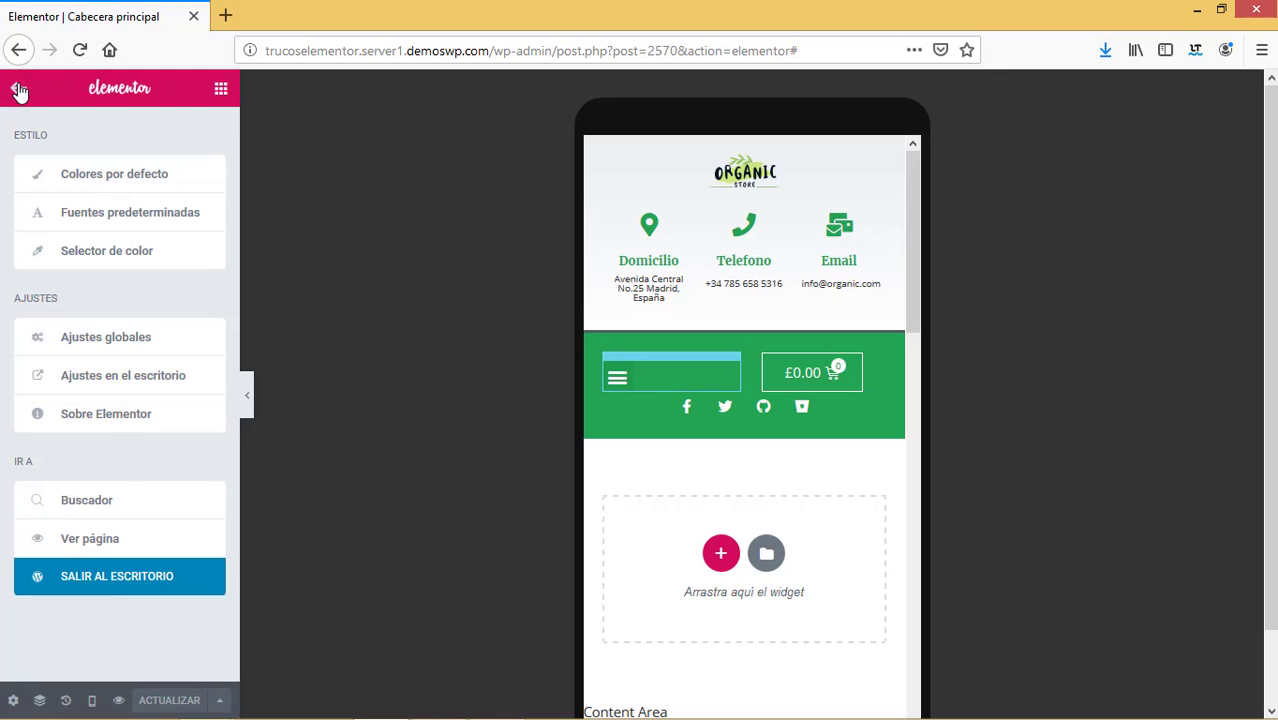
click(107, 580)
mouse_move(98, 130)
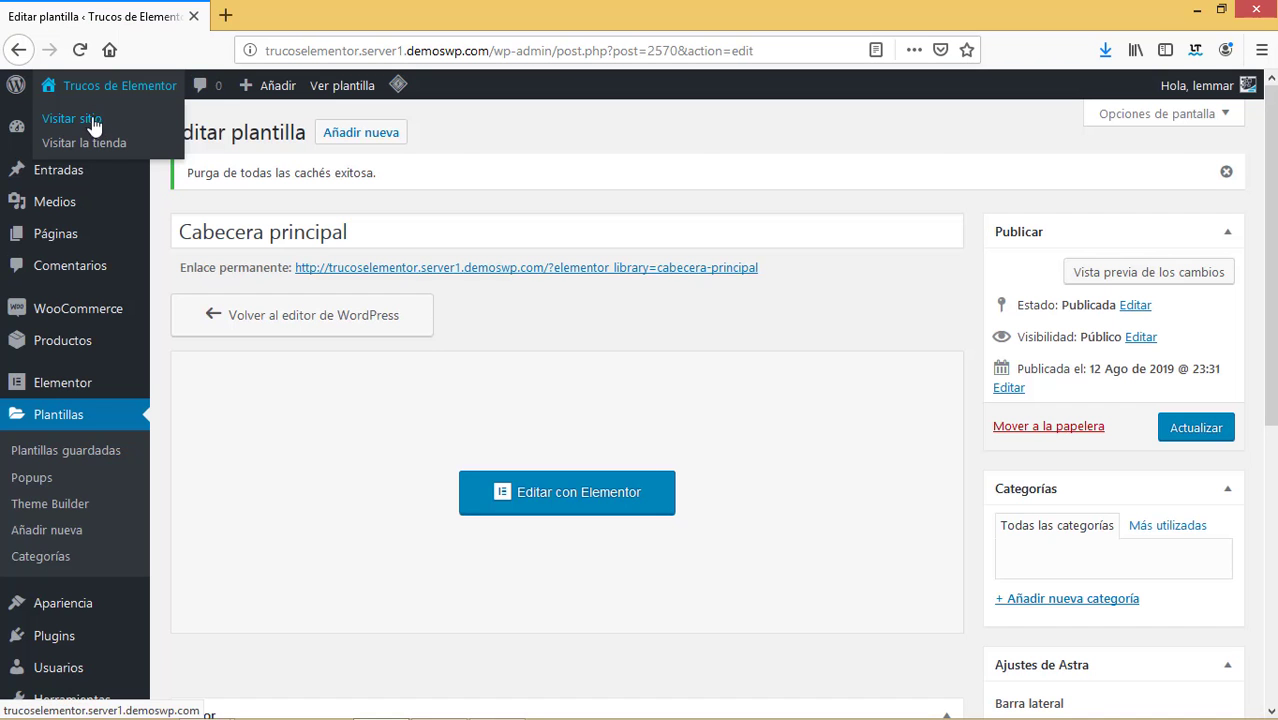
Open the live site from Visitar sitio in a new tab.
right_click(95, 124)
click(140, 129)
click(271, 15)
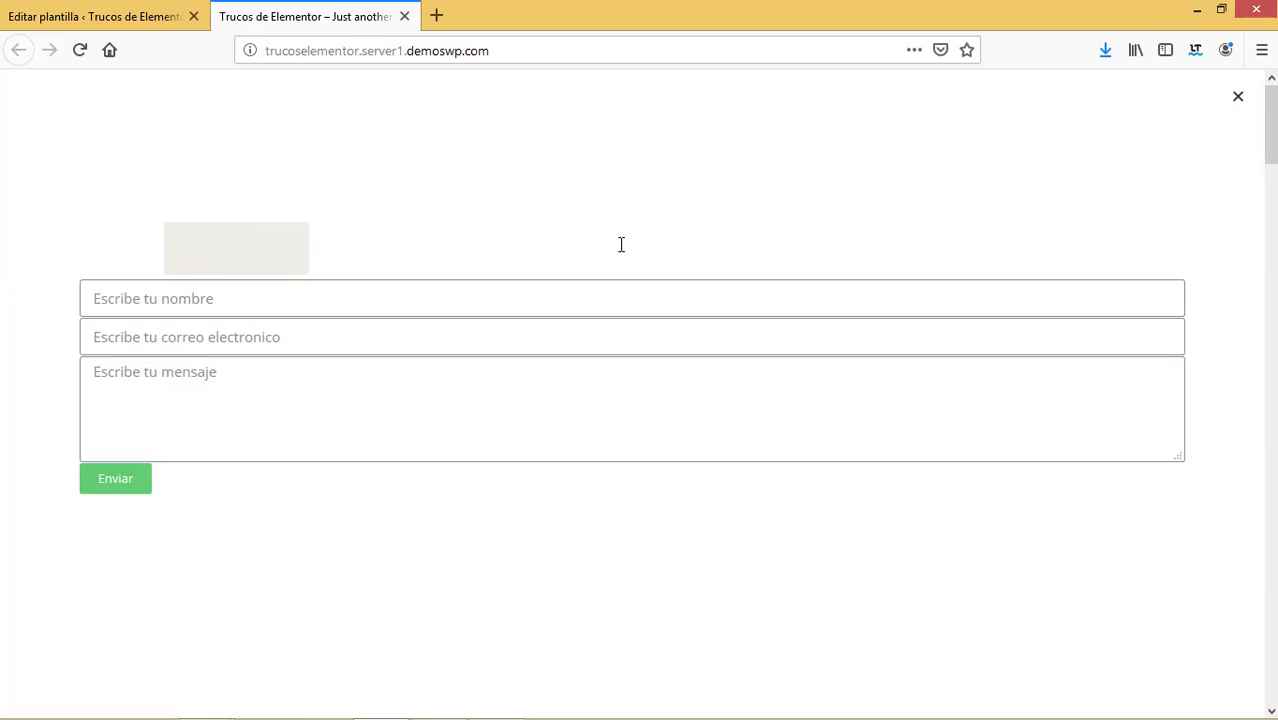
Close the homepage popup, review the new green header, and return to the template tab.
click(1241, 106)
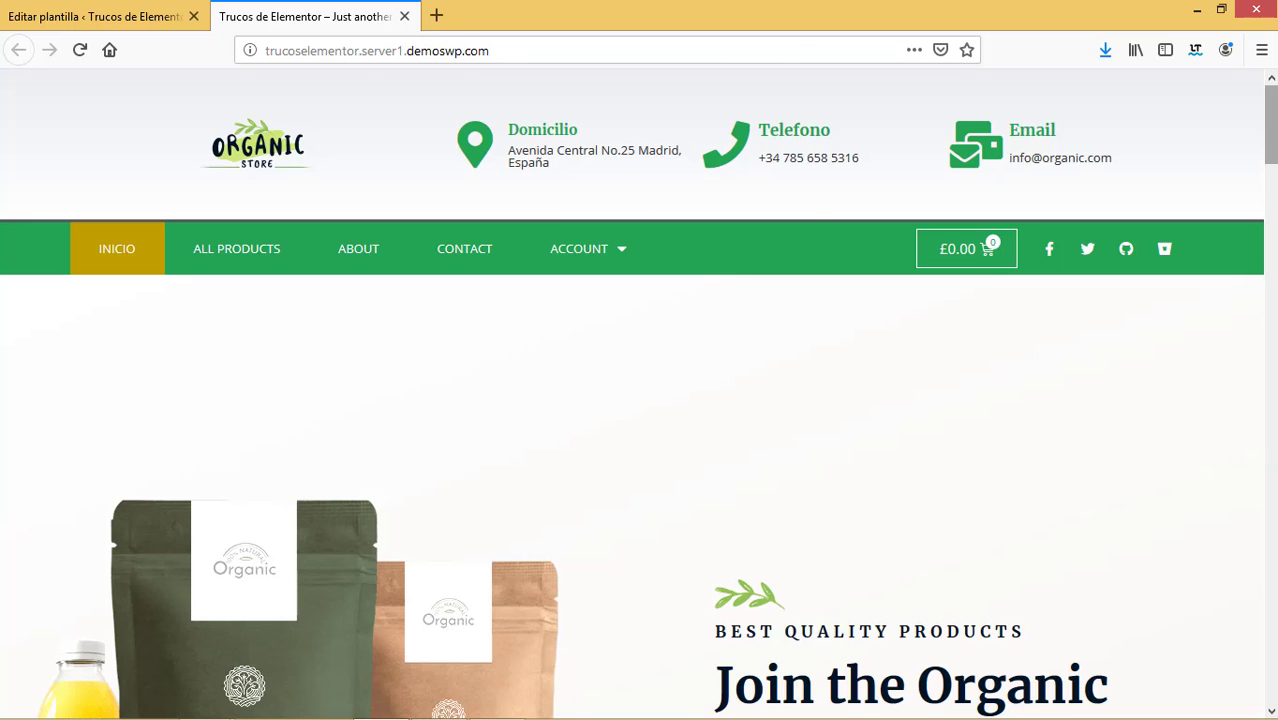
scroll(1269, 124, down, 8)
scroll(244, 213, up, 8)
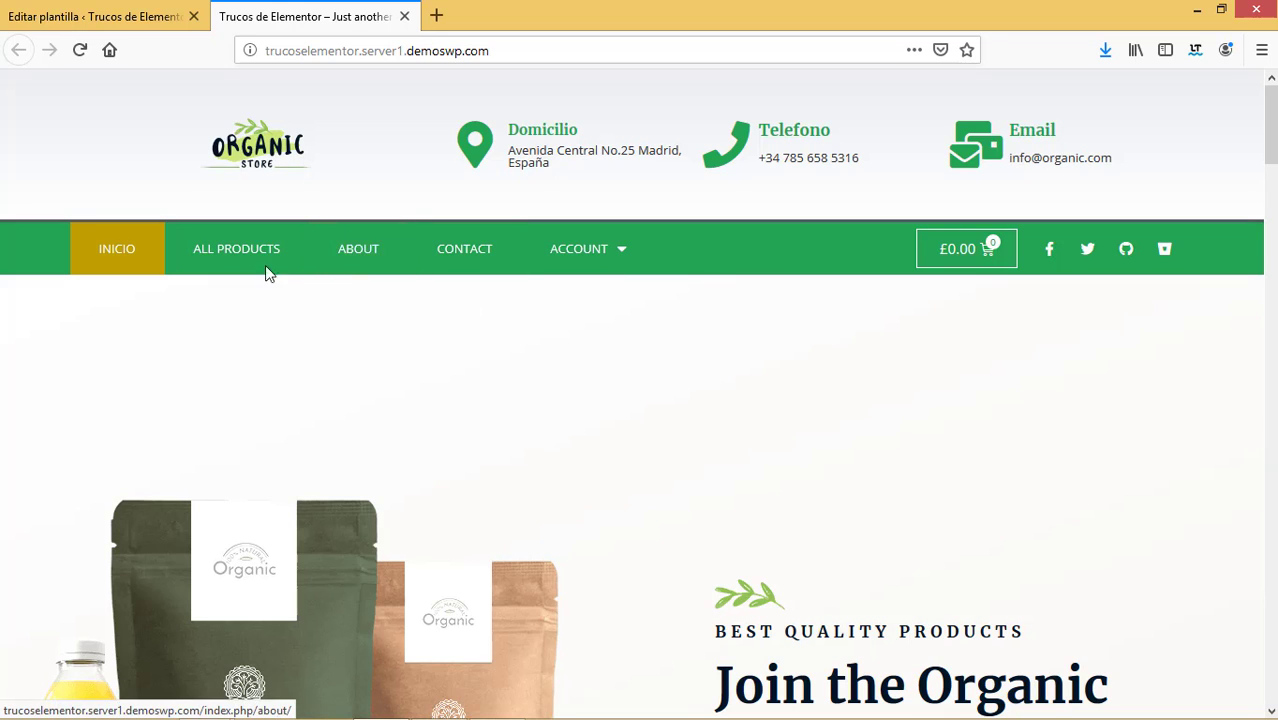
click(128, 12)
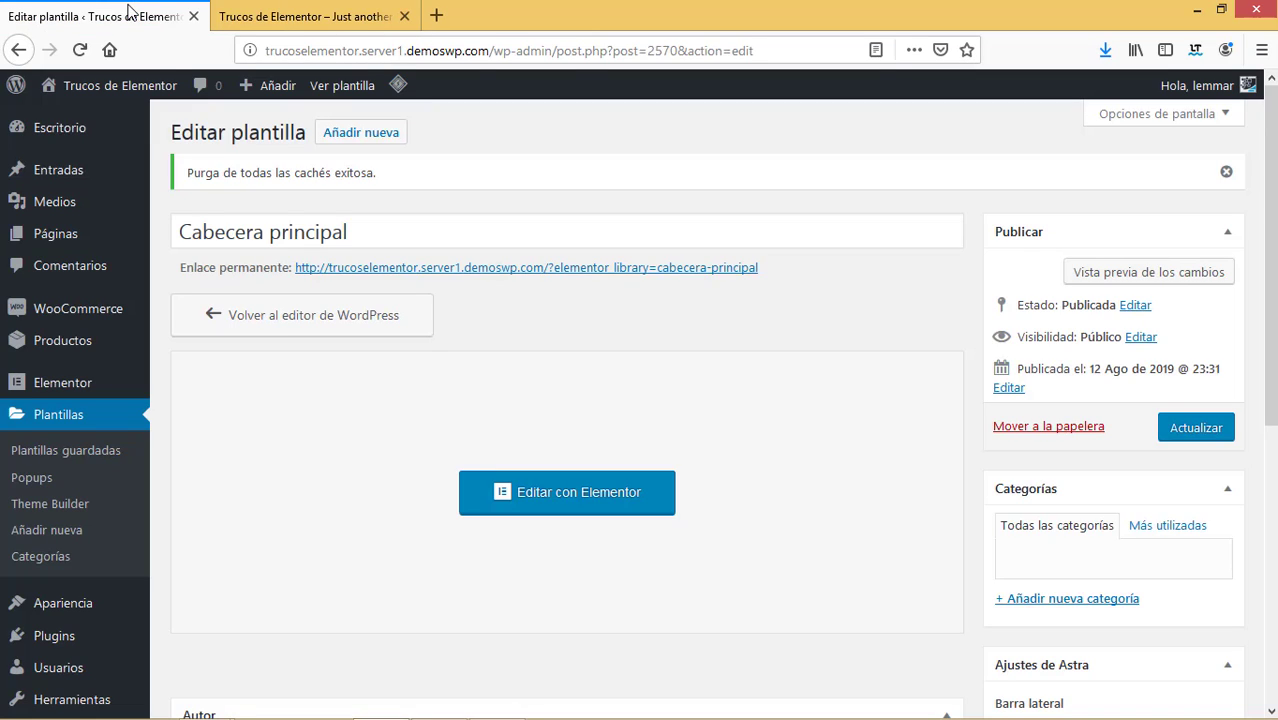
Check the Header list in Plantillas > Theme Builder and compare it with the live site tab.
click(57, 513)
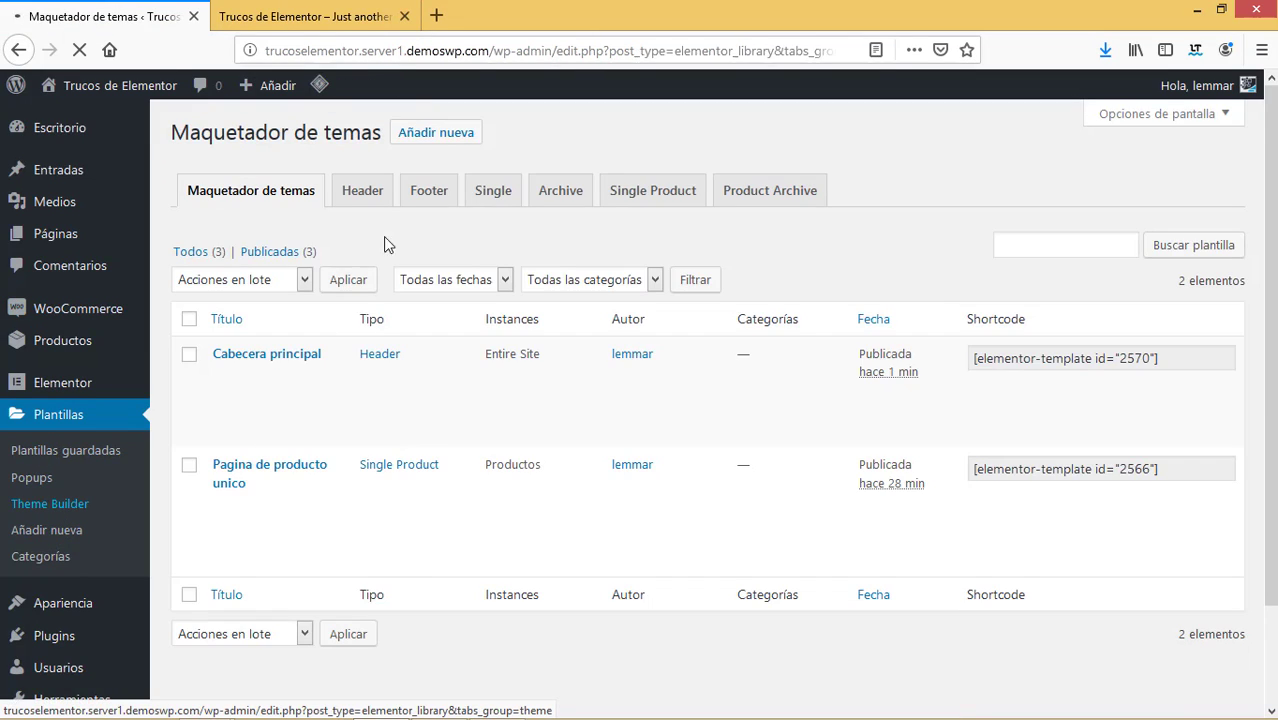
click(374, 202)
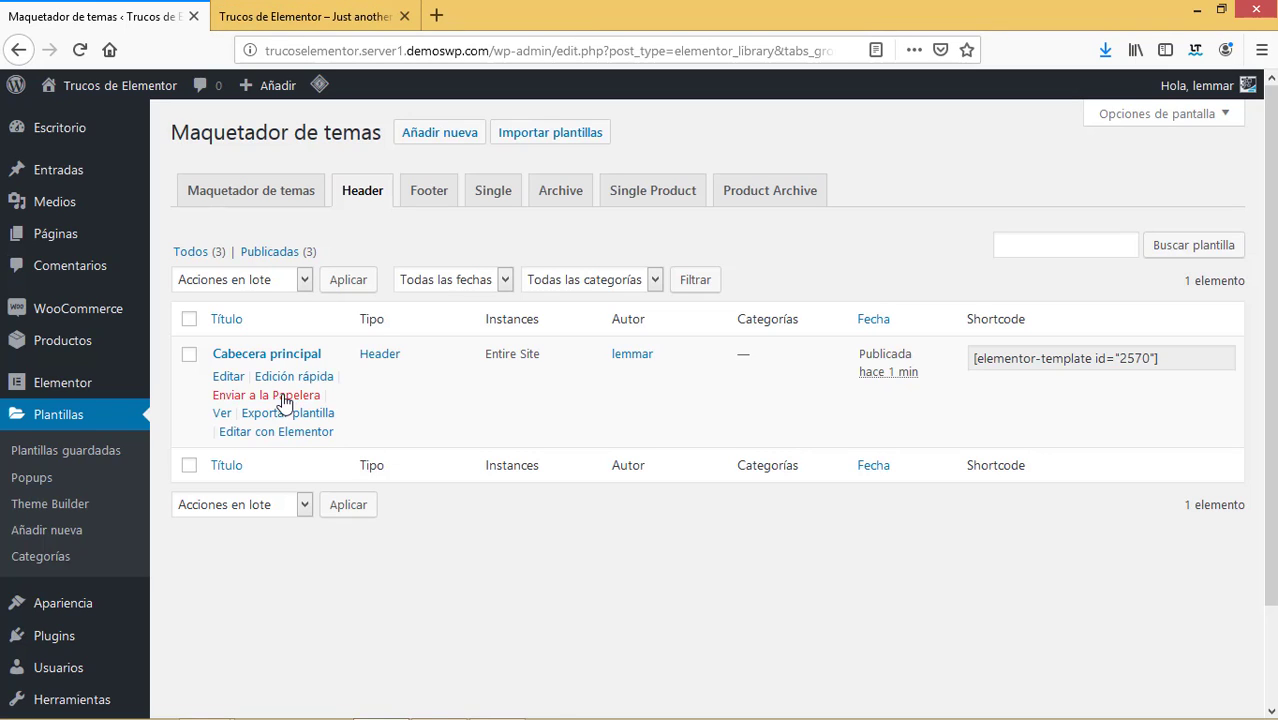
click(300, 16)
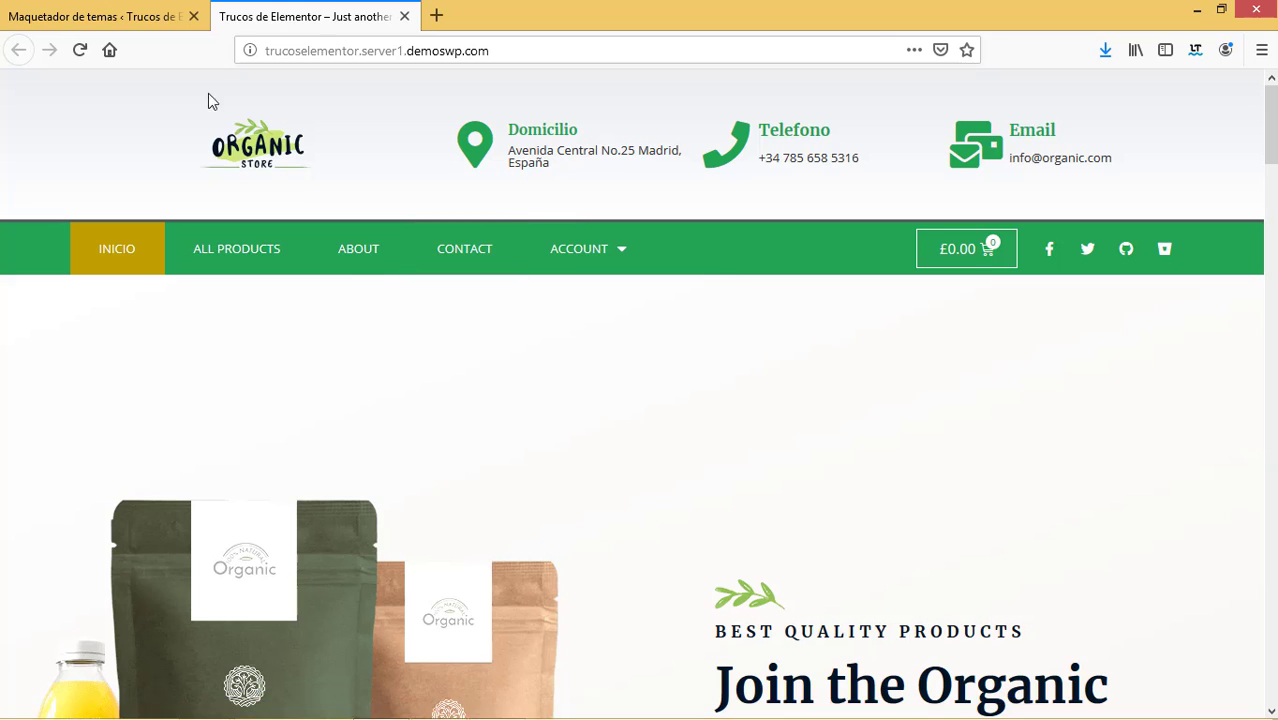
click(125, 14)
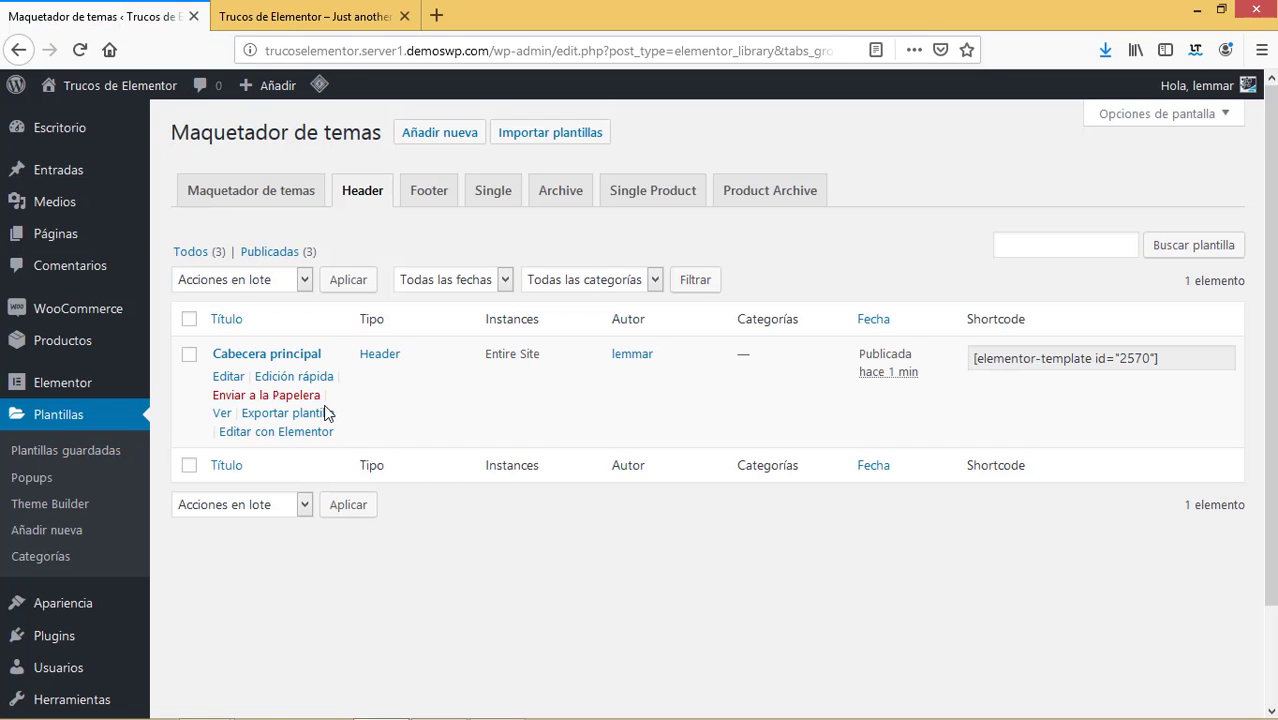
click(357, 14)
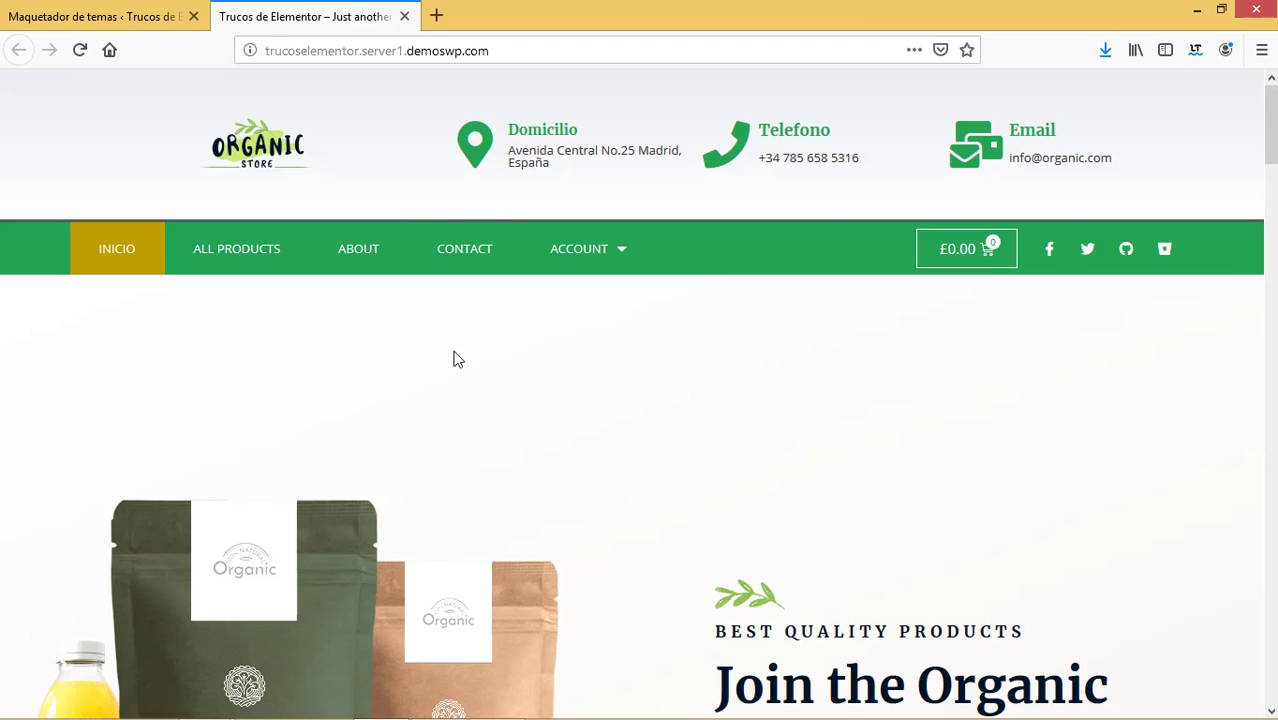